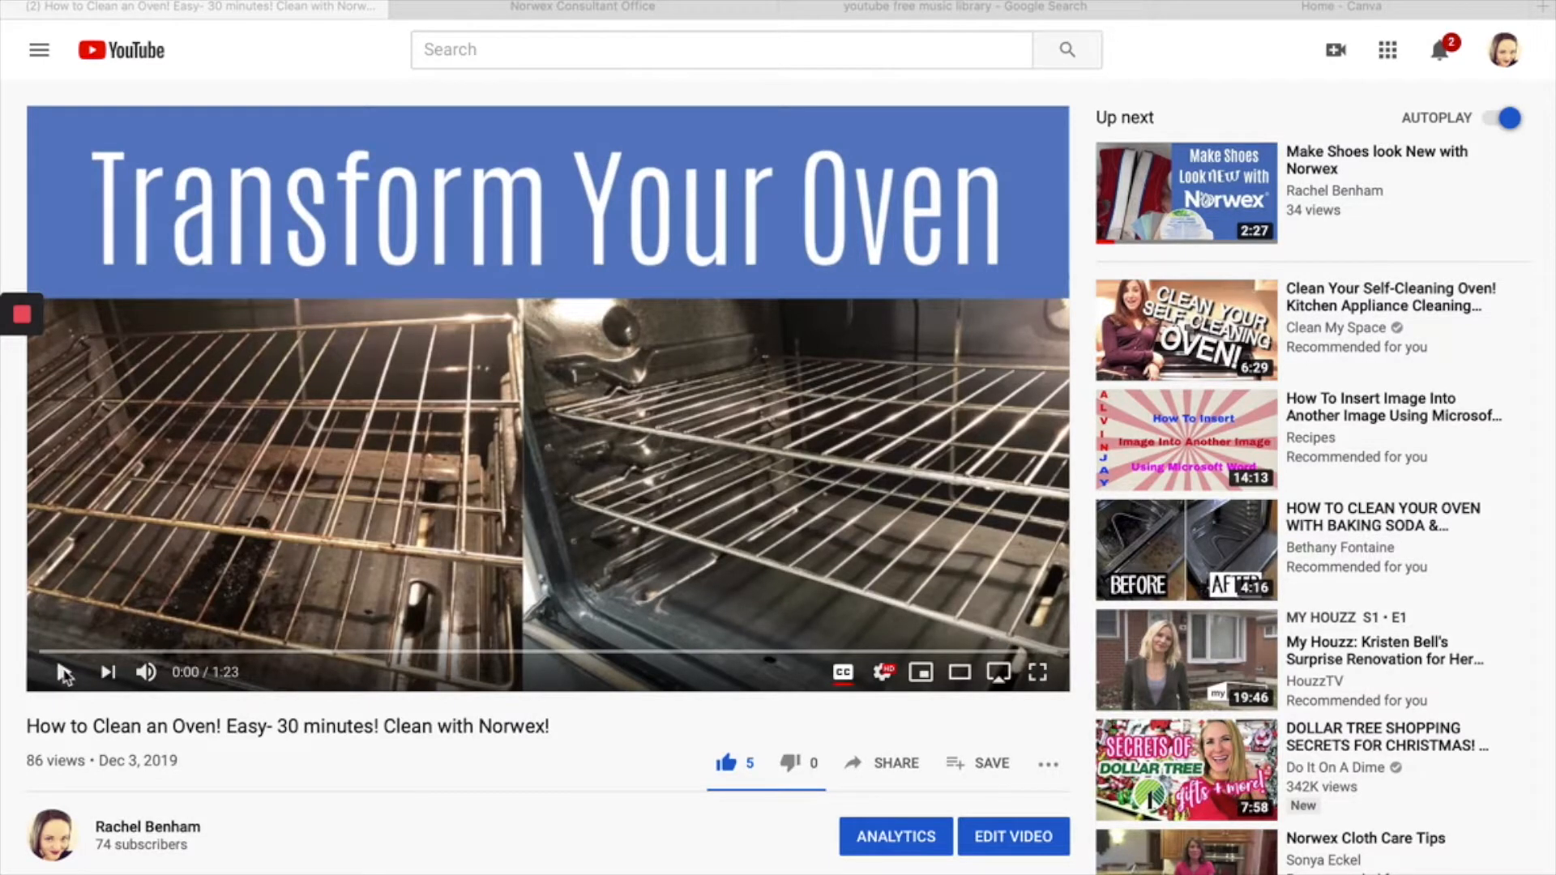
- Play the opening of the oven-cleaning video with the system volume lowered and pause it at 0:16
click(64, 668)
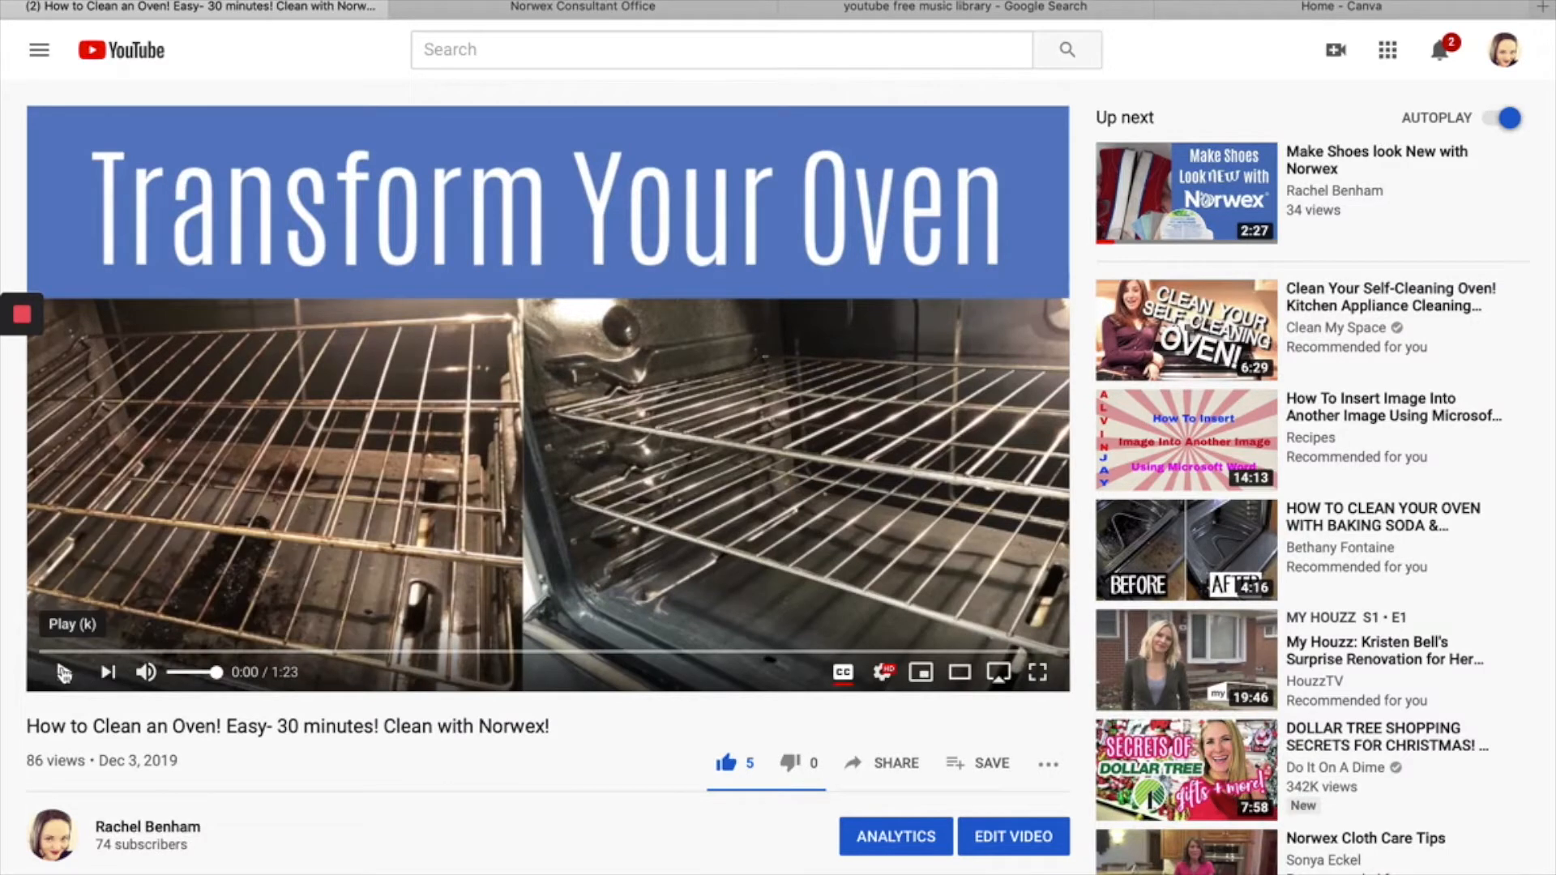
click(64, 672)
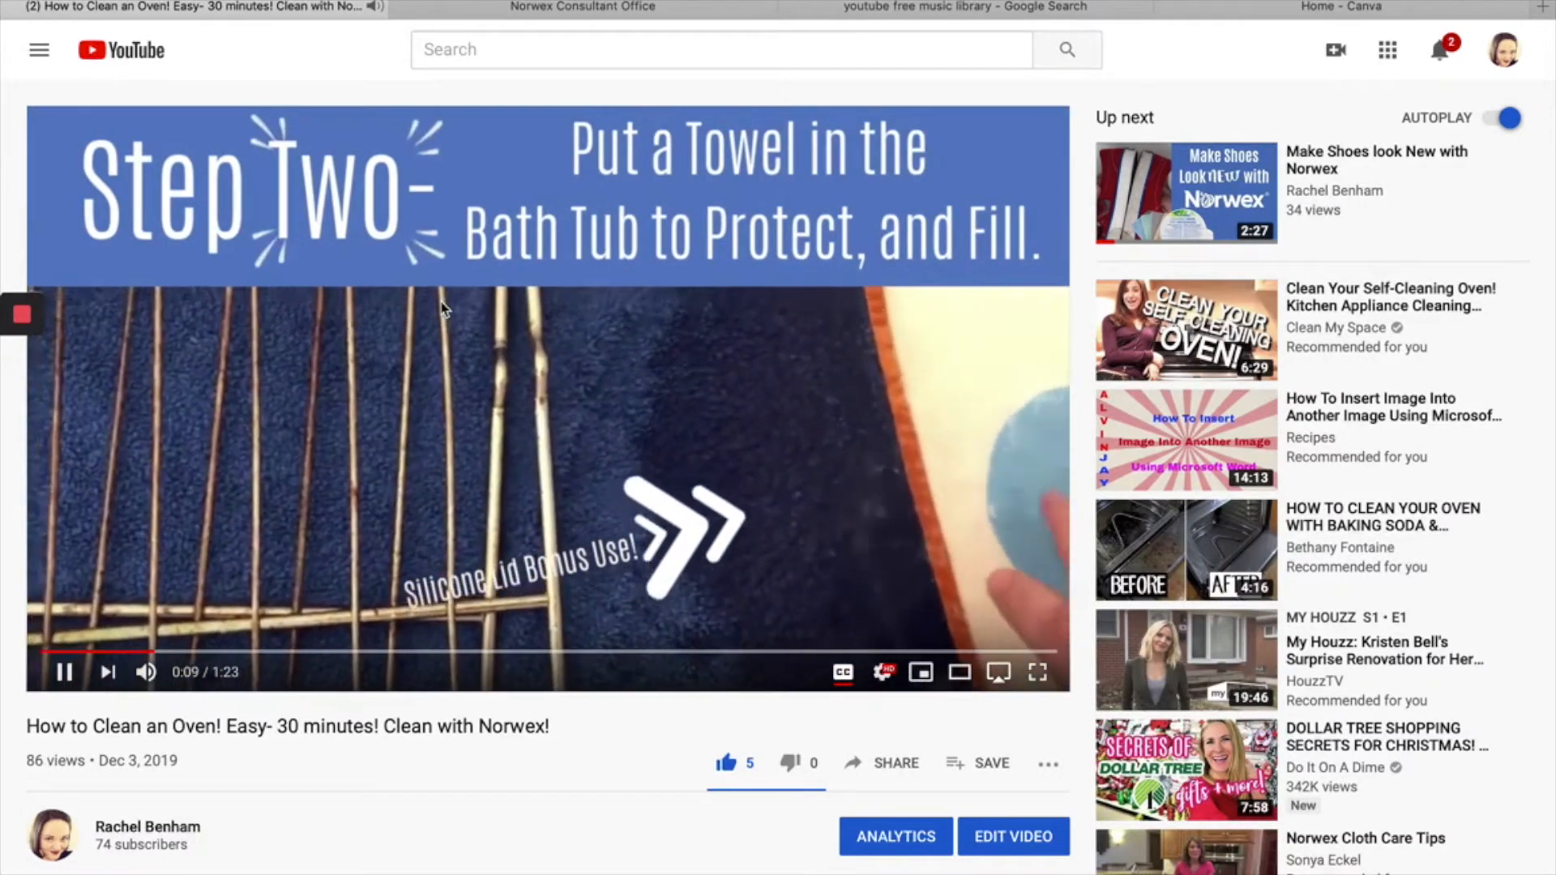
key(XF86AudioLowerVolume)
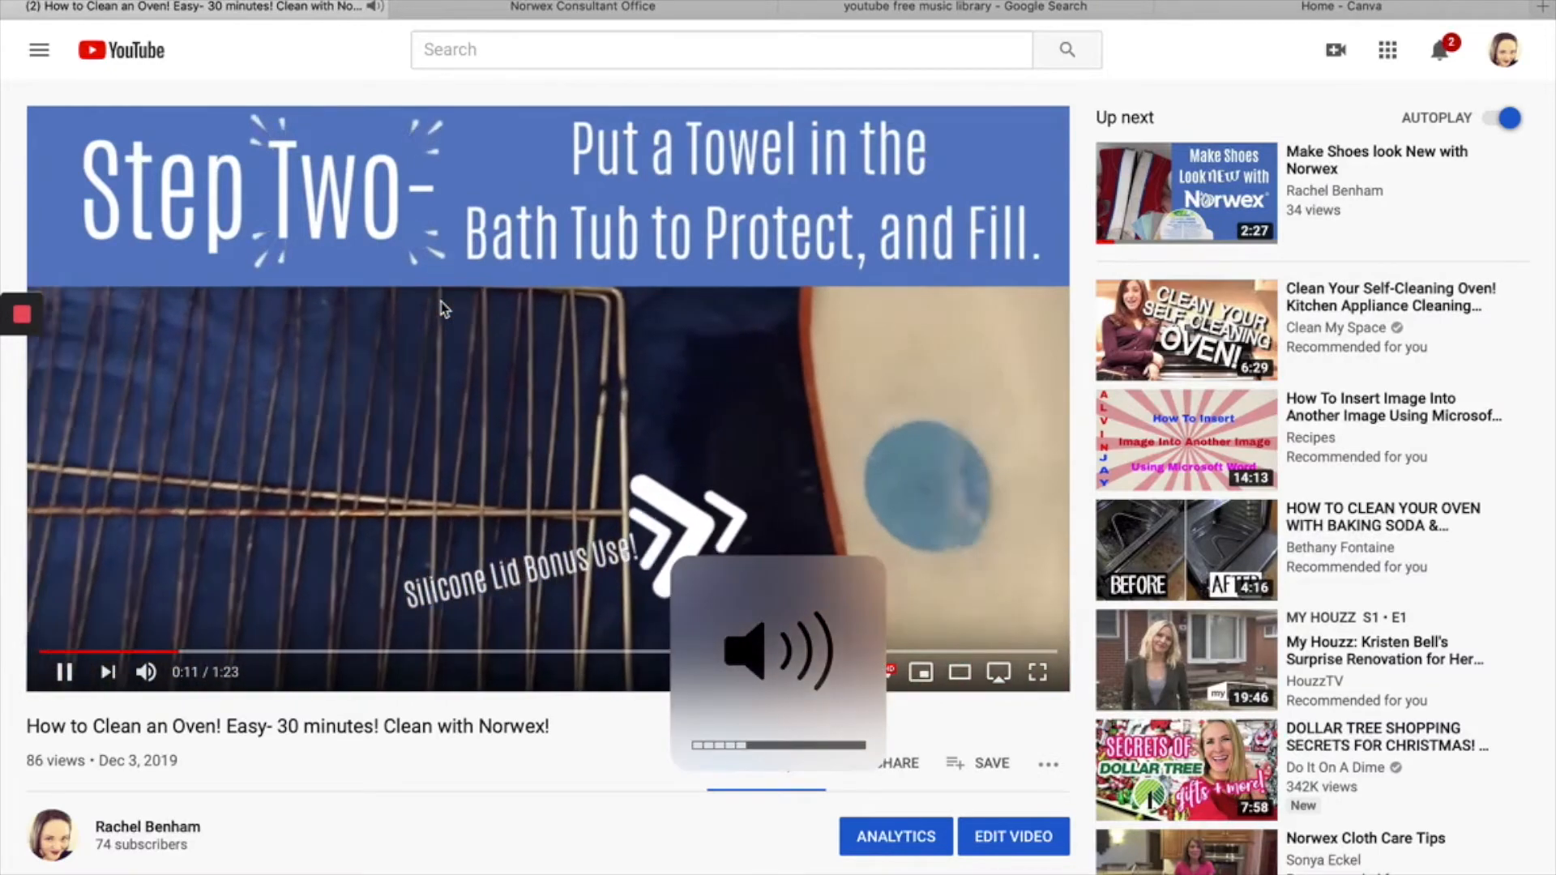
key(XF86AudioLowerVolume)
key(XF86AudioLowerVolume)
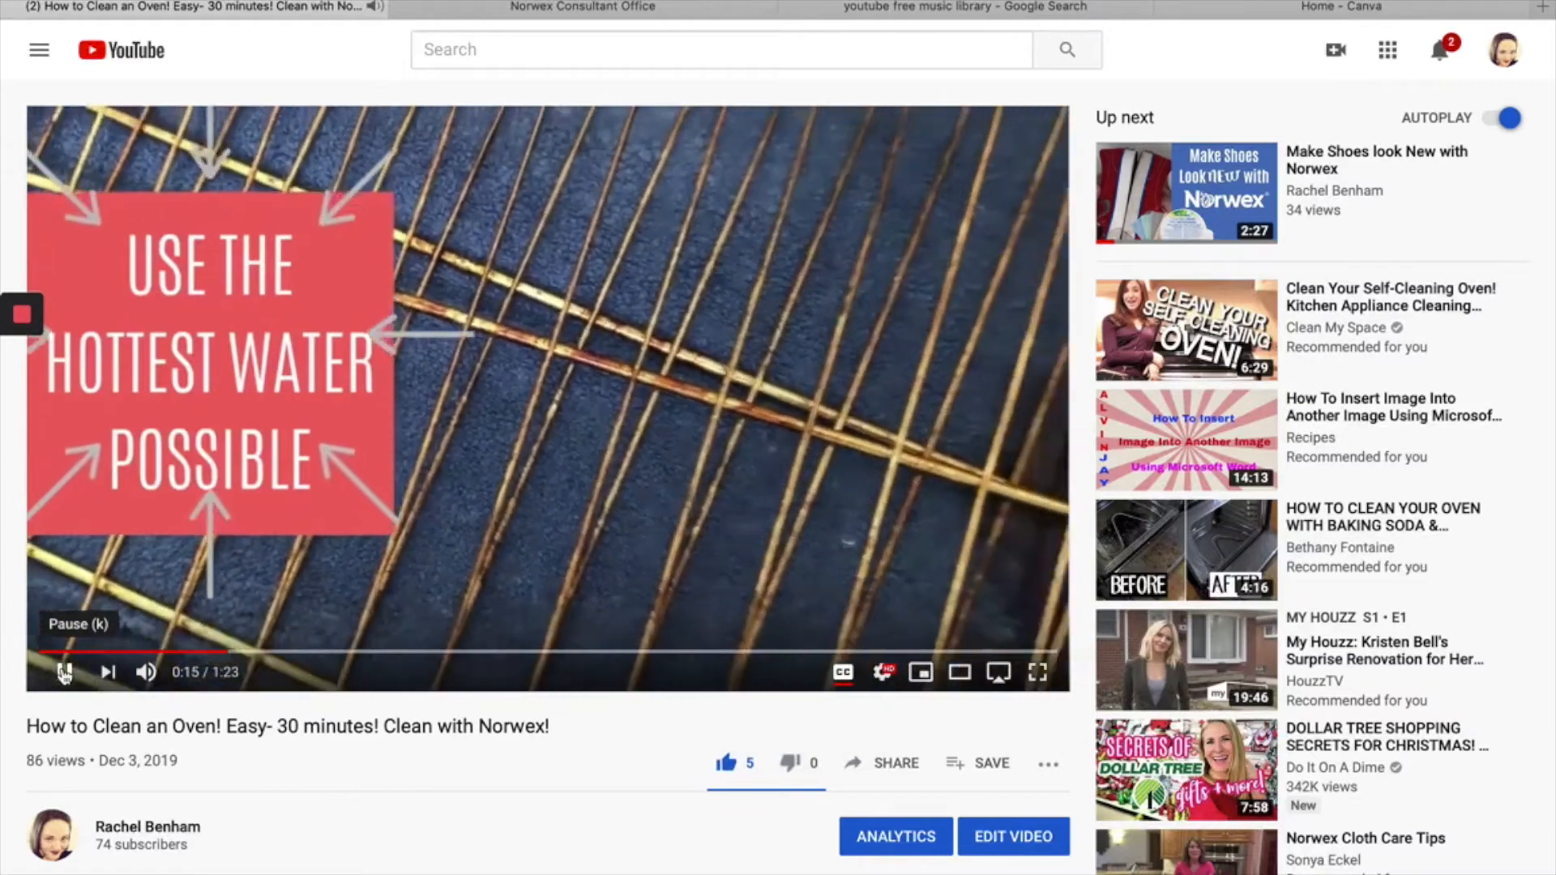
click(64, 672)
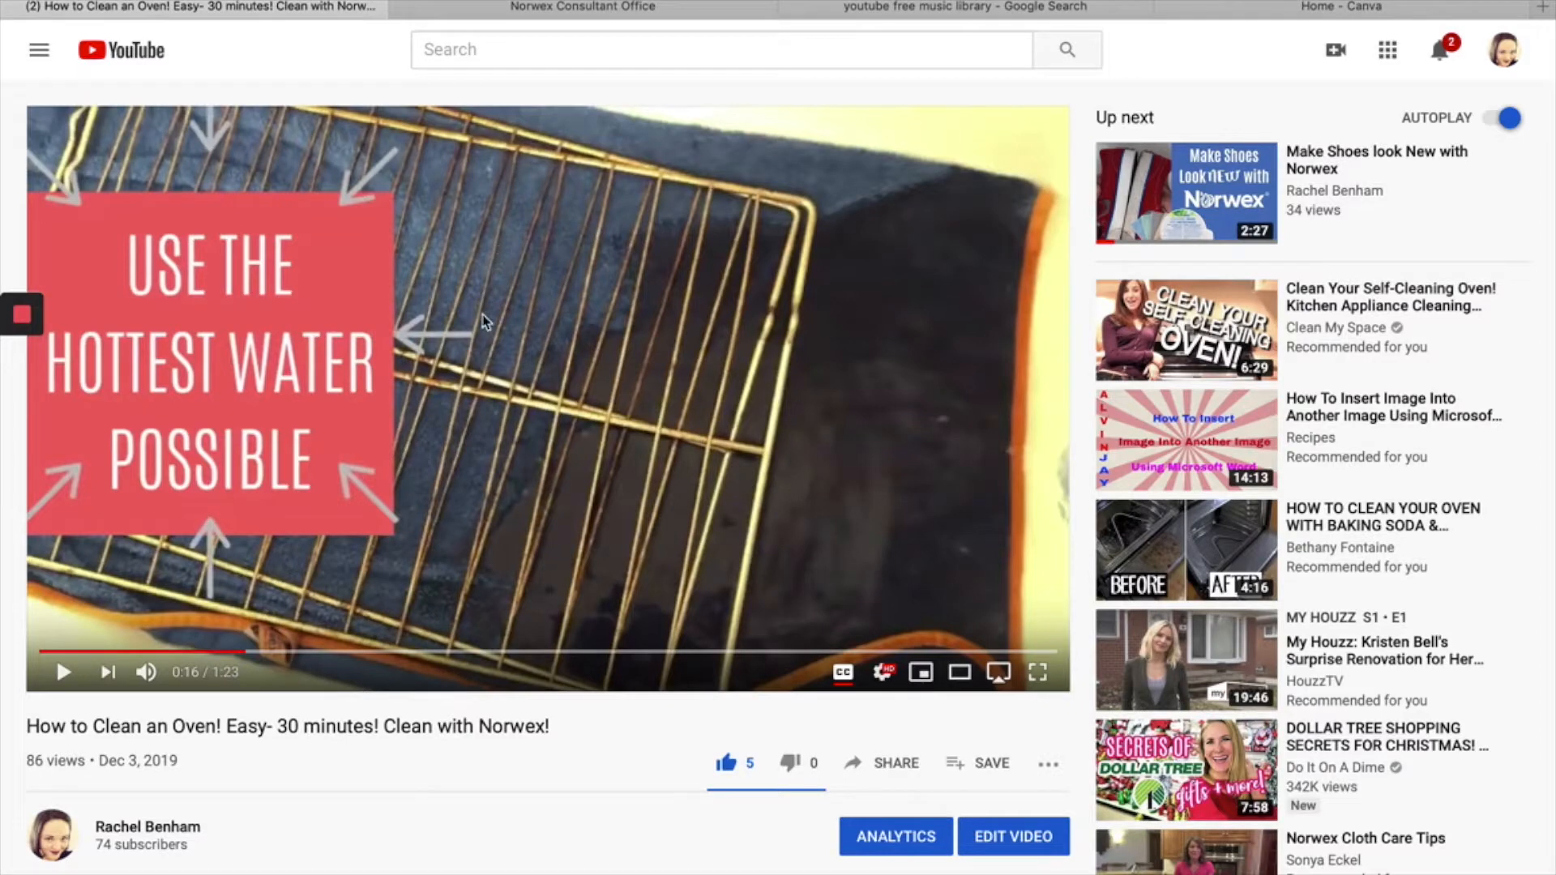
scroll(627, 475, down, 1)
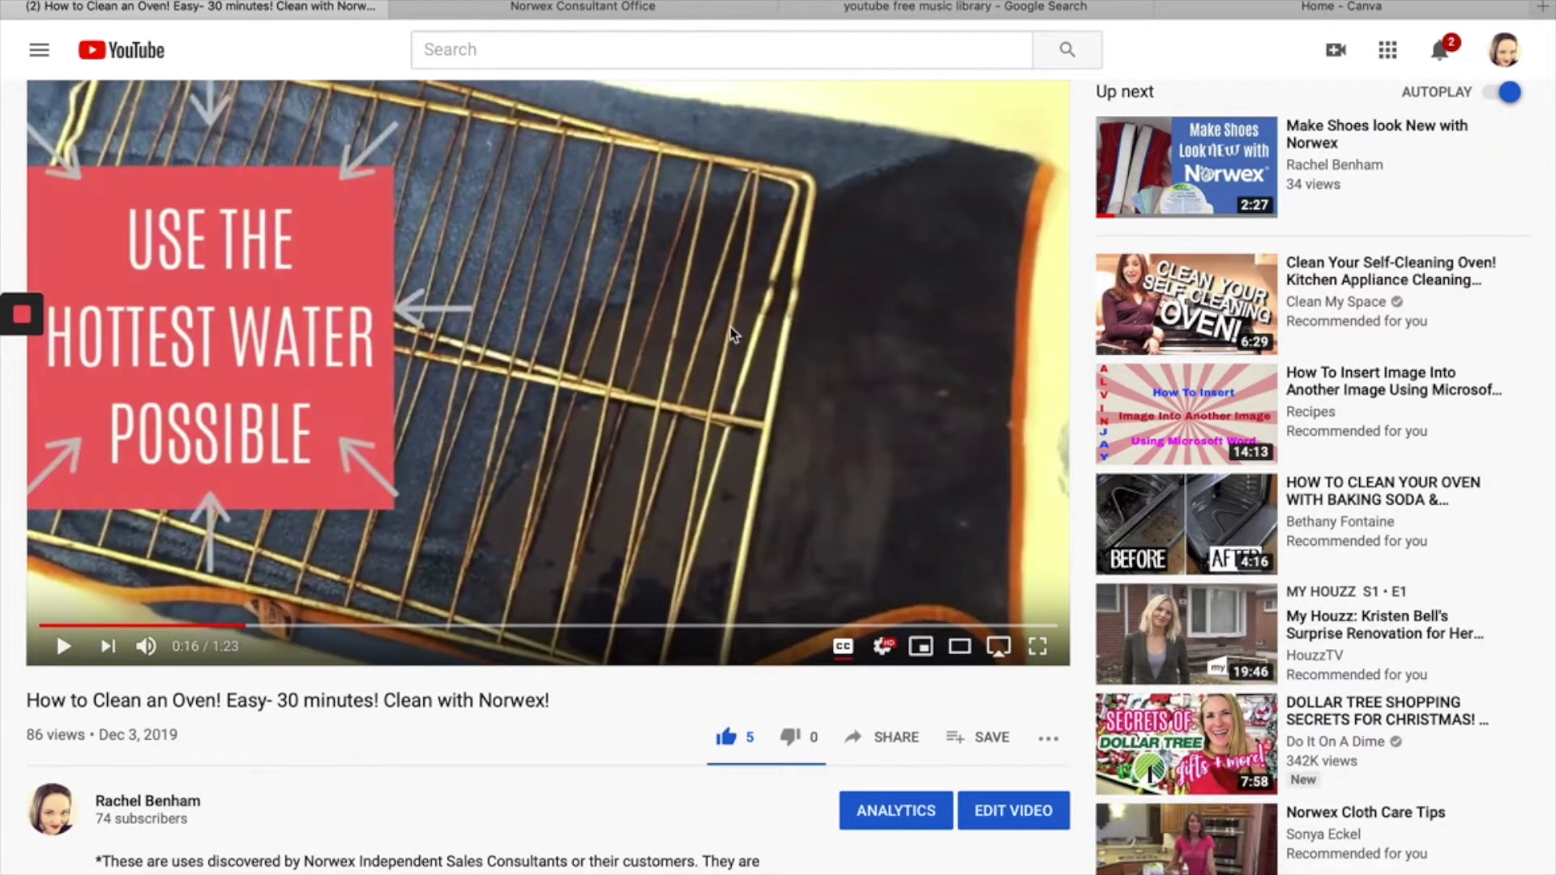
- Open Amazon in a new browser tab and search it for "bed phone holder"
click(1544, 7)
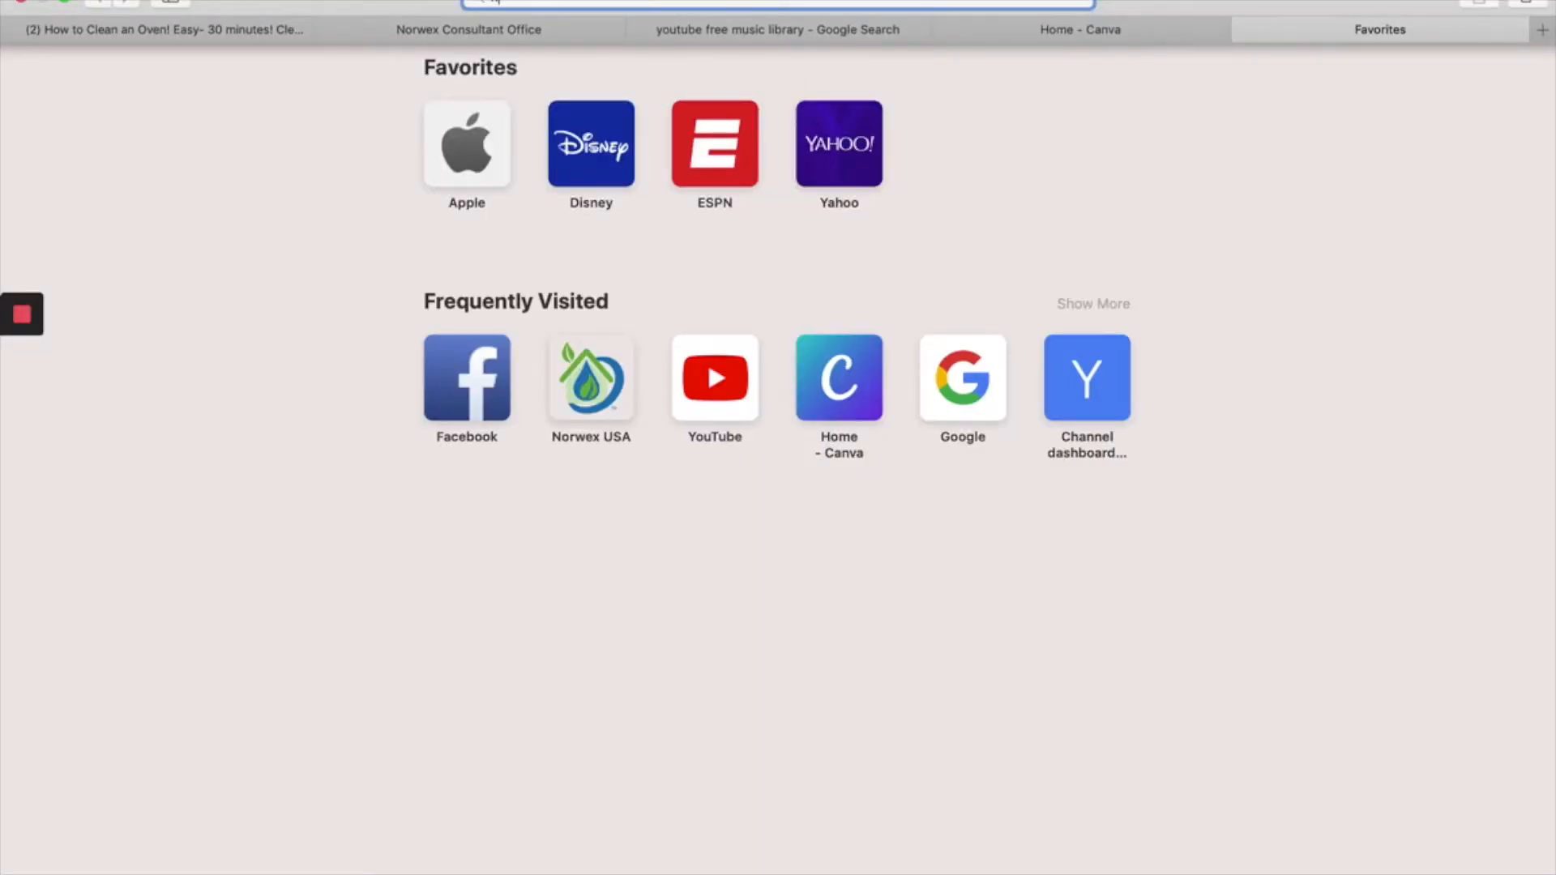
text(www.ama)
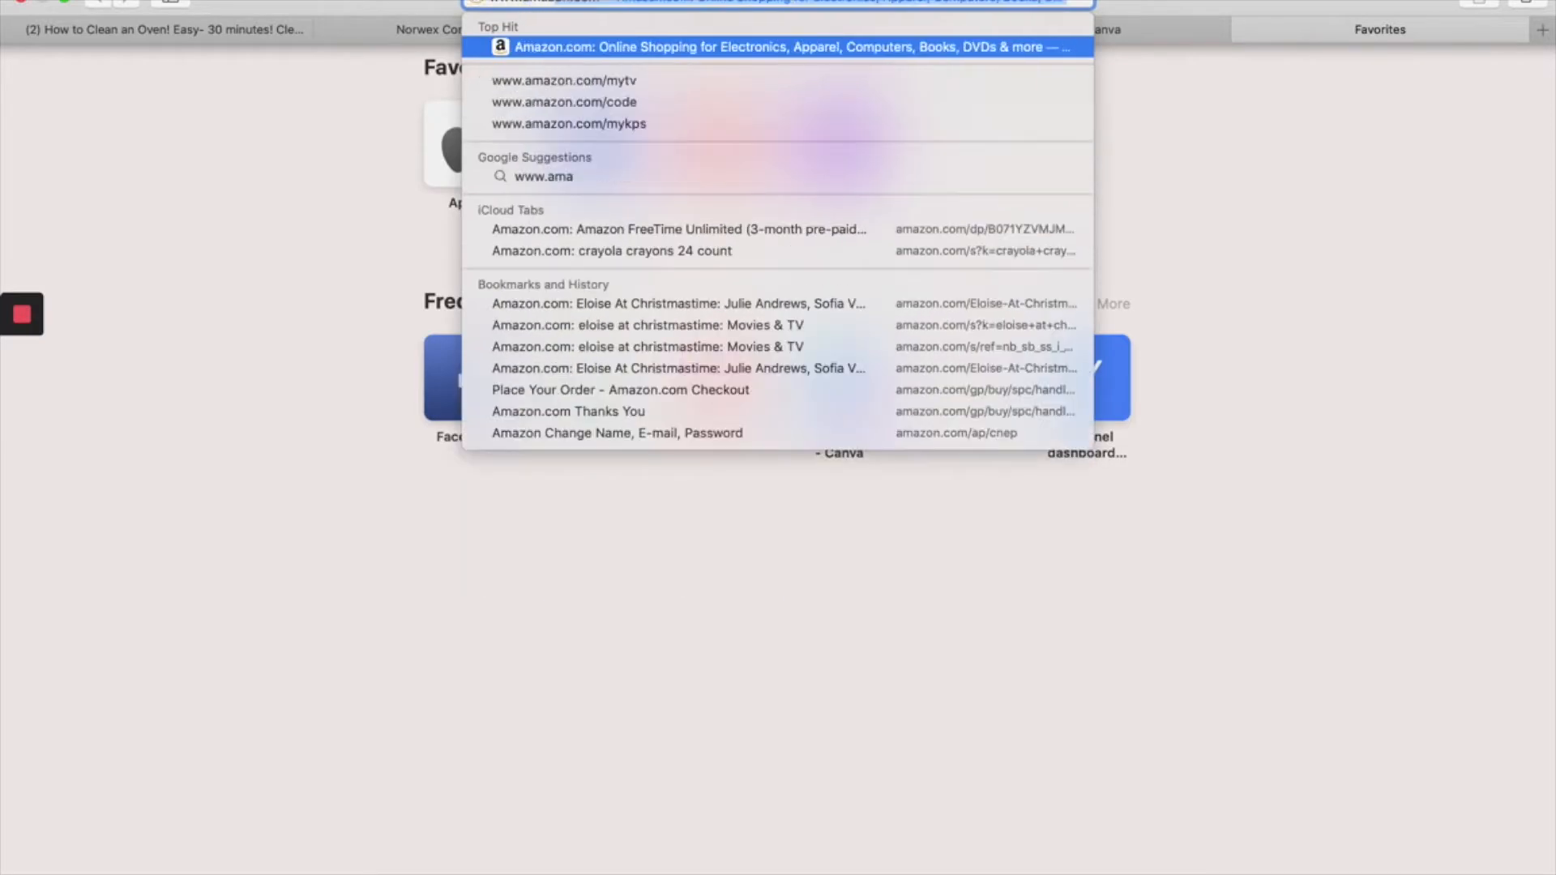
text(z)
key(Return)
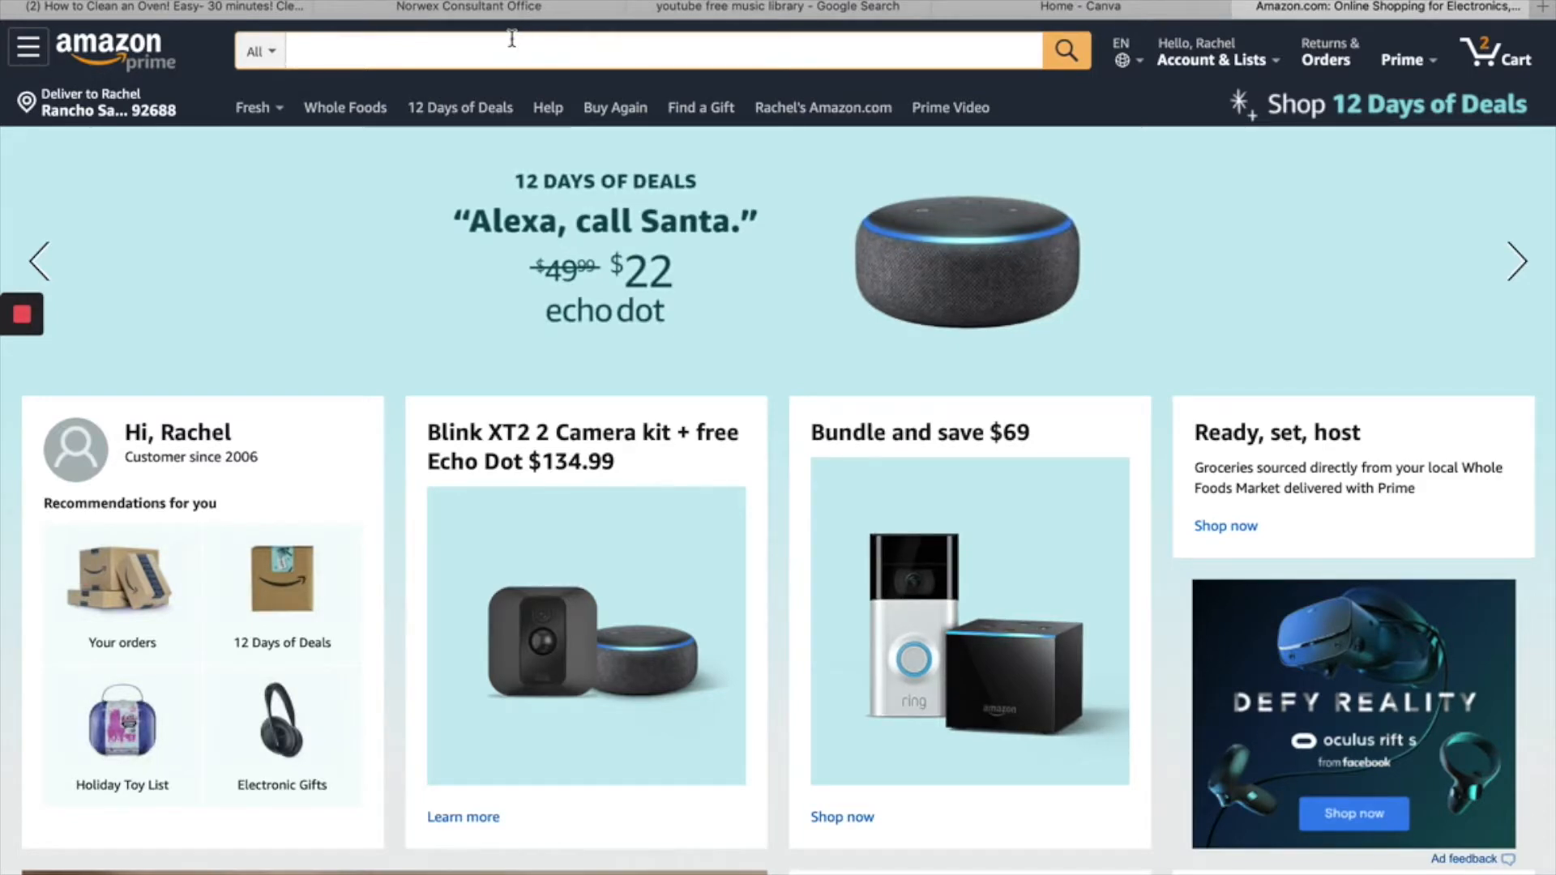
text(bed phone holder)
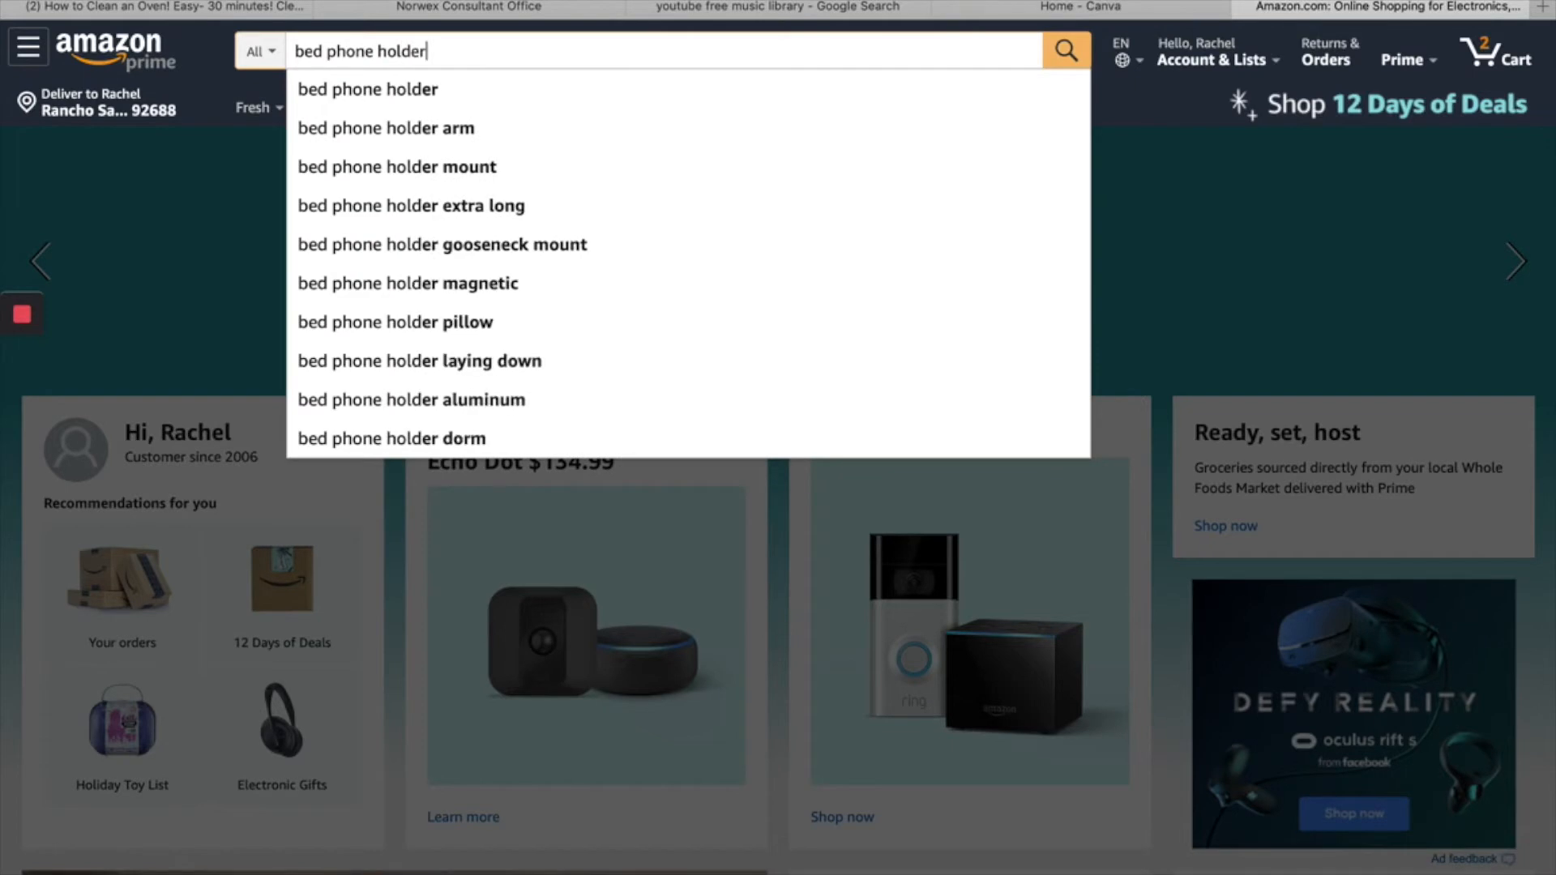
key(Return)
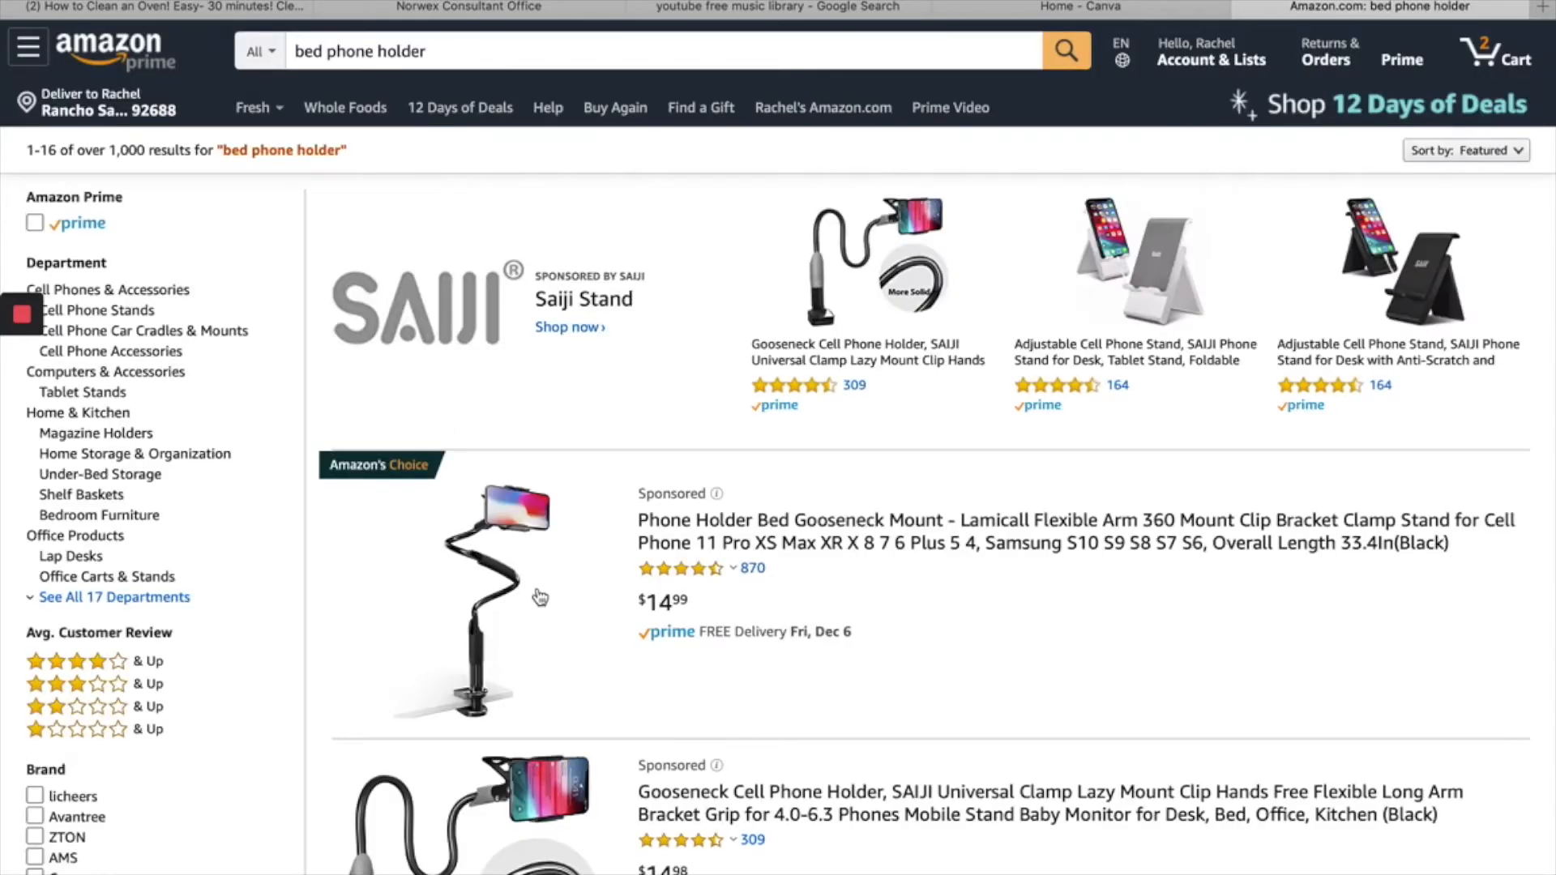
- Look through the phone holder search results and compare the gooseneck clamp mounts
scroll(568, 642, down, 2)
scroll(567, 642, down, 2)
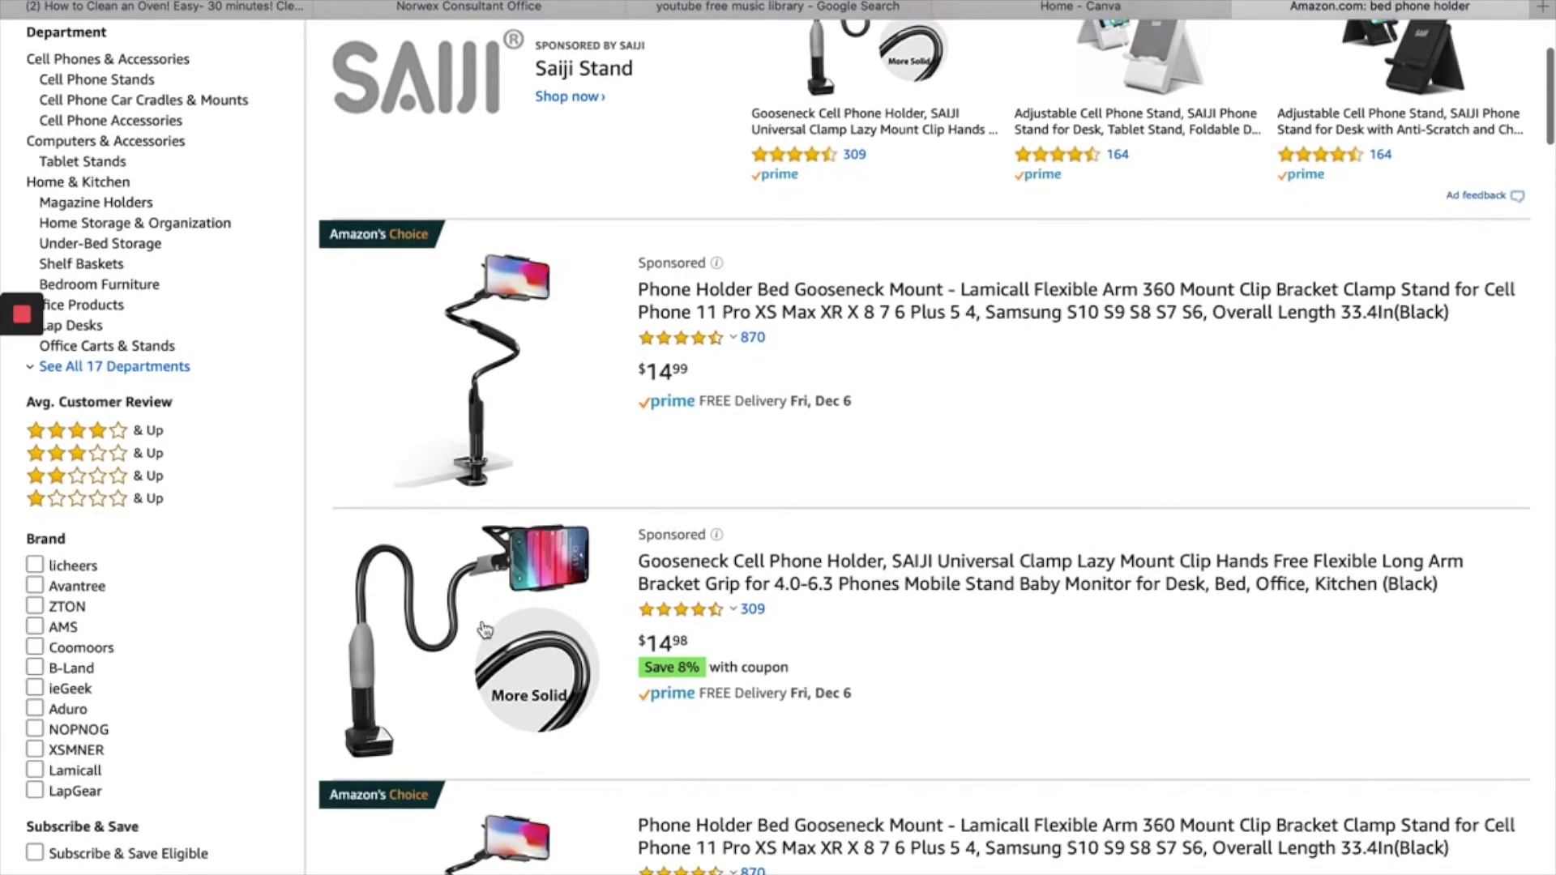
scroll(485, 630, down, 2)
scroll(485, 629, down, 3)
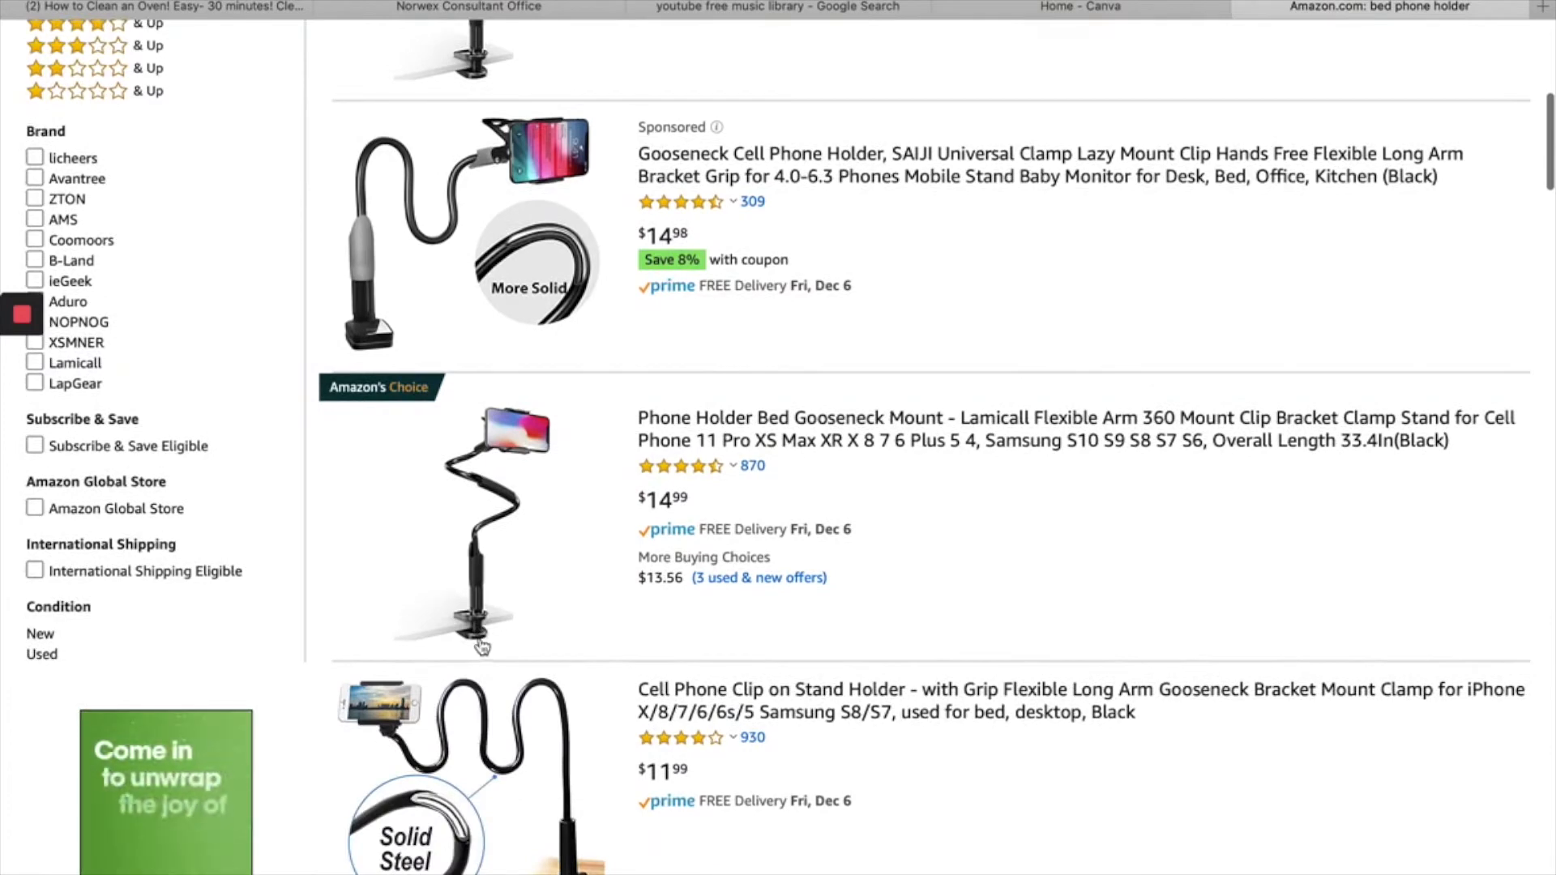
scroll(593, 711, down, 4)
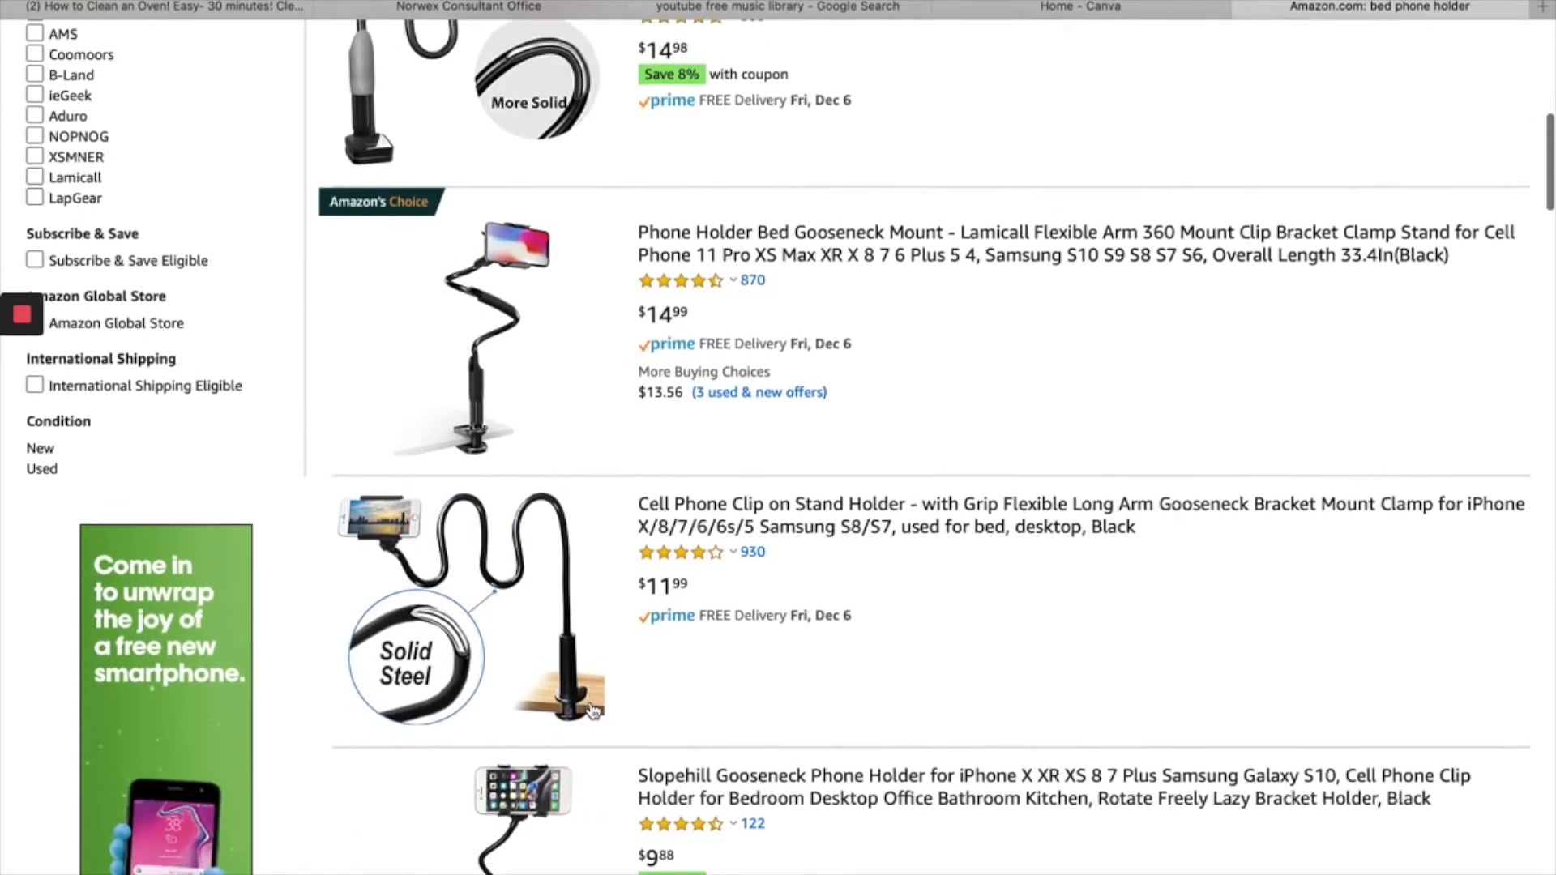
scroll(592, 711, down, 3)
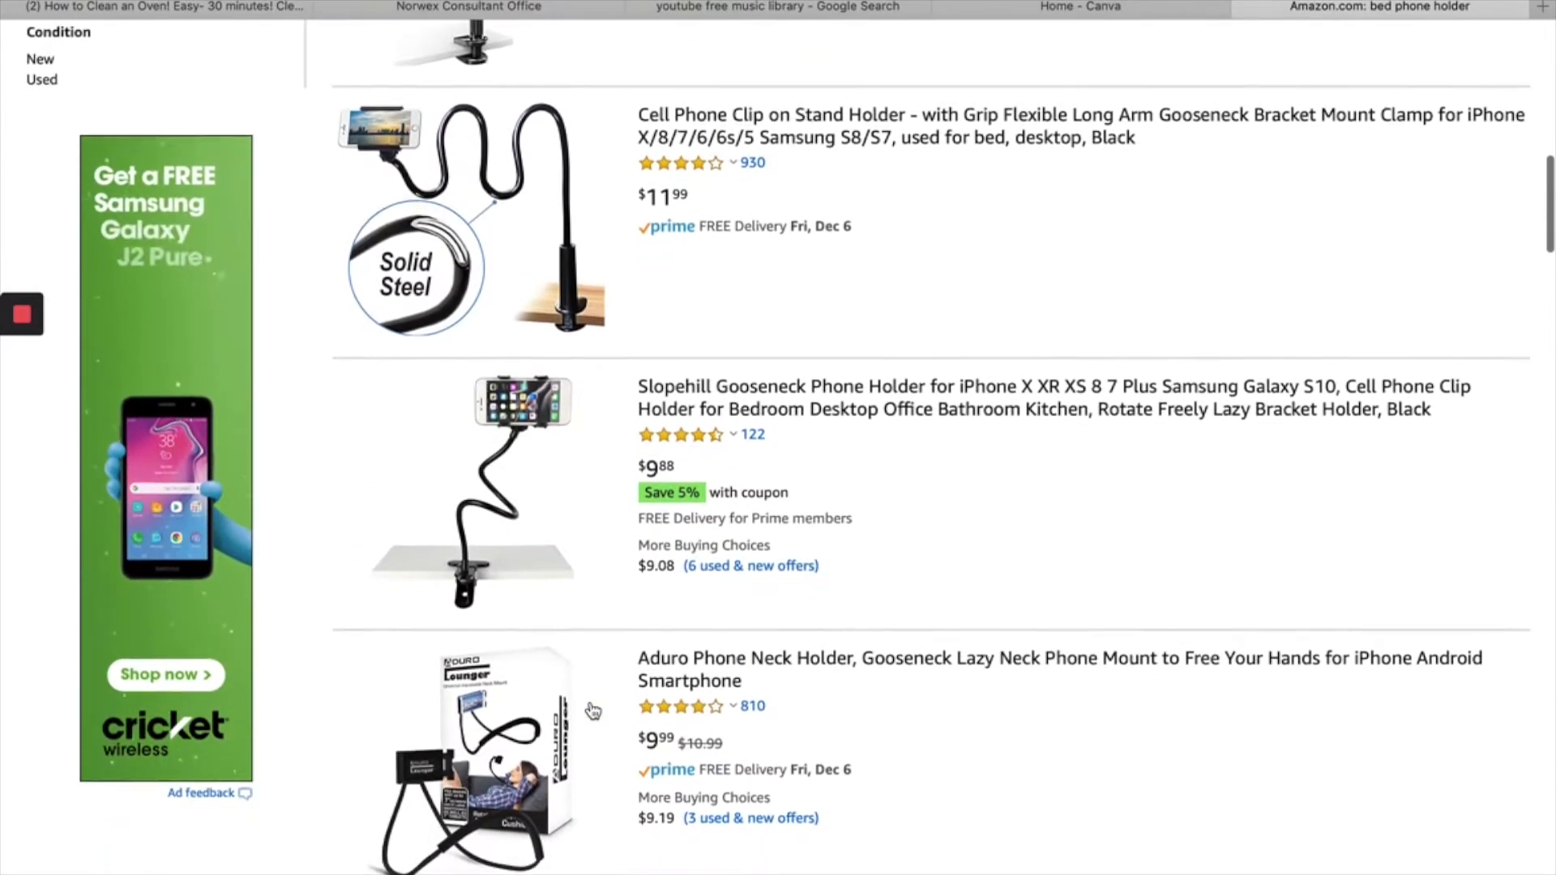
scroll(592, 710, up, 2)
scroll(593, 711, up, 6)
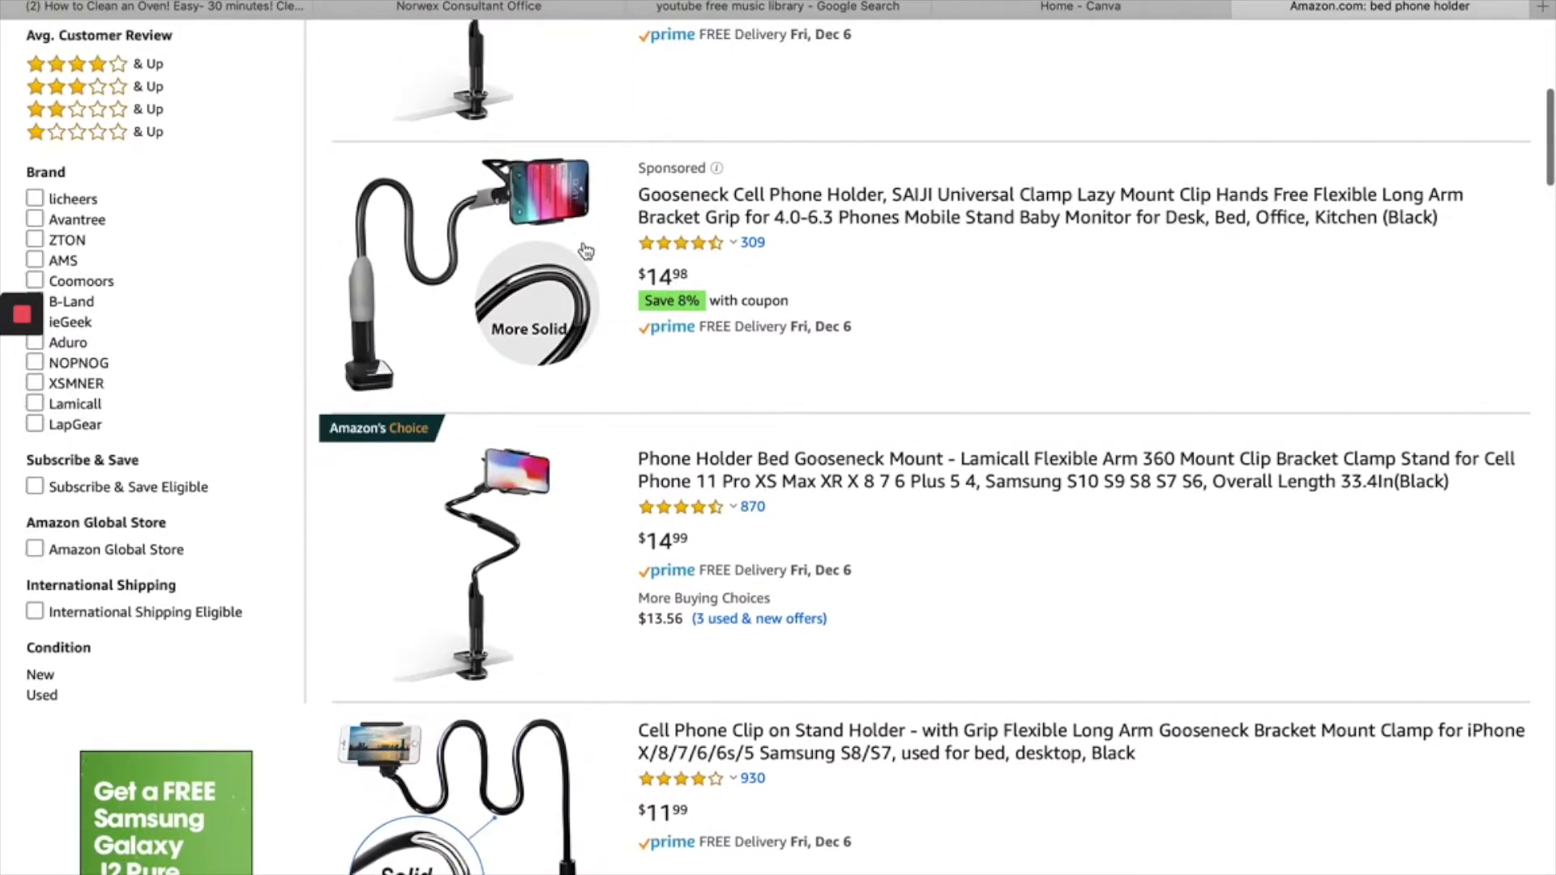
- Go back to the YouTube page with the paused oven-cleaning video
click(182, 9)
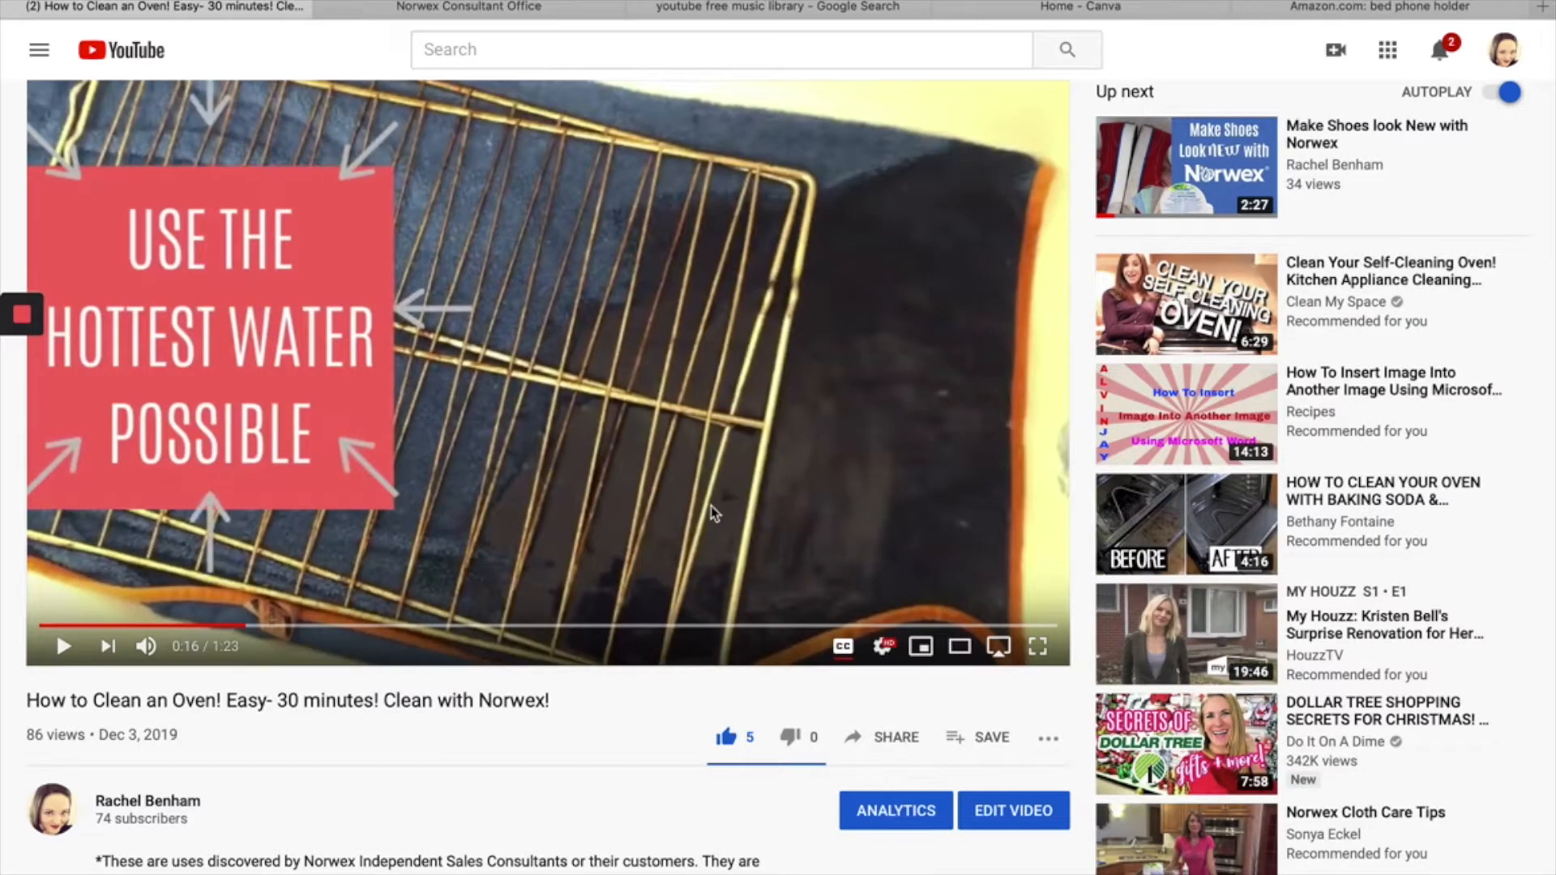
scroll(713, 512, down, 2)
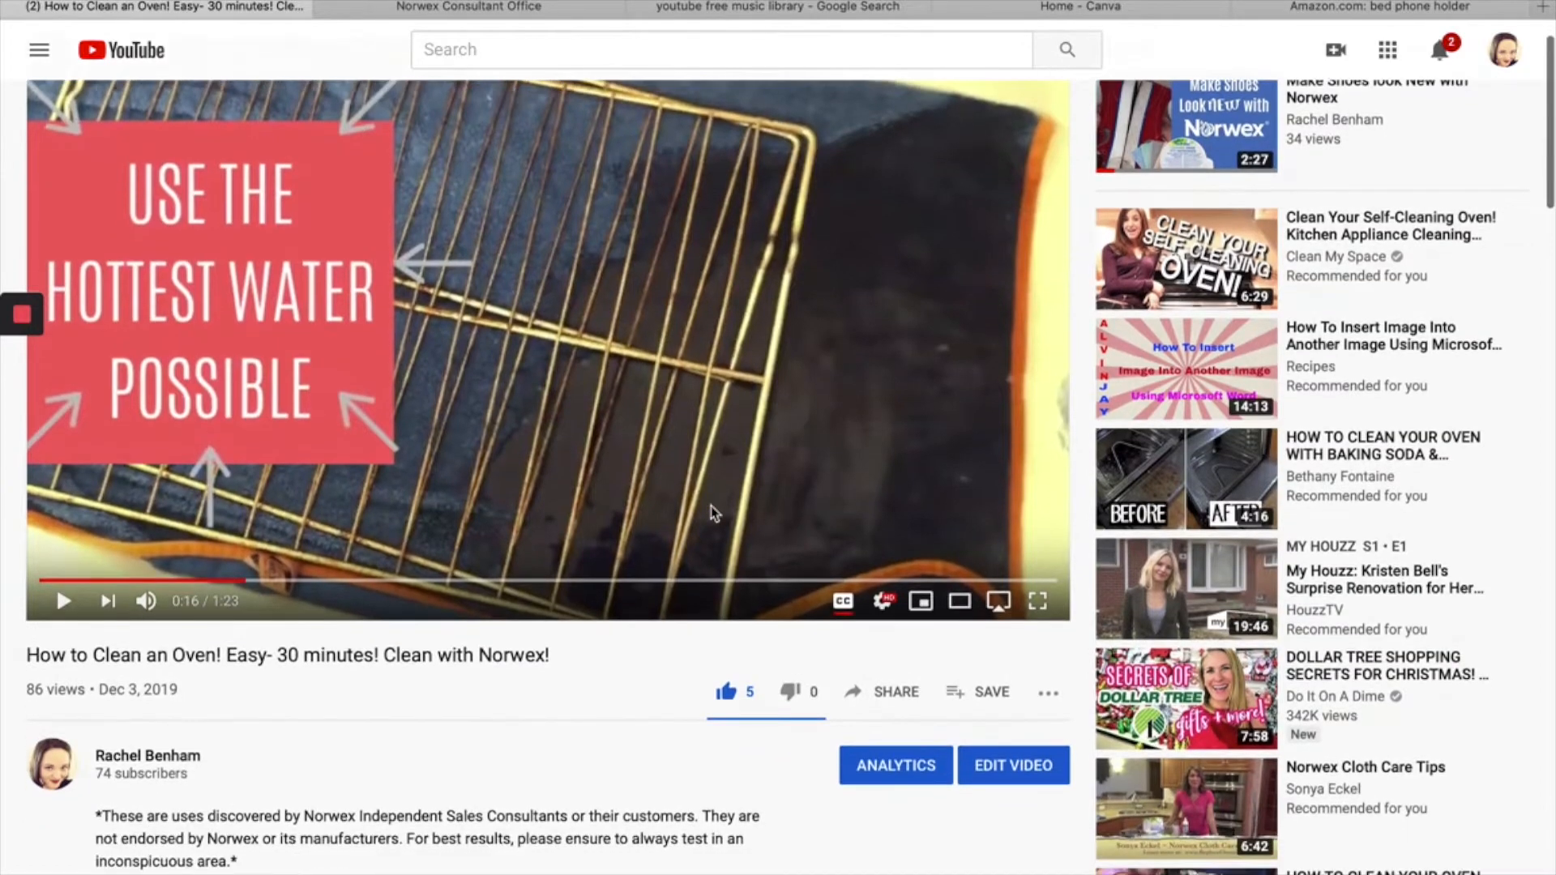
scroll(714, 512, up, 3)
scroll(713, 512, down, 3)
scroll(714, 512, up, 3)
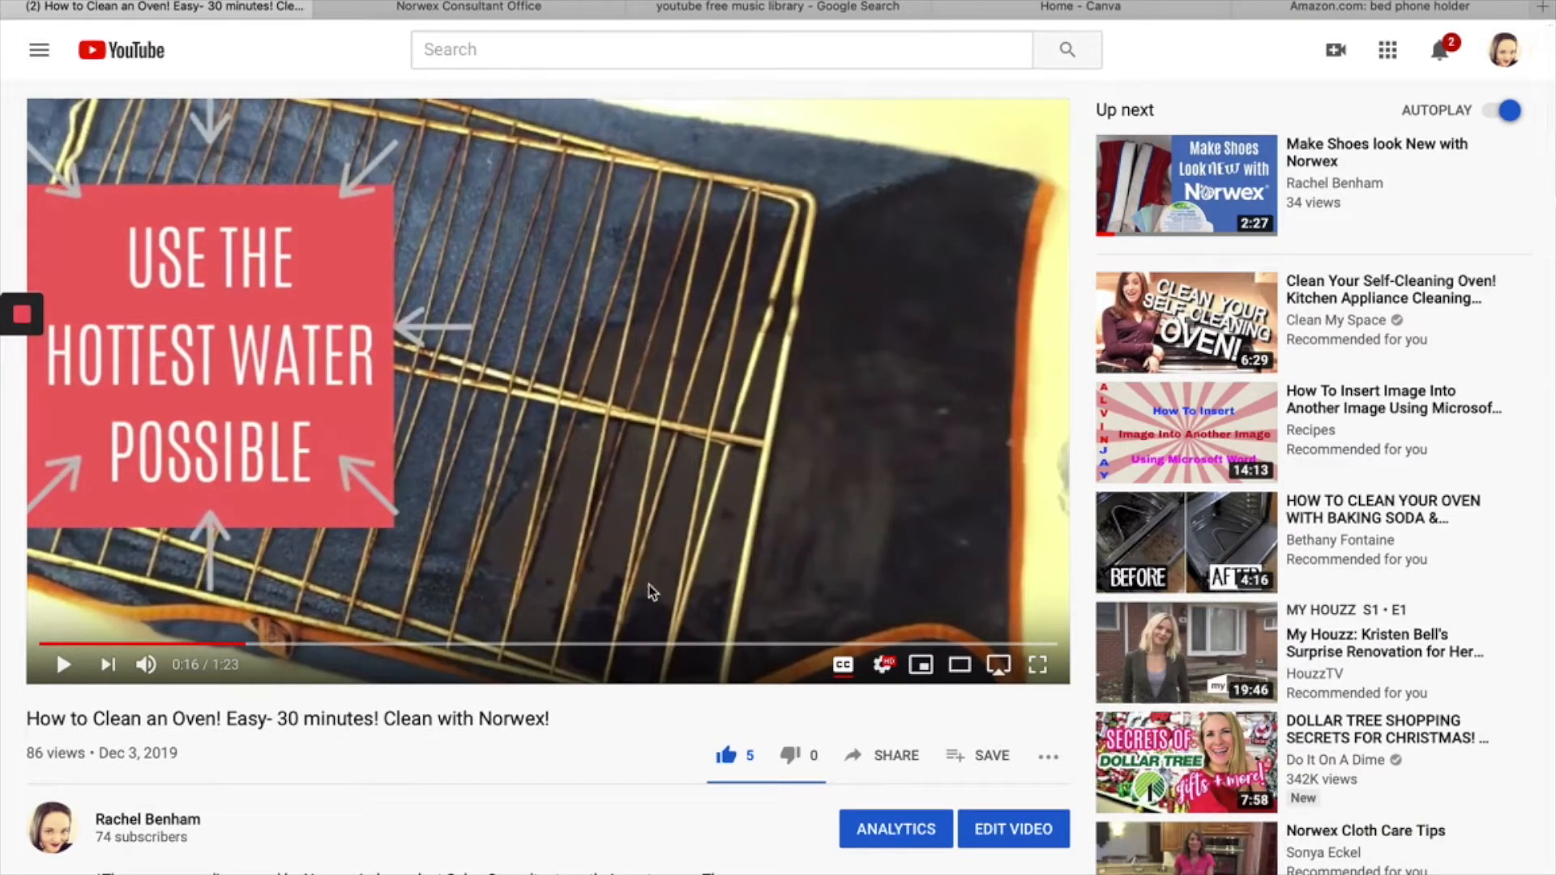
- Switch to iMovie and place the 37.0s mirror-cleaning clip in the empty timeline, followed by the 35.6s talking clip
key(super+Tab)
key(super+Tab)
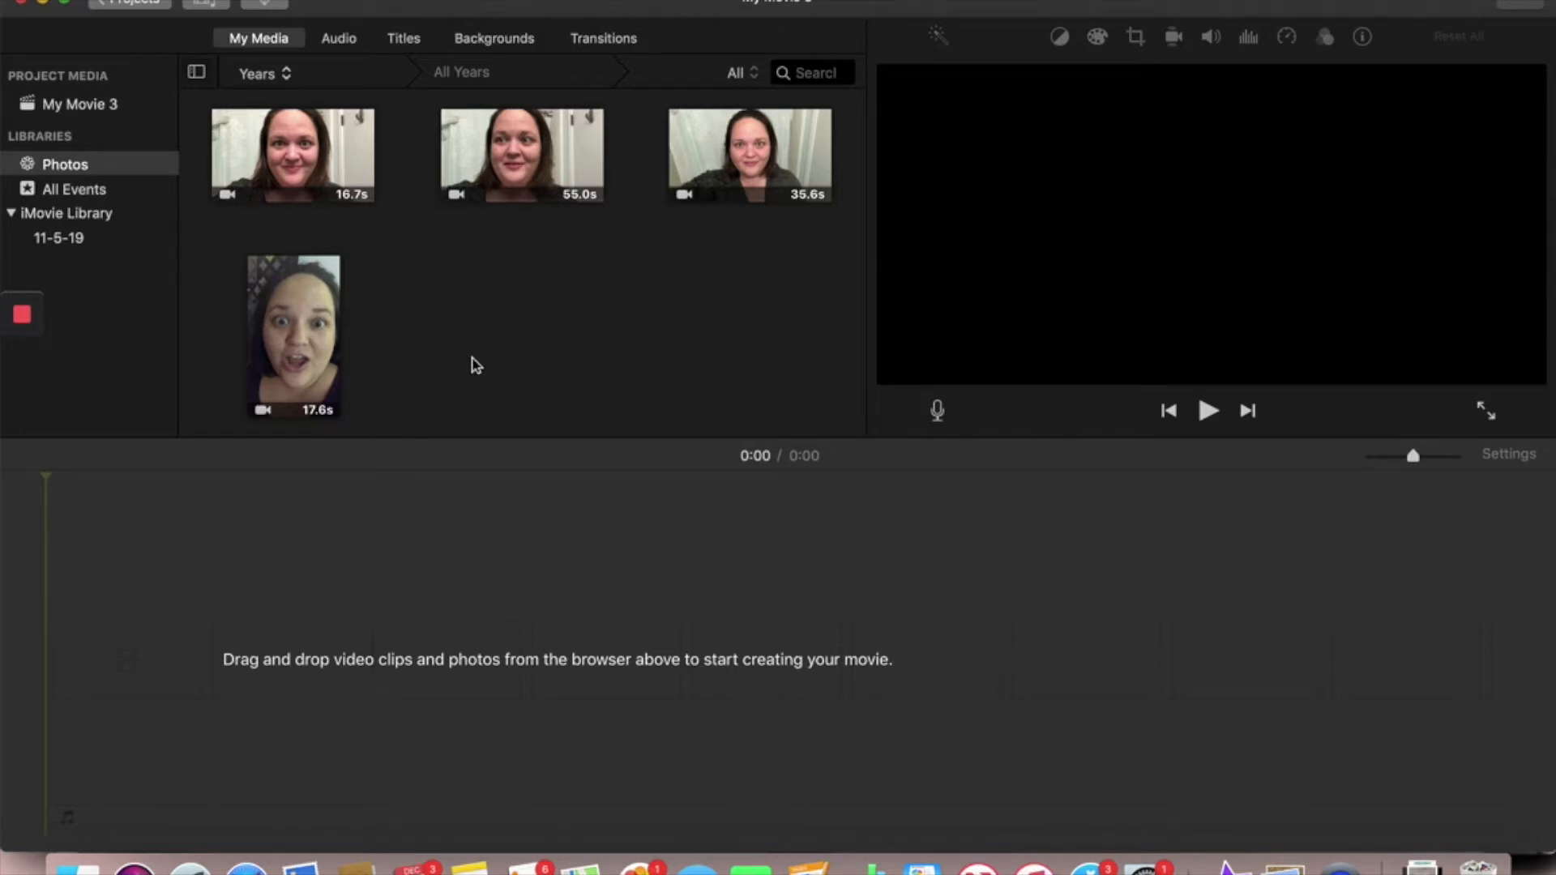
scroll(478, 327, up, 3)
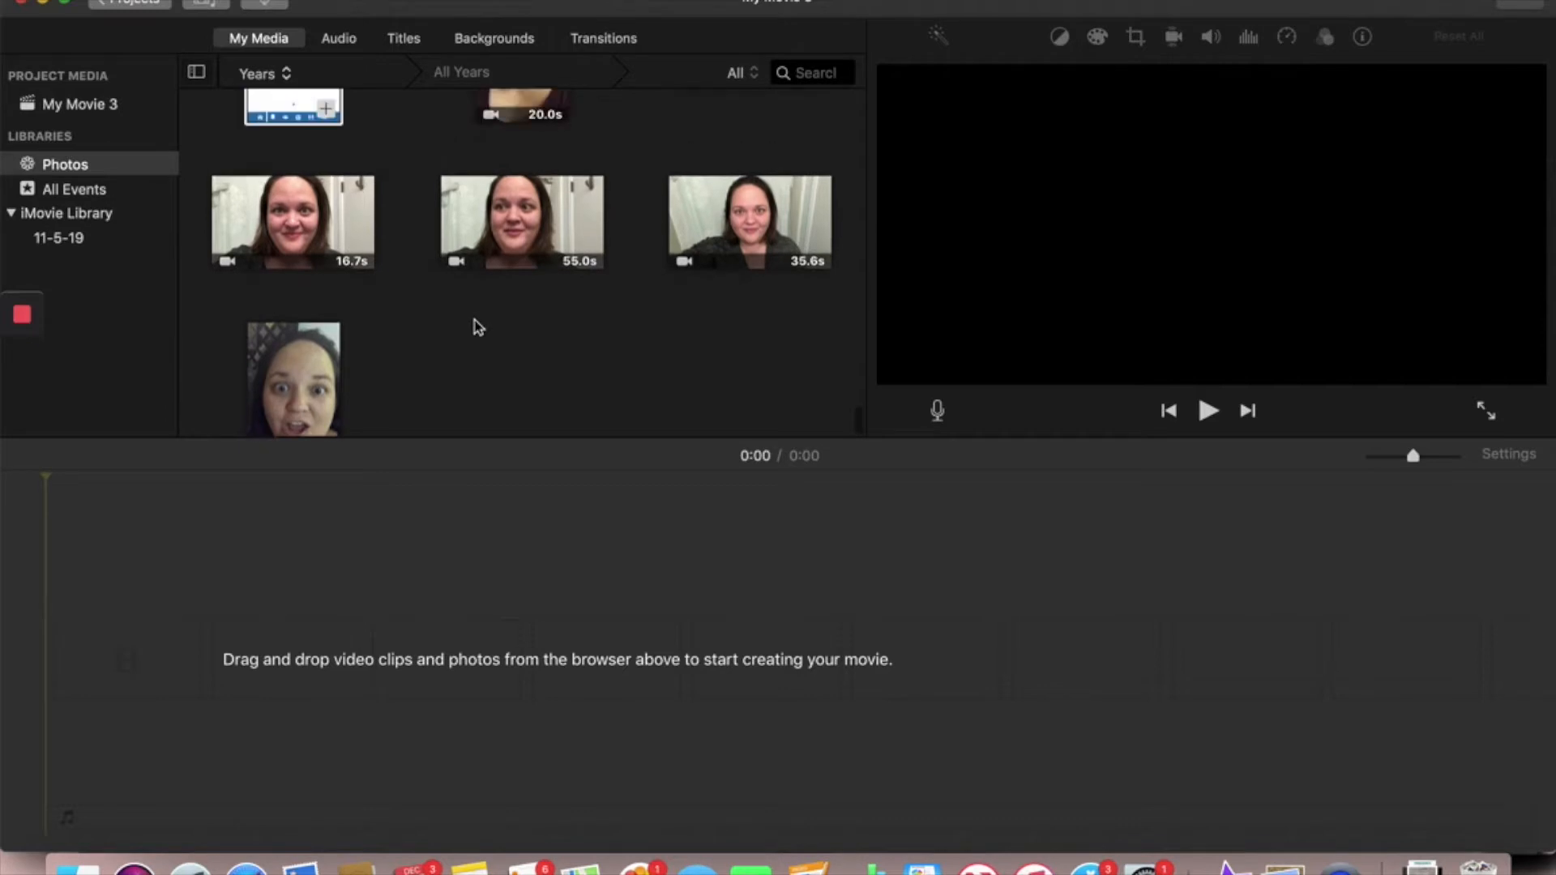
scroll(479, 326, up, 2)
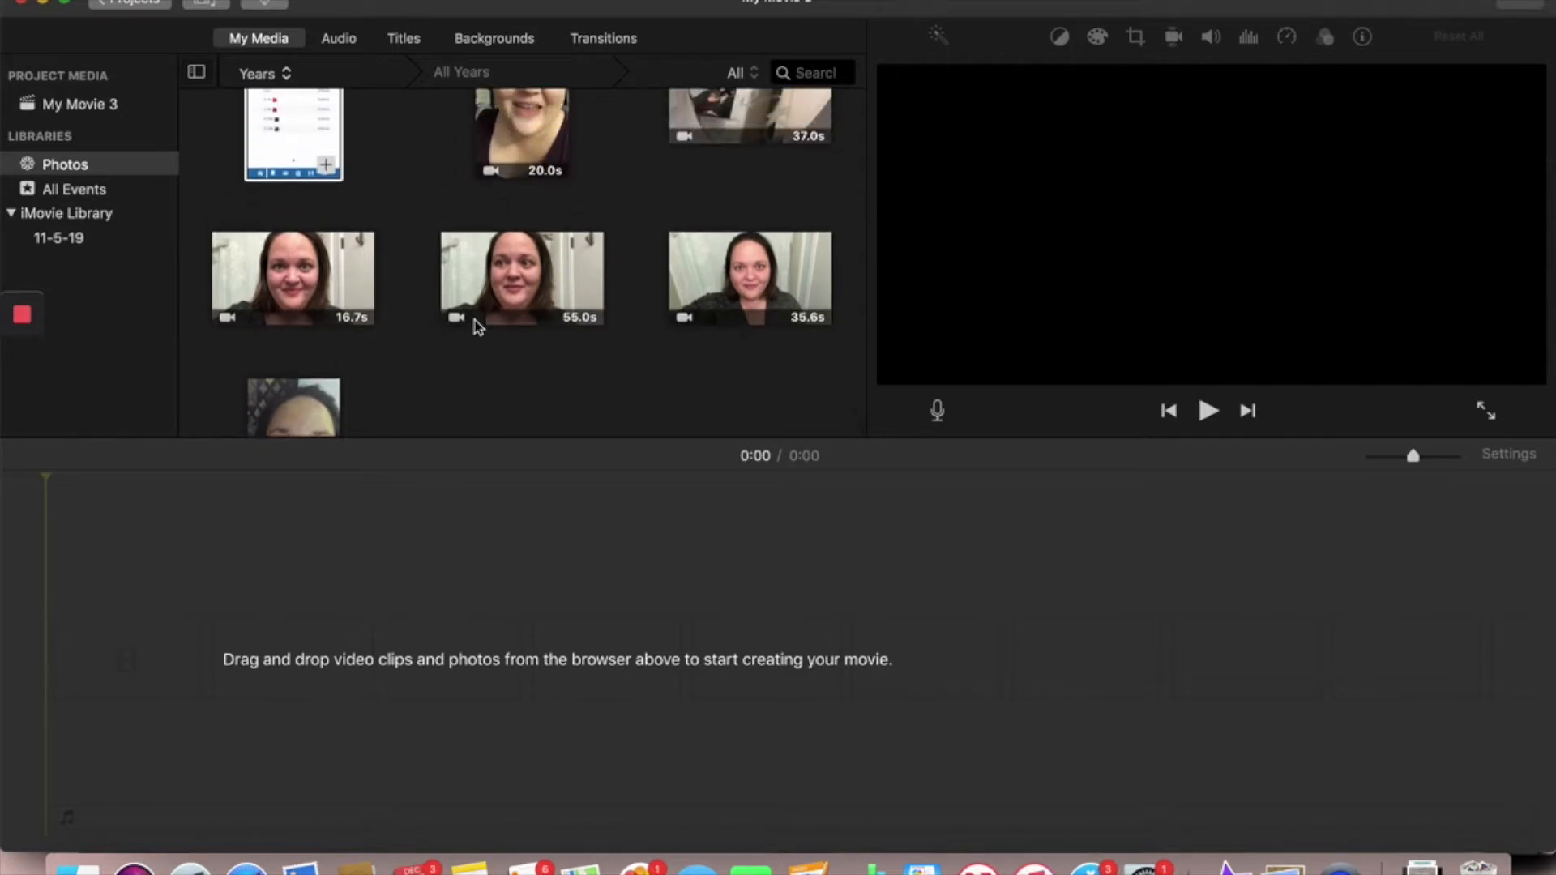
scroll(478, 327, down, 2)
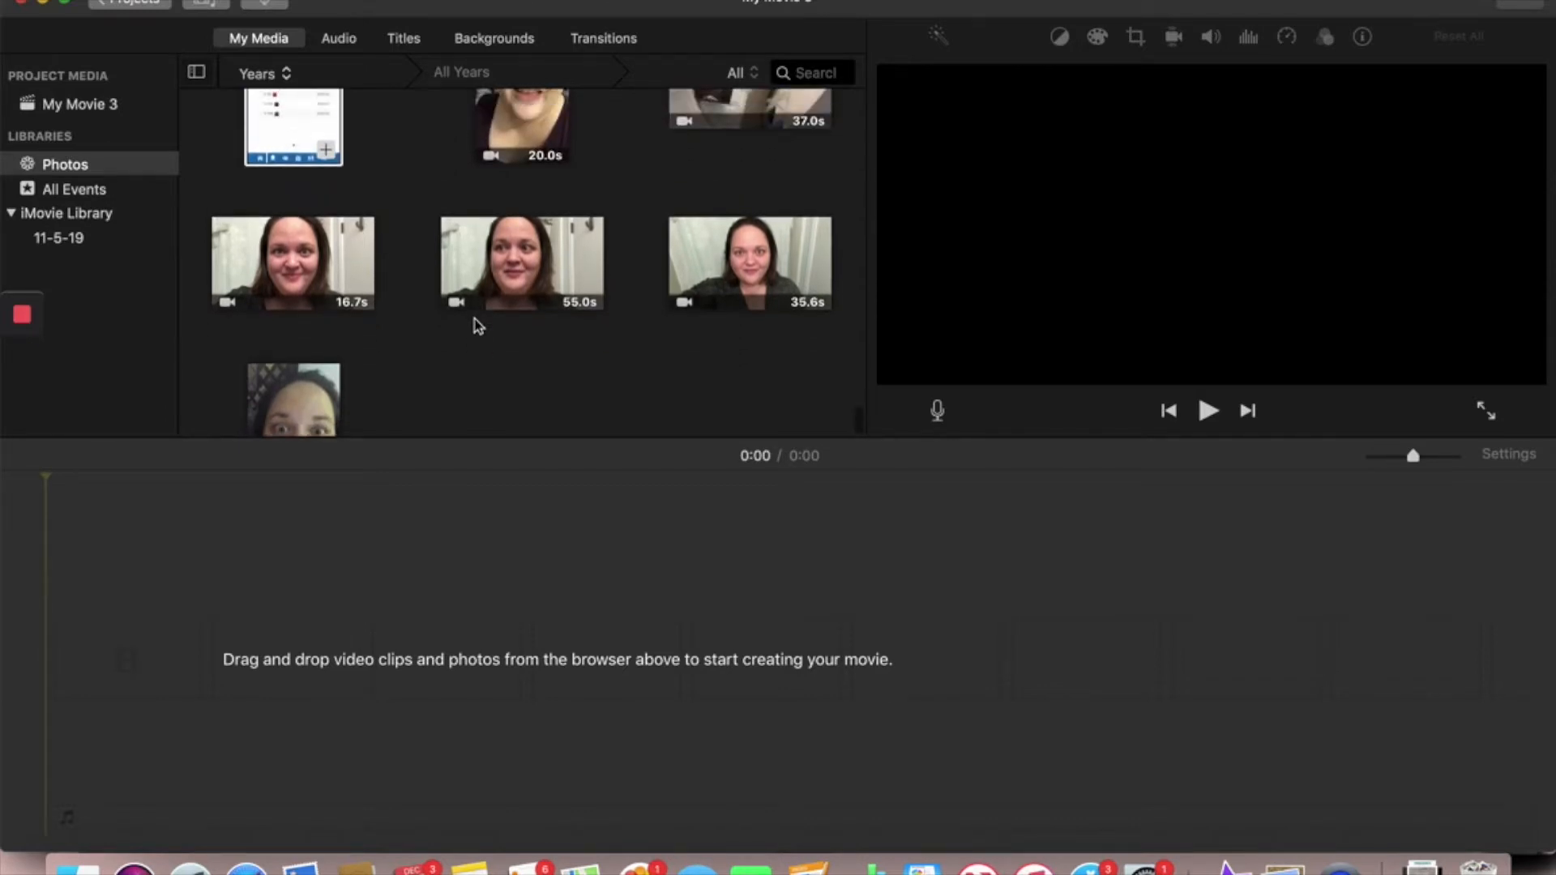
click(742, 108)
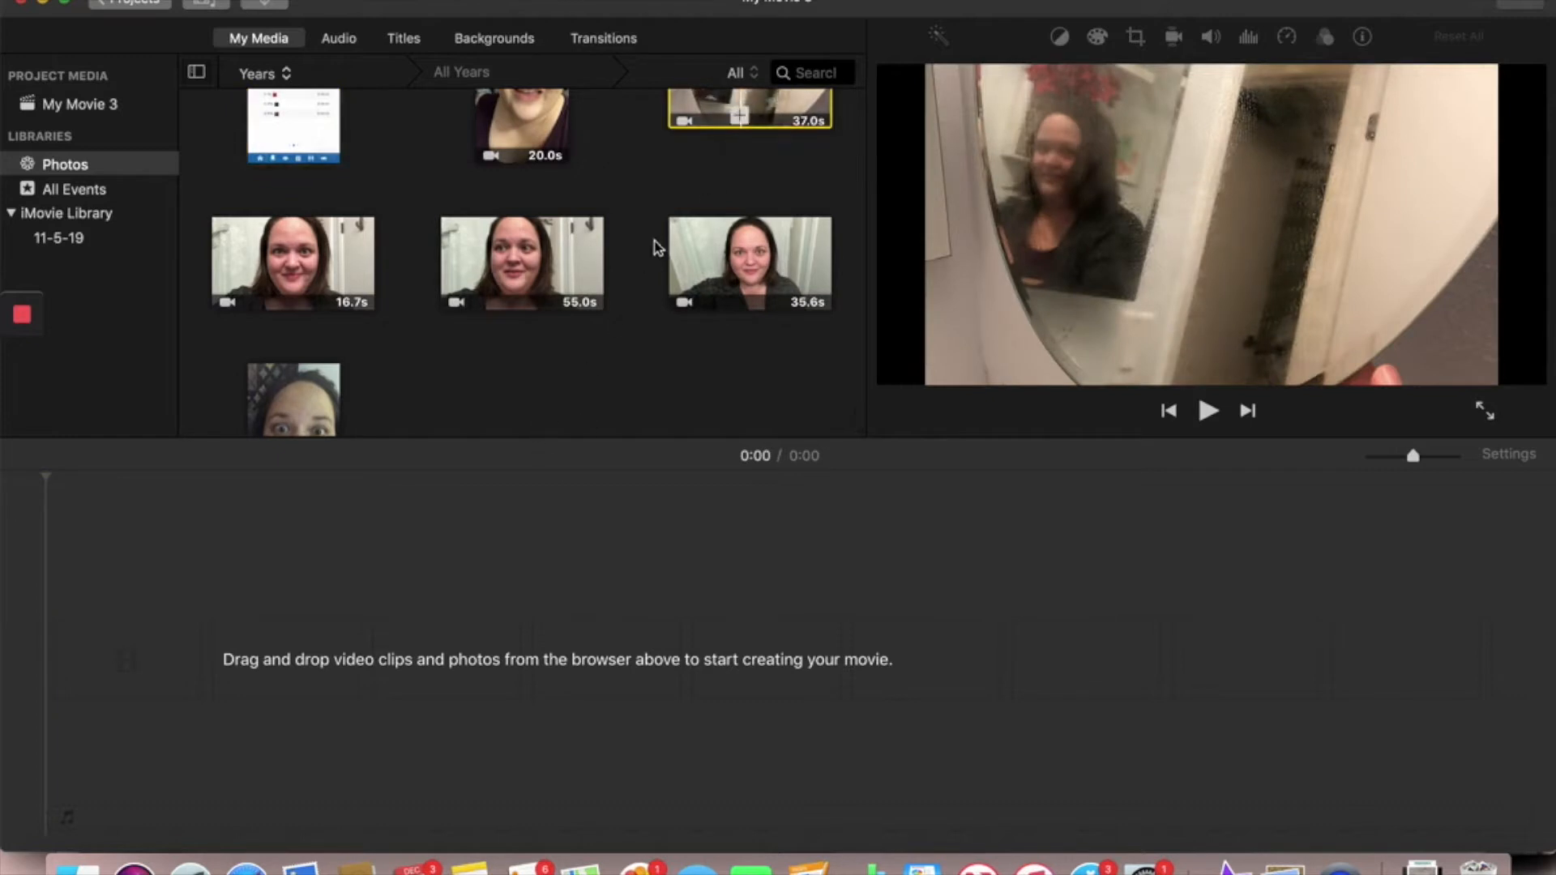
drag(711, 107, 587, 608)
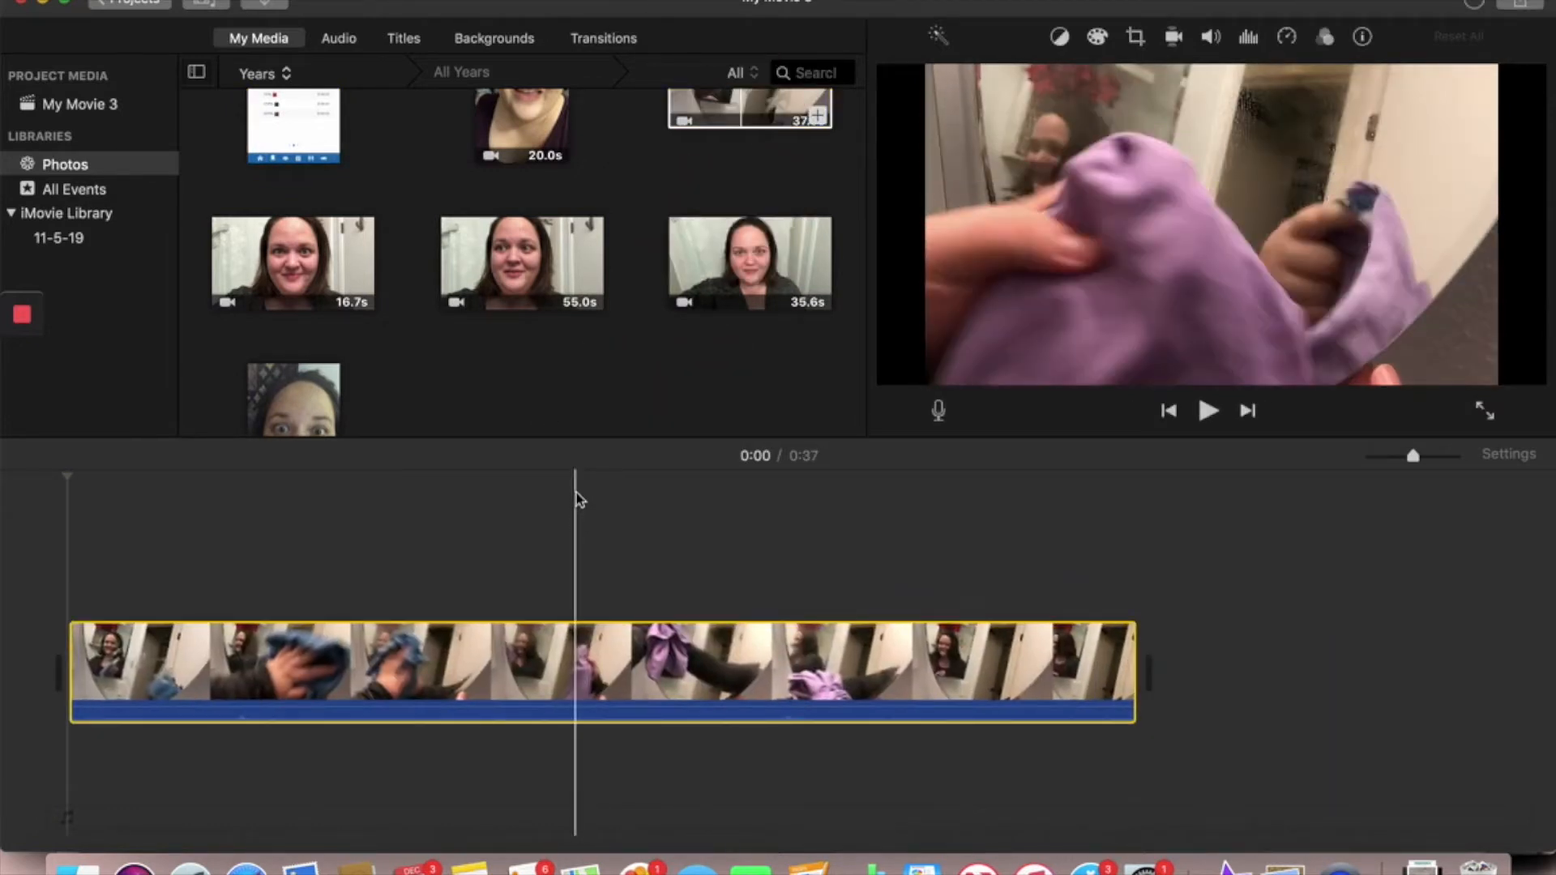
scroll(580, 379, down, 3)
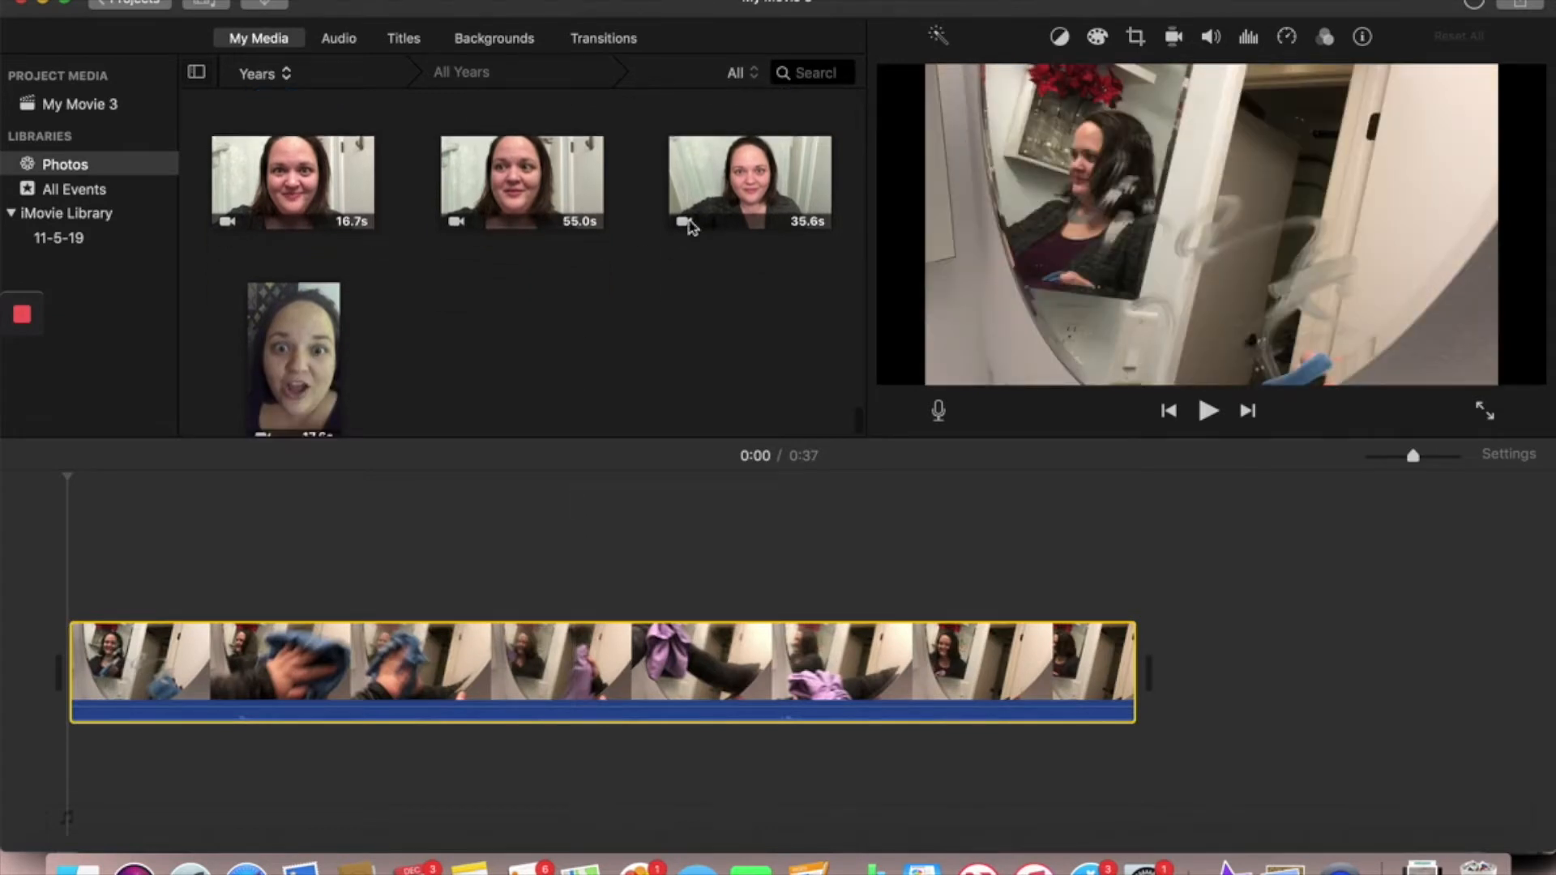
drag(753, 195, 1159, 681)
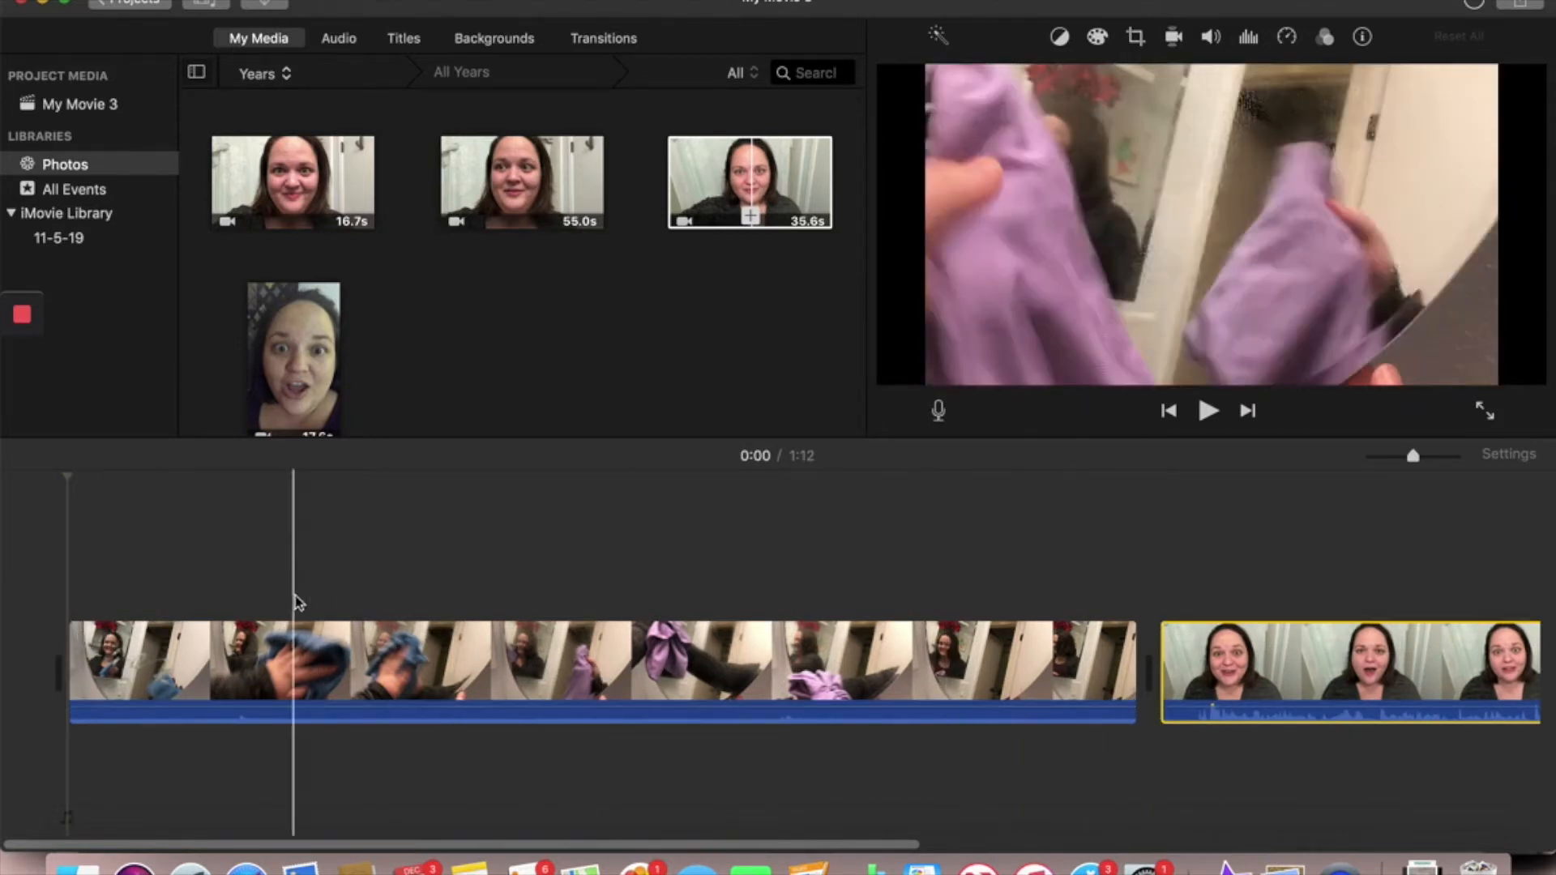
- Position the playhead at 0:01 on the smudged-mirror frame and capture a screenshot of the preview image
click(68, 613)
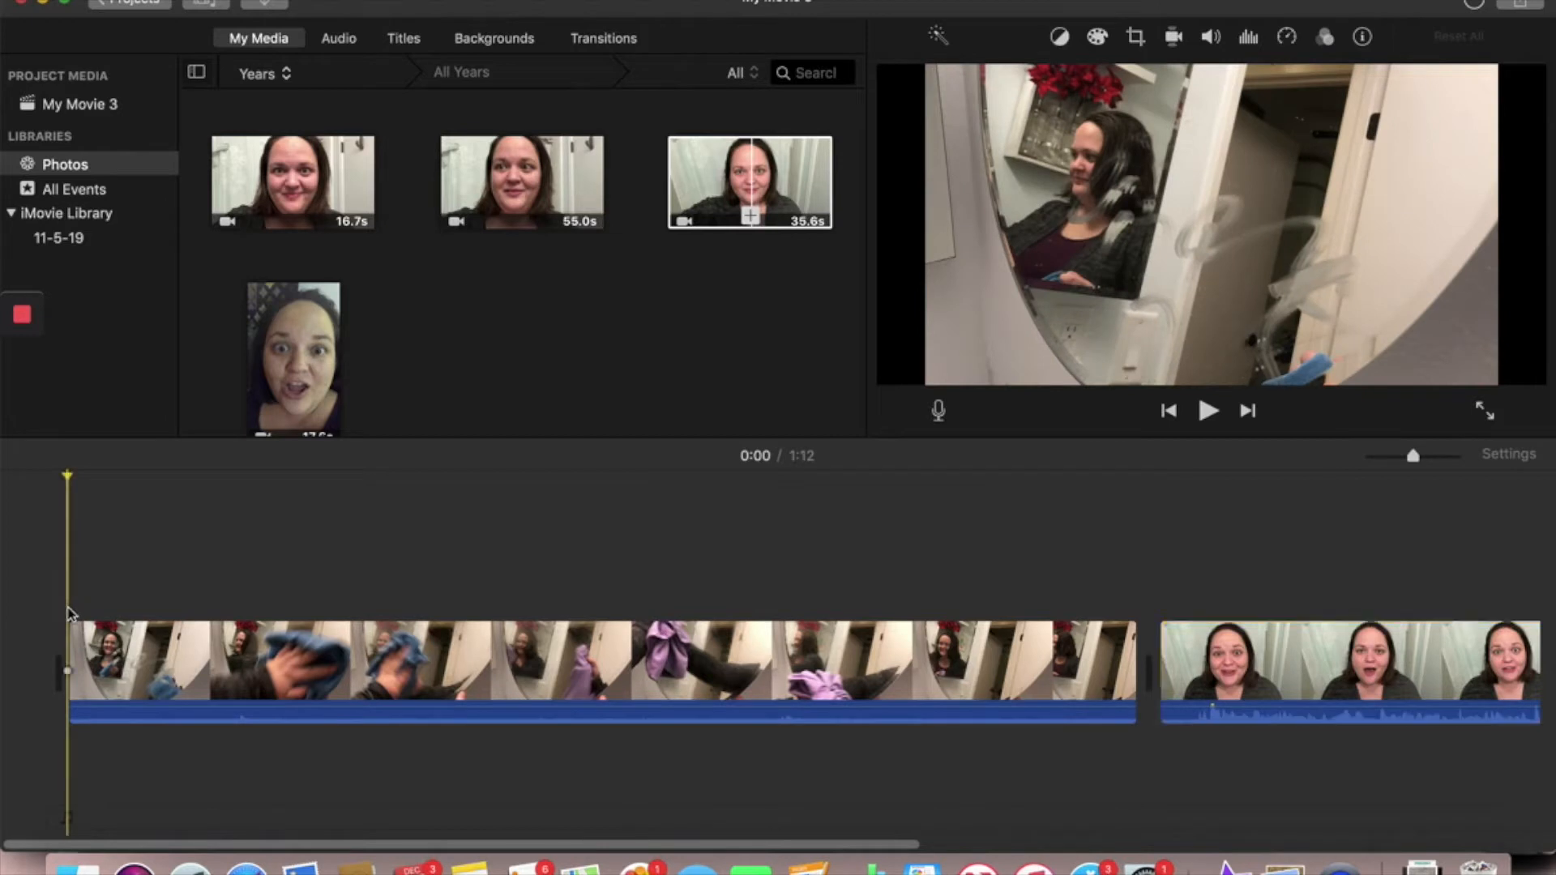
click(122, 617)
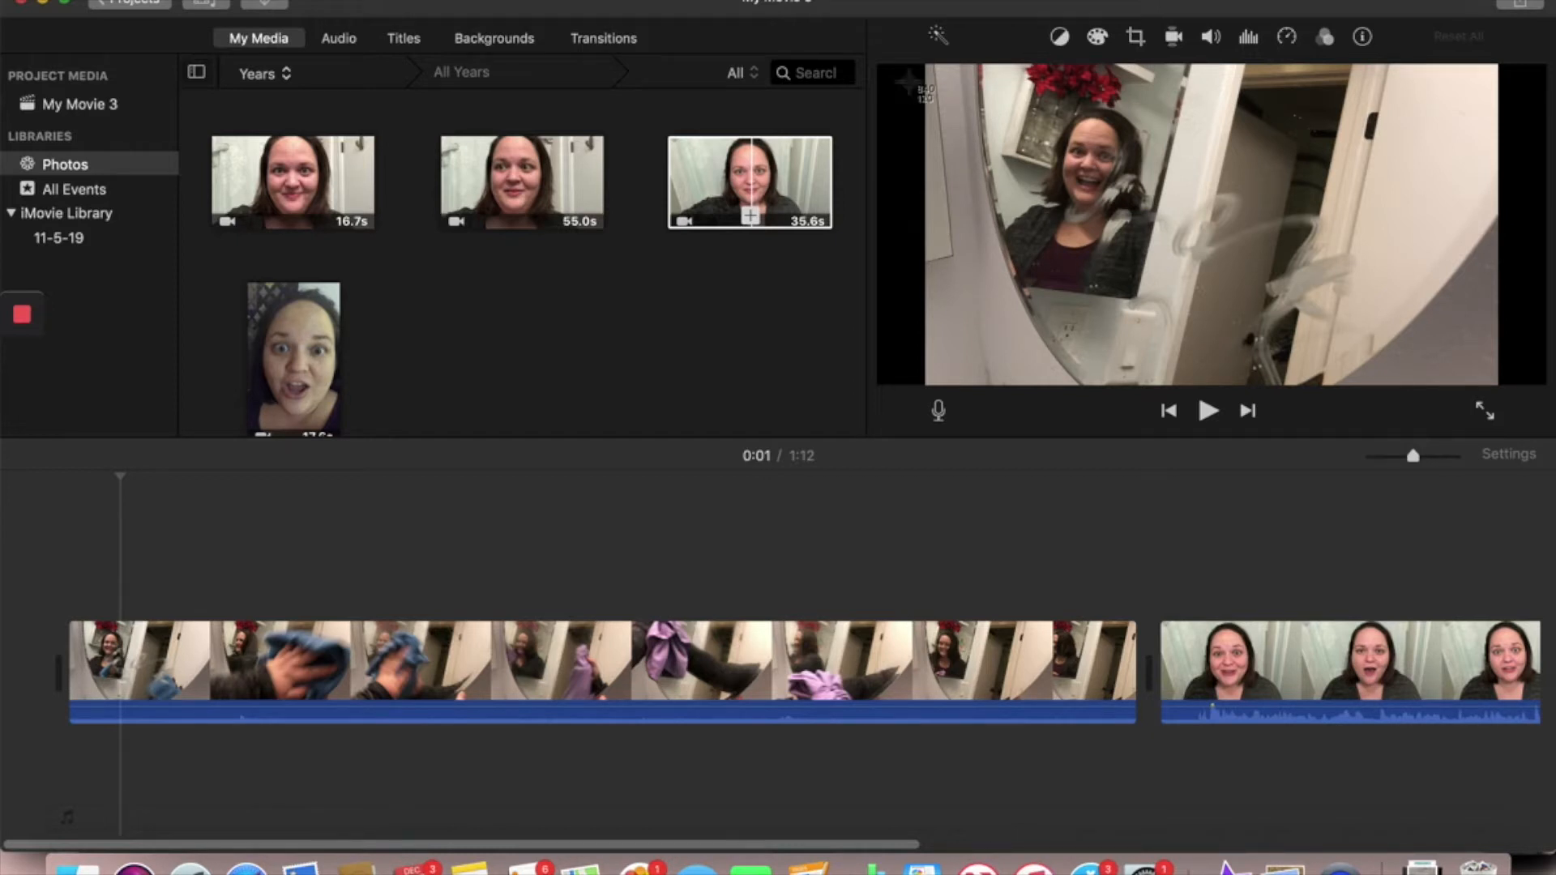
key(super+shift+4)
drag(925, 56, 1498, 387)
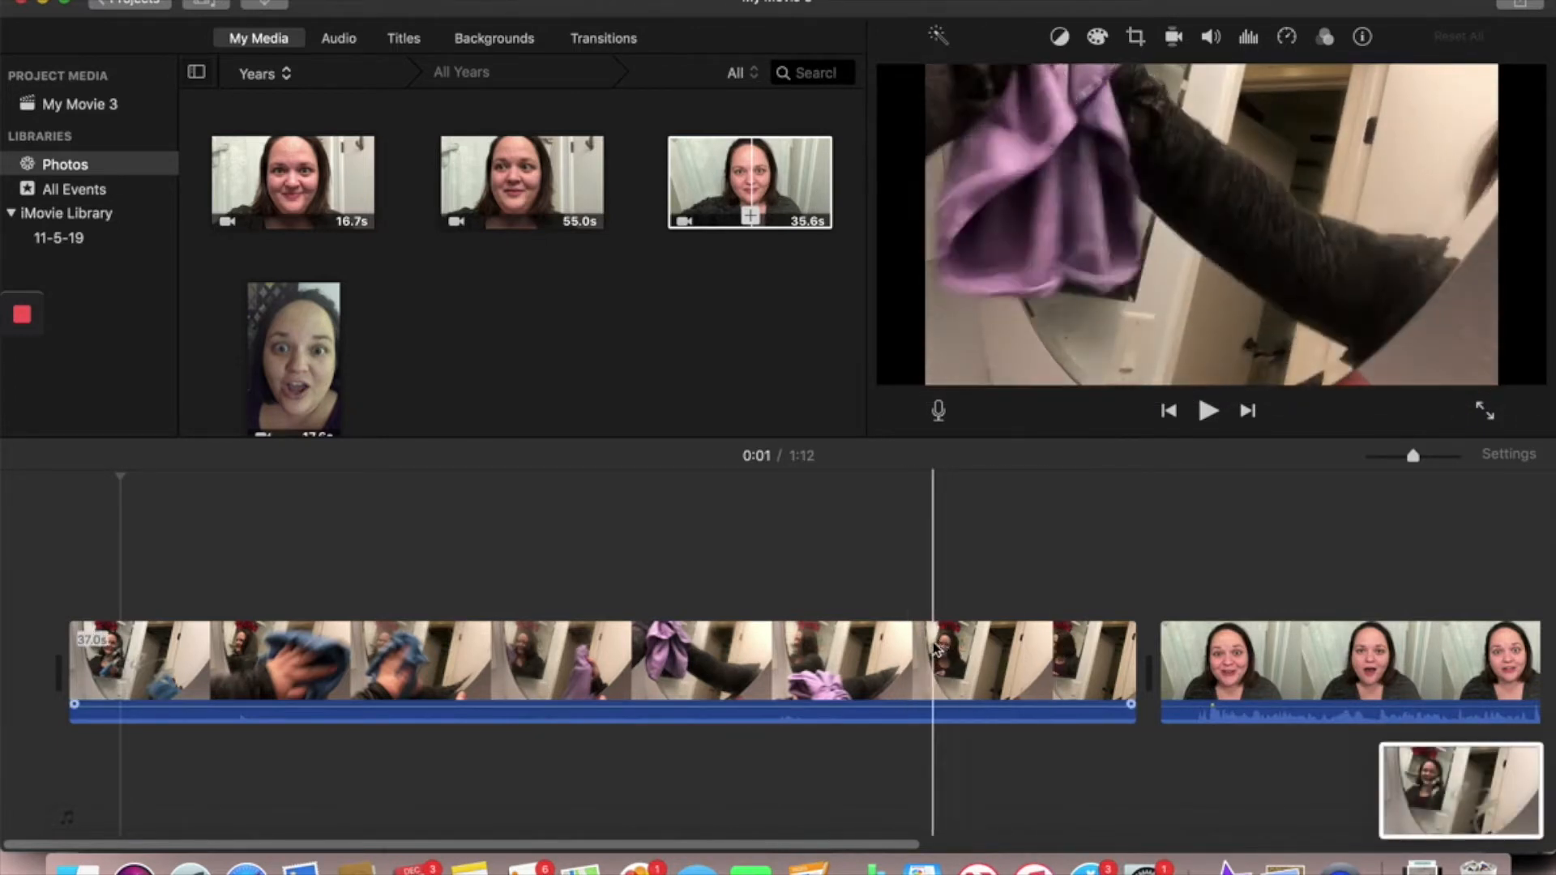
- Position the playhead at 0:33 on the clean-mirror thumbs-up frame and capture a screenshot of the preview image
click(1026, 662)
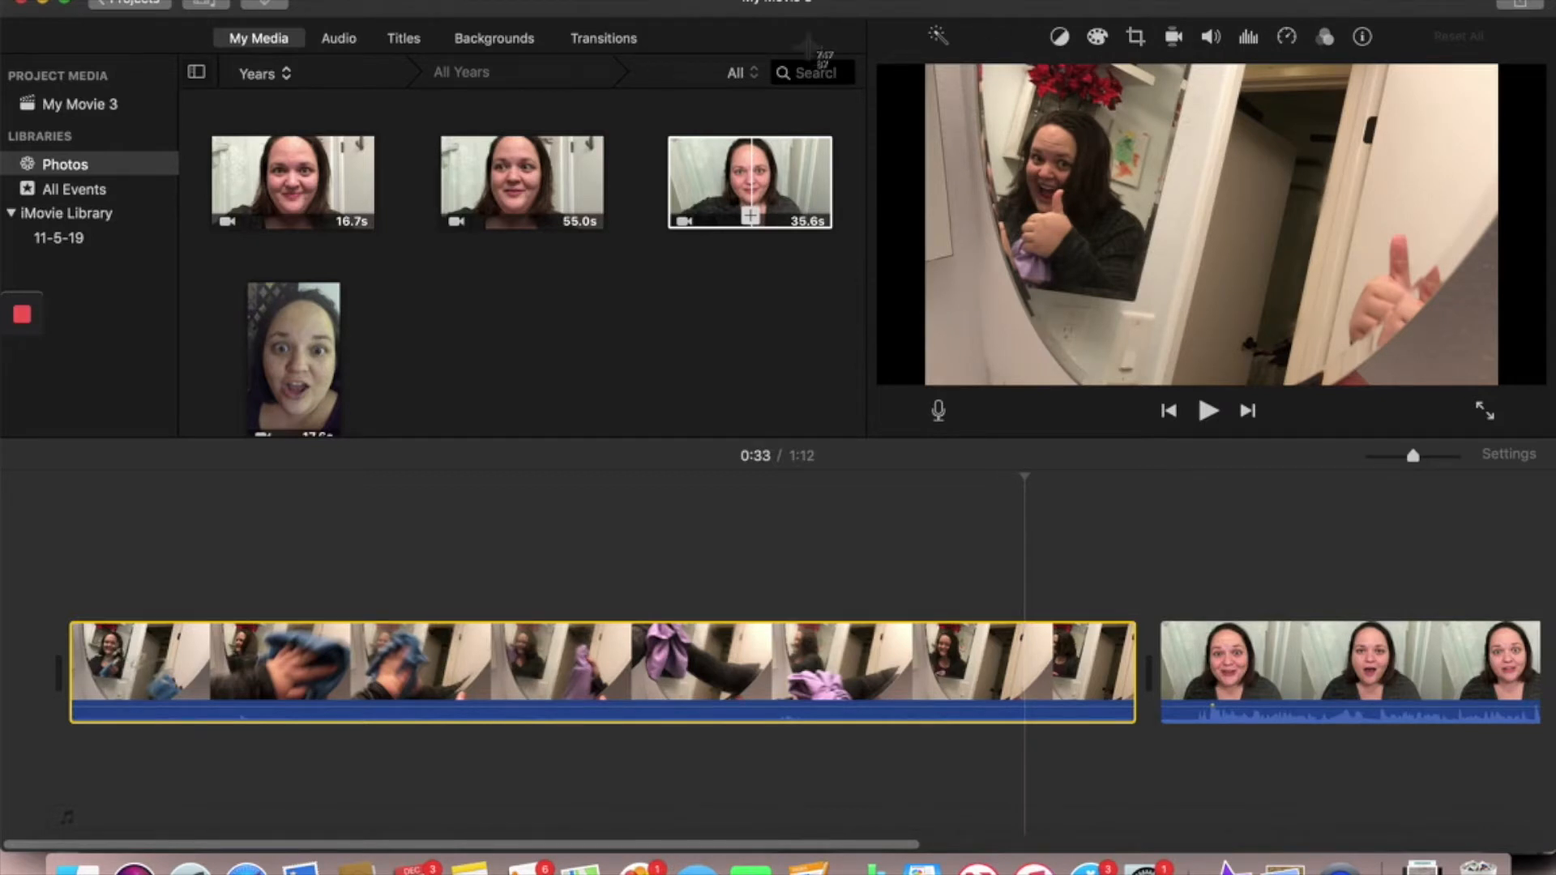
key(super+shift+4)
drag(924, 62, 1499, 387)
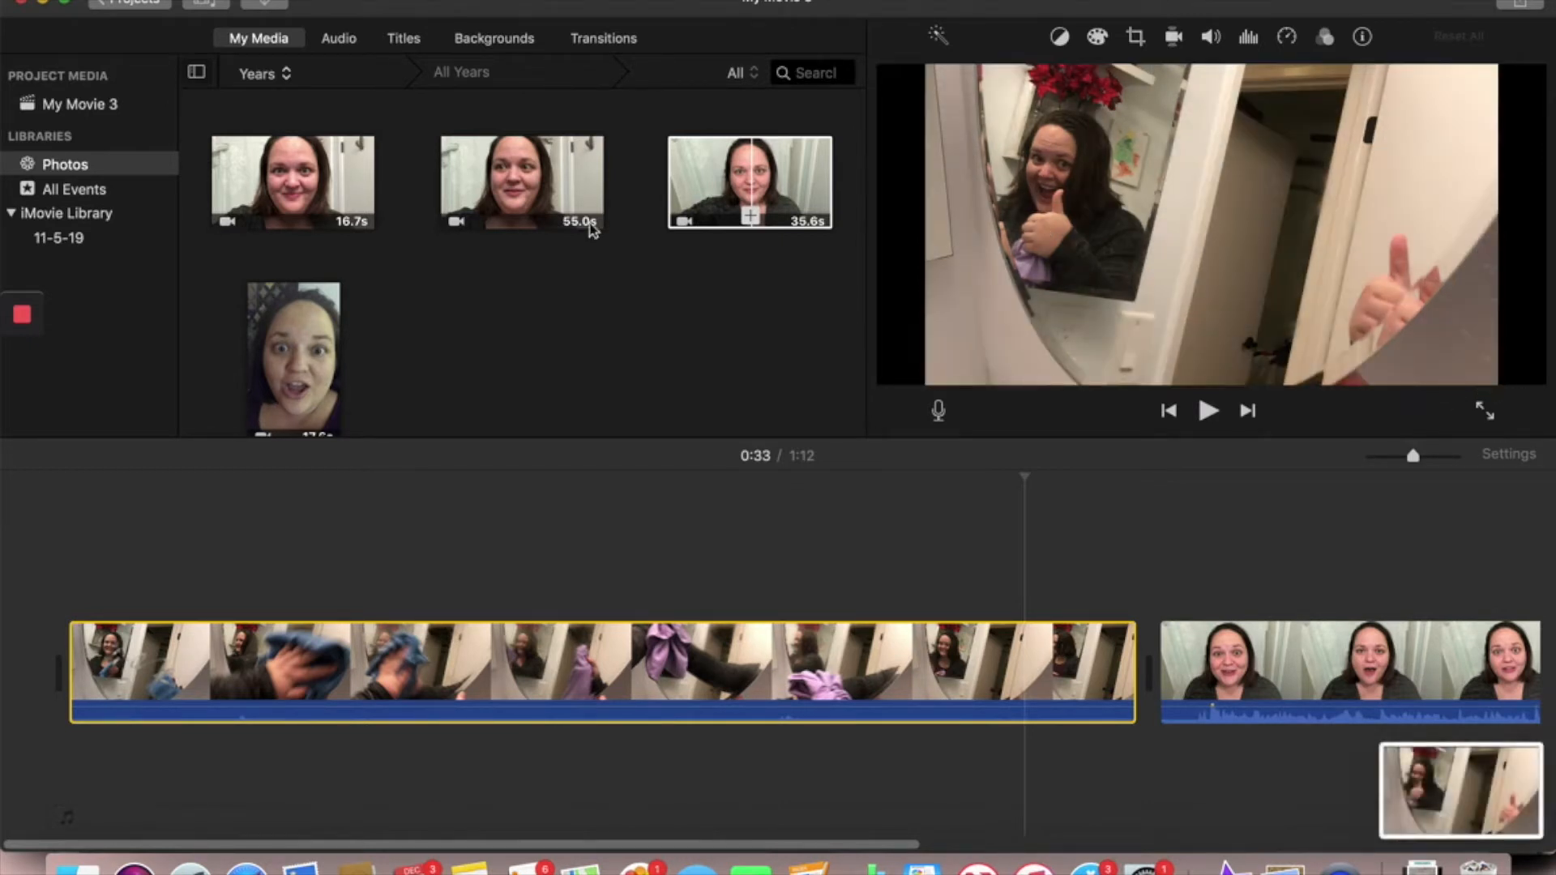
- Switch from iMovie back to the Safari browser window
key(super+Tab)
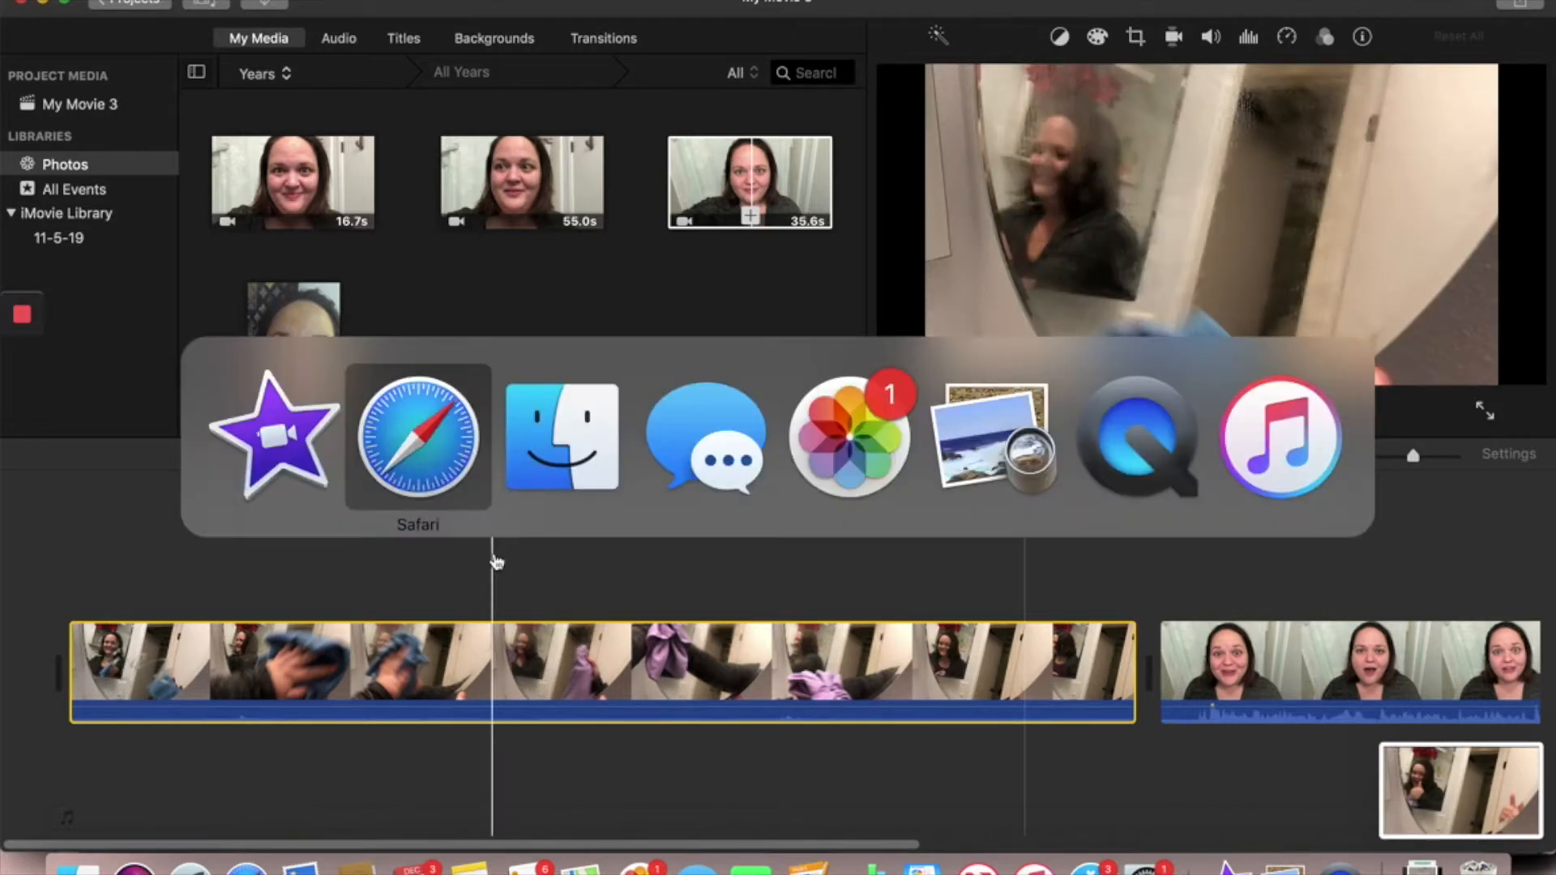
key(super+Tab)
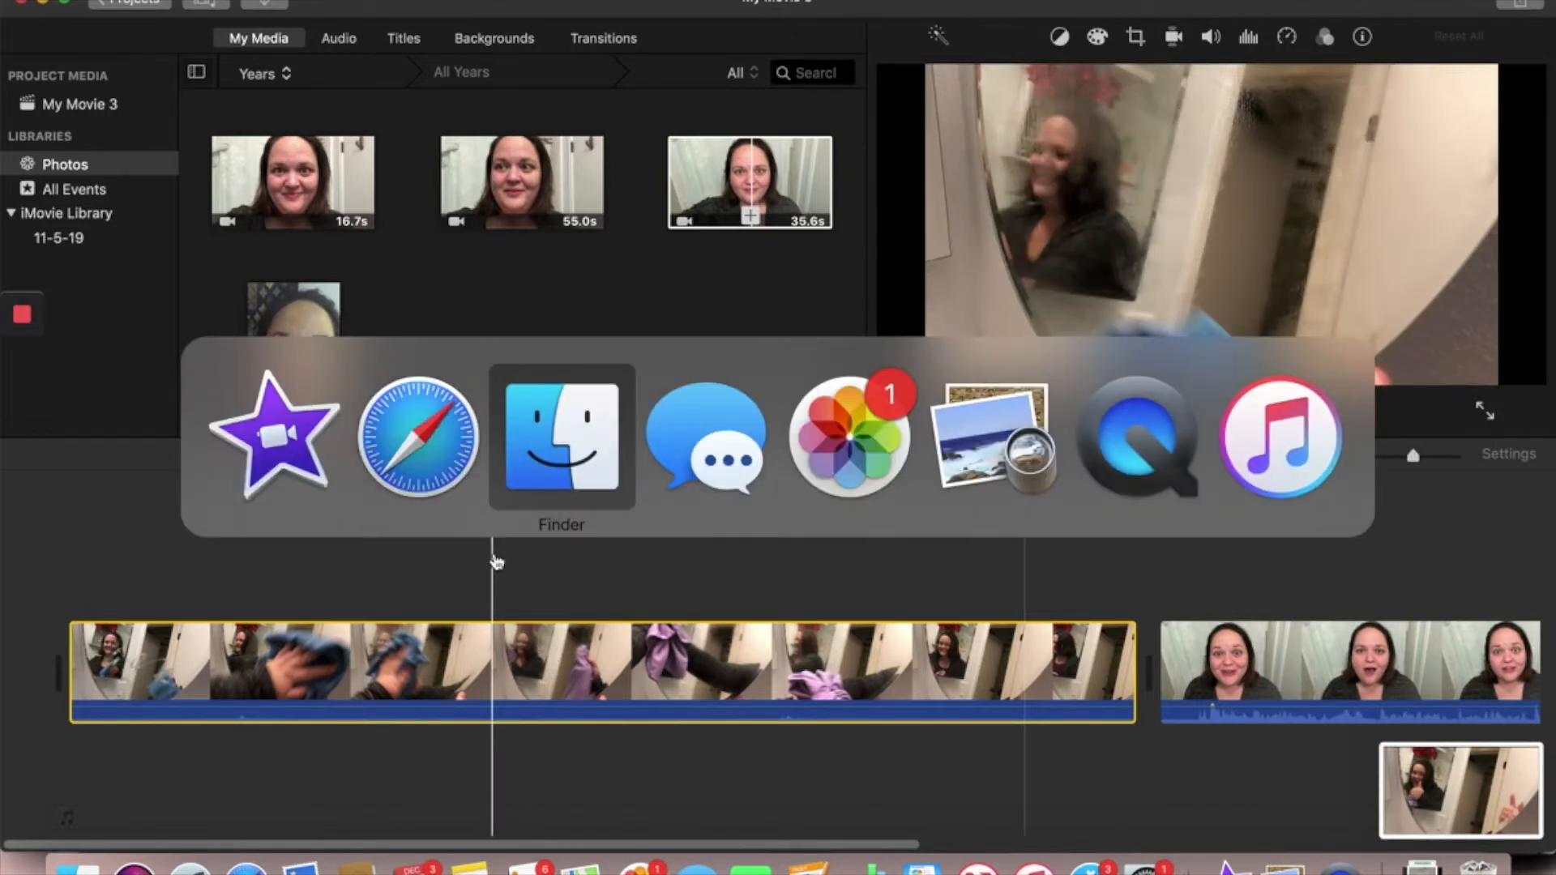
key(super+Tab)
key(super+Tab)
key(super+Tab)
key(super+Tab)
key(super+Tab)
key(super+Tab)
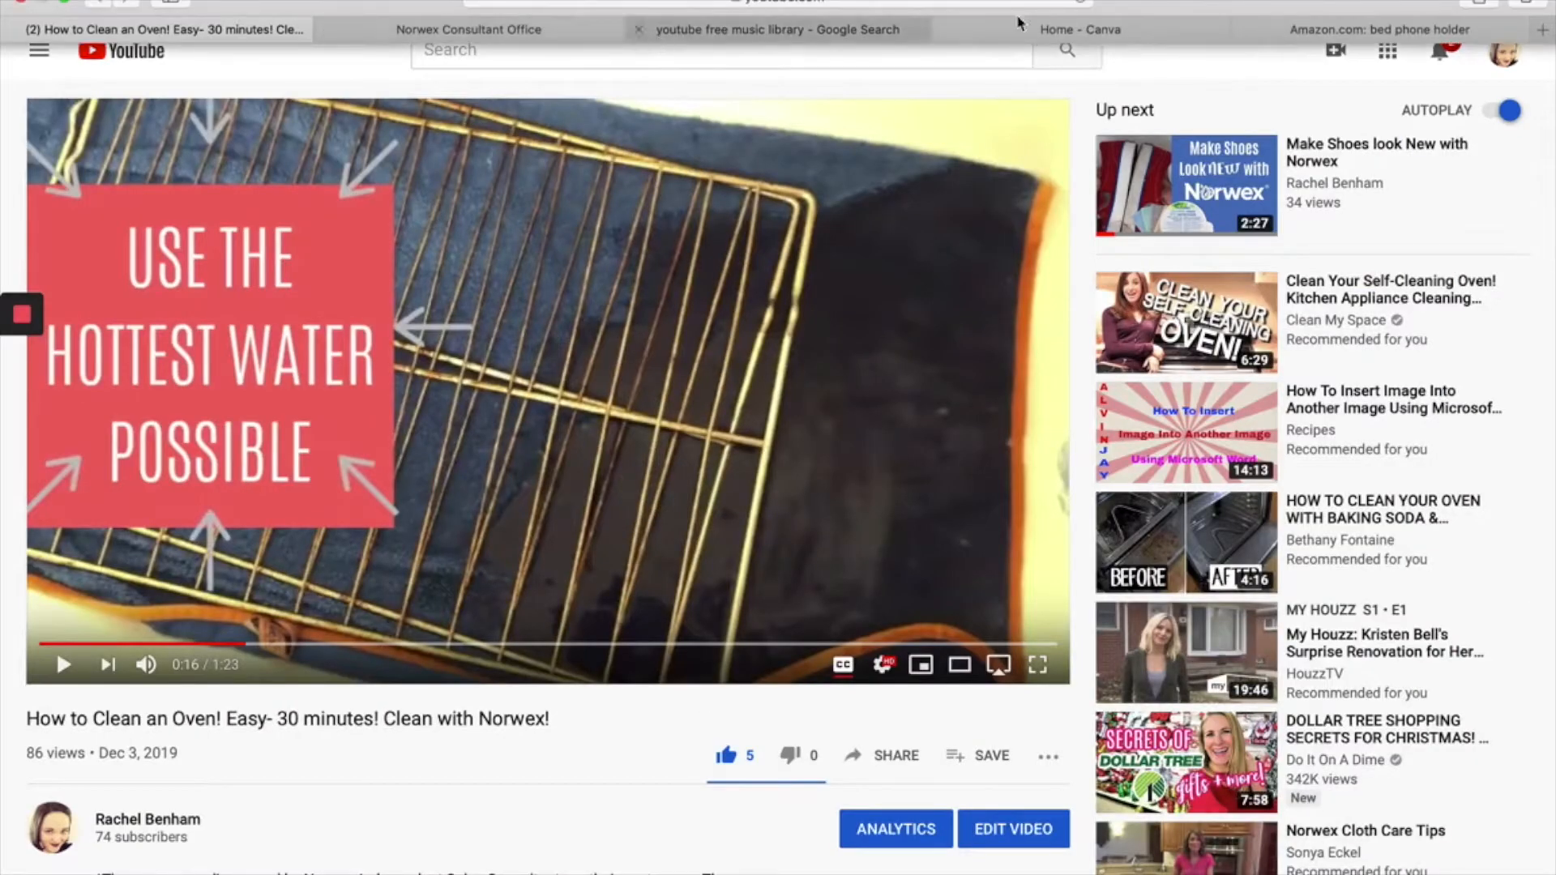
- Switch to Canva and create a new blank YouTube Channel Art design
click(1083, 33)
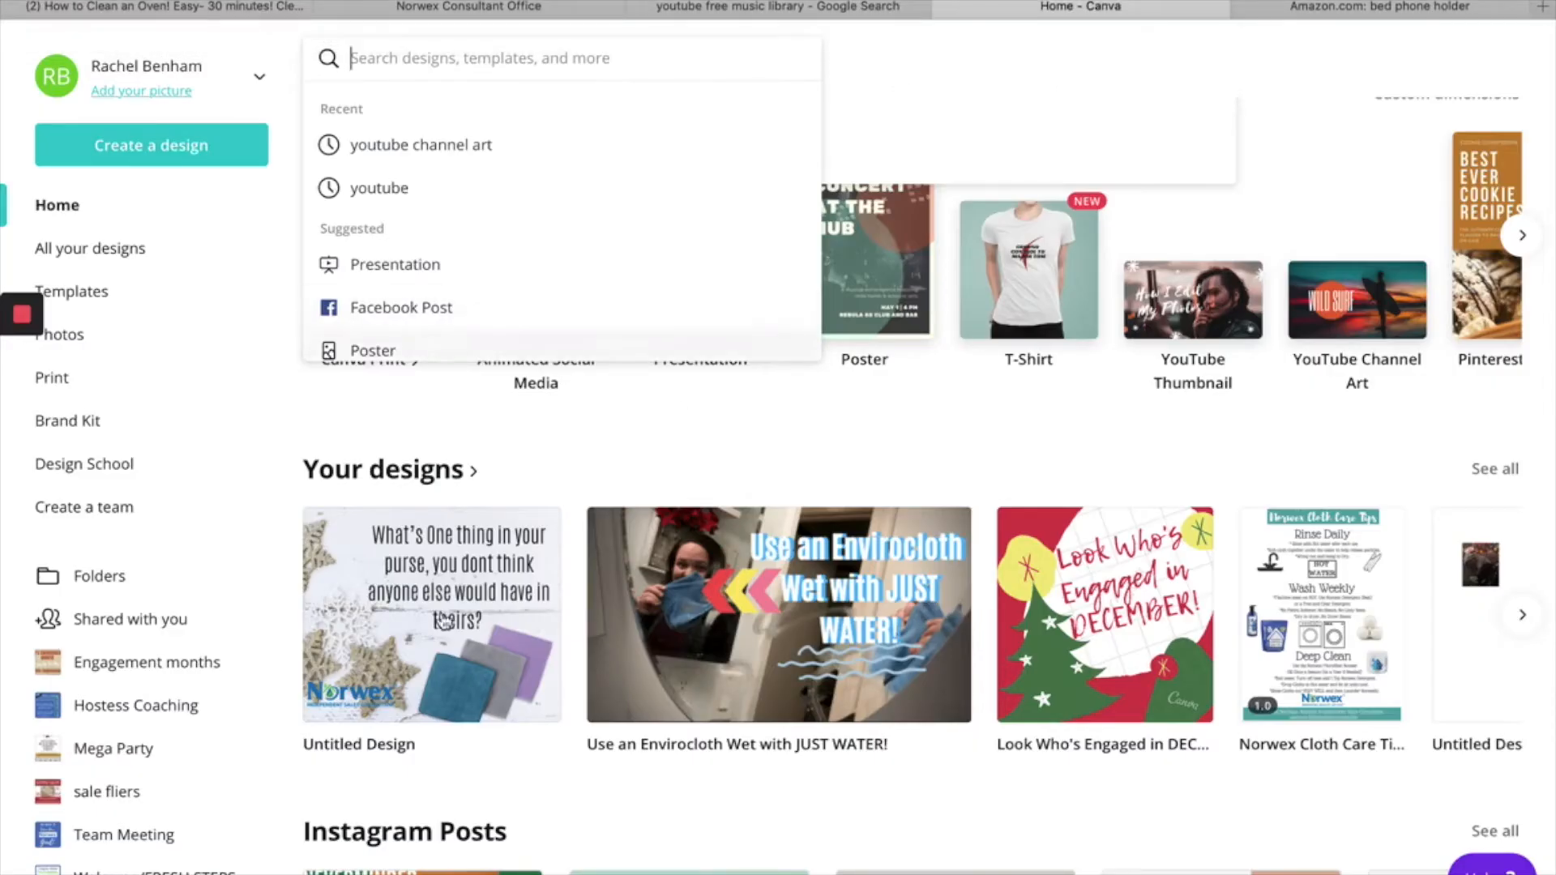
scroll(328, 530, up, 2)
scroll(328, 531, up, 1)
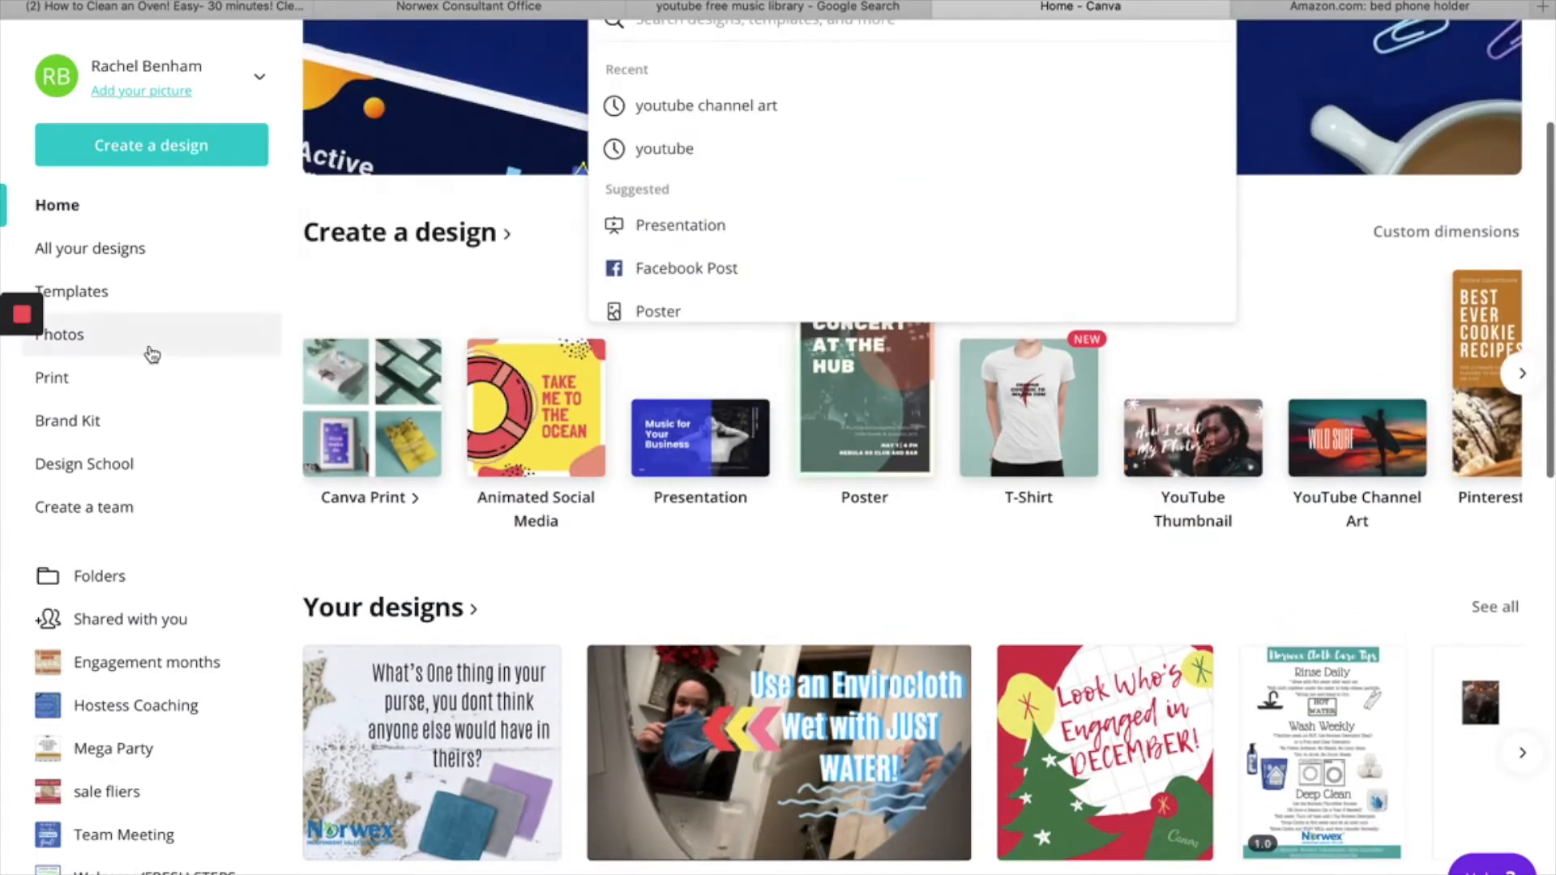
click(134, 148)
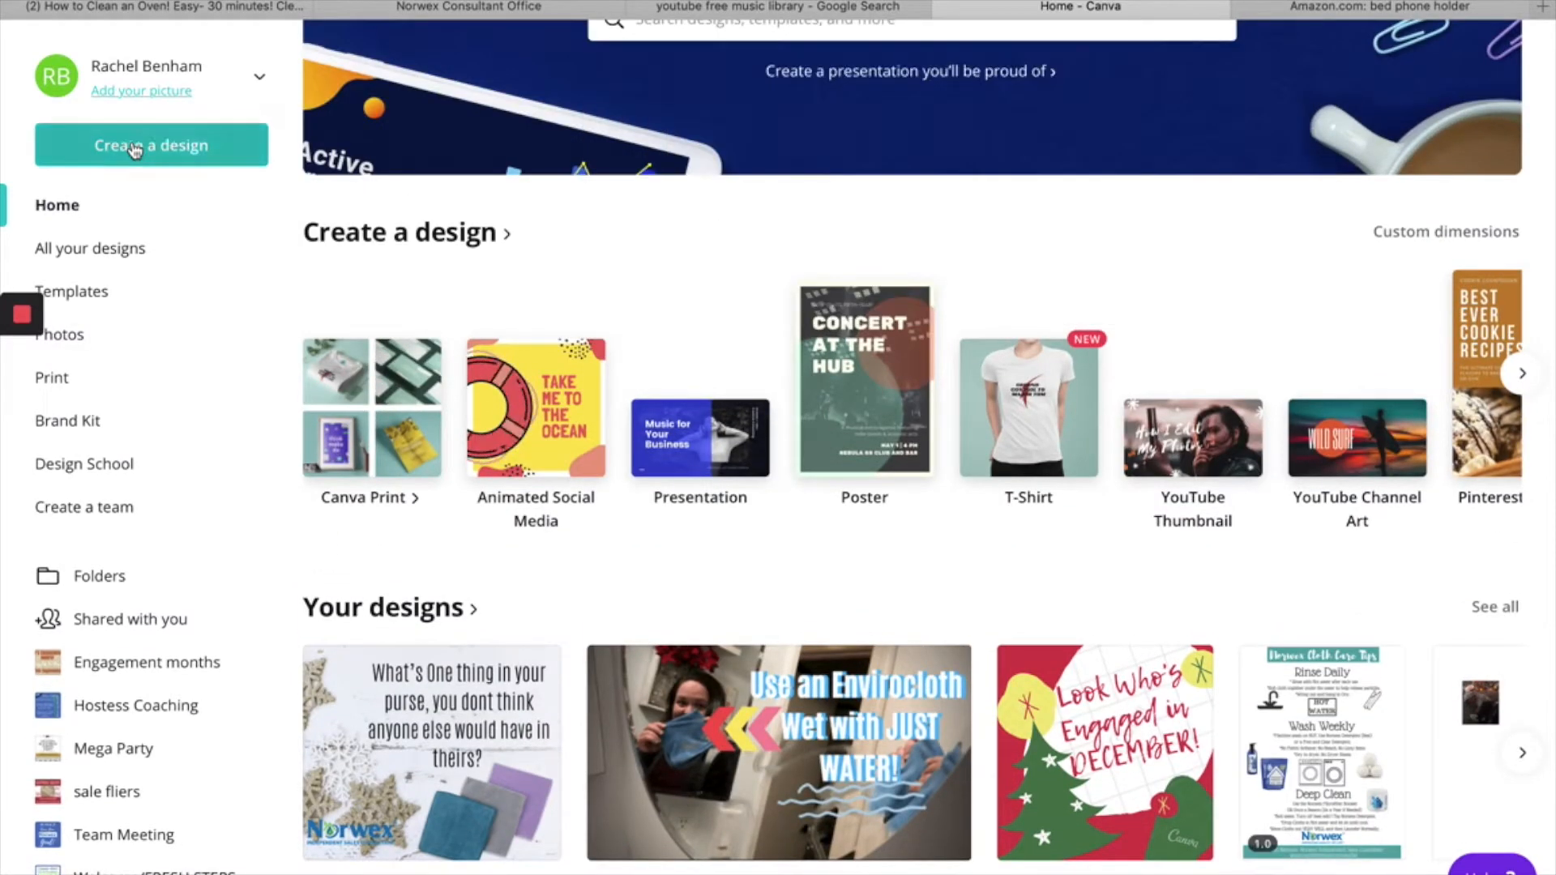
scroll(132, 478, down, 1)
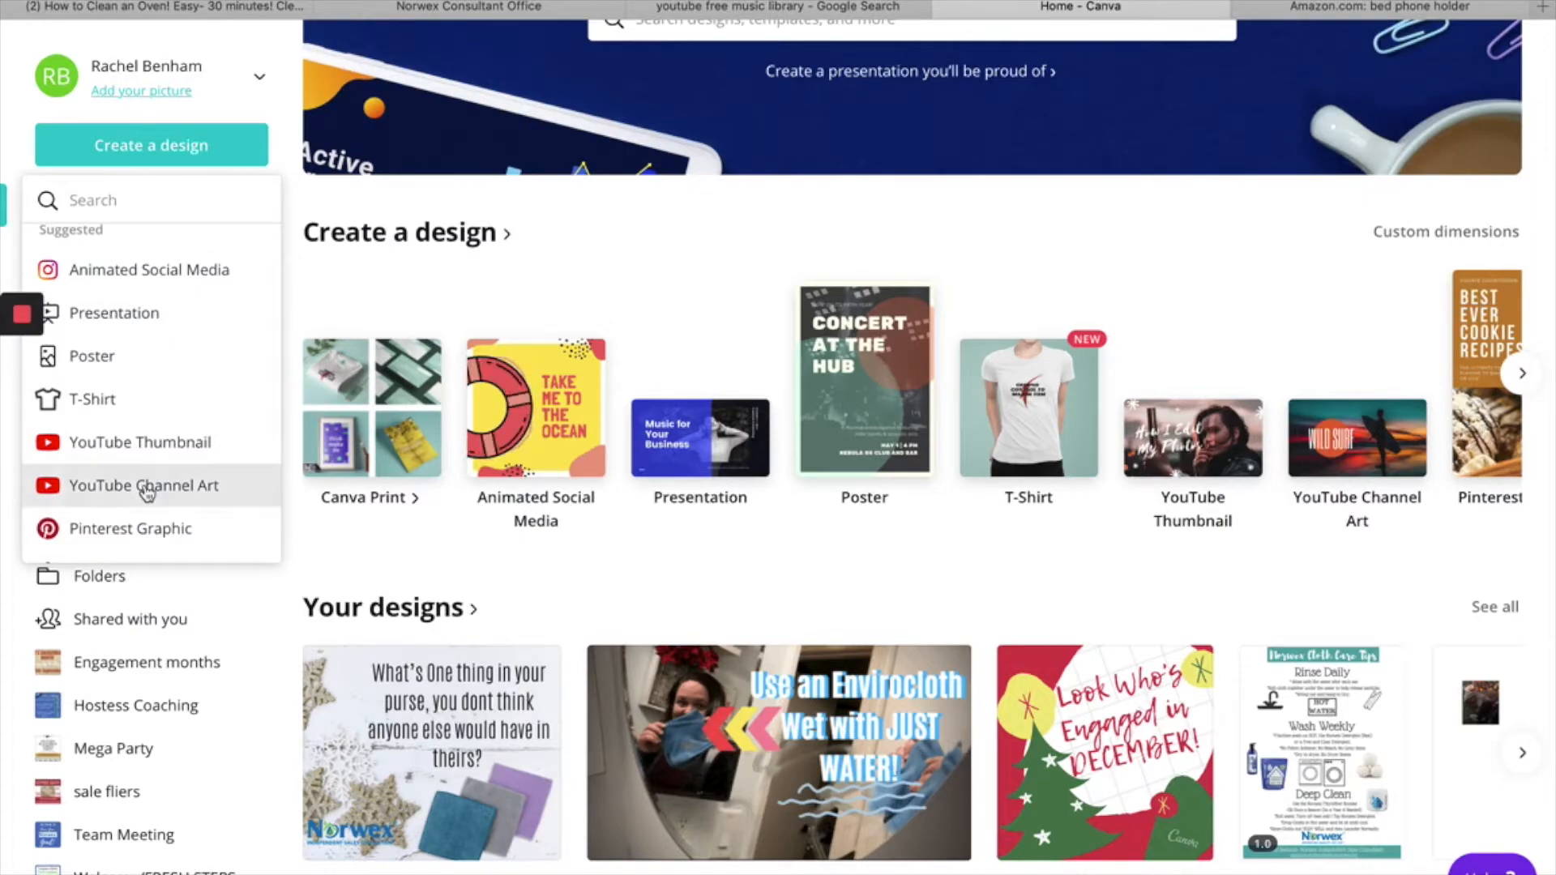
click(145, 486)
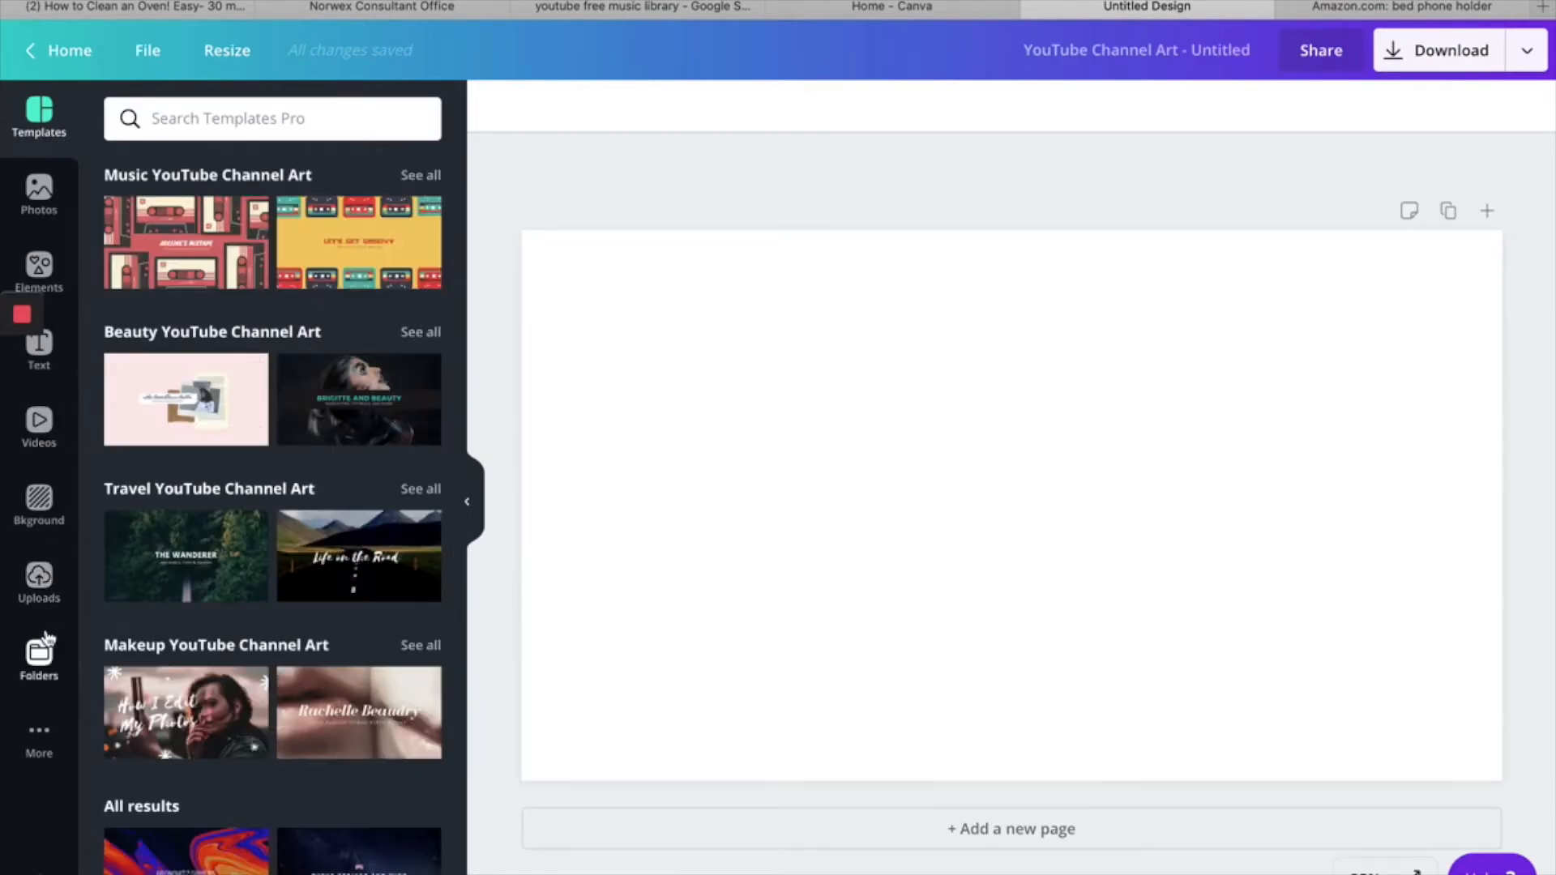
- Add the smudged-mirror photo and the clean-mirror thumbs-up photo from the uploaded images to the page
click(45, 578)
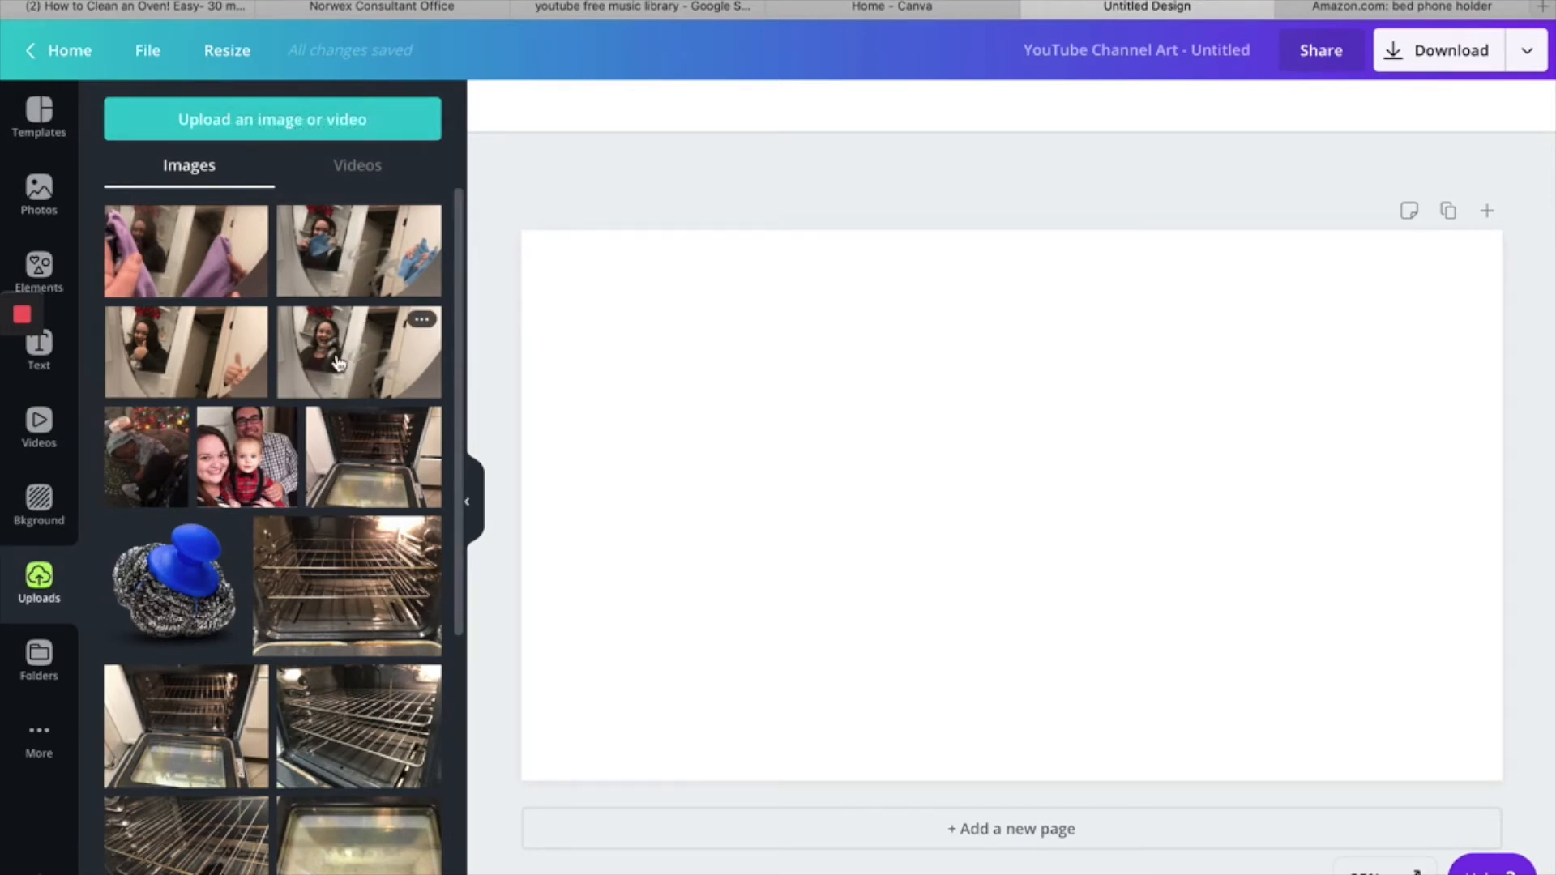
click(248, 120)
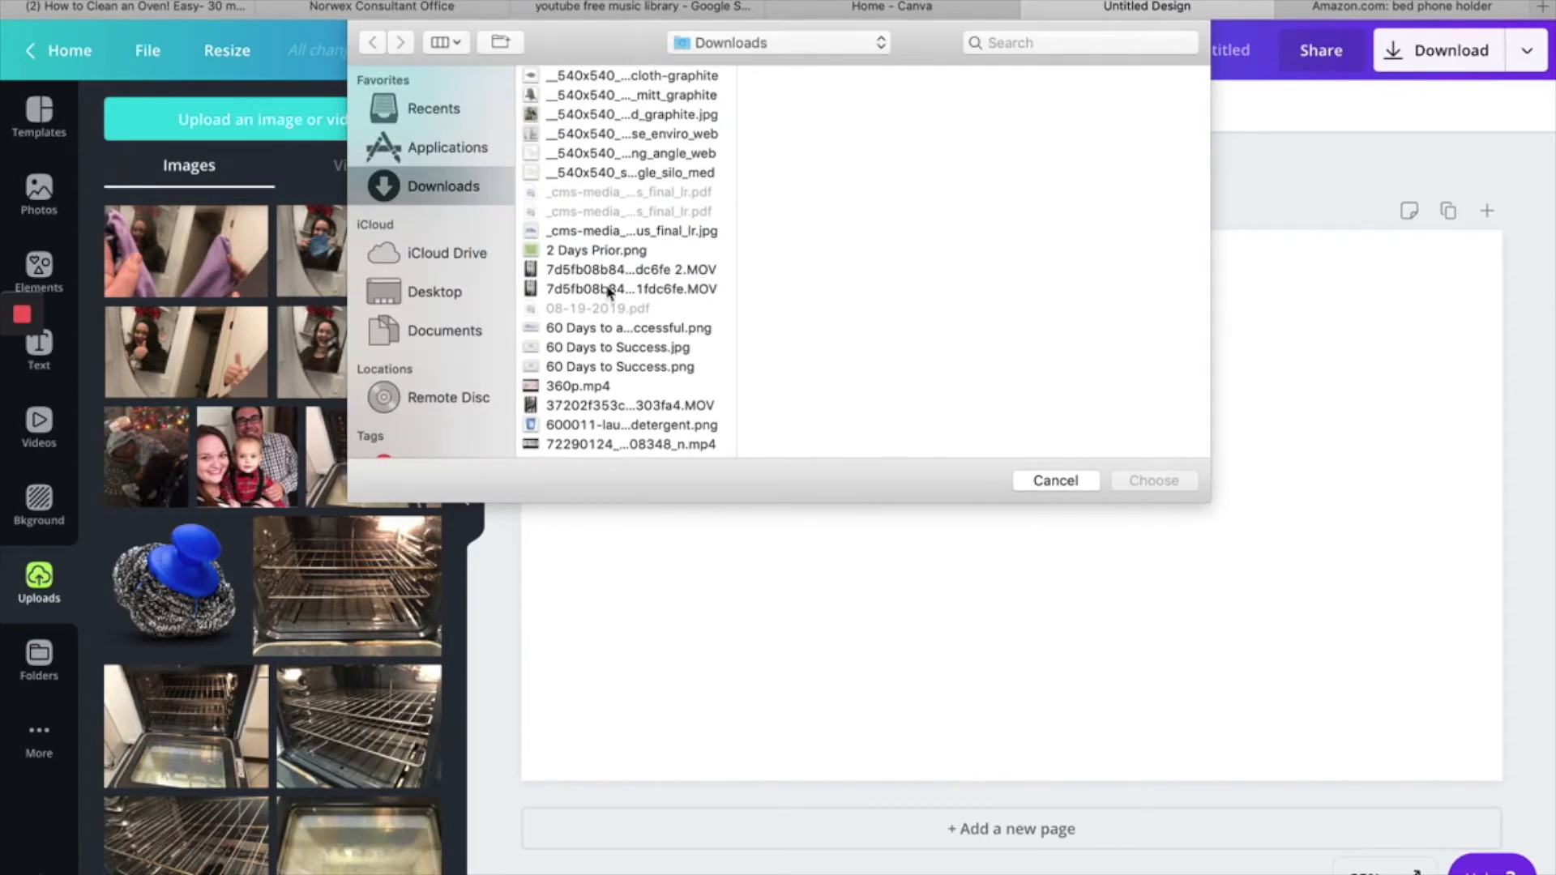
click(1036, 478)
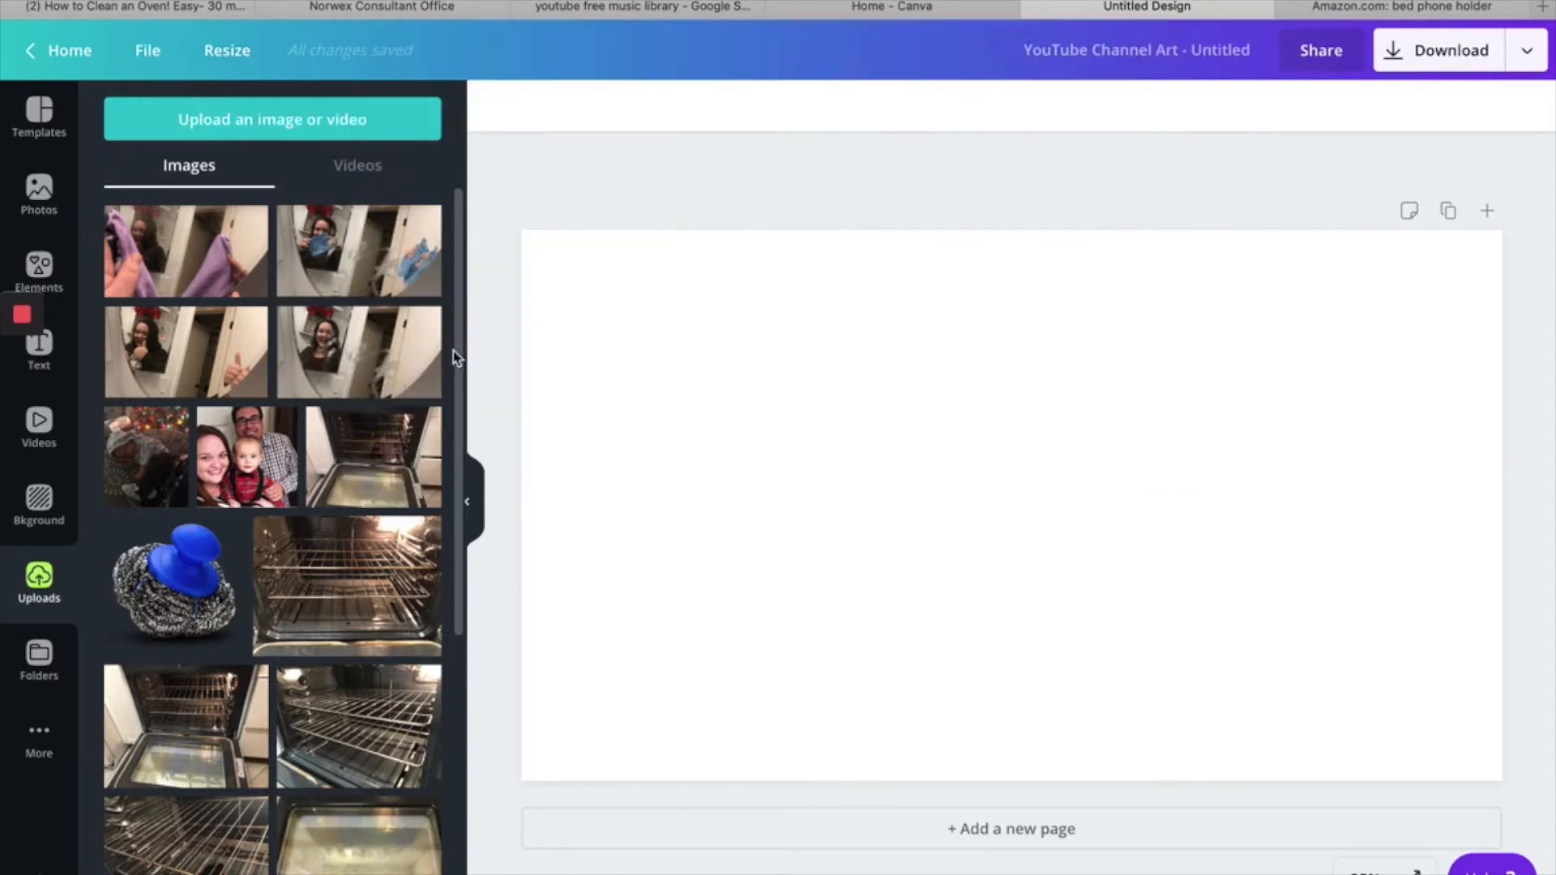
click(356, 350)
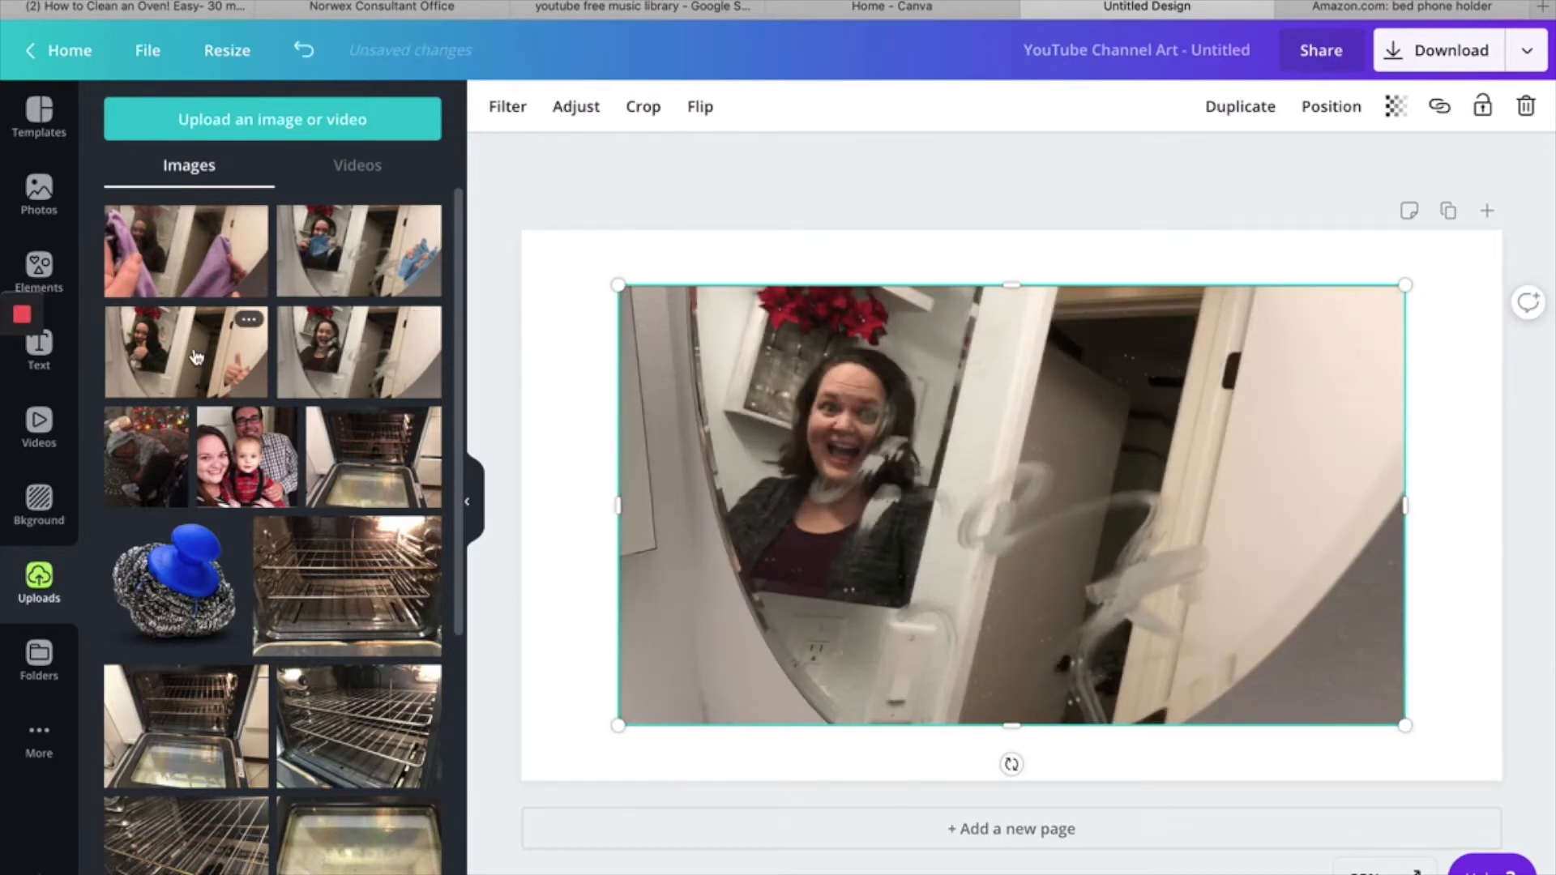
click(197, 357)
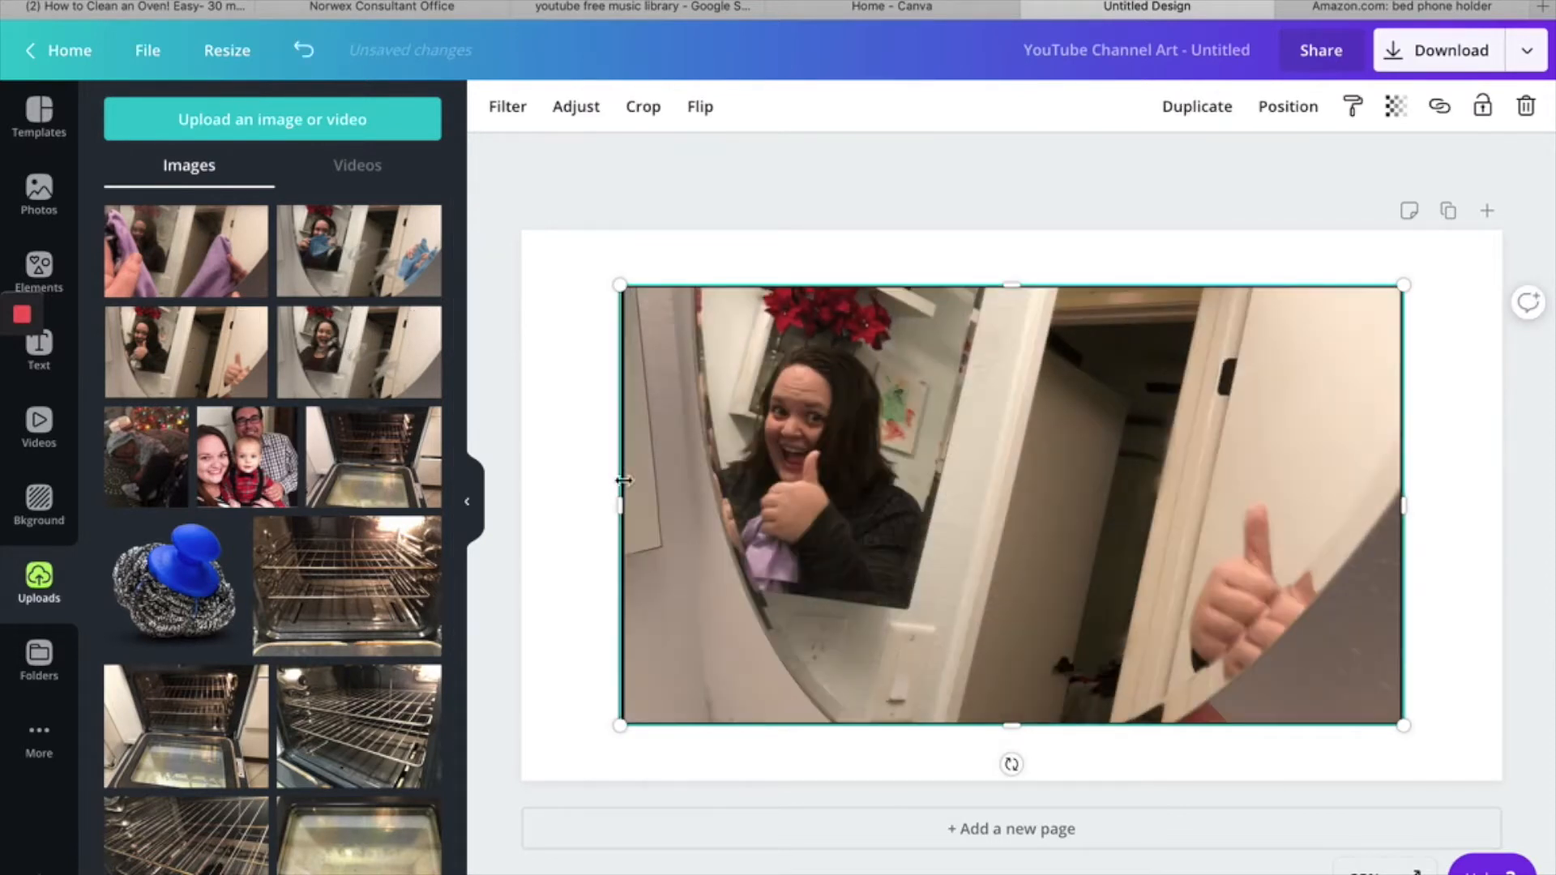
- Move the thumbs-up photo over the right half of the page and enlarge it to the full page height
drag(1152, 598, 1400, 556)
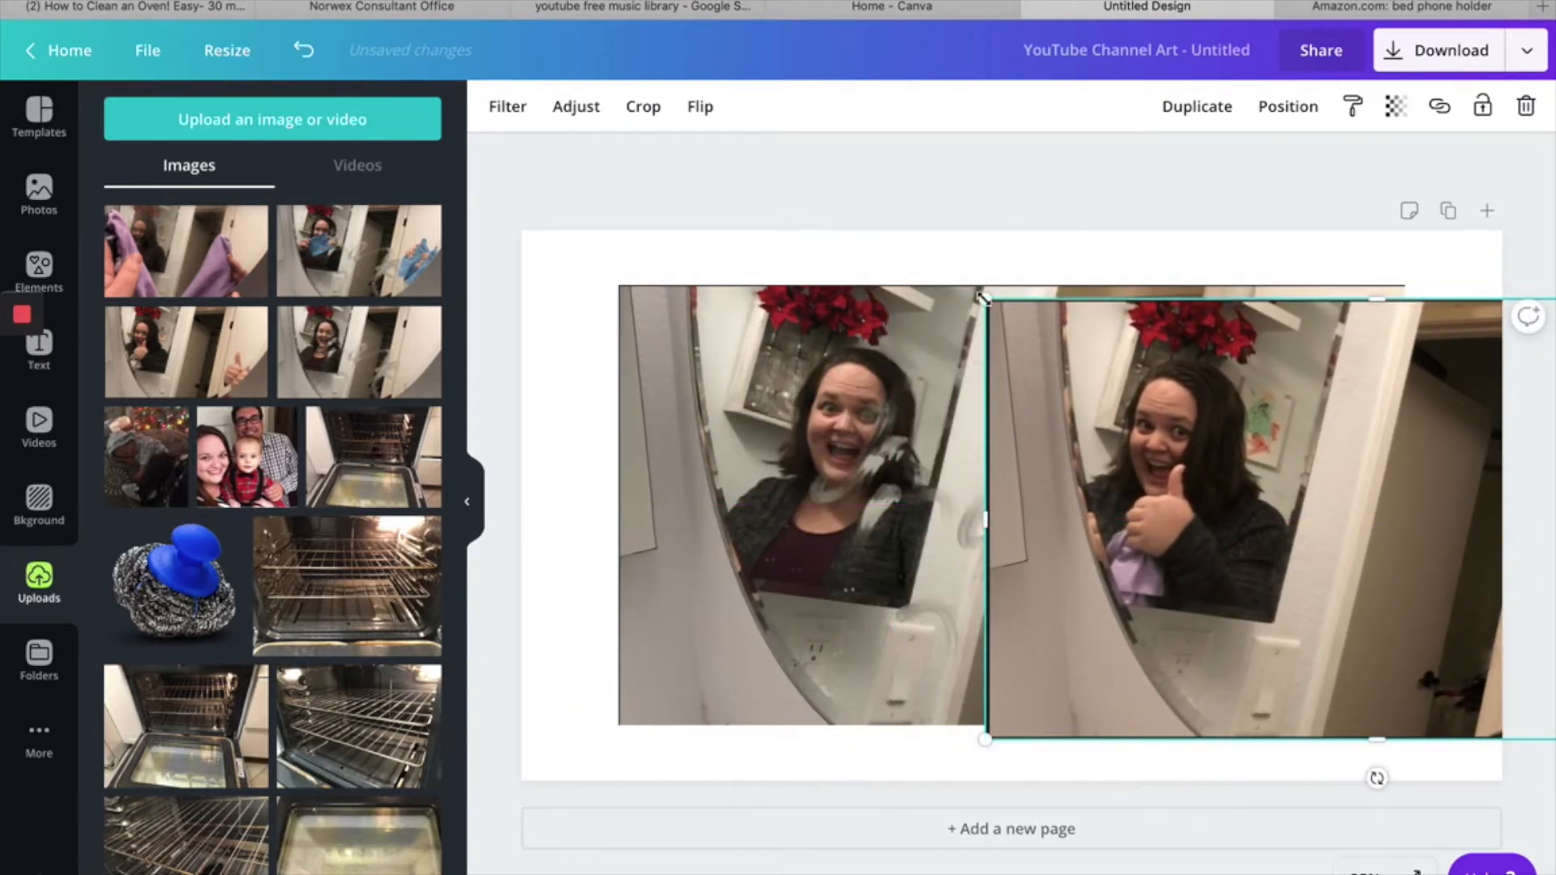
drag(986, 298, 937, 97)
drag(1198, 368, 1329, 398)
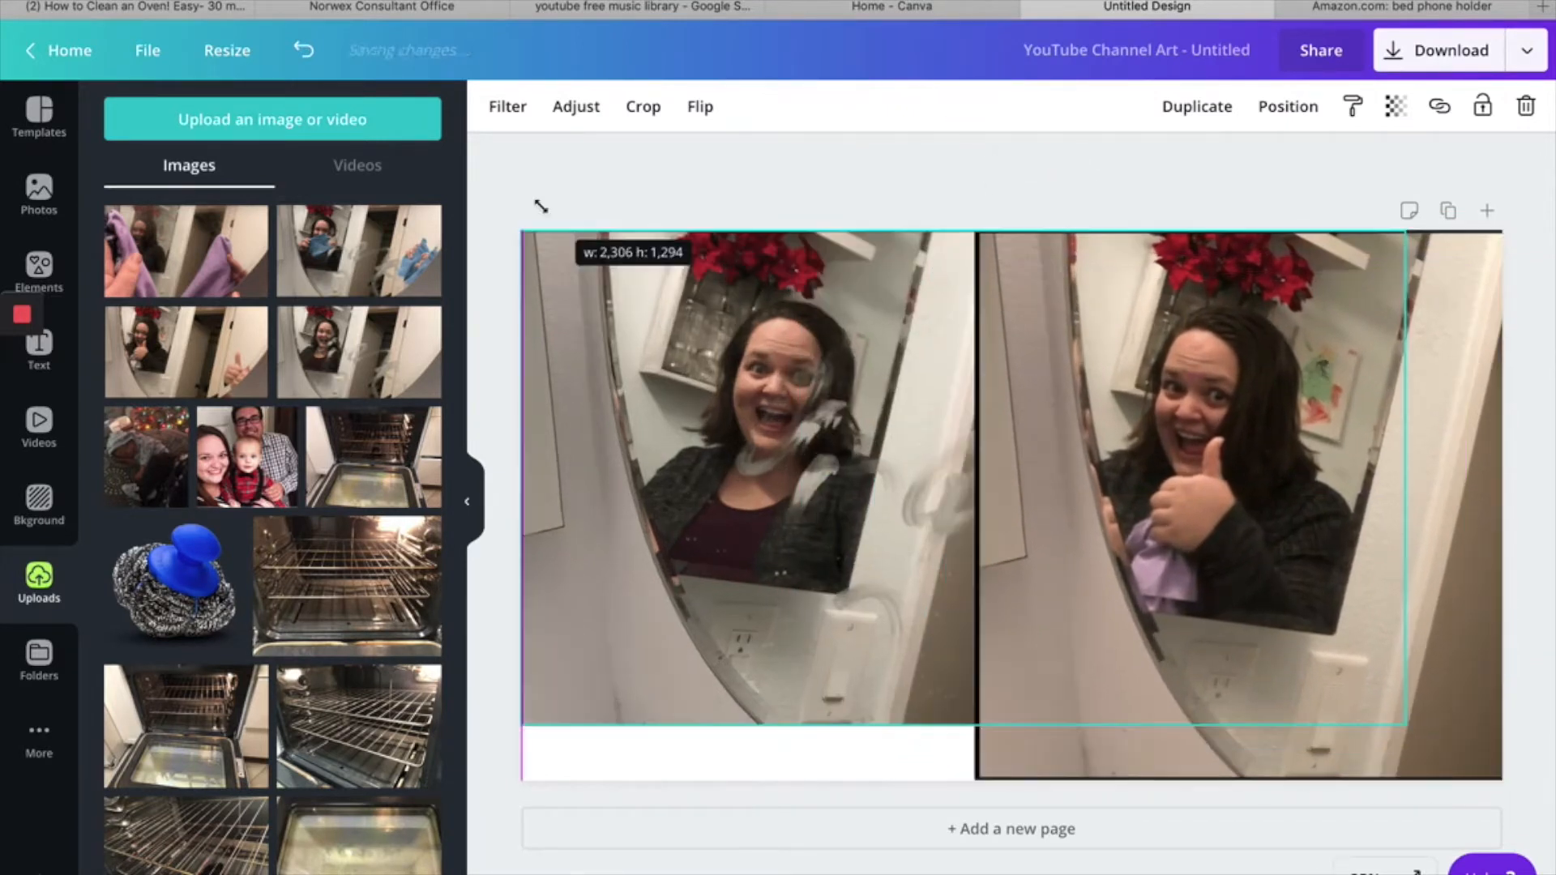
- Enlarge the smudged-mirror photo to cover the left half of the page and shift it so the face is centred there
drag(538, 208, 537, 209)
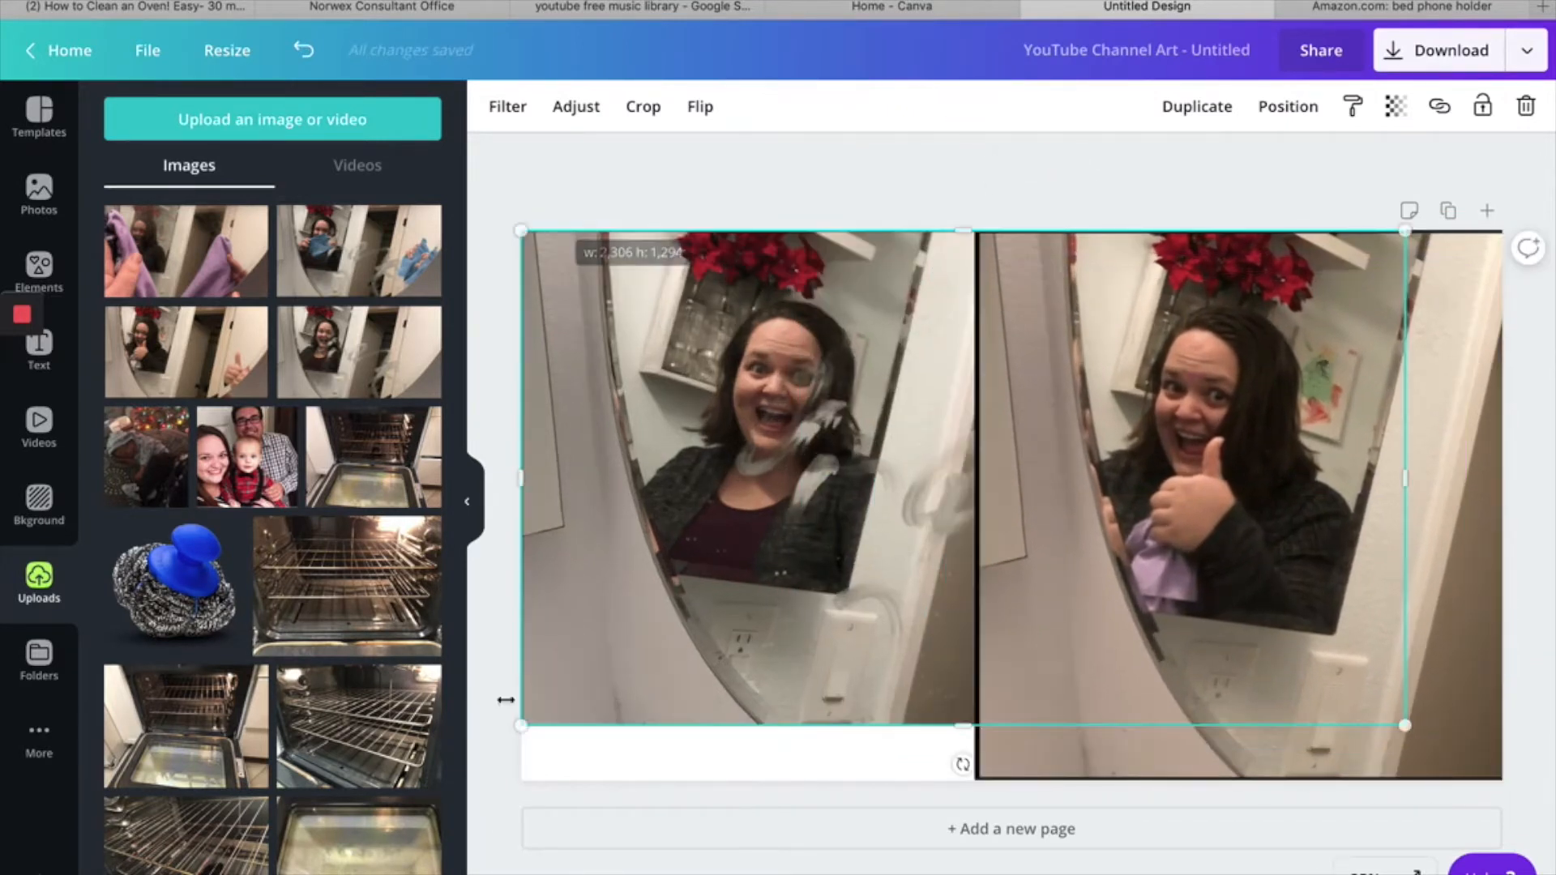
drag(492, 785, 445, 851)
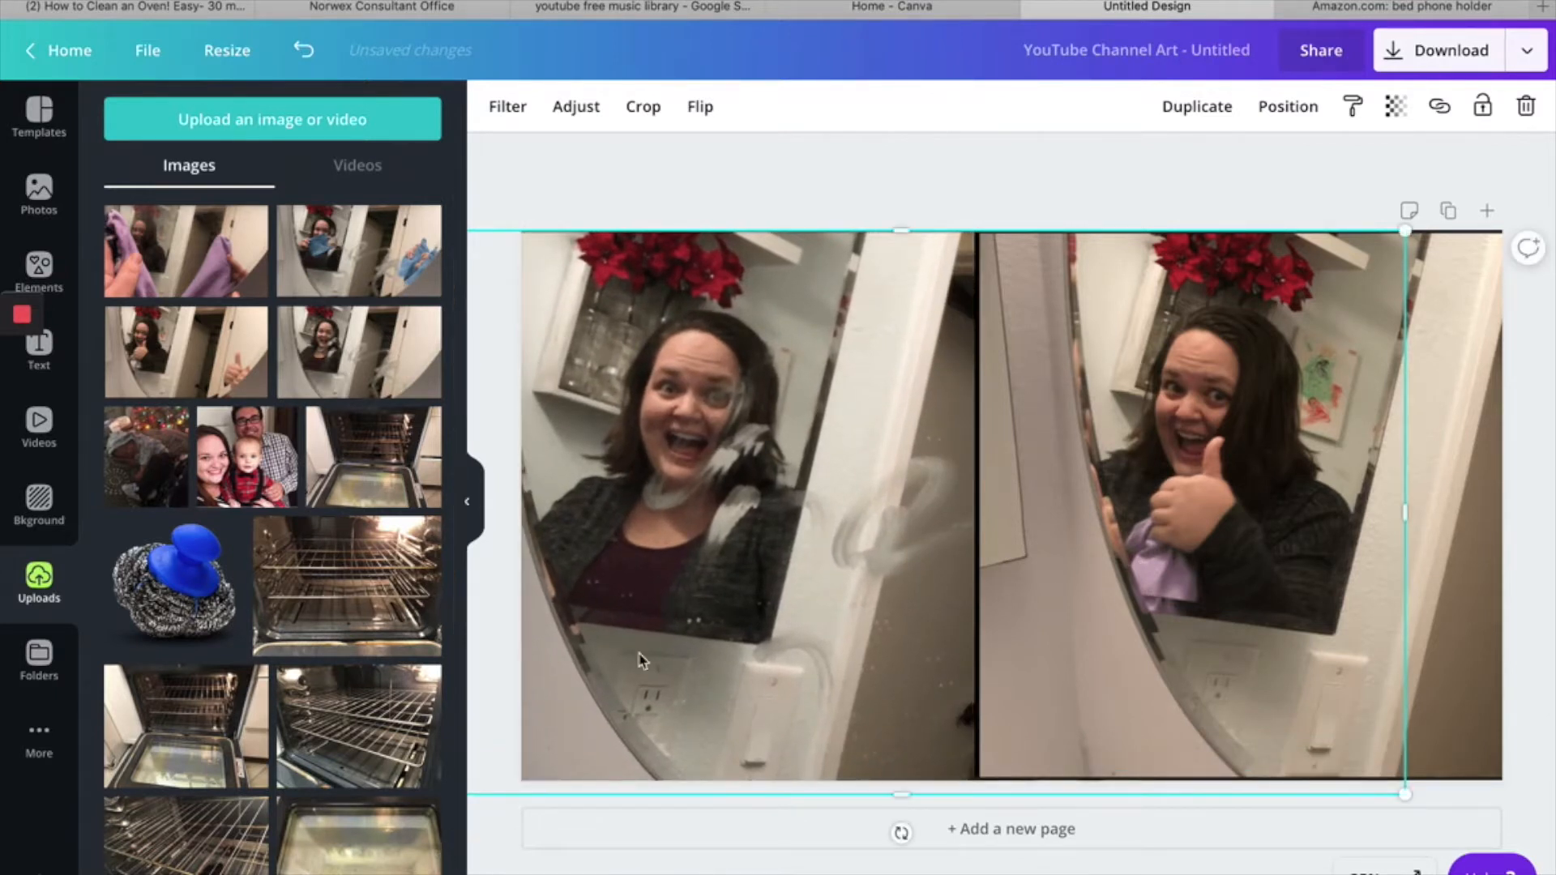
drag(667, 662, 707, 656)
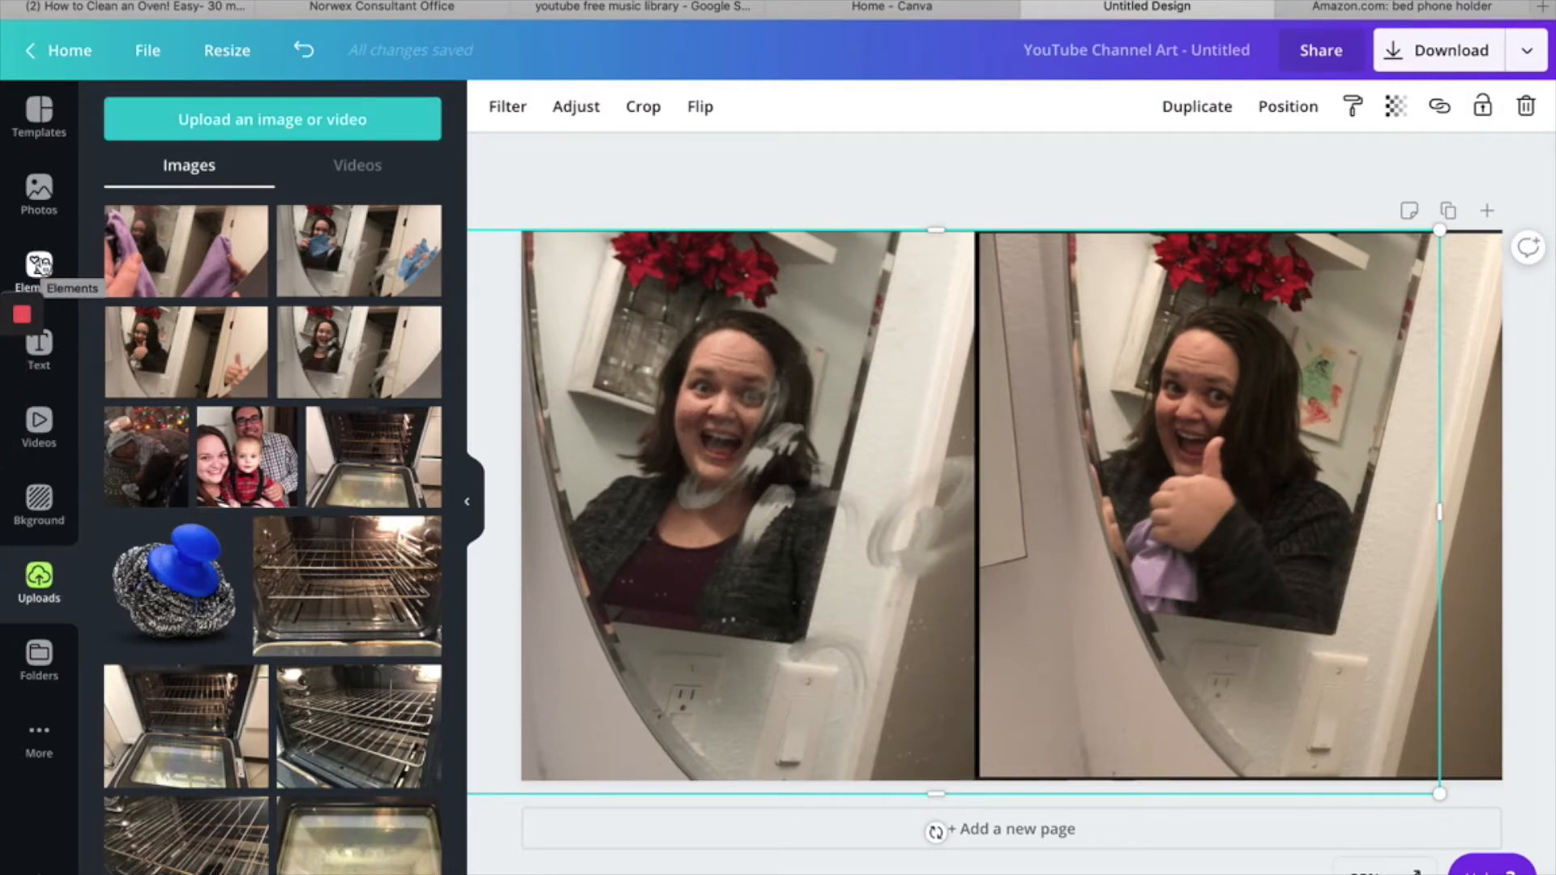
- Add a single-image grid and reduce its height to a band across the lower part of the page
click(41, 268)
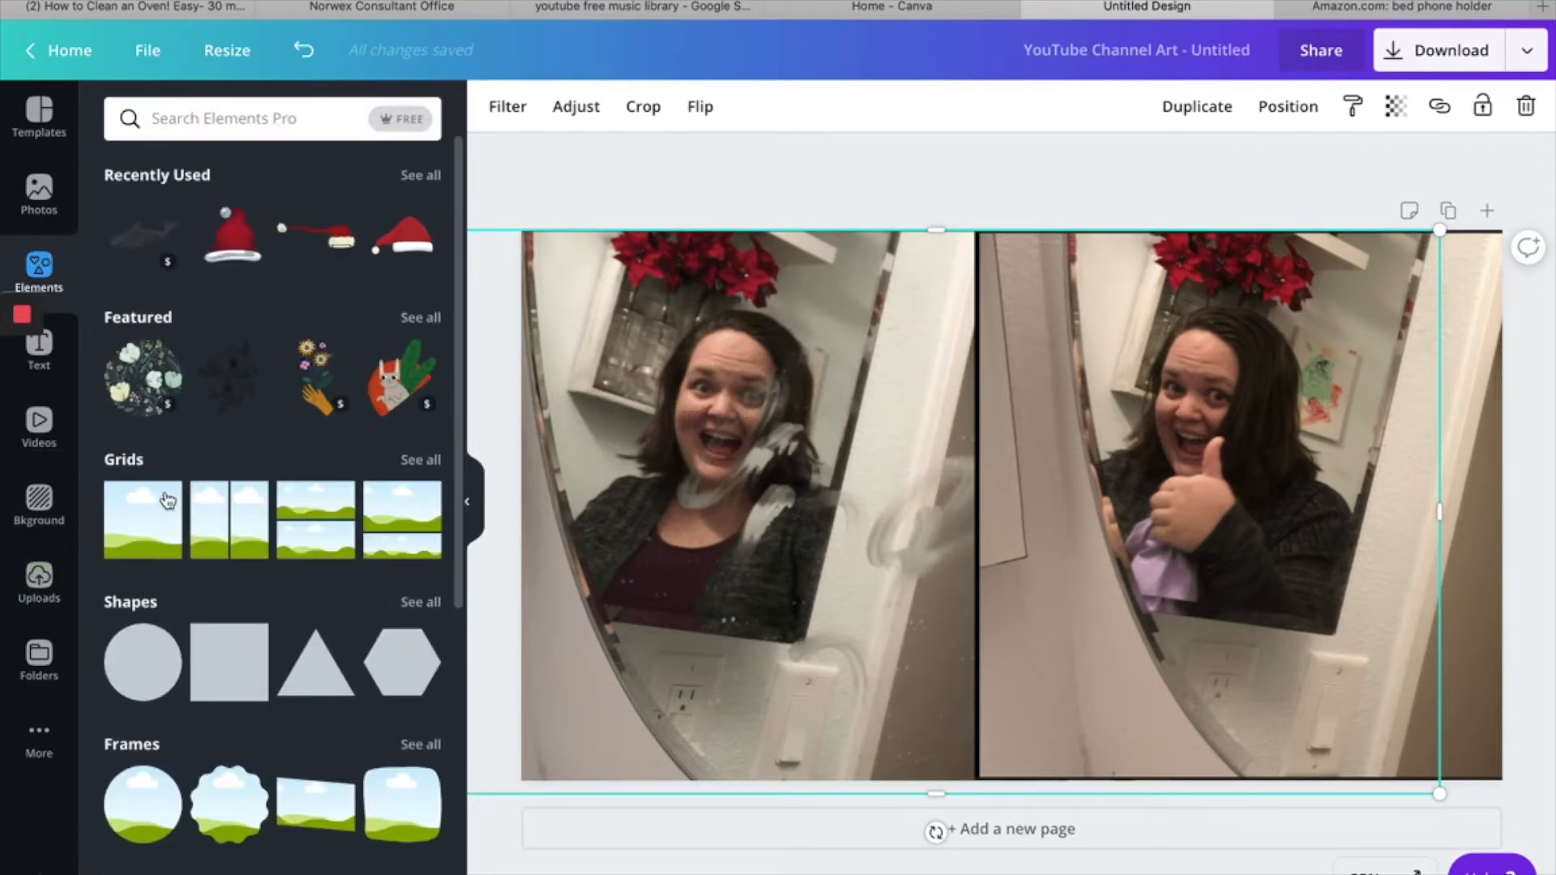
click(146, 536)
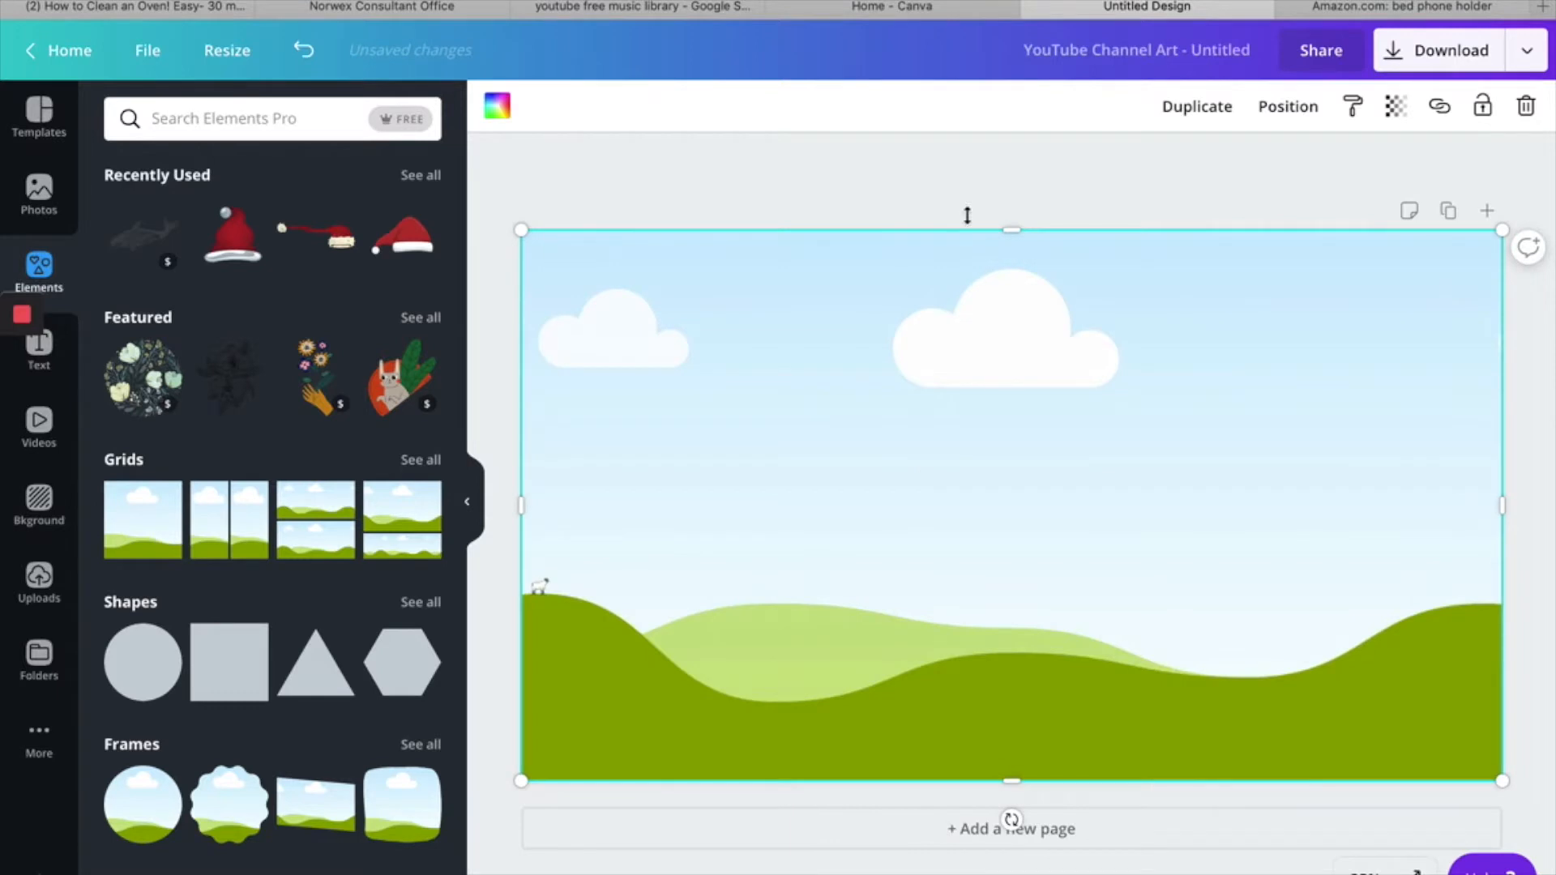
drag(1009, 232, 956, 626)
- Fill the lower band with the blue from the primary brand colours
click(499, 105)
click(248, 291)
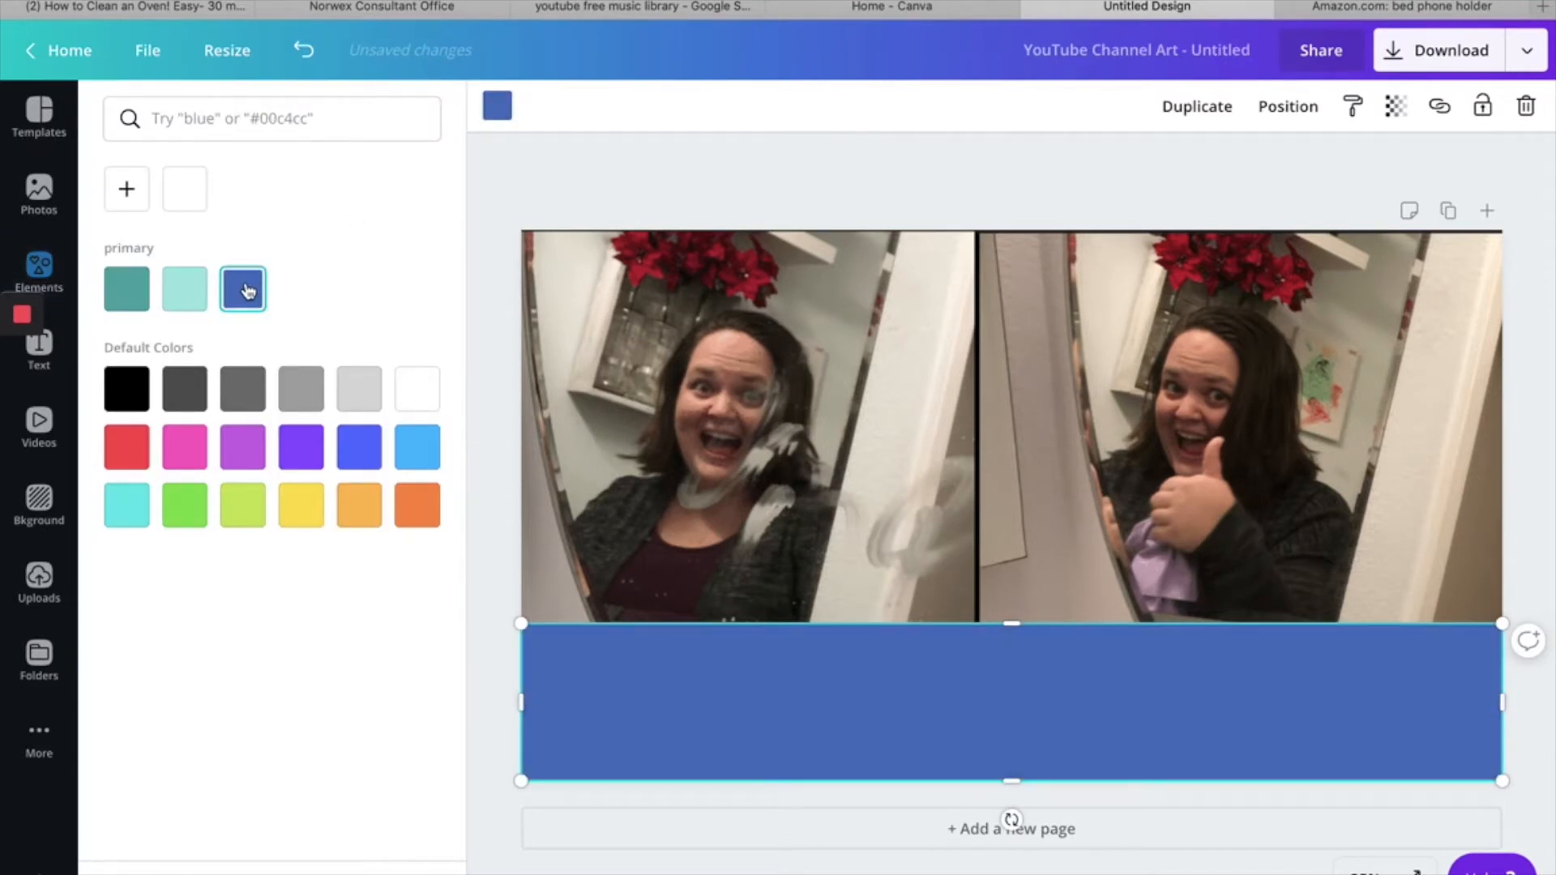
click(144, 193)
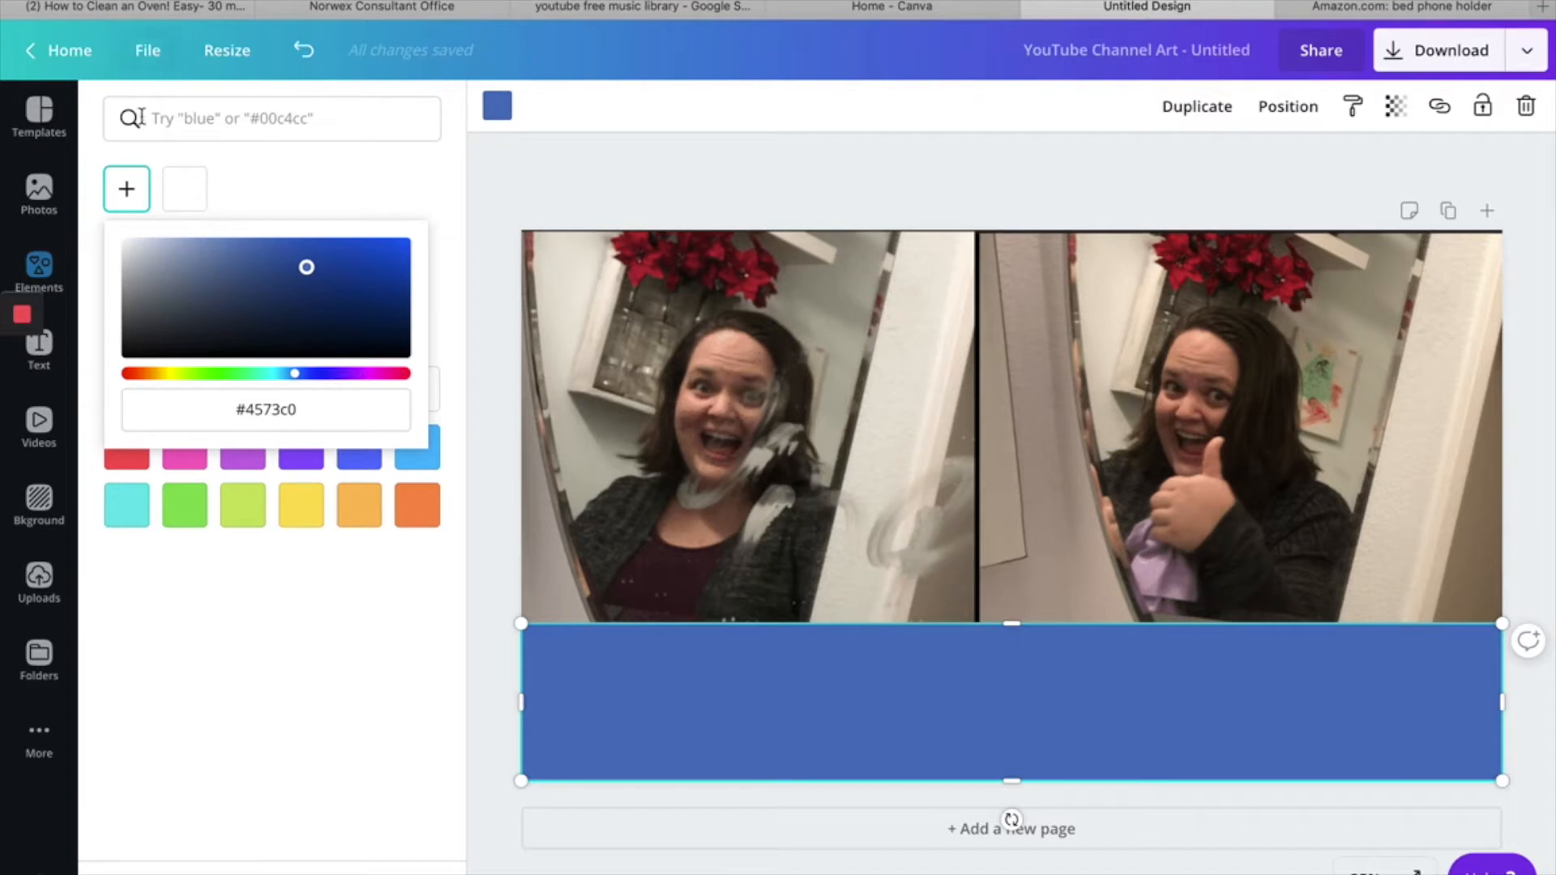
click(359, 766)
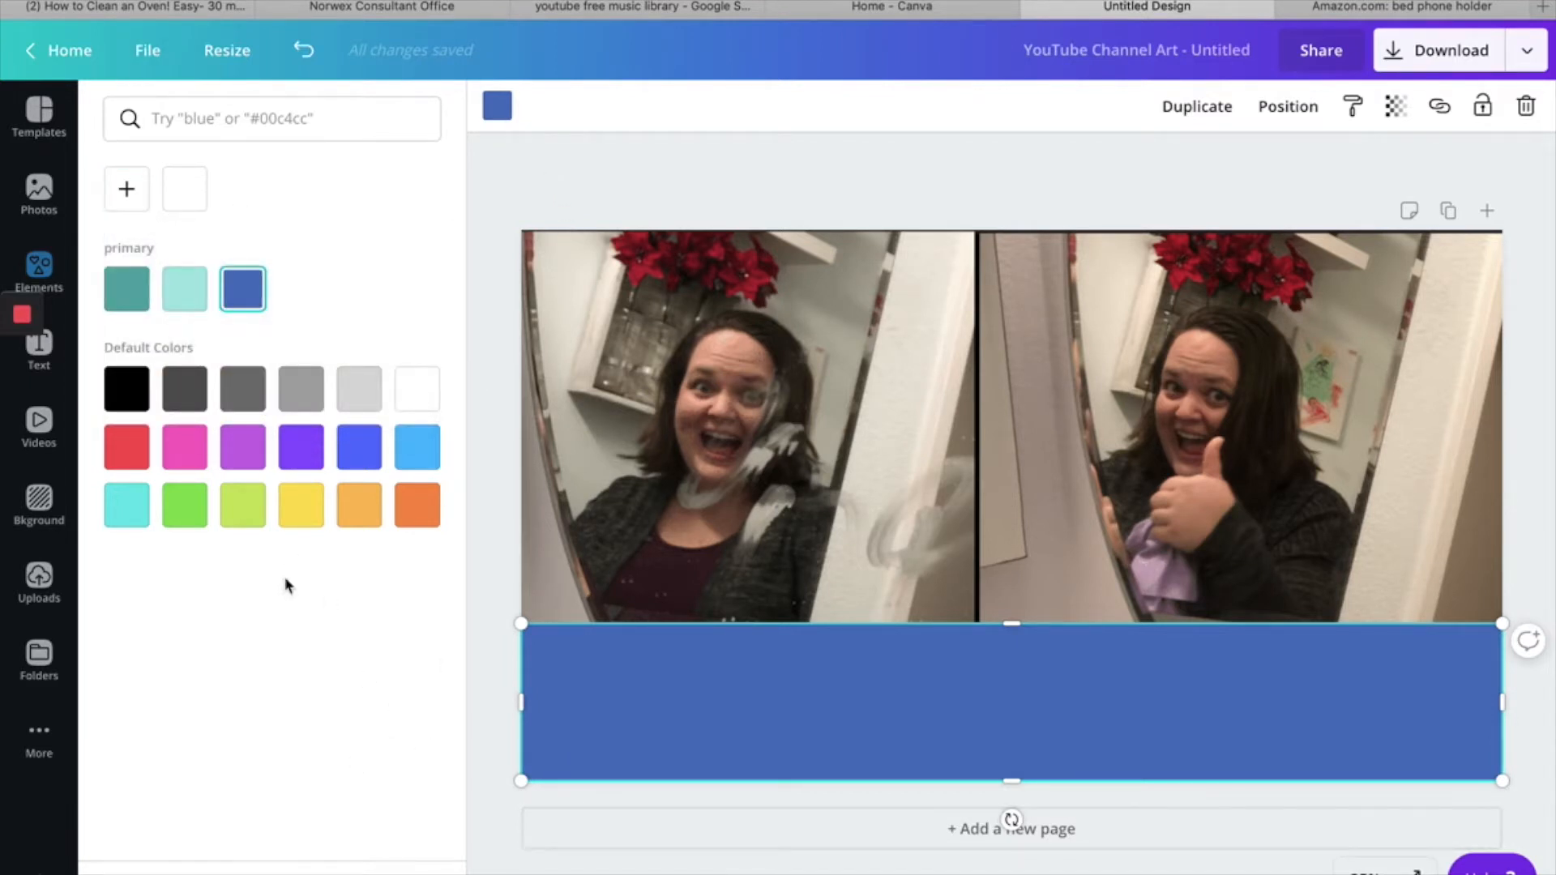
- Add a heading reading "How to Clean a Dirty Mirror with Norwex" on the blue band
click(42, 351)
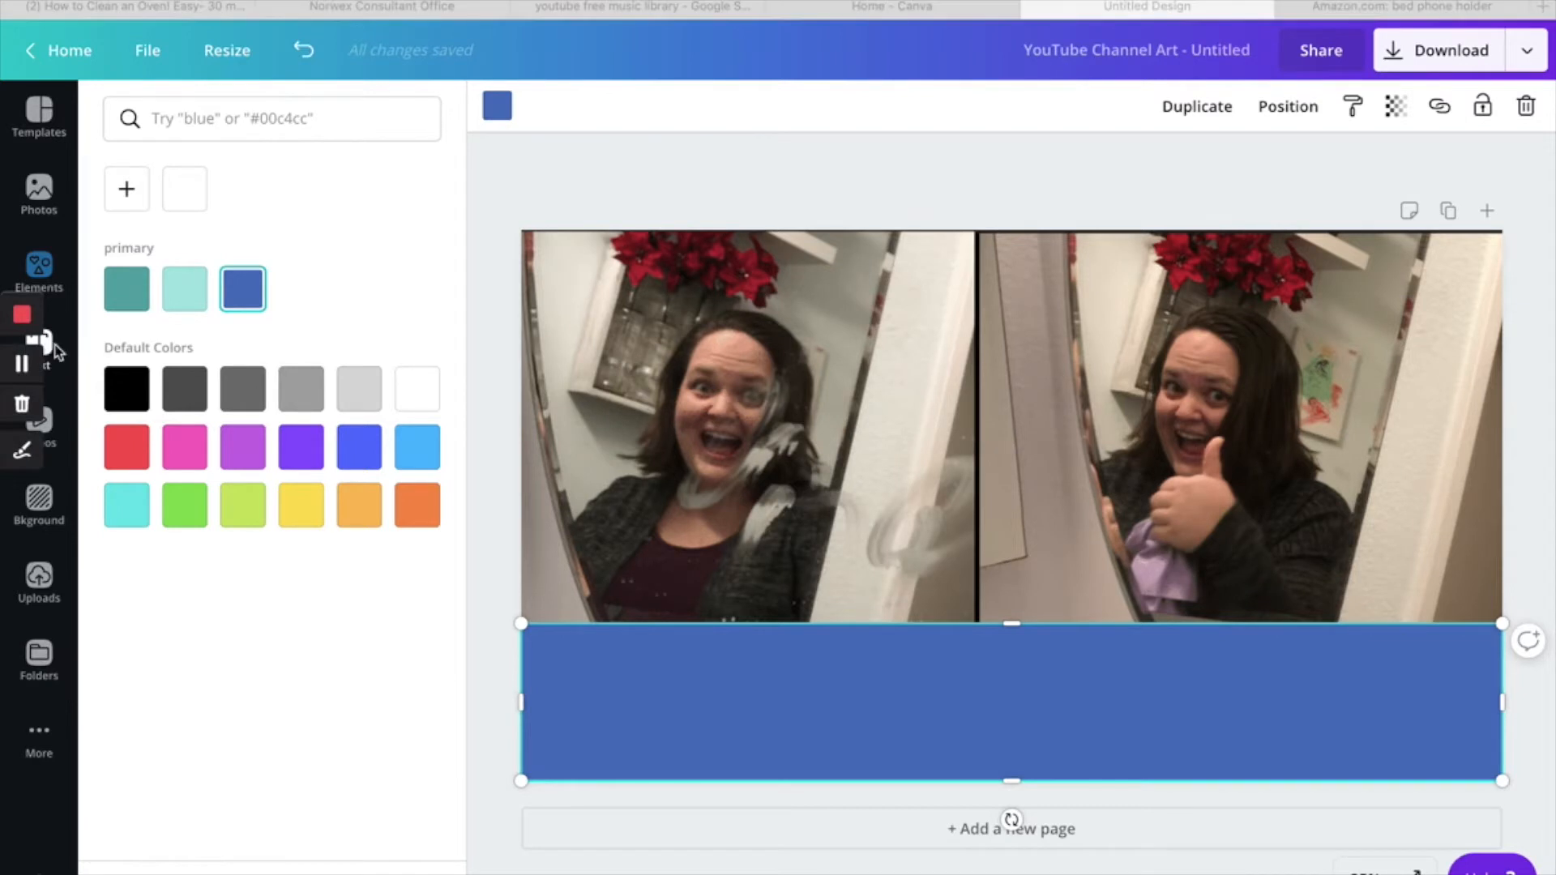
click(48, 354)
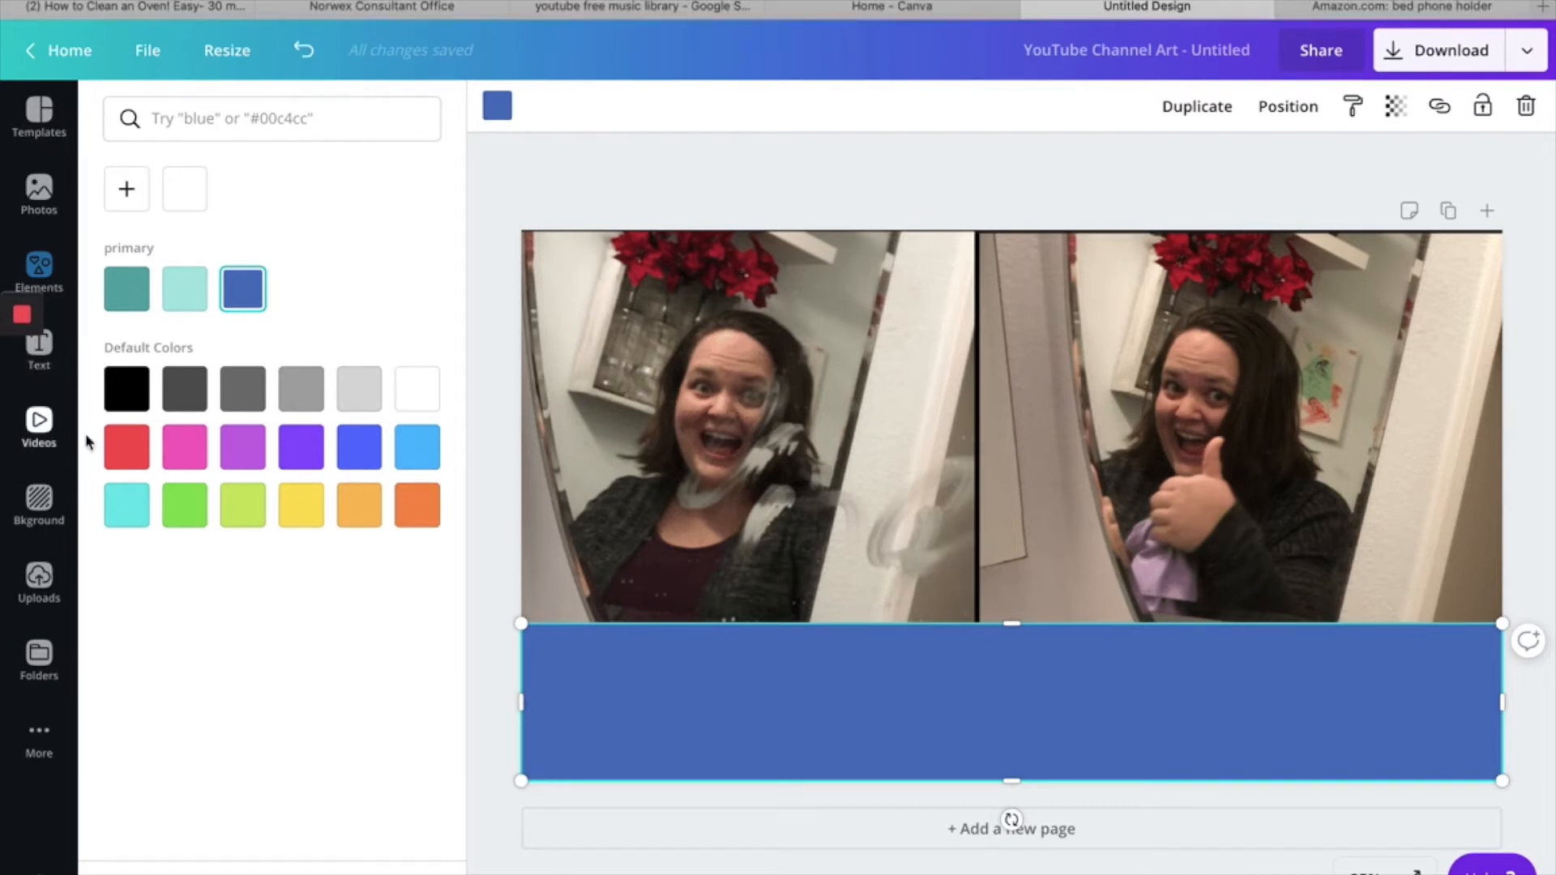
click(48, 357)
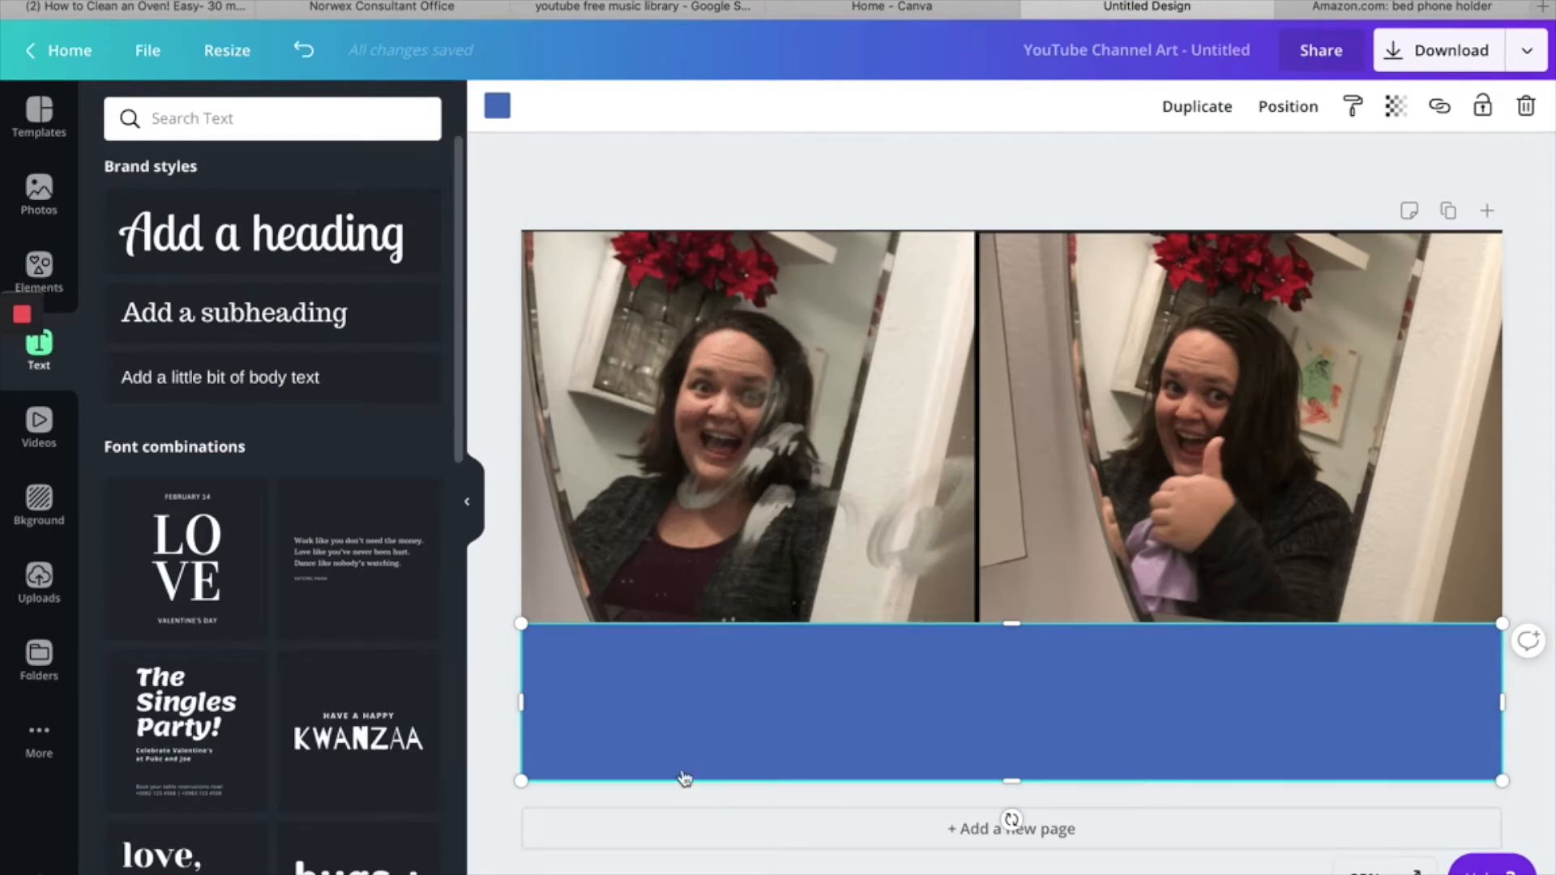
click(261, 235)
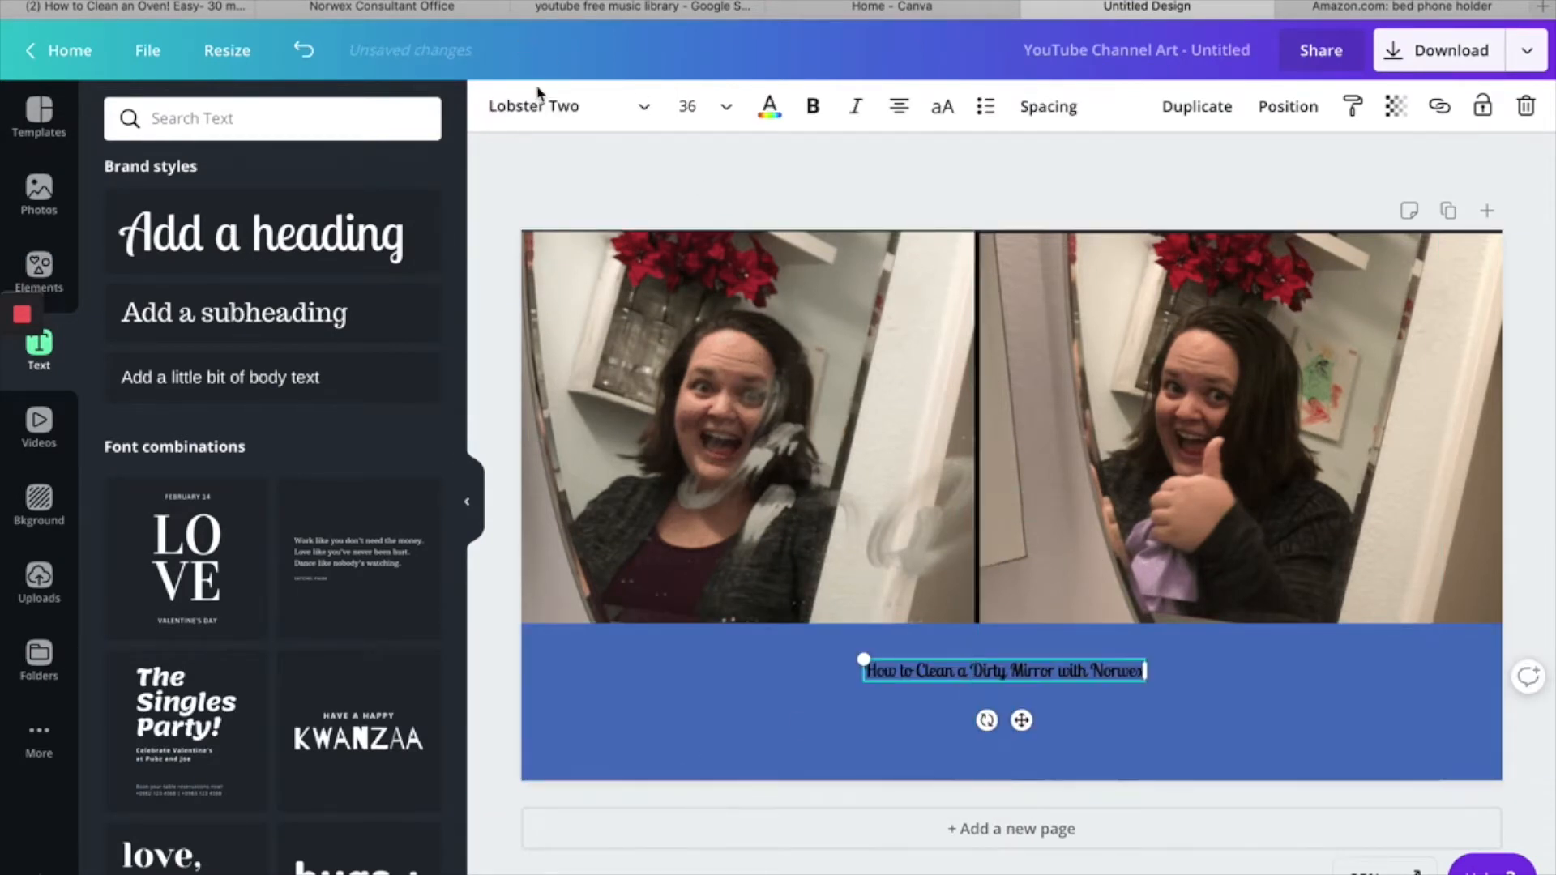
- Set the heading's font to Antonio Bold and its text colour to white
click(544, 105)
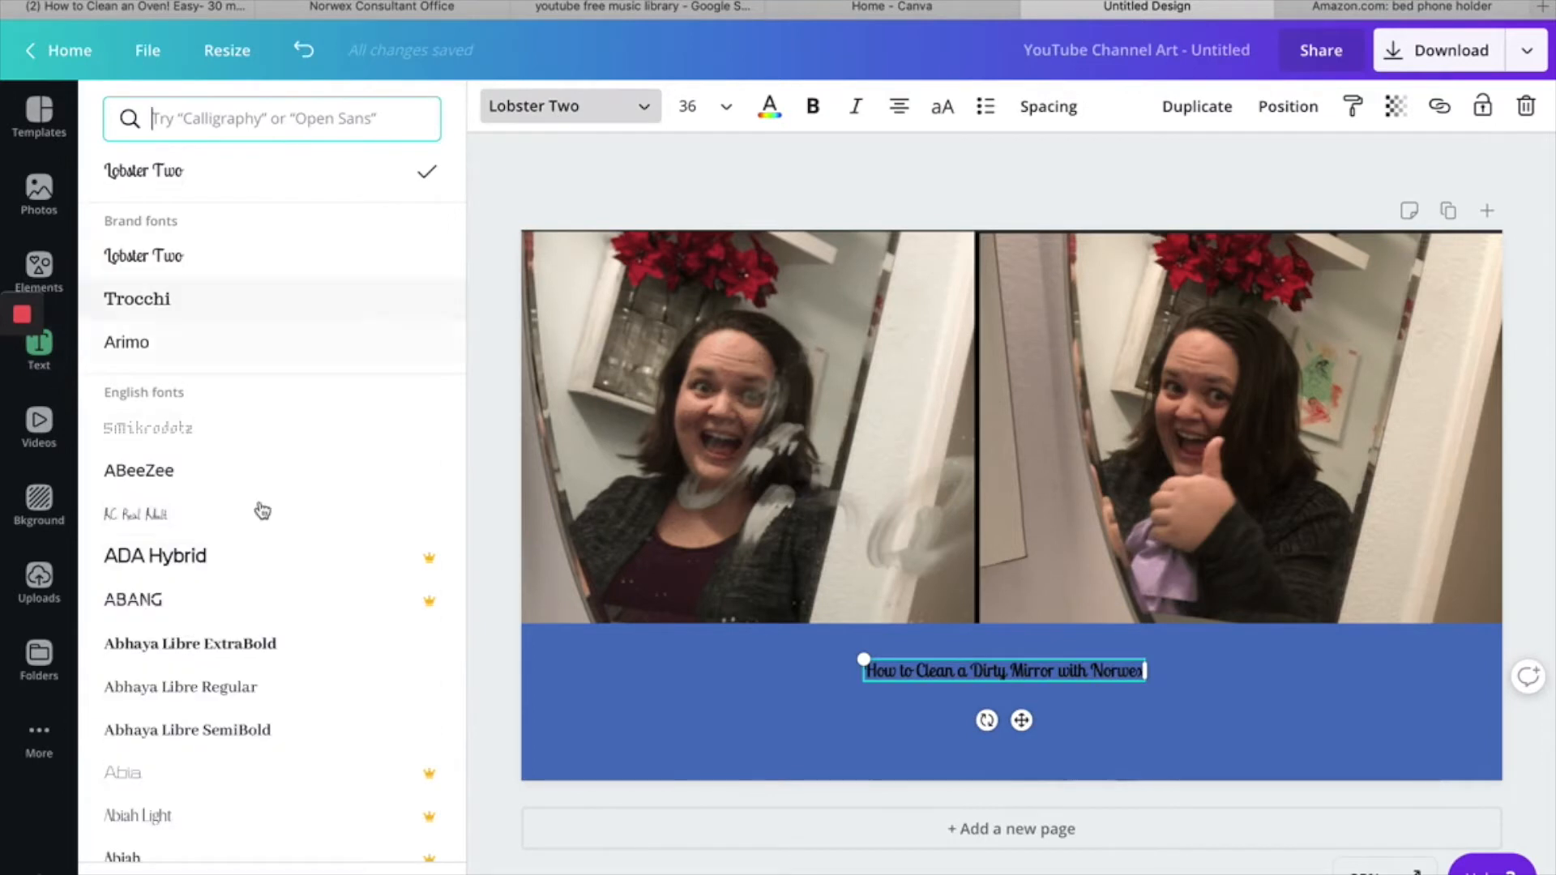
scroll(255, 737, down, 15)
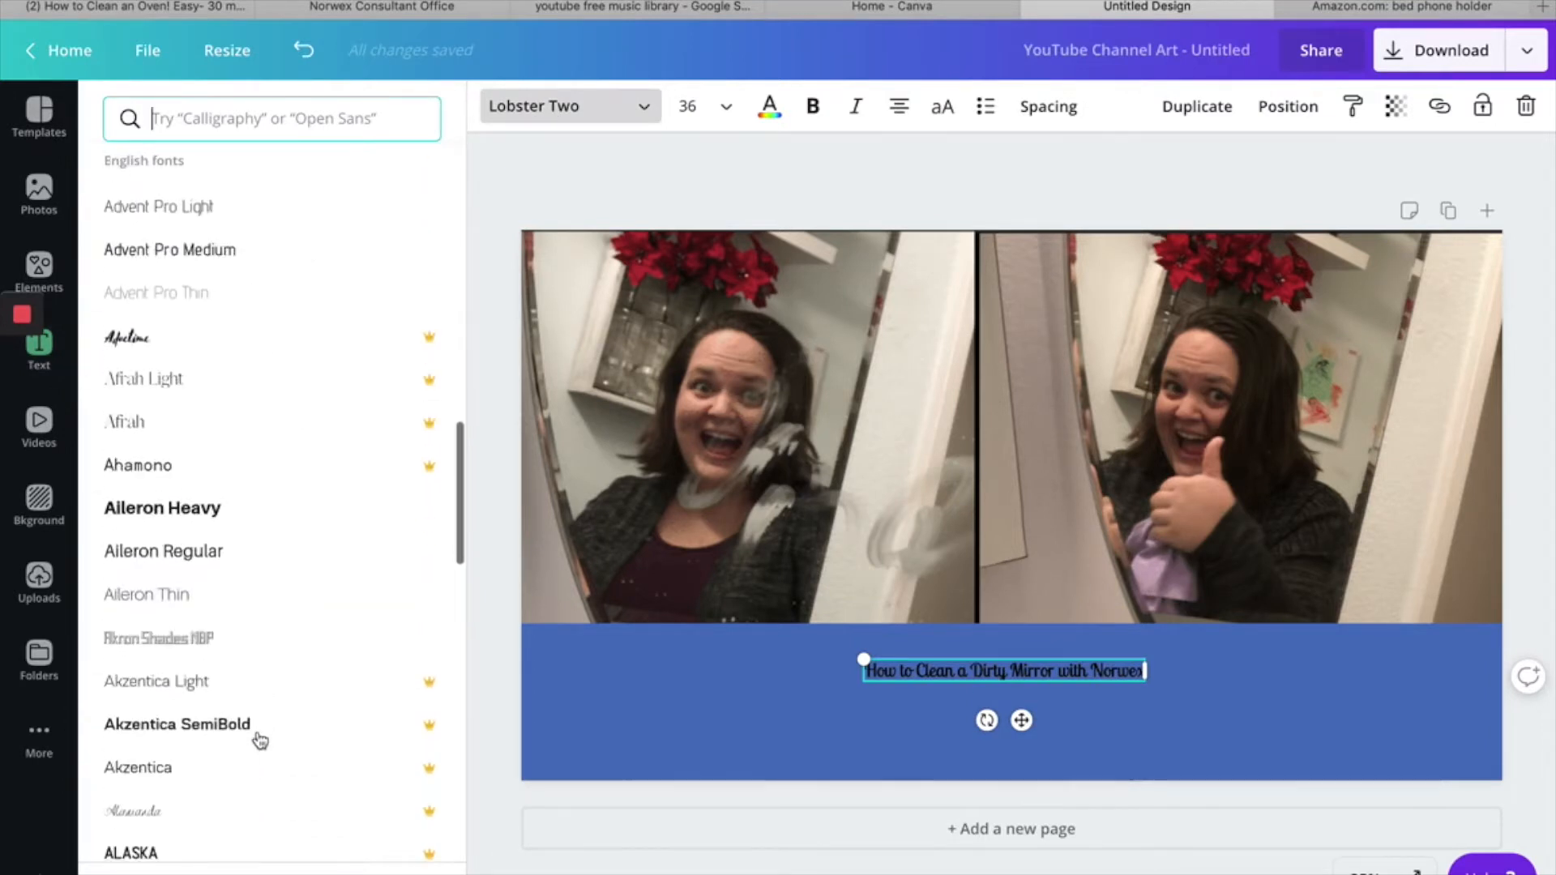
scroll(260, 740, down, 10)
scroll(259, 740, down, 10)
scroll(260, 740, down, 10)
scroll(259, 740, down, 5)
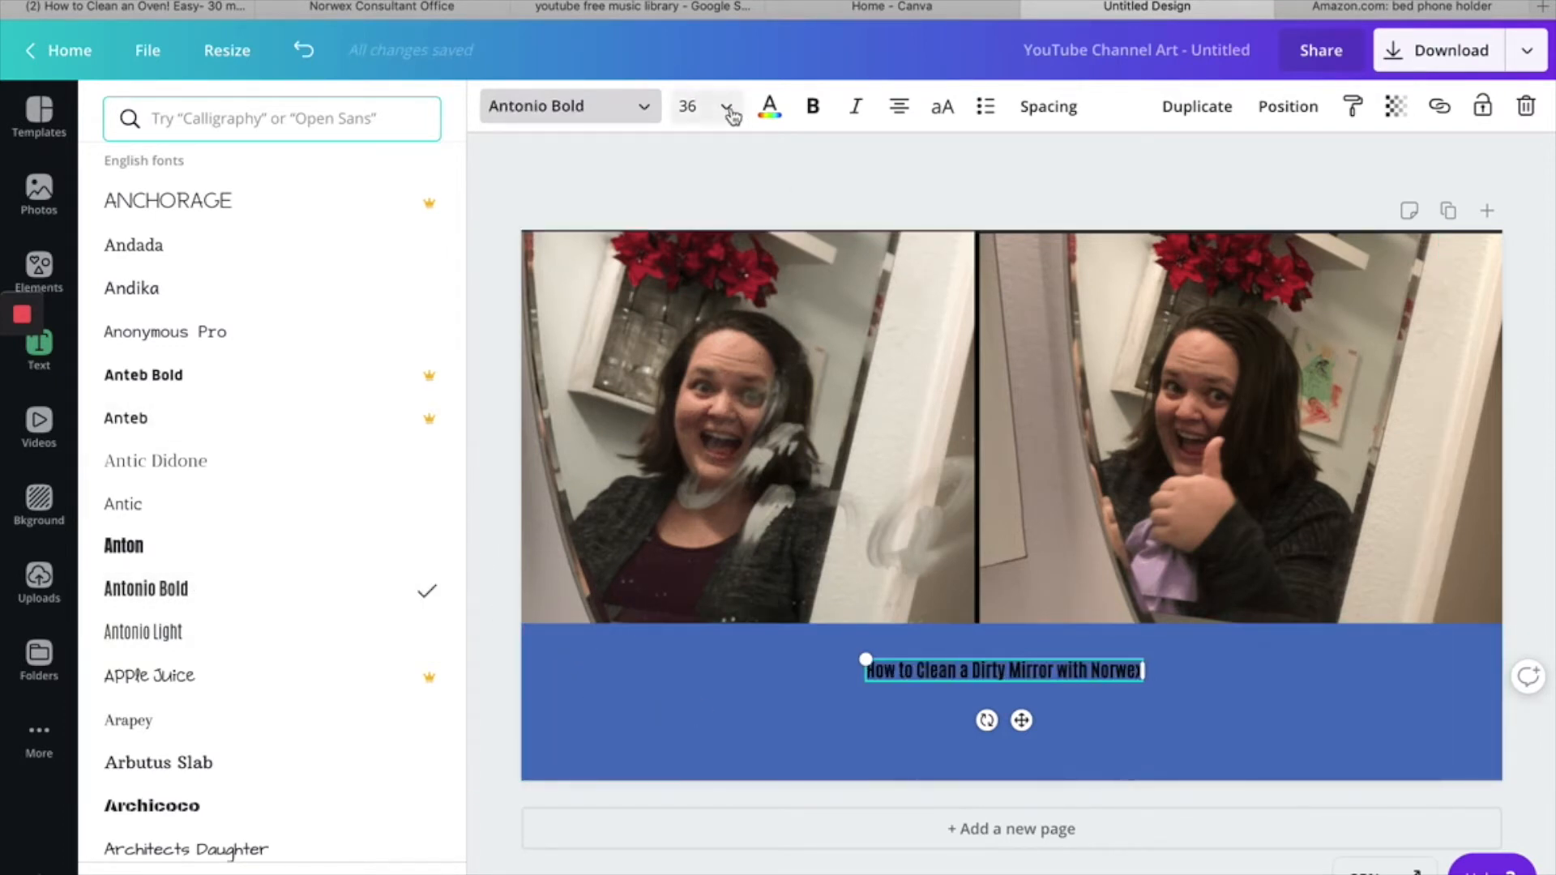
click(770, 106)
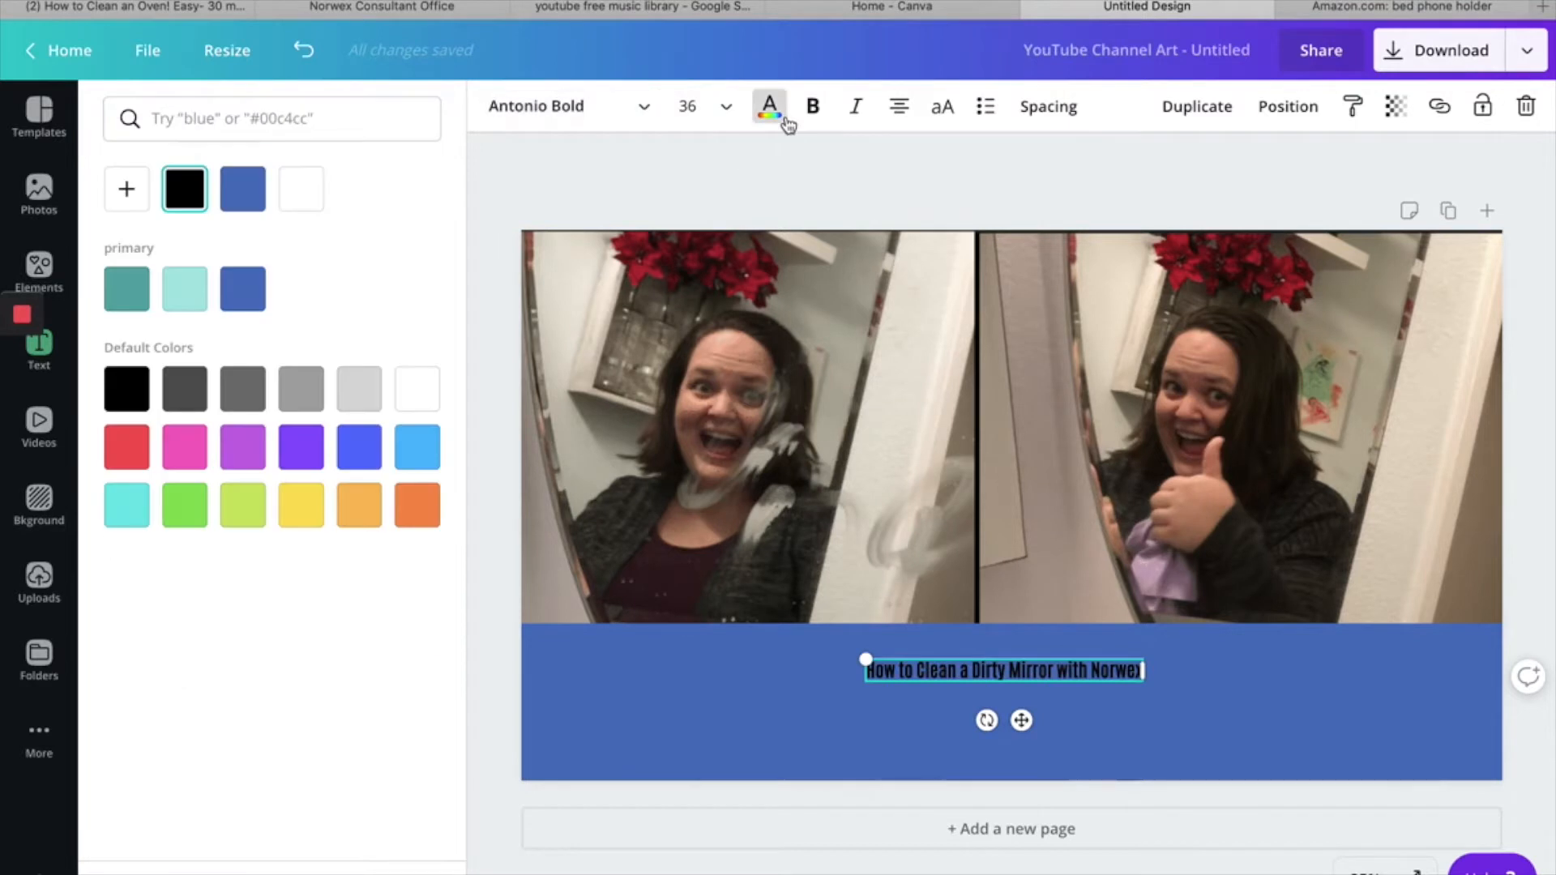
click(313, 206)
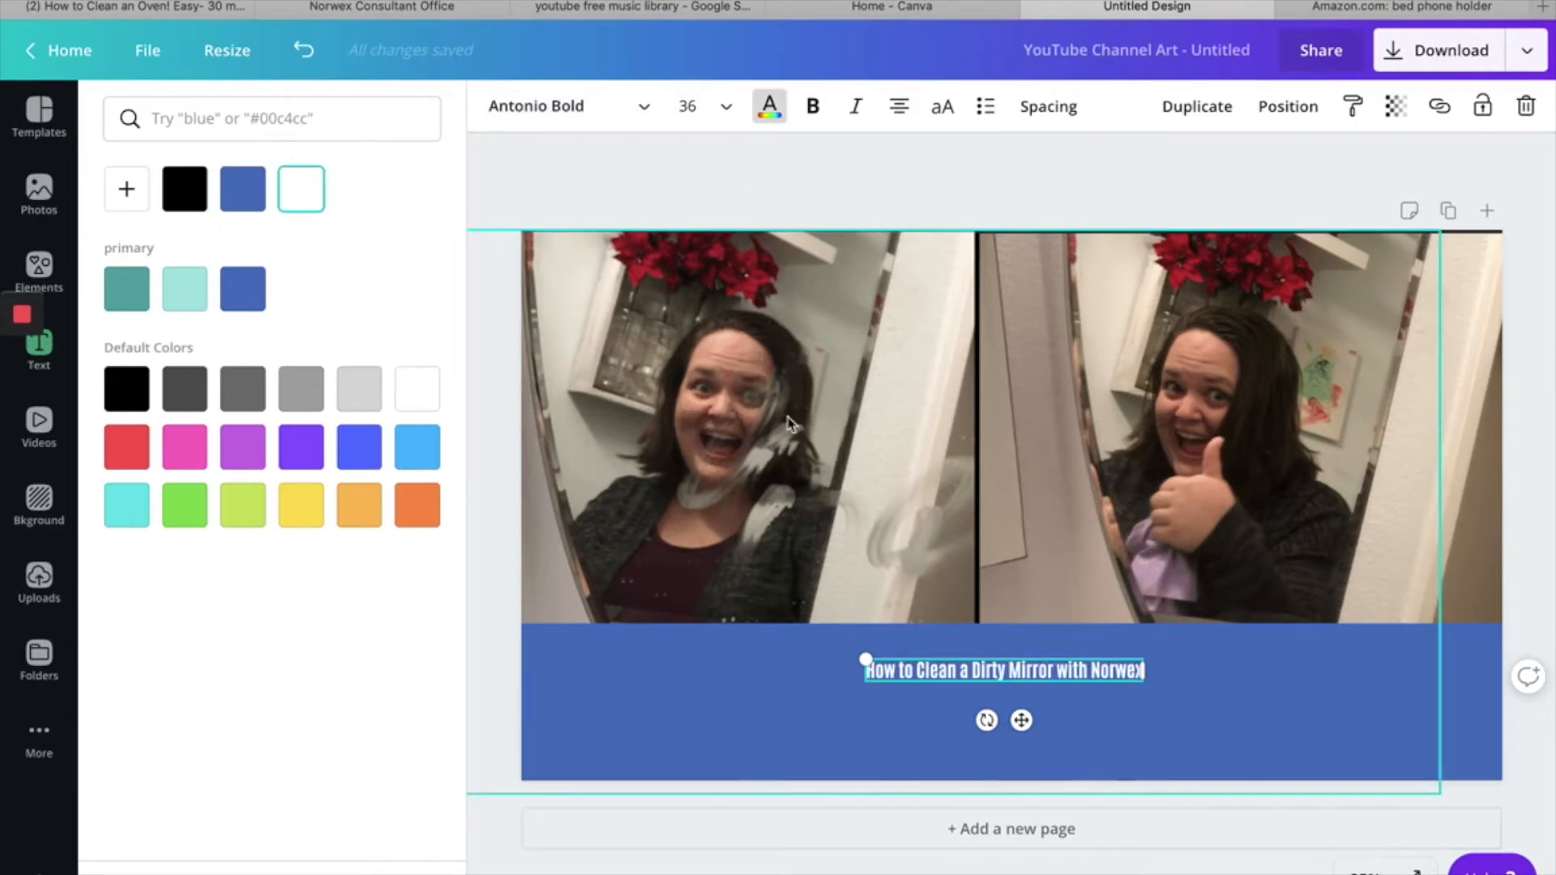
- Try the heading at font sizes 80 and 144
click(727, 110)
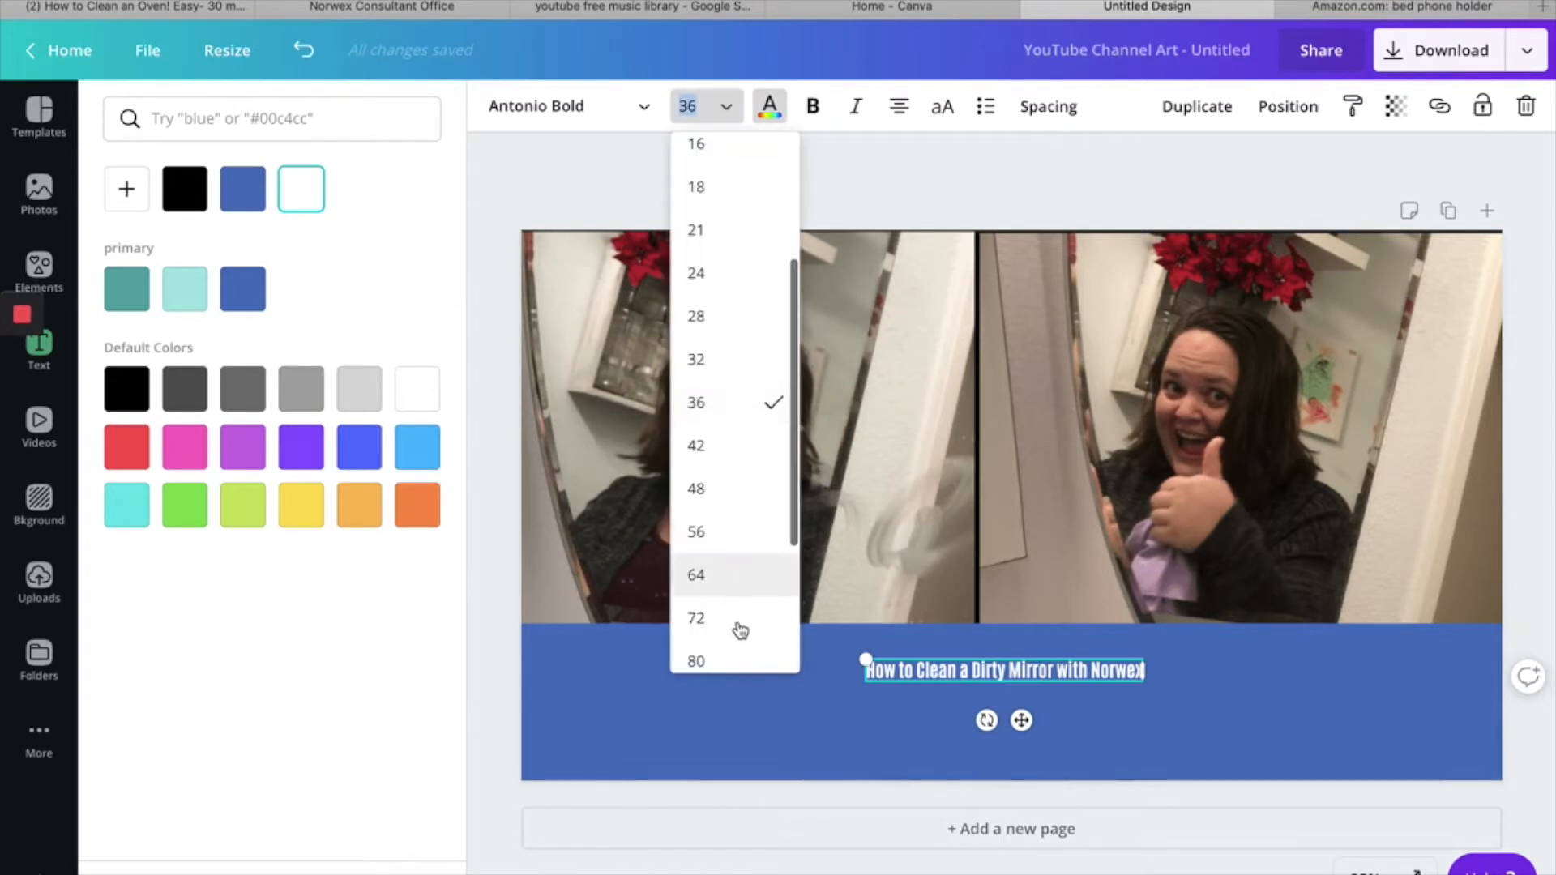
click(730, 661)
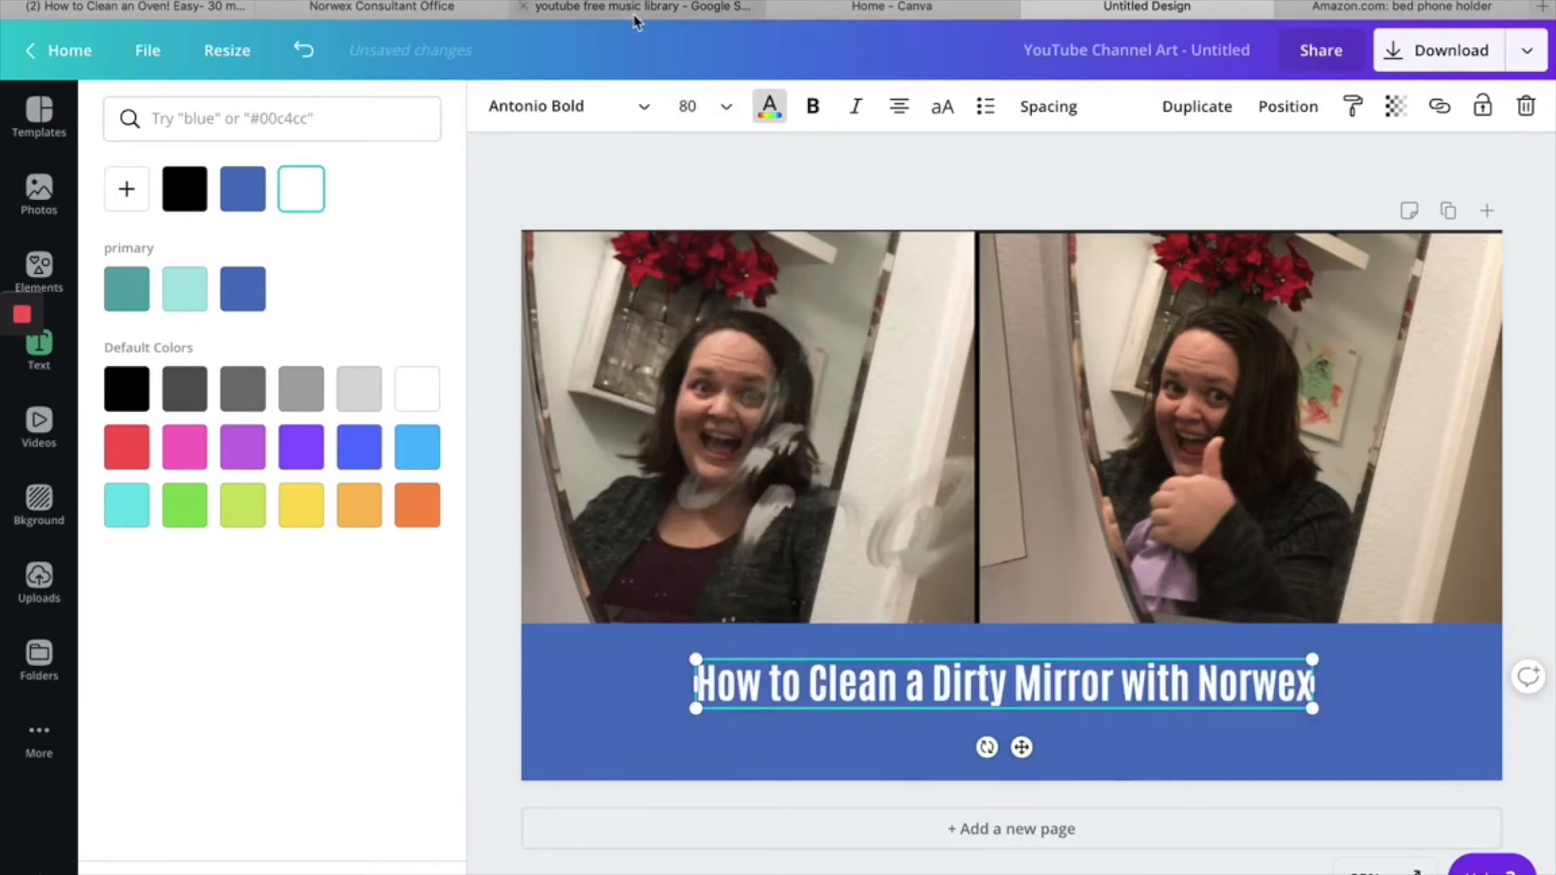
click(722, 109)
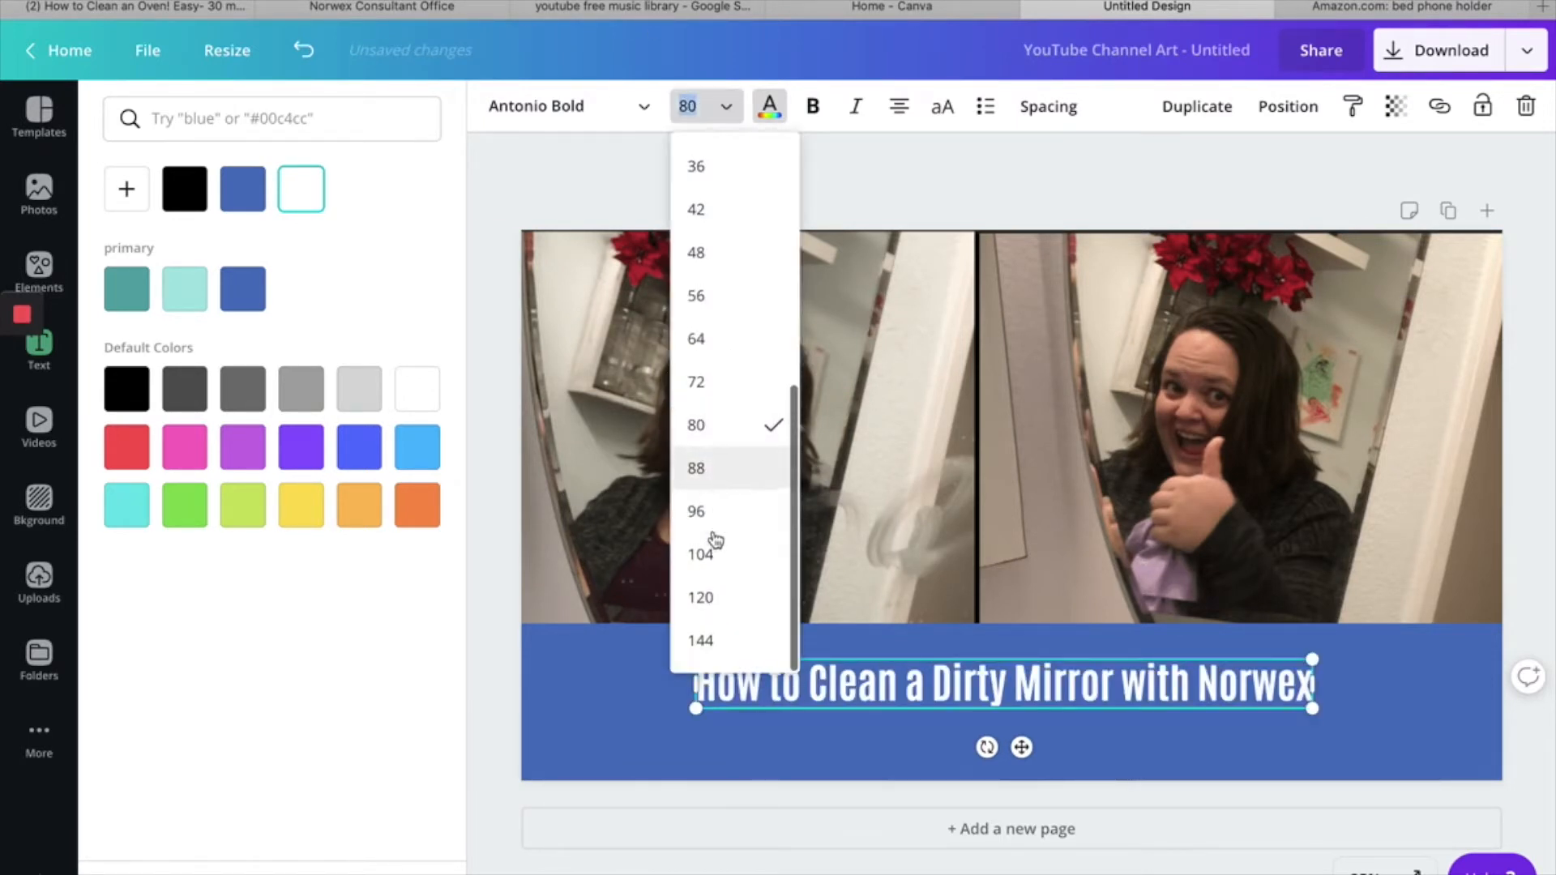
click(722, 640)
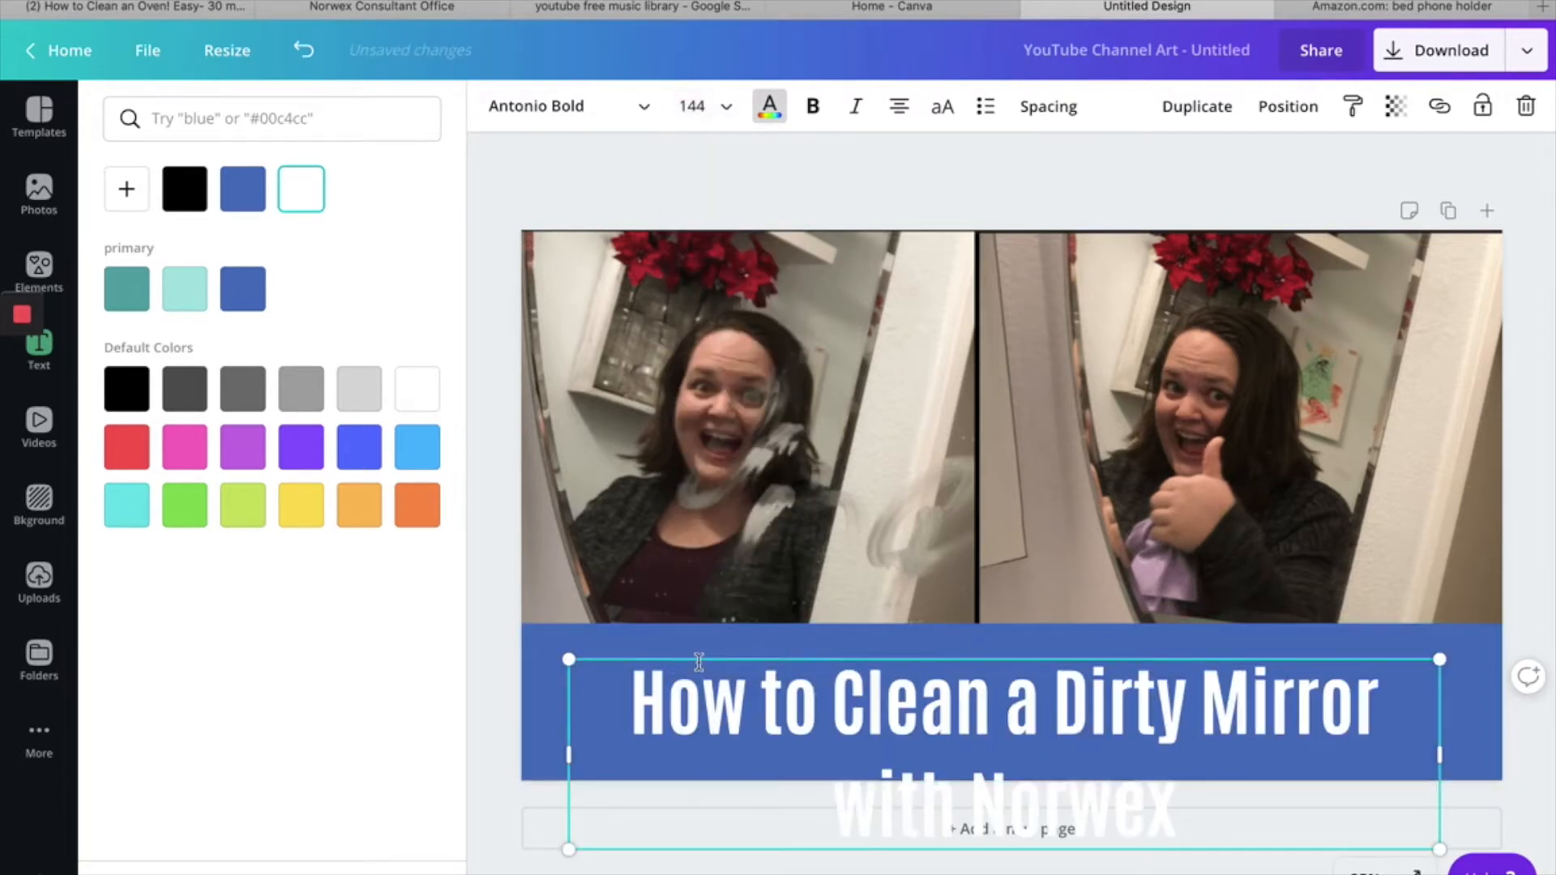
- Set the heading's font size to 120 and widen its text box to fit the heading on one line
click(724, 107)
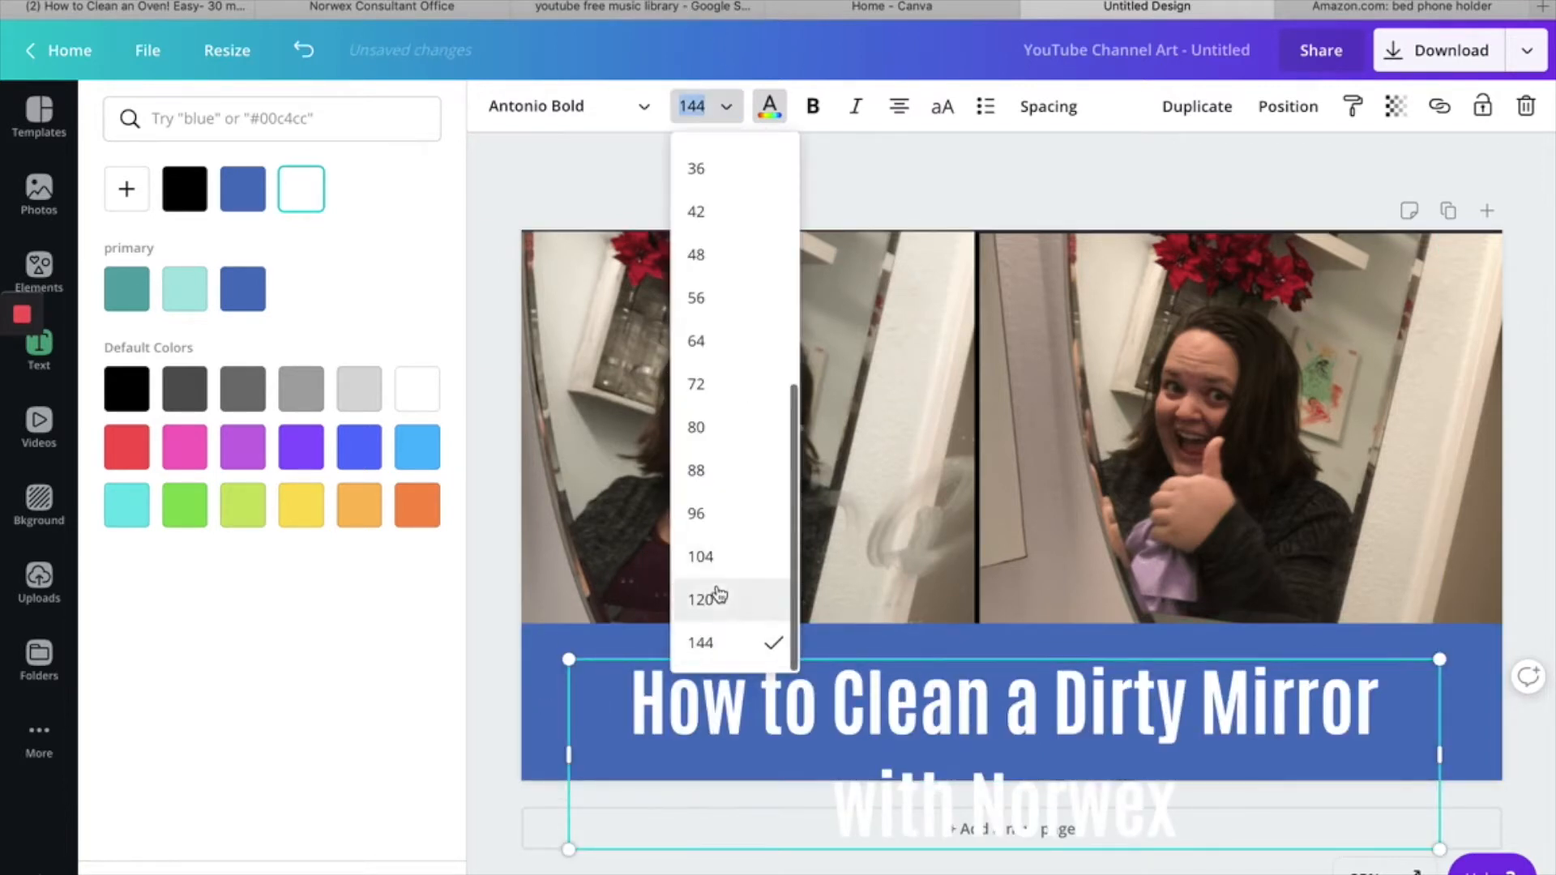
click(718, 600)
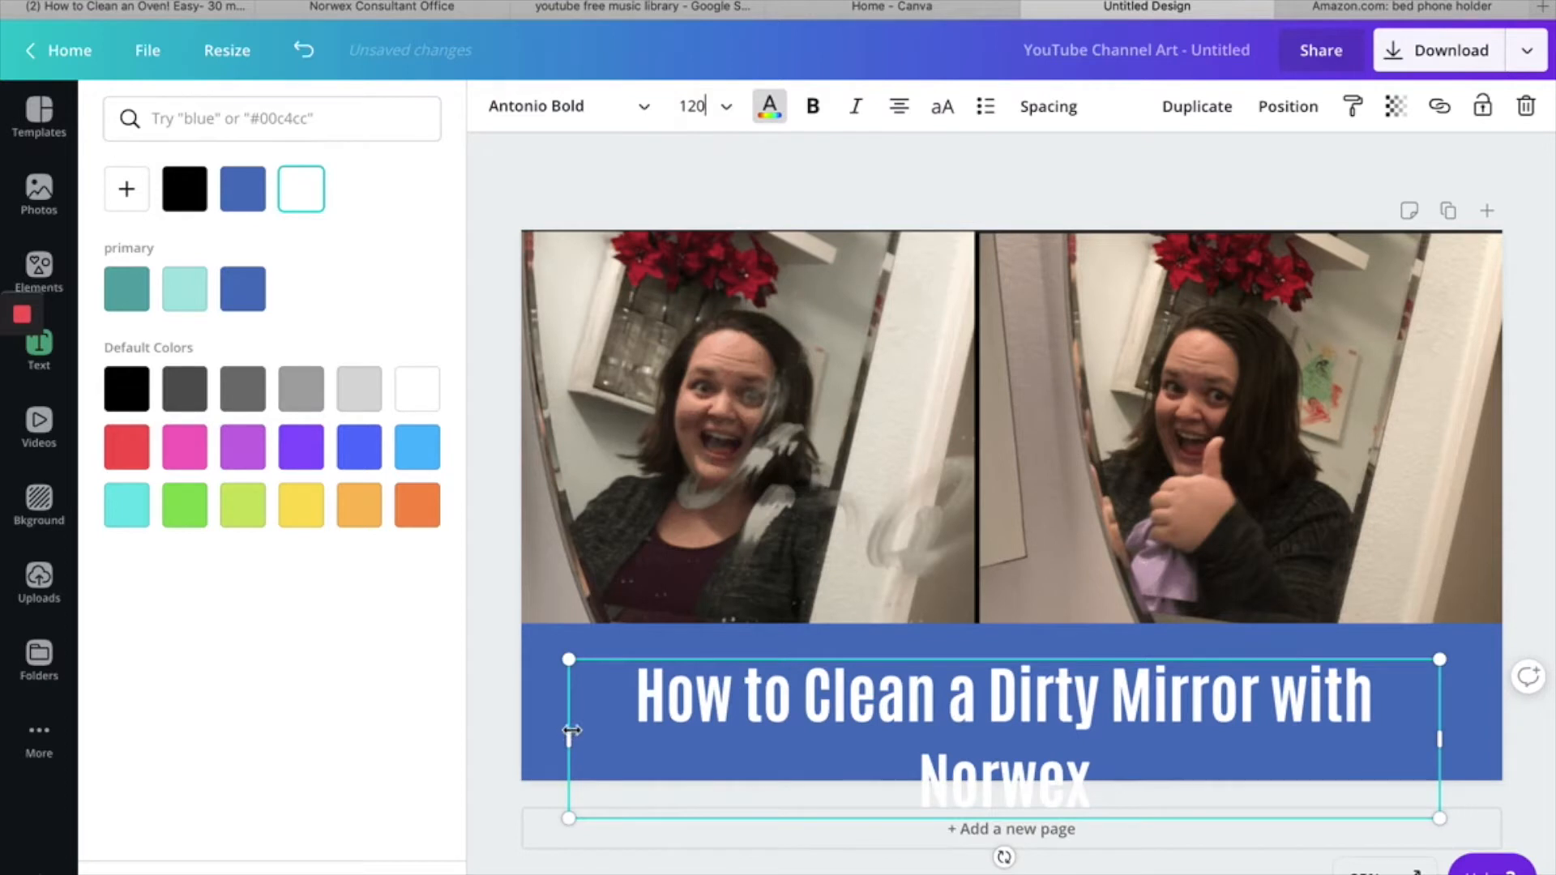
drag(571, 736, 485, 695)
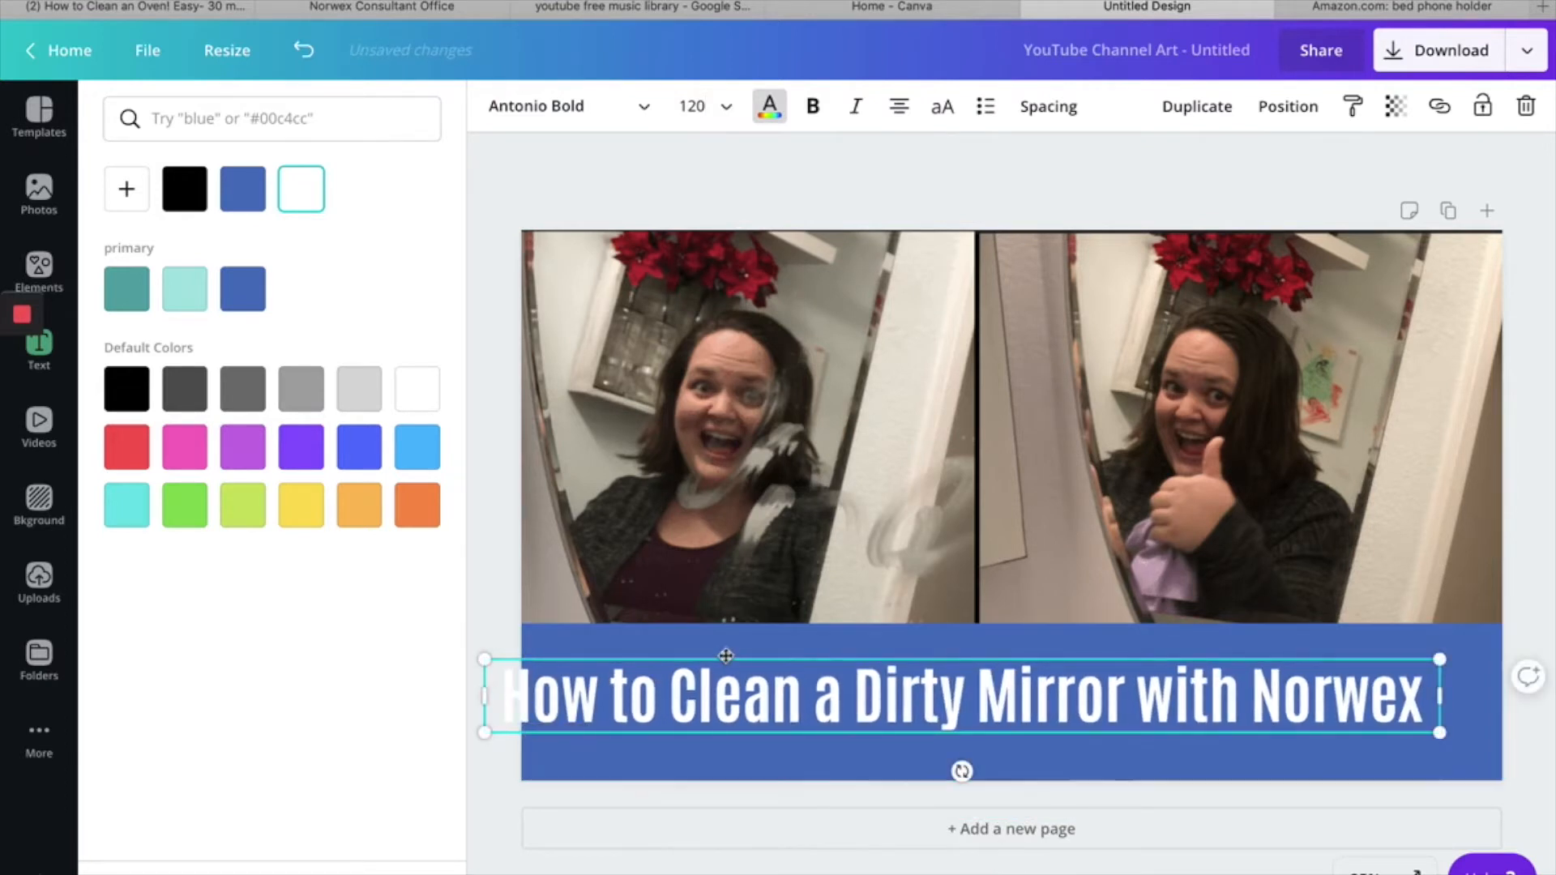
- Centre the heading on the upper part of the blue band and delete the word "Norwex" from its end
drag(725, 657, 781, 637)
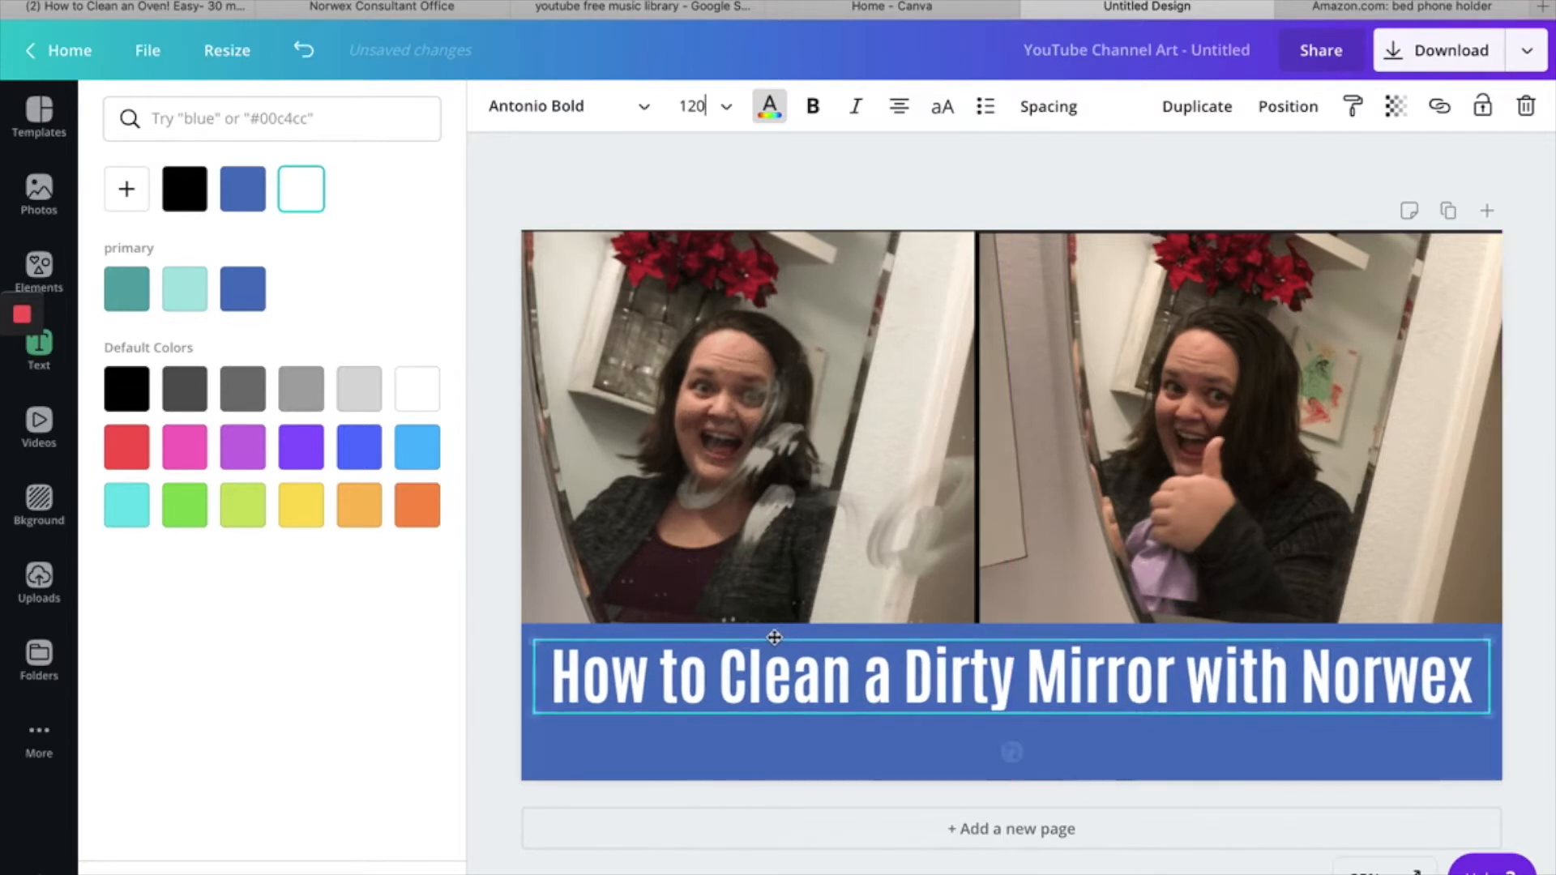
drag(1302, 675, 1473, 681)
key(BackSpace)
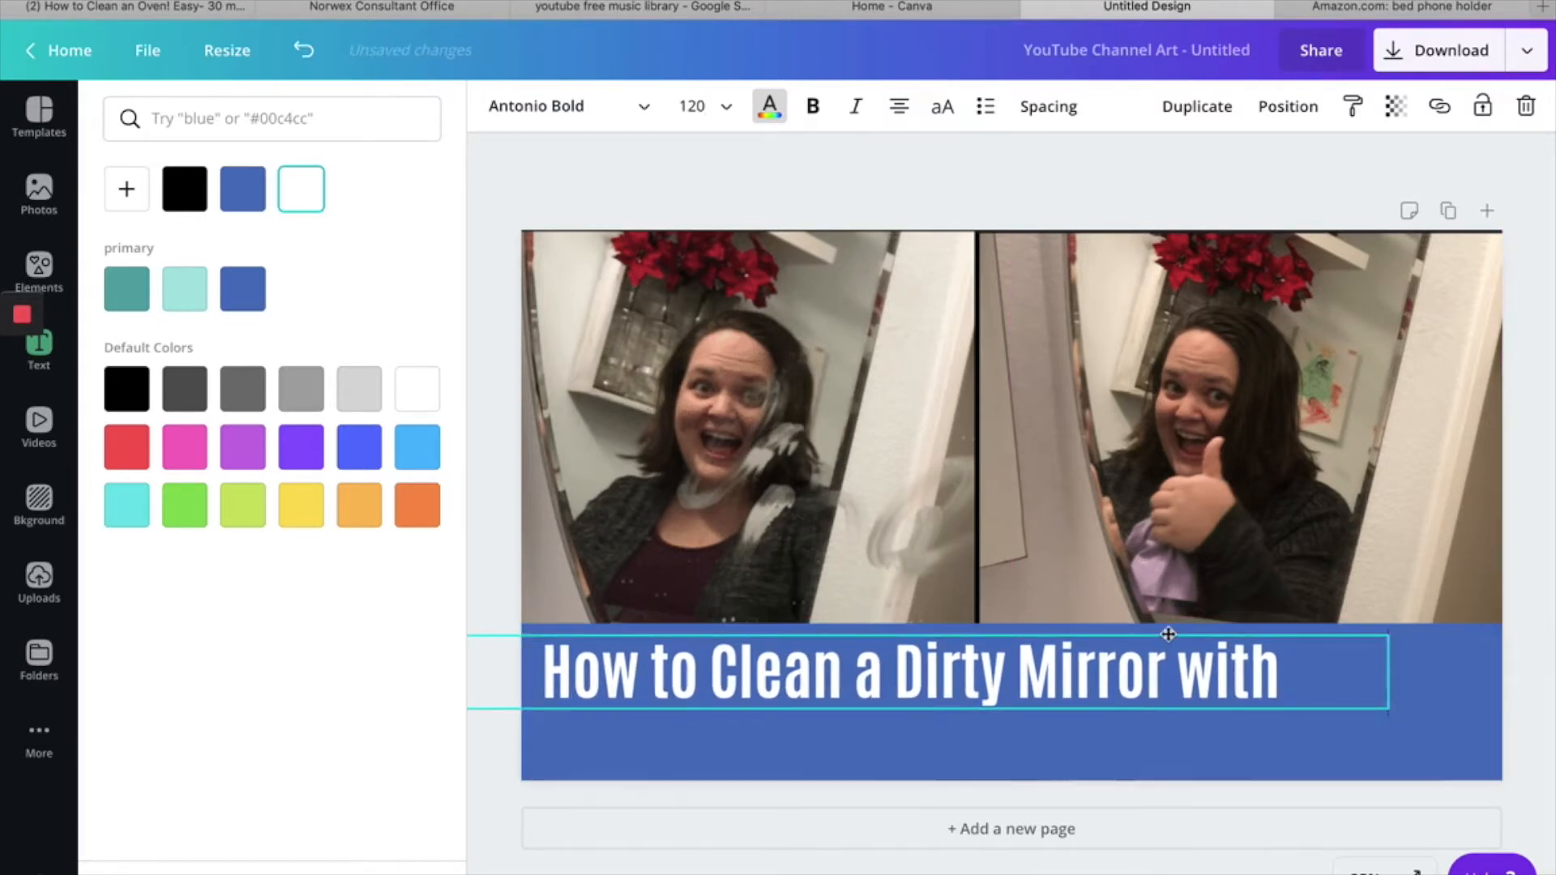
key(Escape)
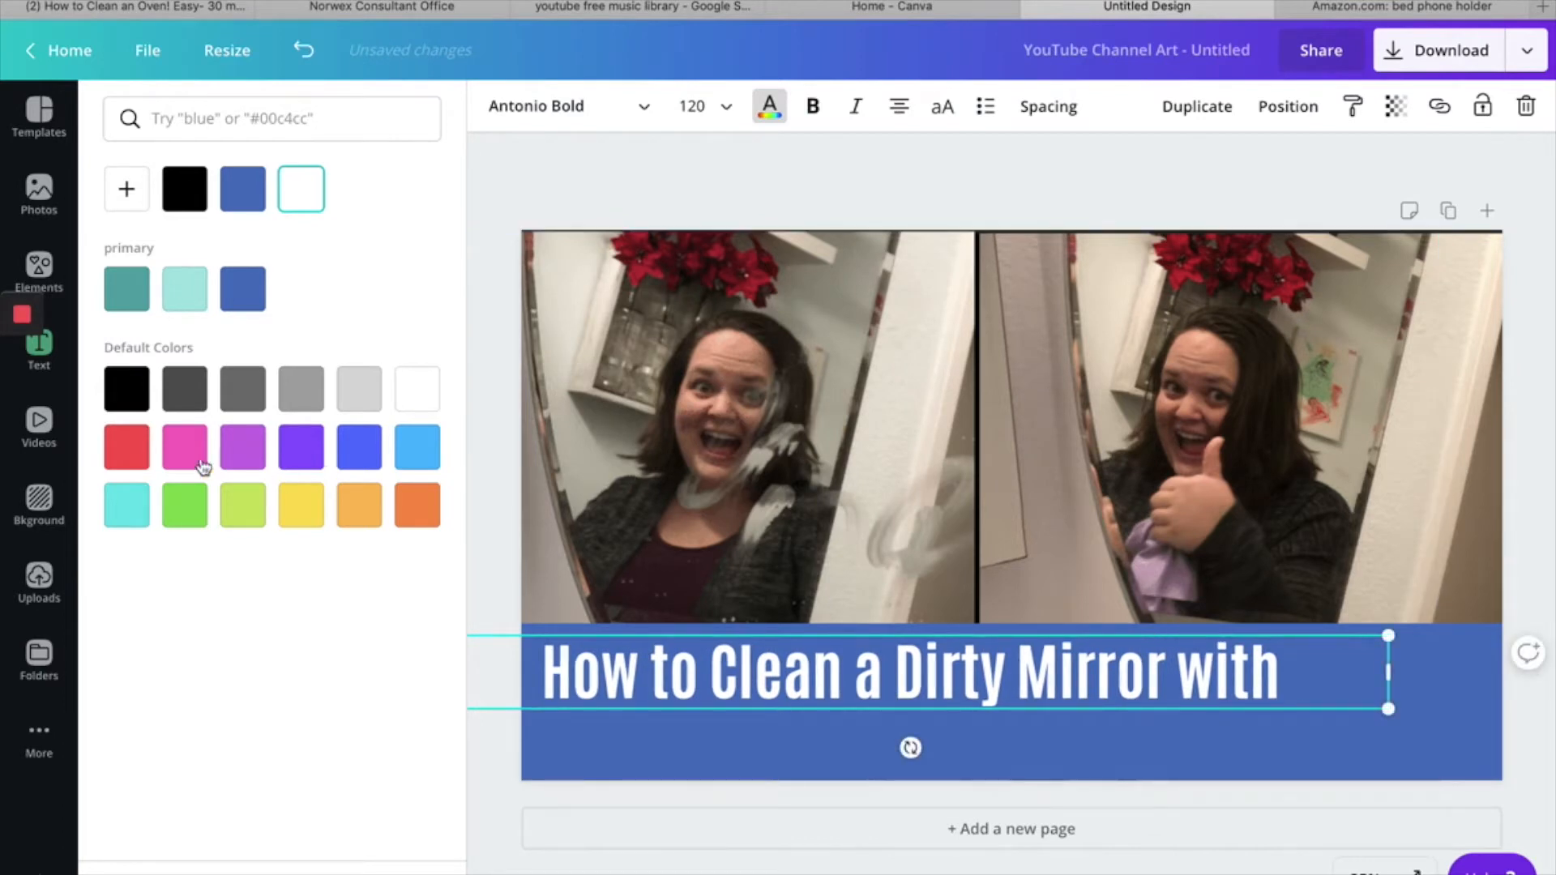
- Insert the white Norwex logo without the tagline from the uploaded images
click(36, 592)
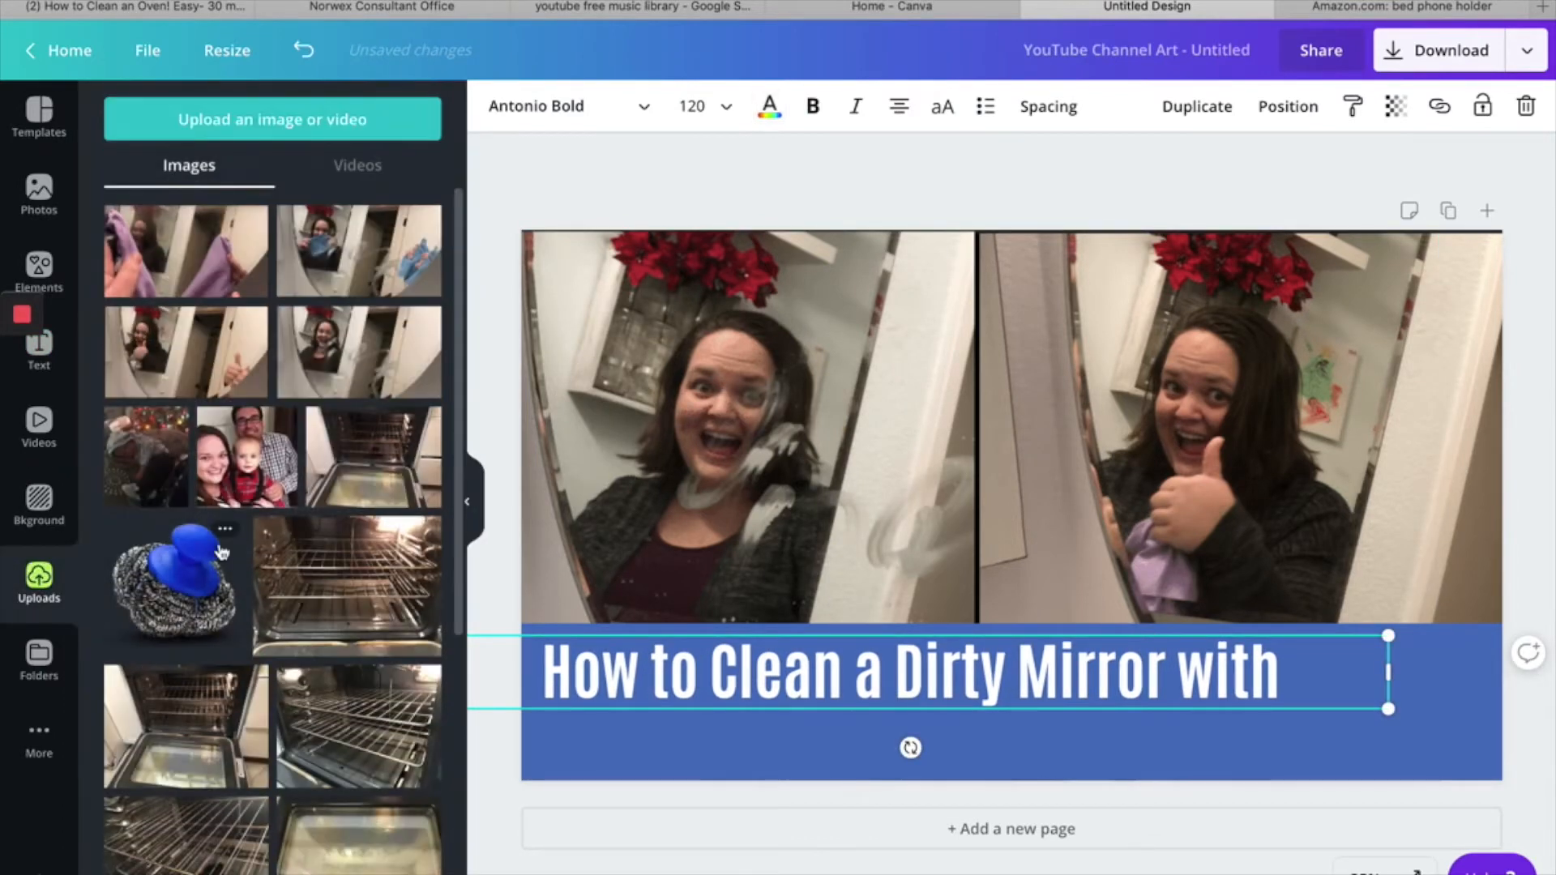
scroll(221, 551, down, 10)
scroll(222, 551, down, 5)
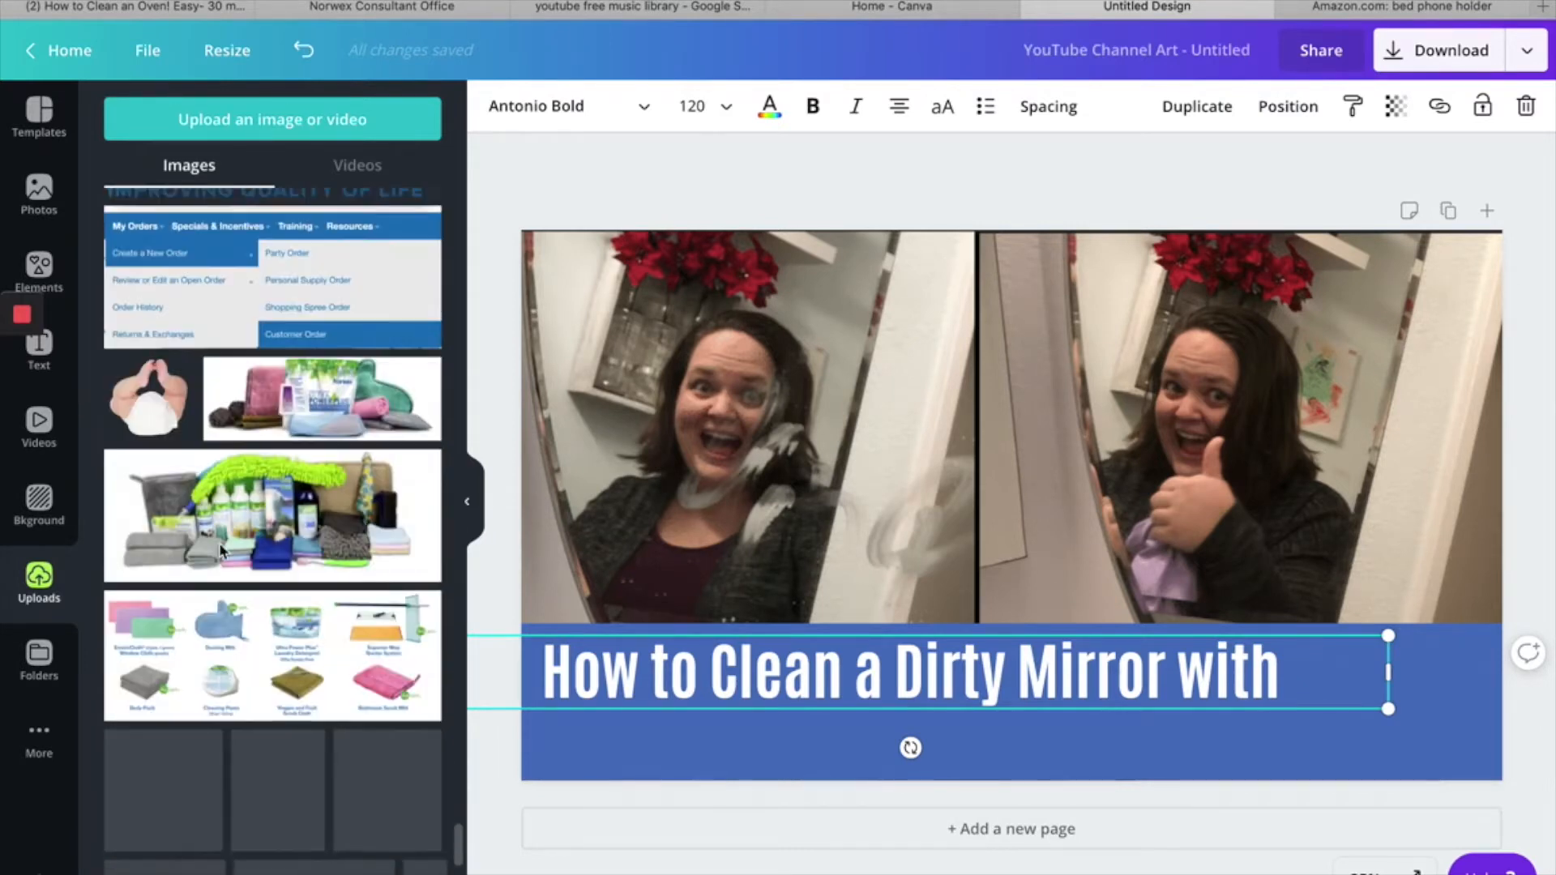
scroll(220, 551, down, 15)
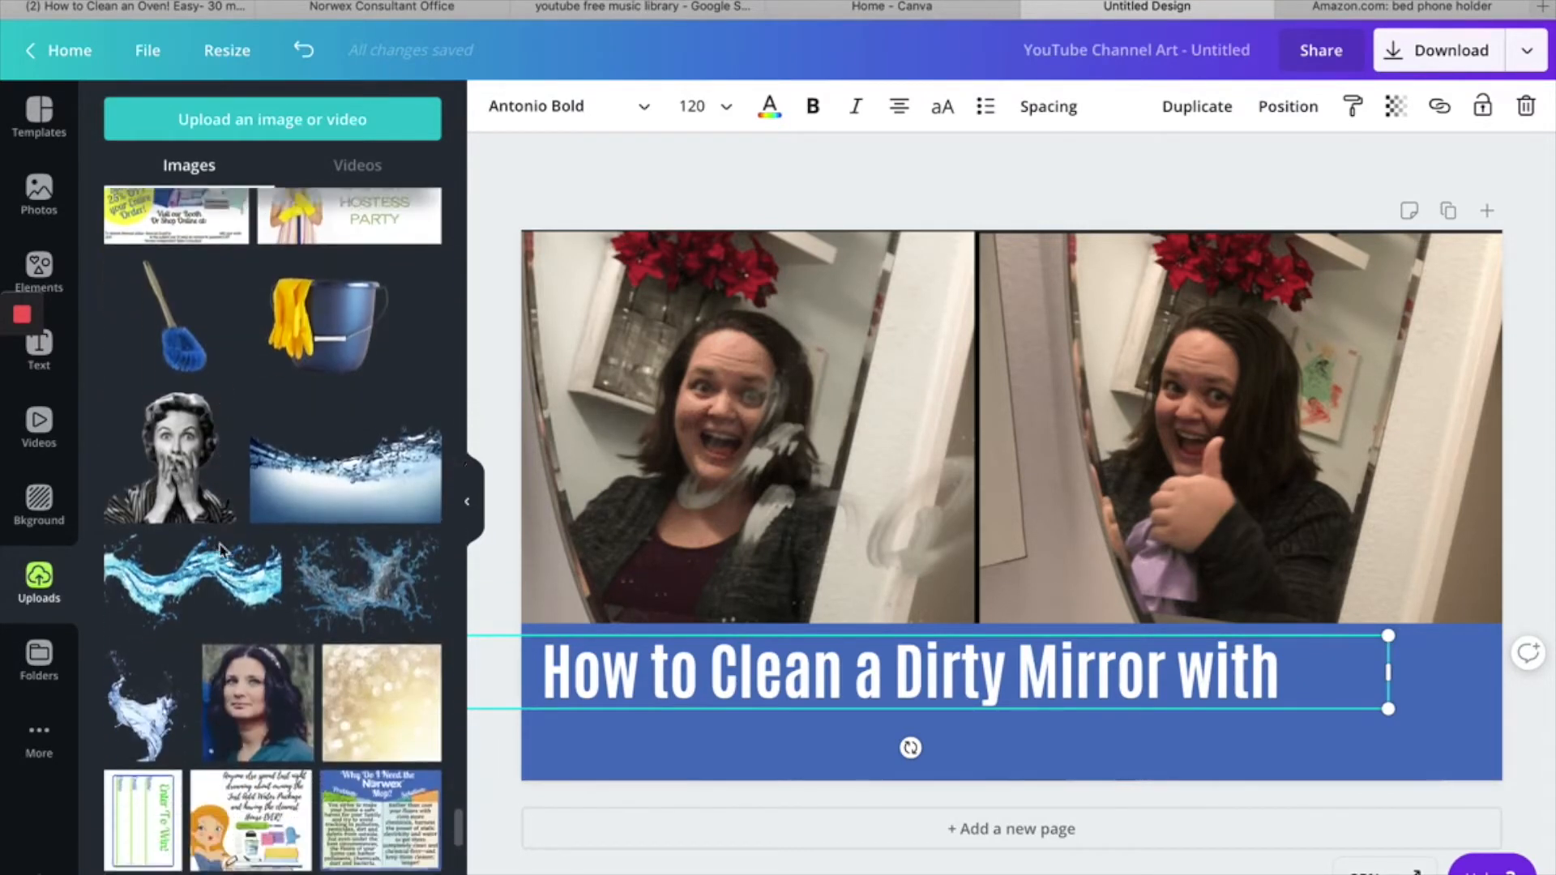
scroll(220, 551, down, 7)
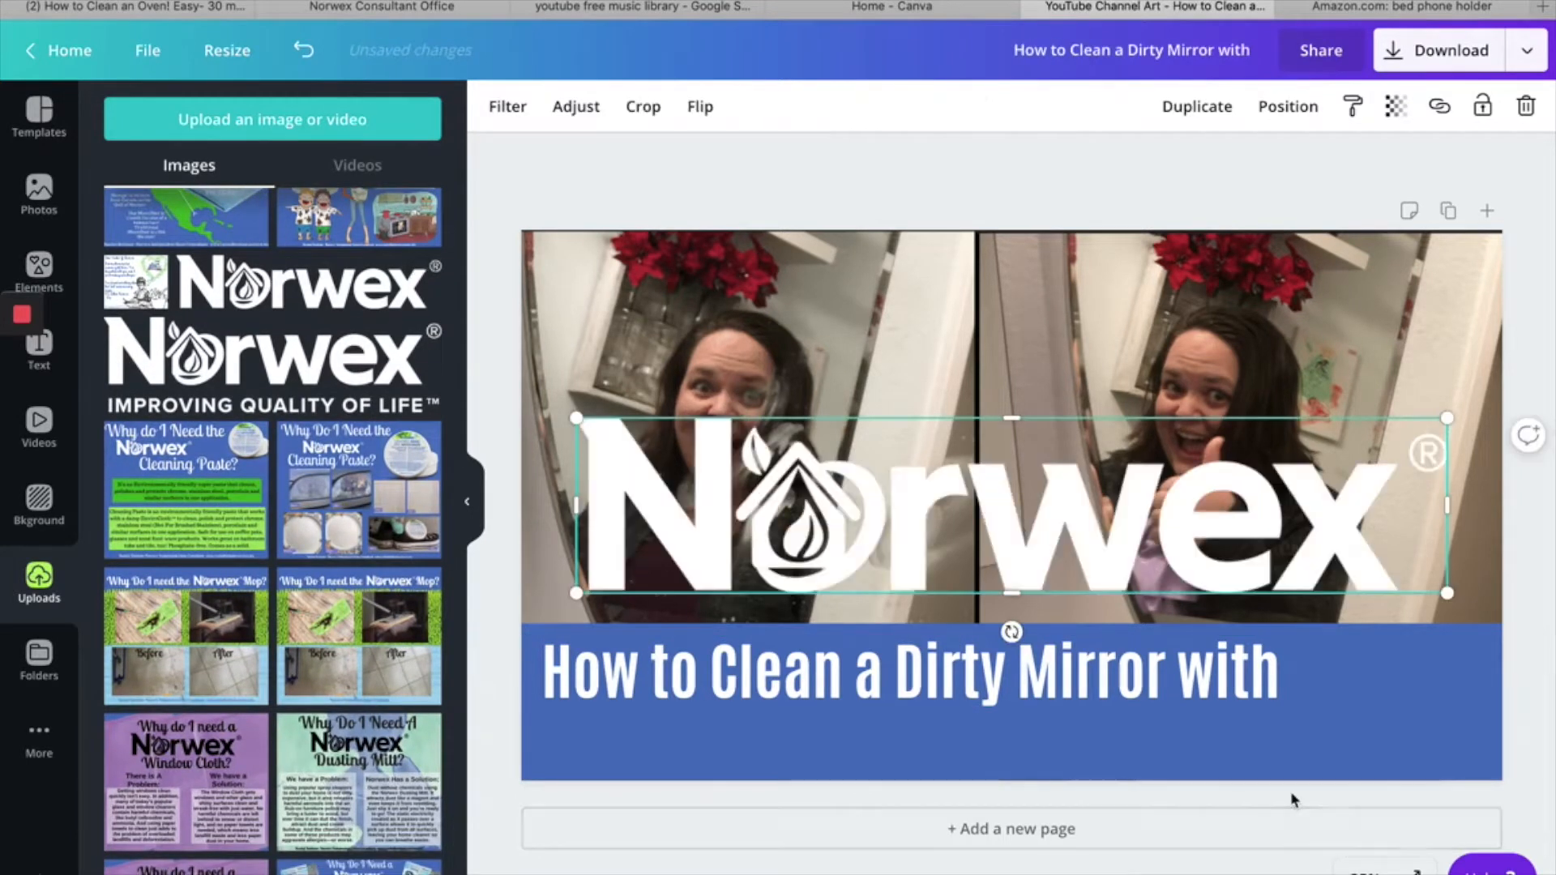
- Remove the blue band and arrange the heading with the resized Norwex logo directly beneath it
drag(792, 541, 1120, 680)
click(1052, 690)
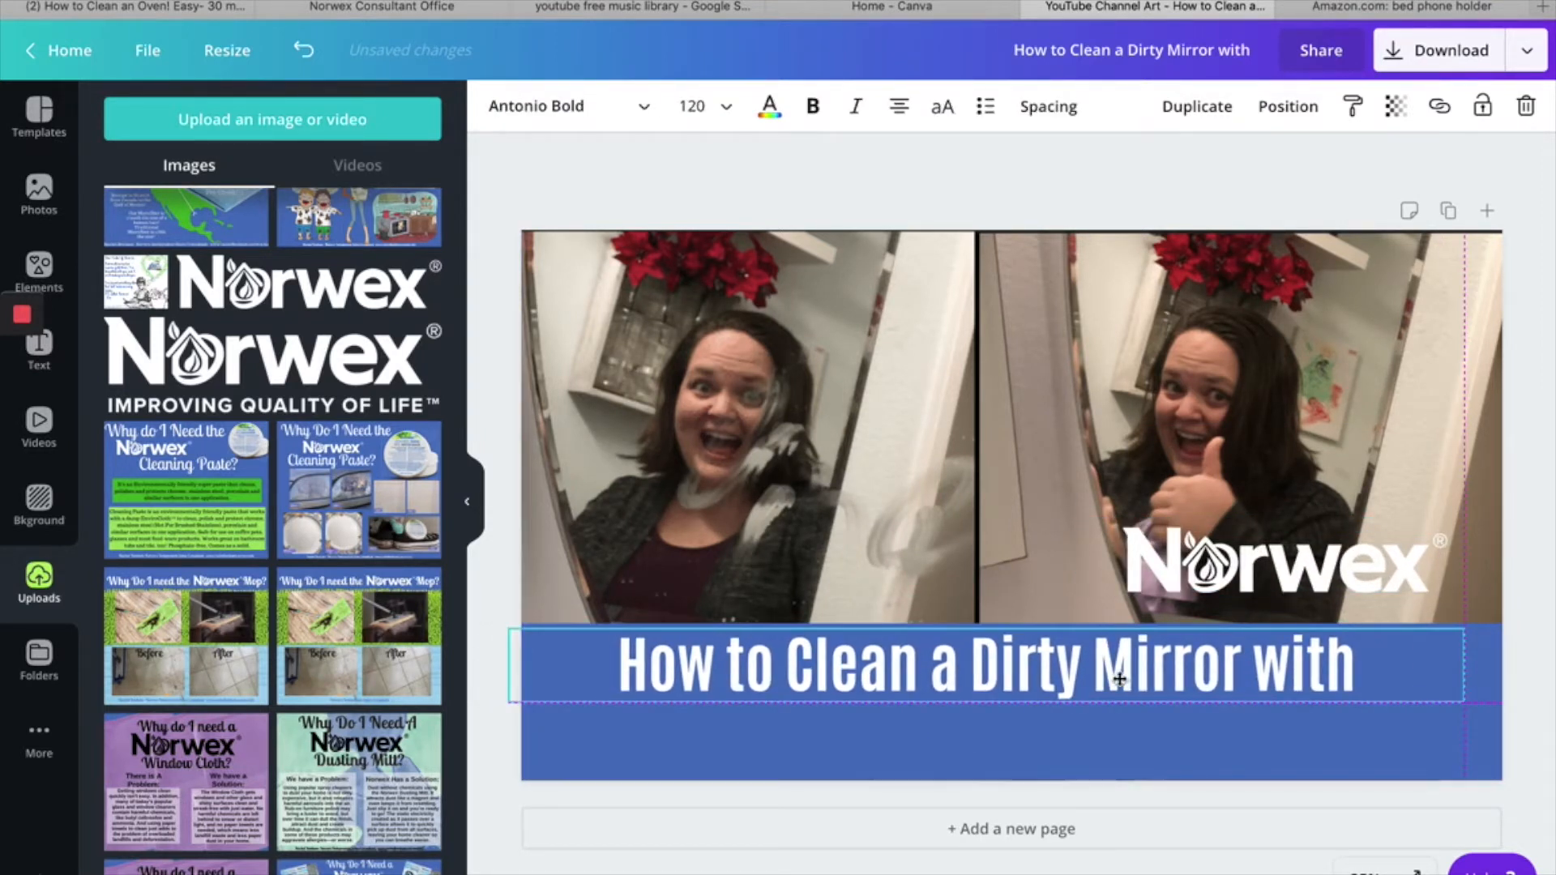
click(1206, 567)
drag(1206, 567, 1032, 525)
drag(950, 481, 971, 518)
drag(1069, 519, 964, 714)
click(923, 703)
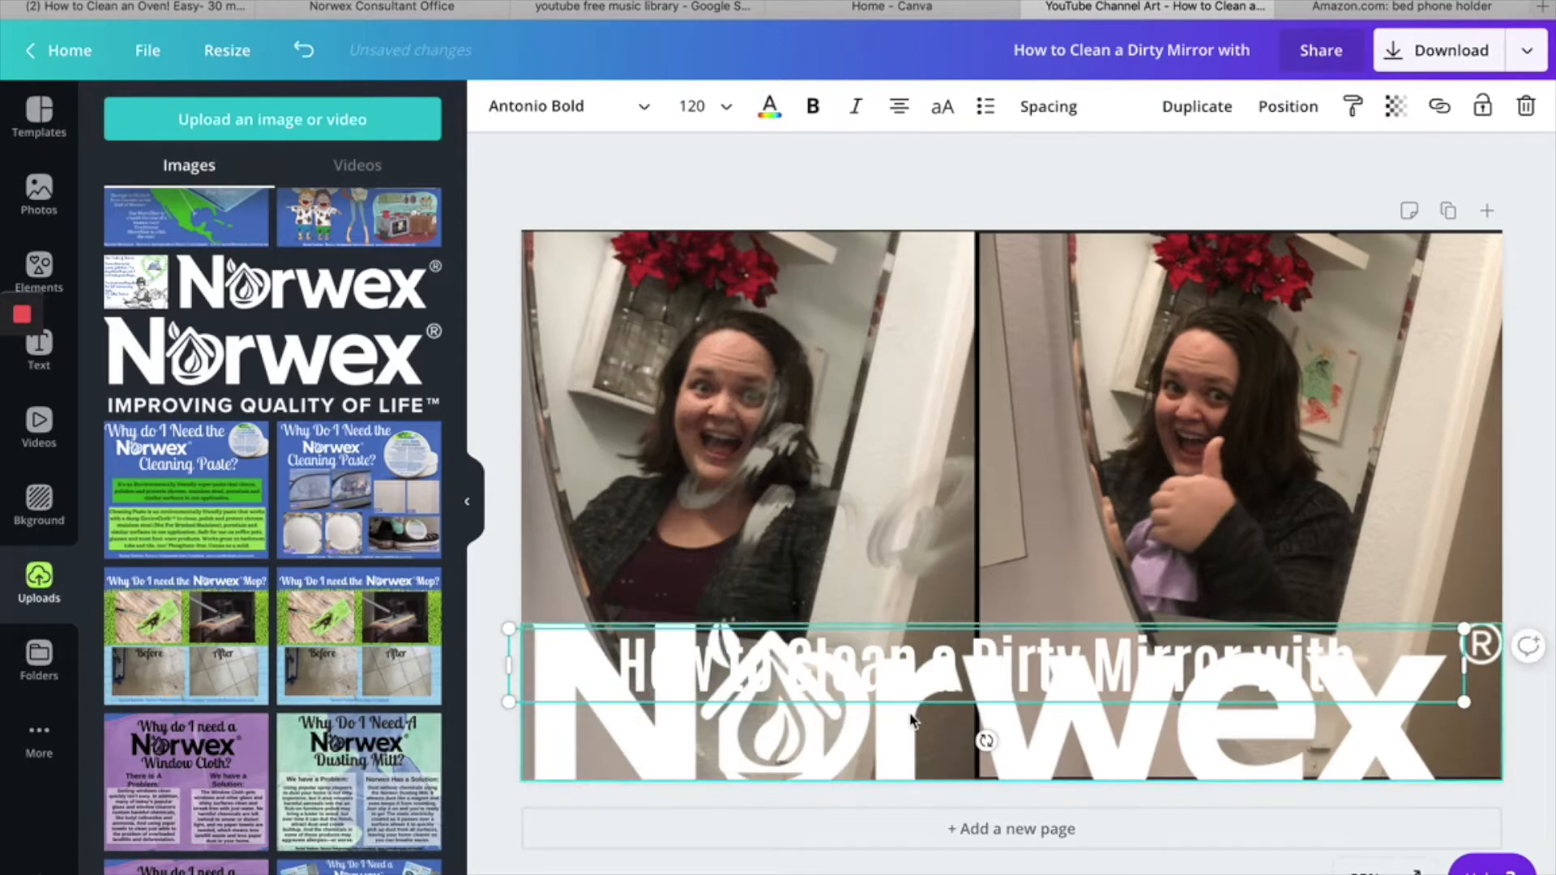
click(896, 748)
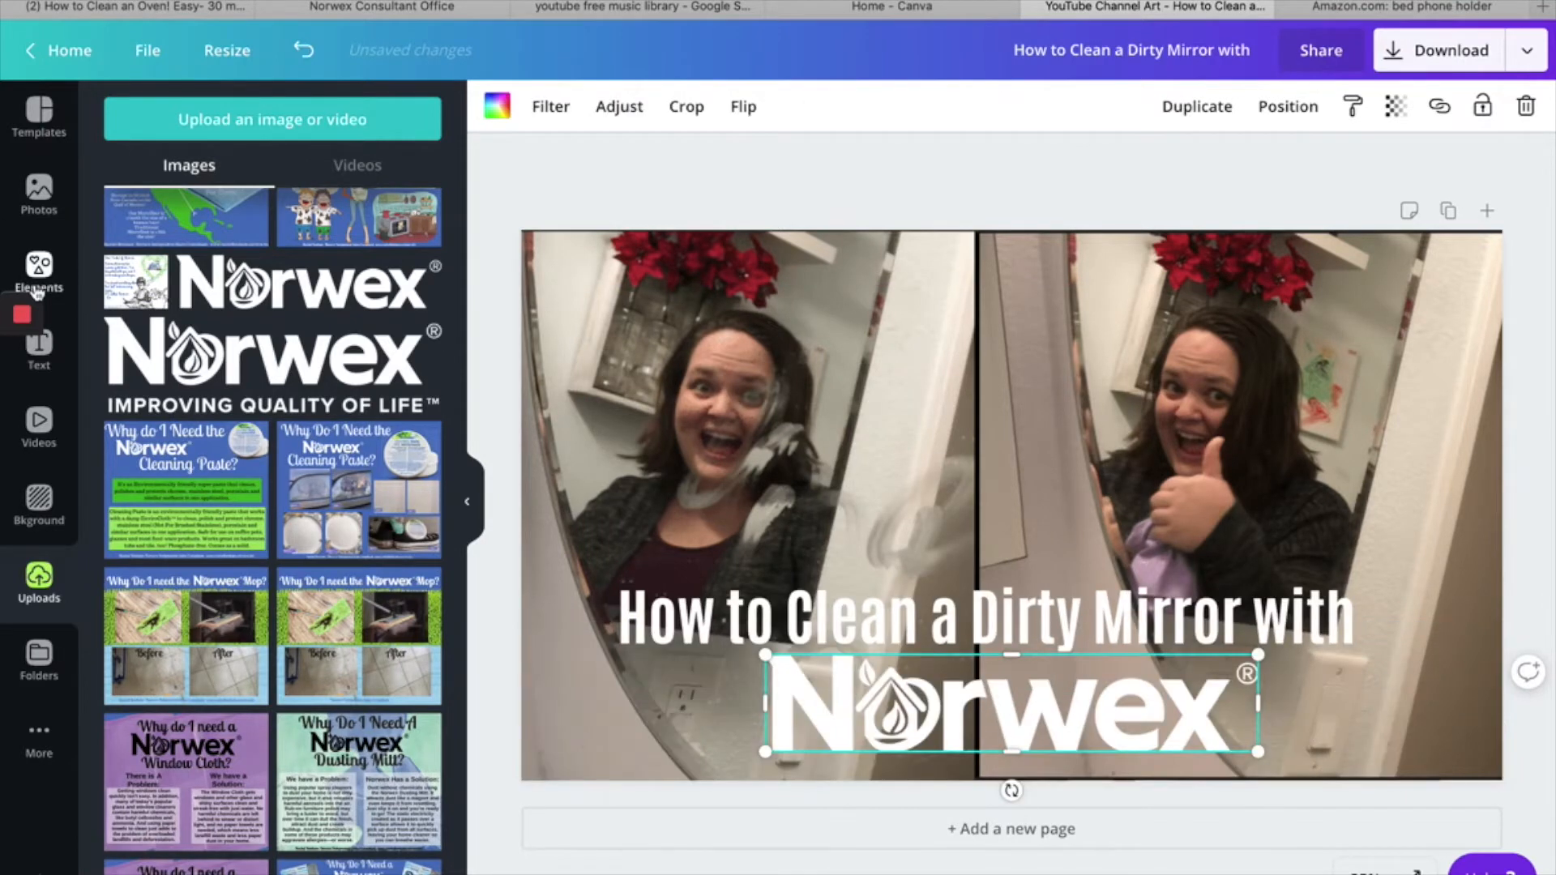
- Add a square shape, stretch it into a full-width blue band over the lower part of the image, and place it behind the heading and logo
click(36, 291)
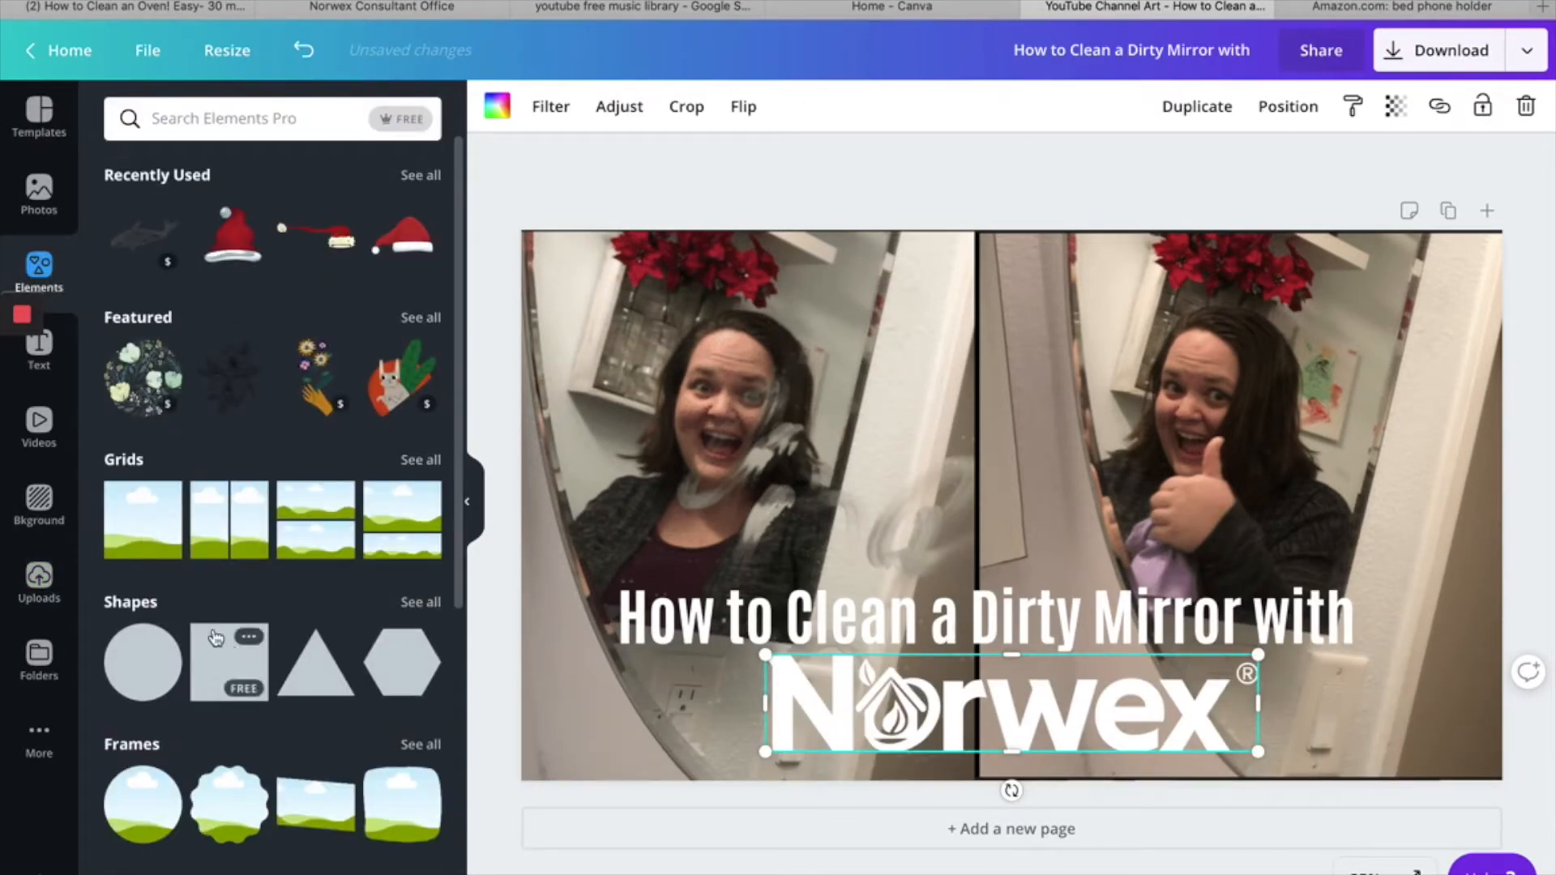
click(241, 697)
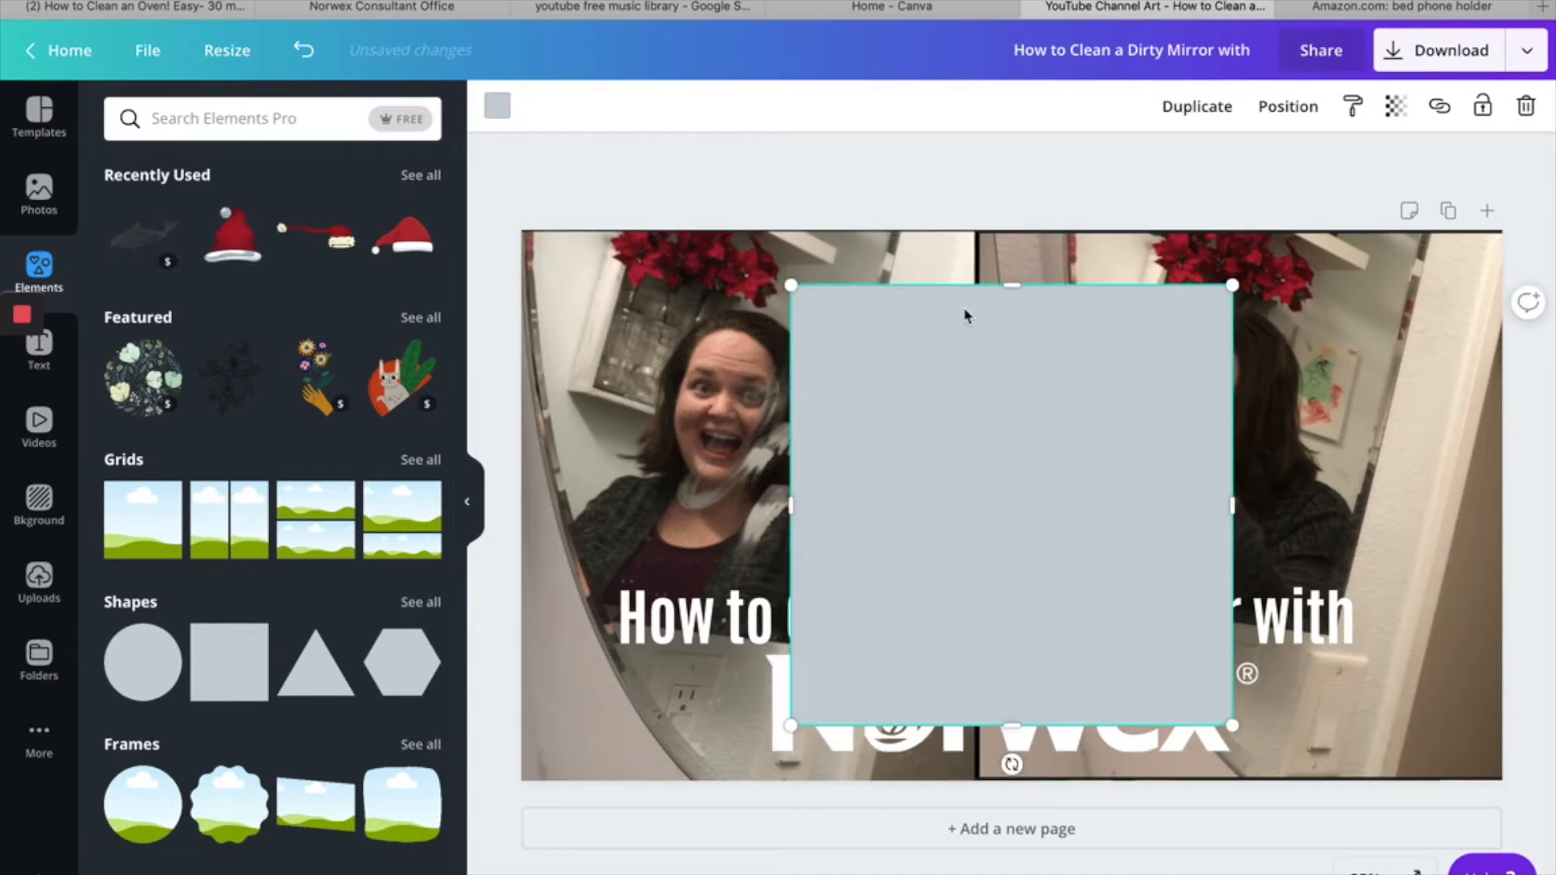
drag(1004, 380, 1005, 550)
drag(790, 639, 704, 640)
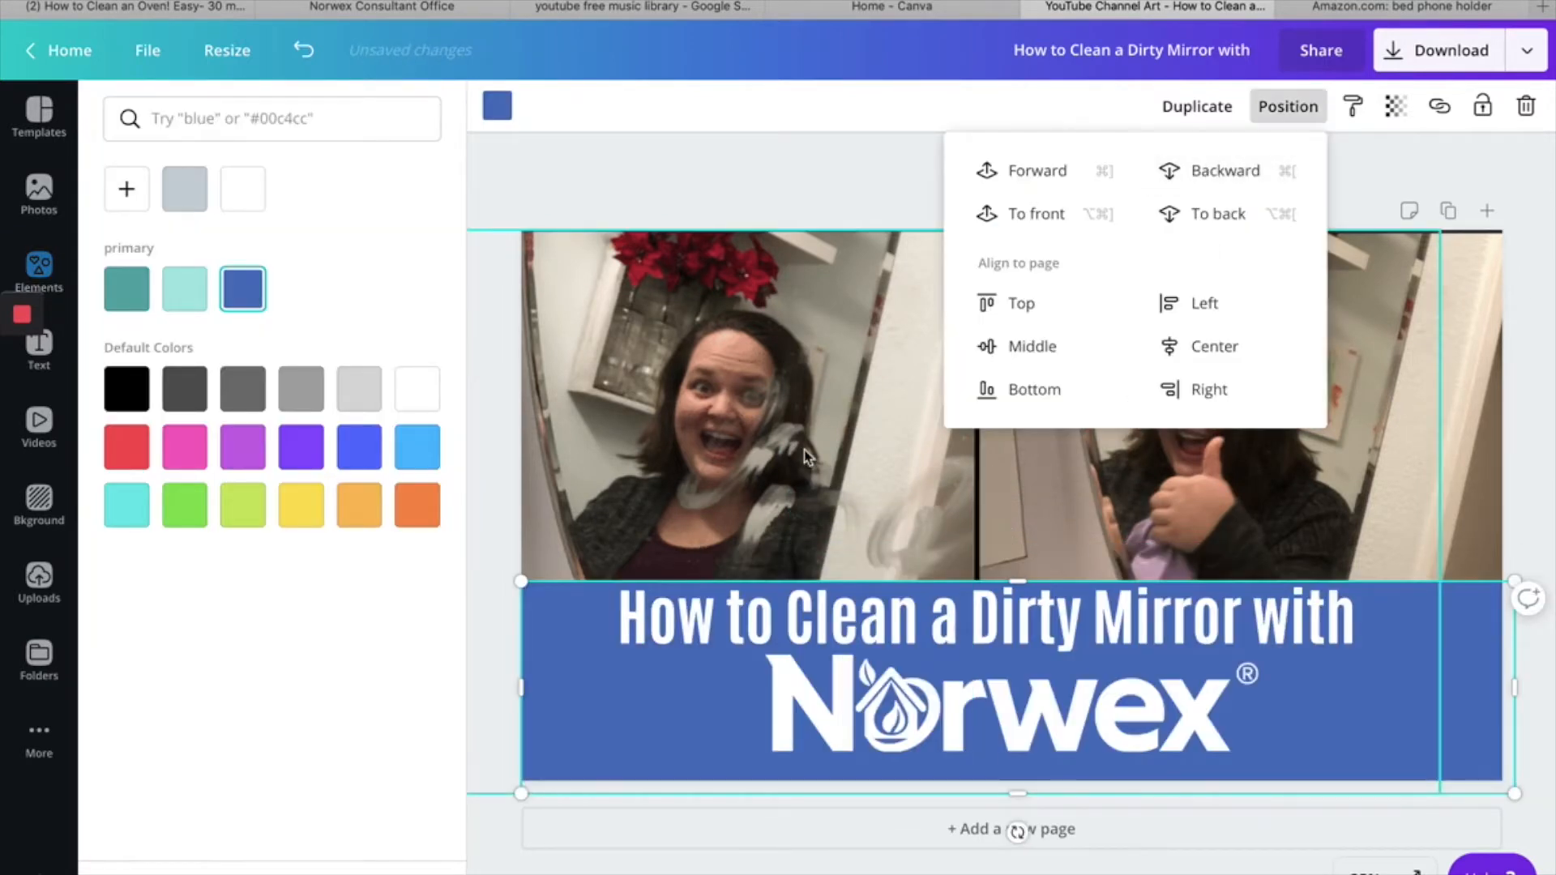
click(731, 197)
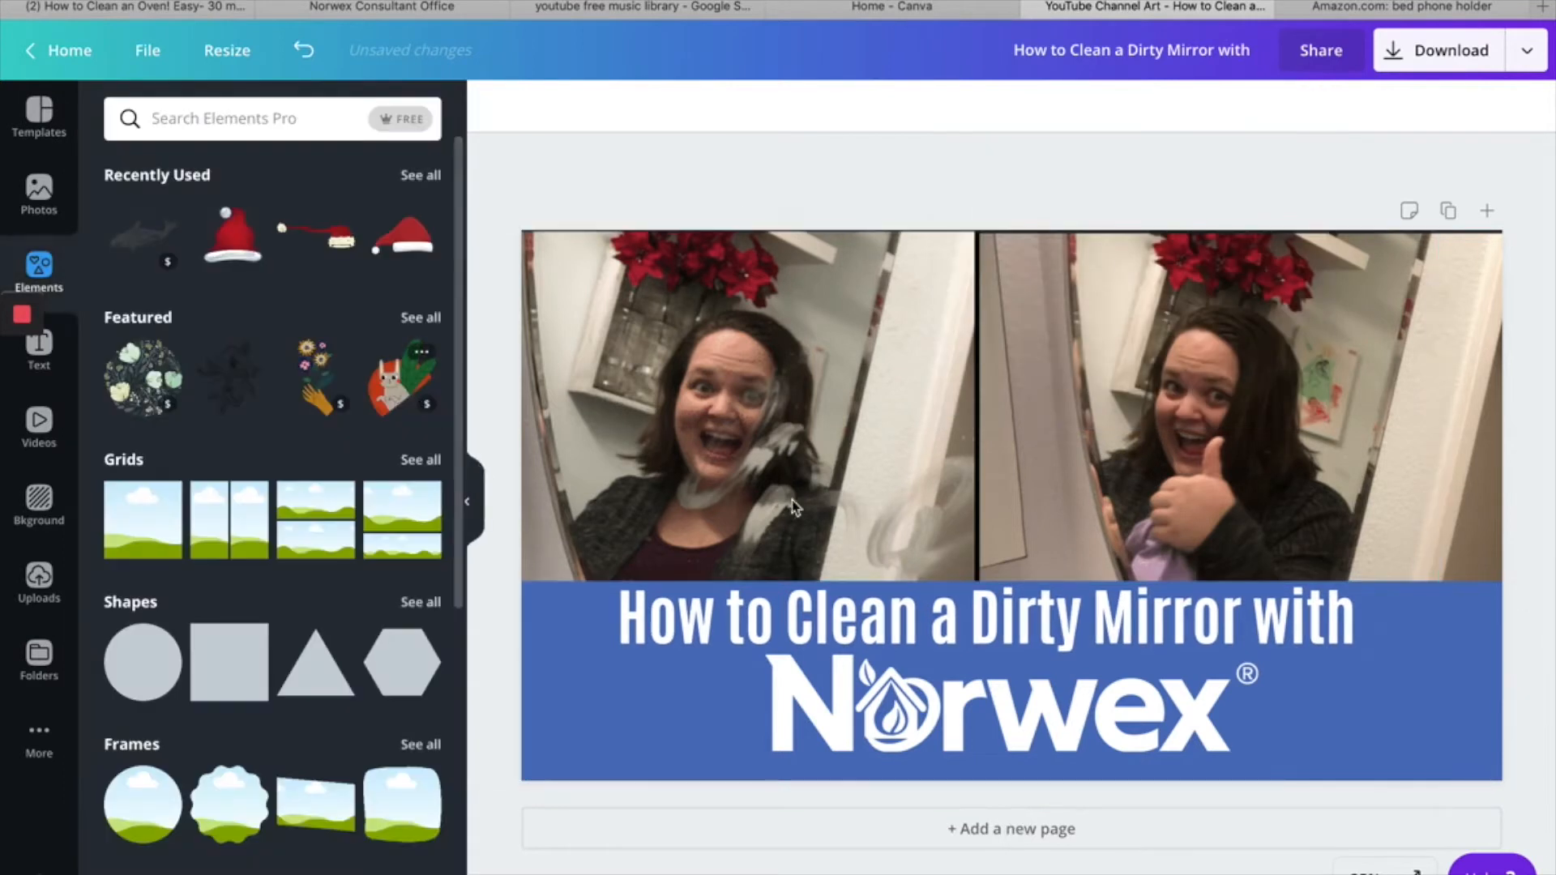
- Nudge the heading and the Norwex logo so they line up with each other on the blue band
click(1068, 633)
drag(1069, 633, 1073, 629)
drag(1045, 725, 1031, 723)
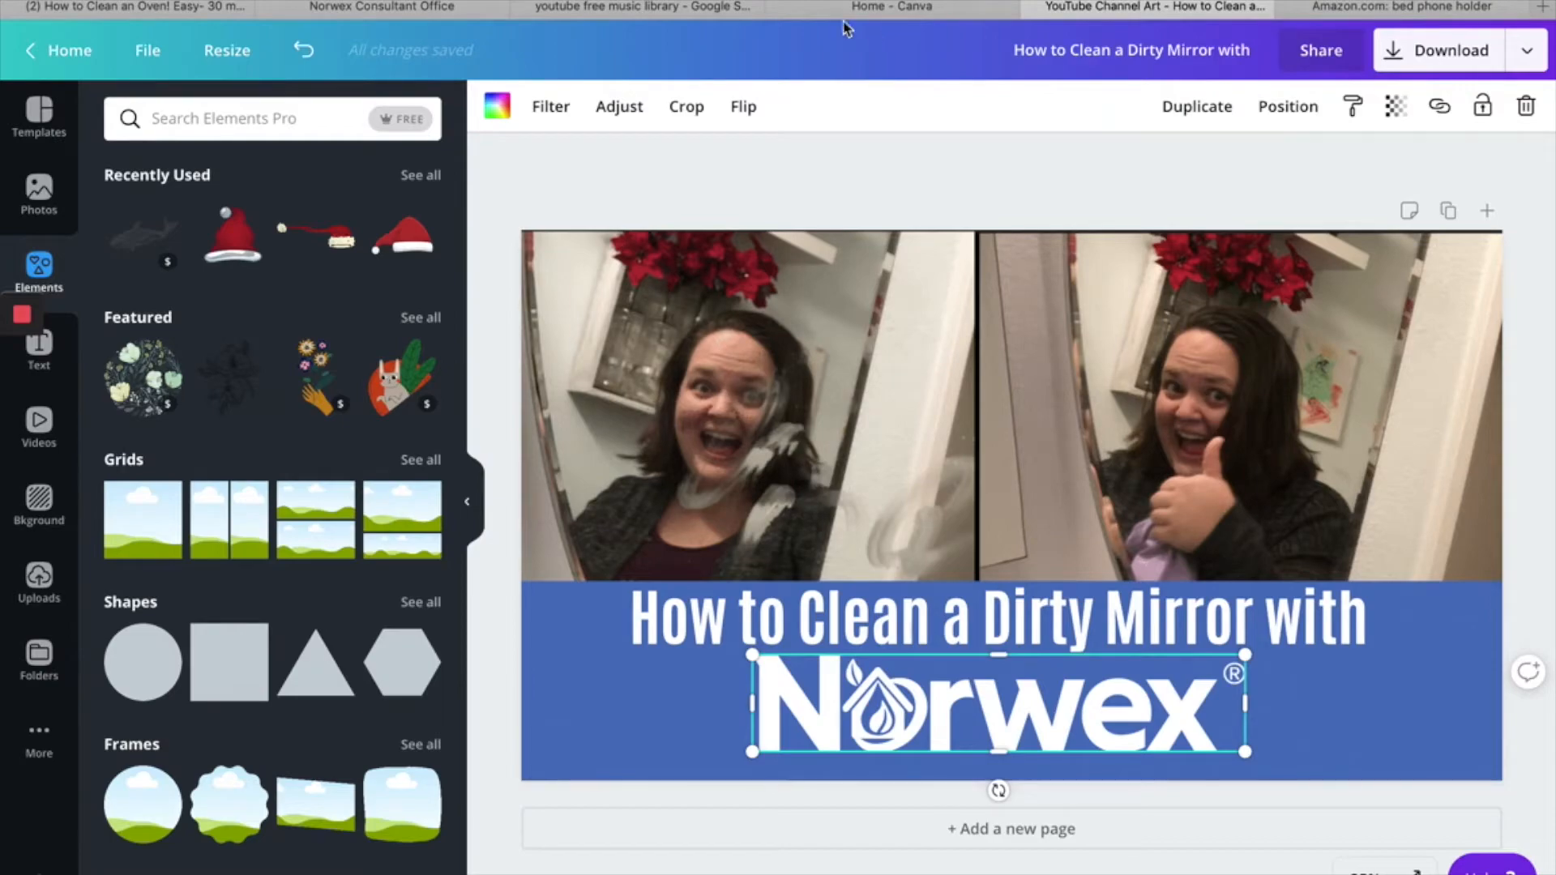
- Switch to the Norwex Consultant Office site, examine the Logos category under Images & Logos, and return to the Canva design
click(398, 10)
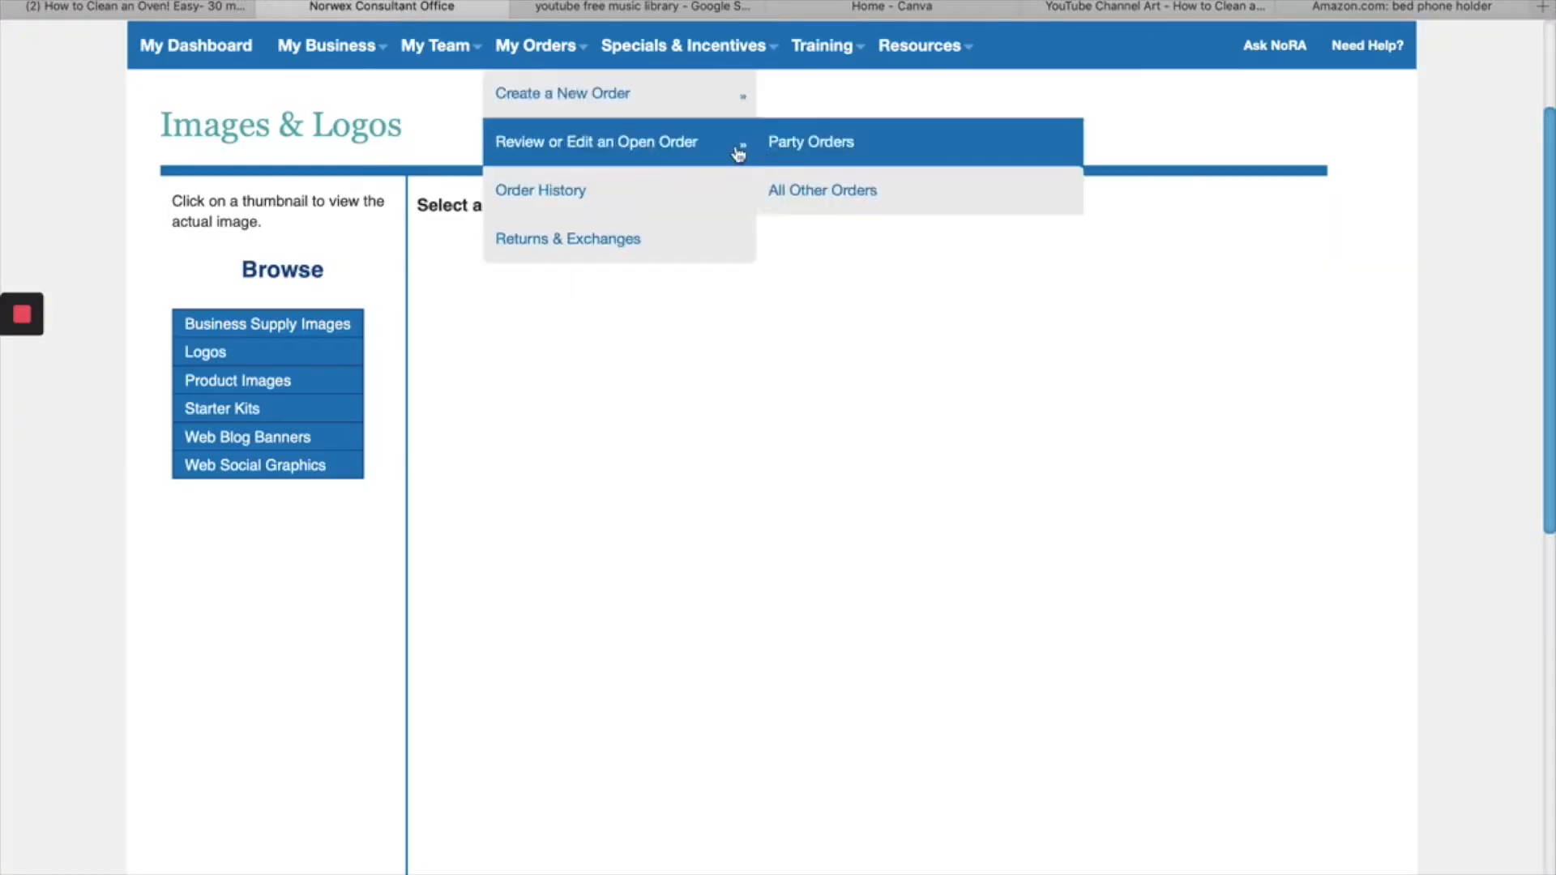
mouse_move(936, 64)
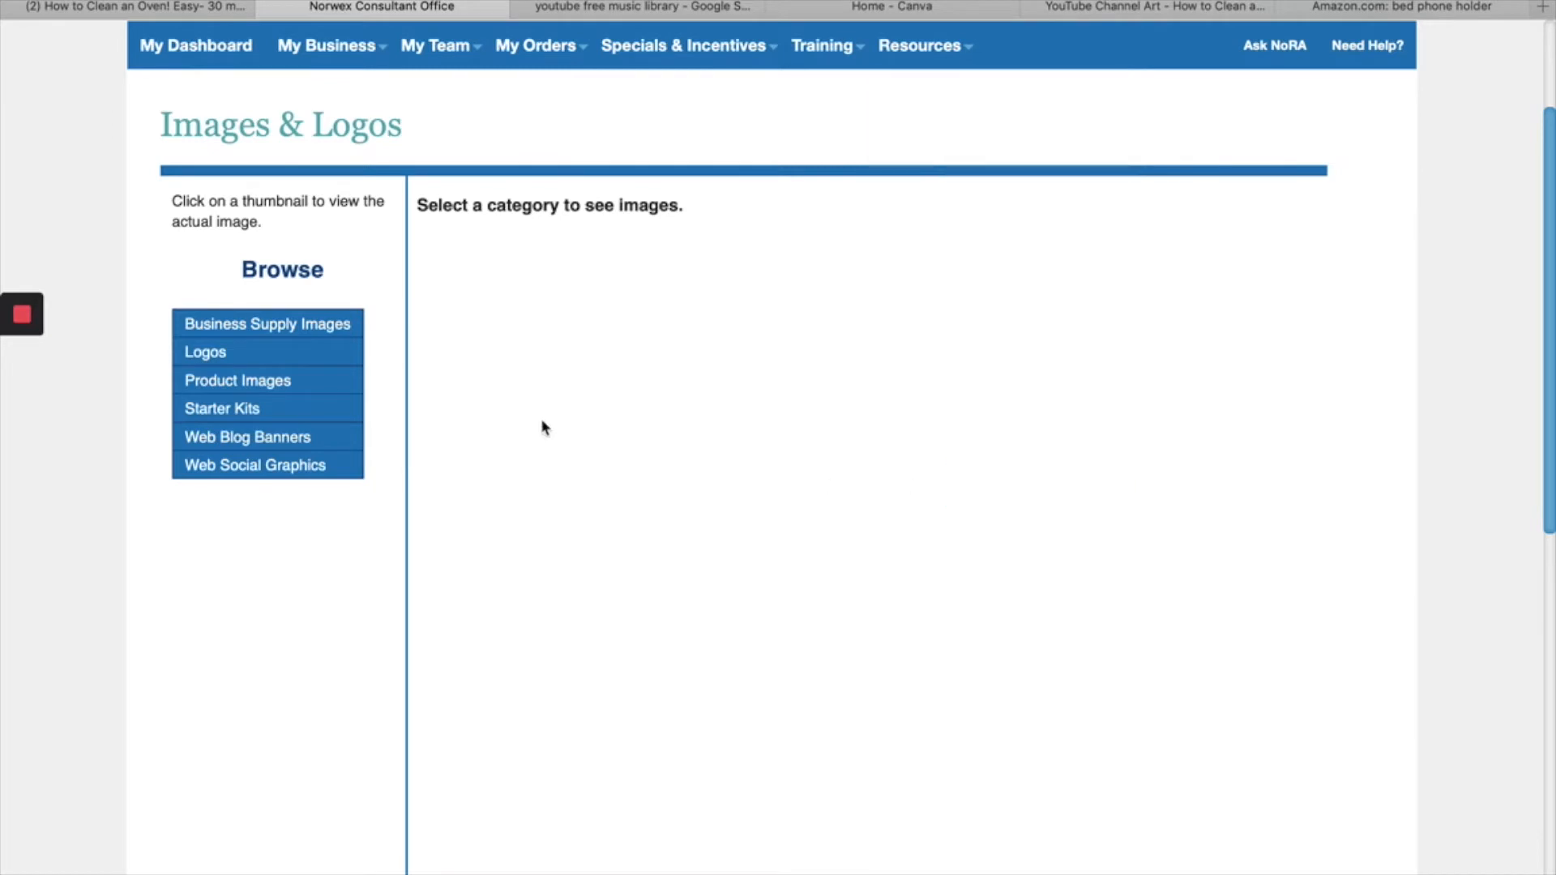
mouse_move(269, 354)
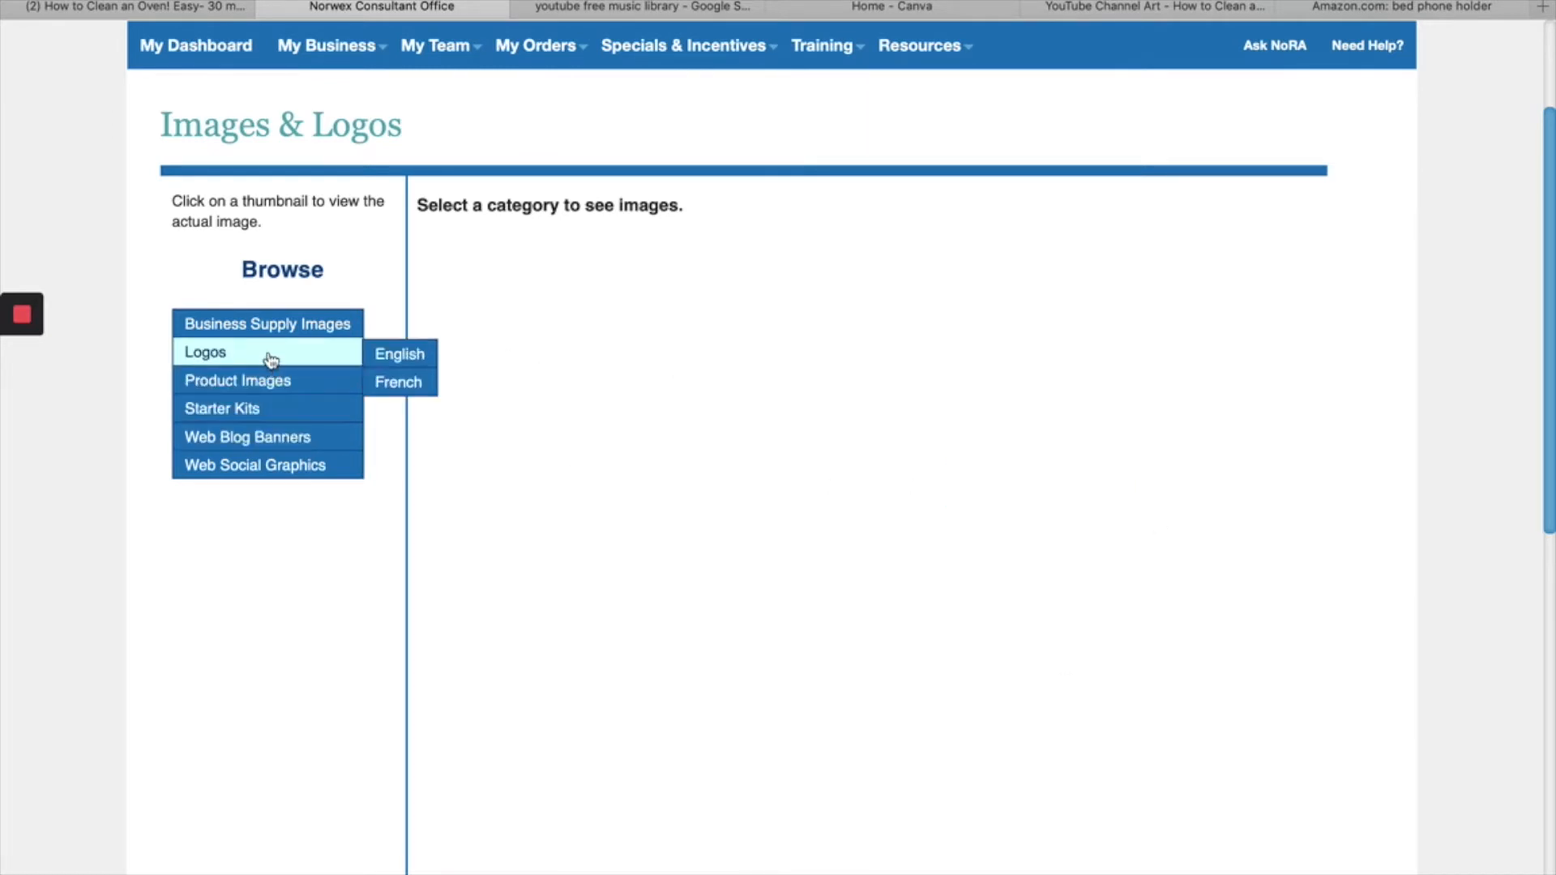
mouse_move(410, 373)
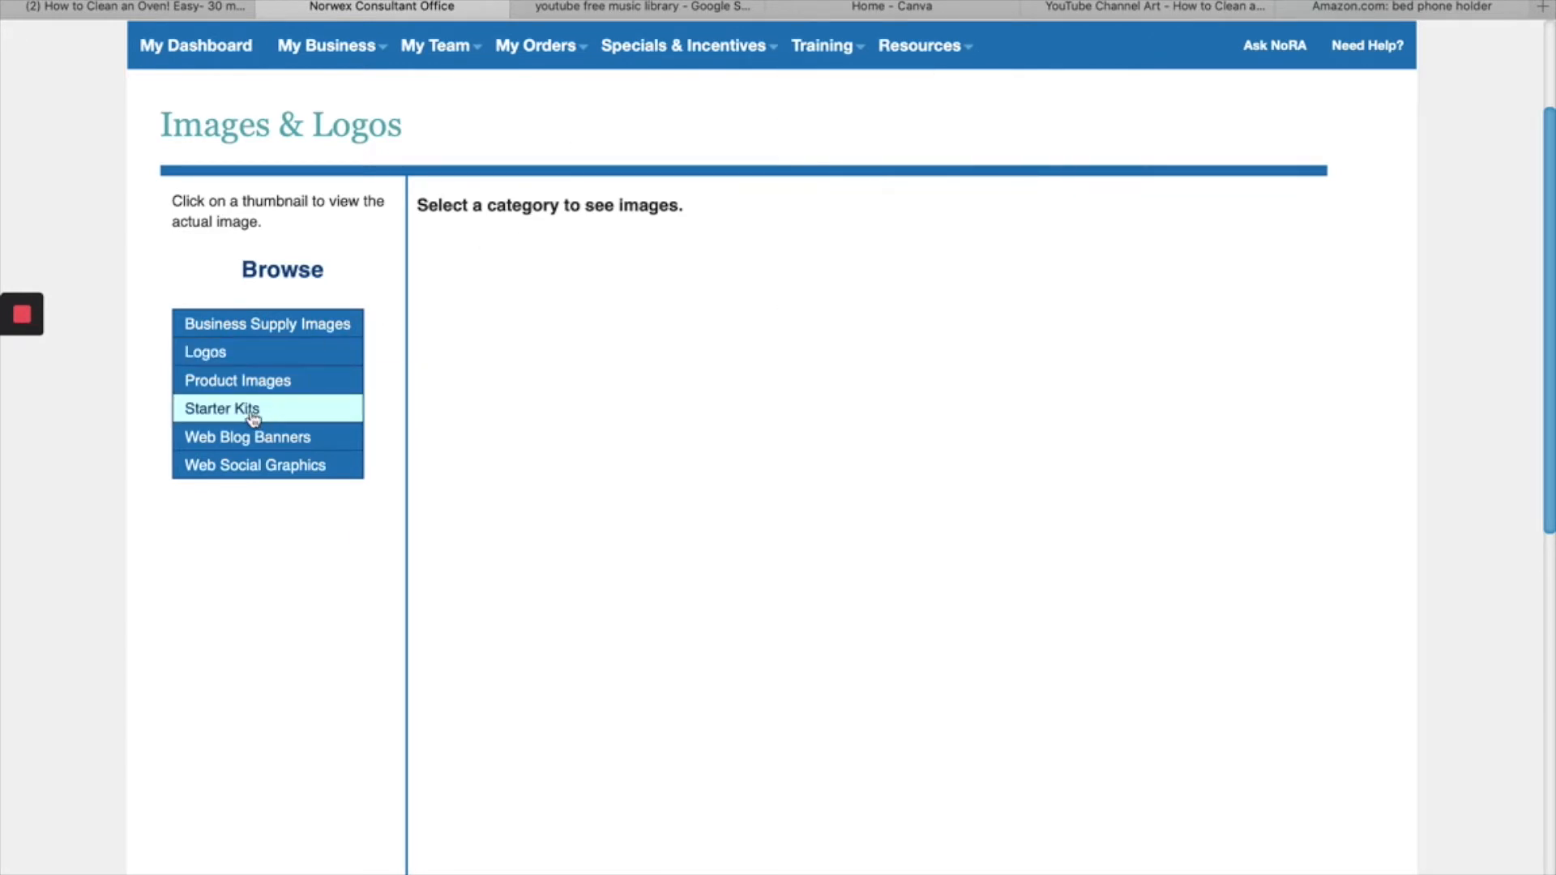
click(1198, 14)
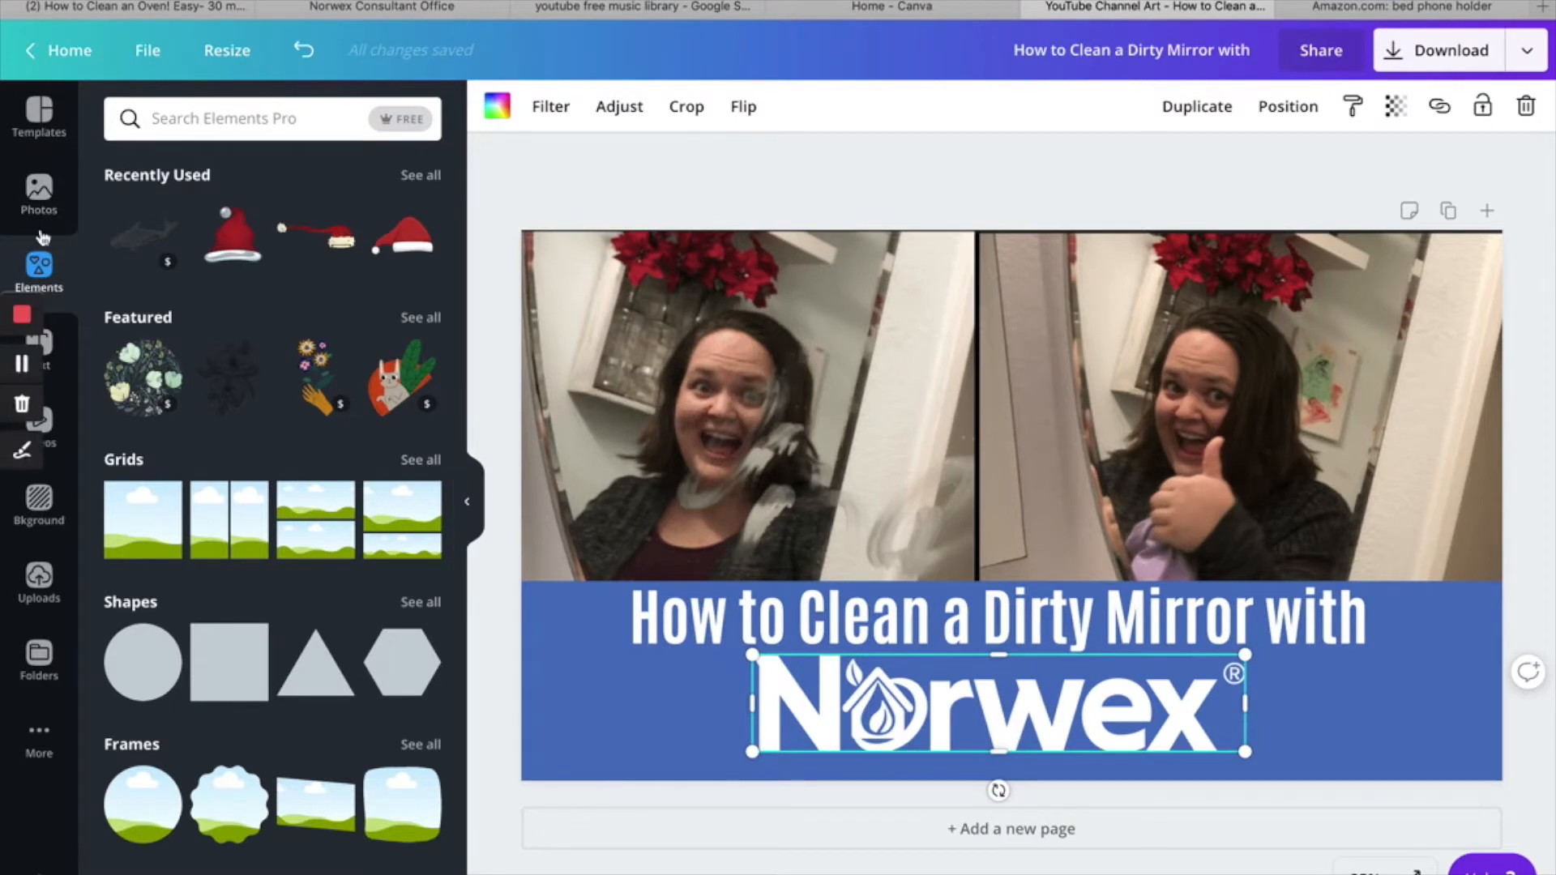
- Search the elements for "animated arrow" and look through the animated graphics
click(238, 123)
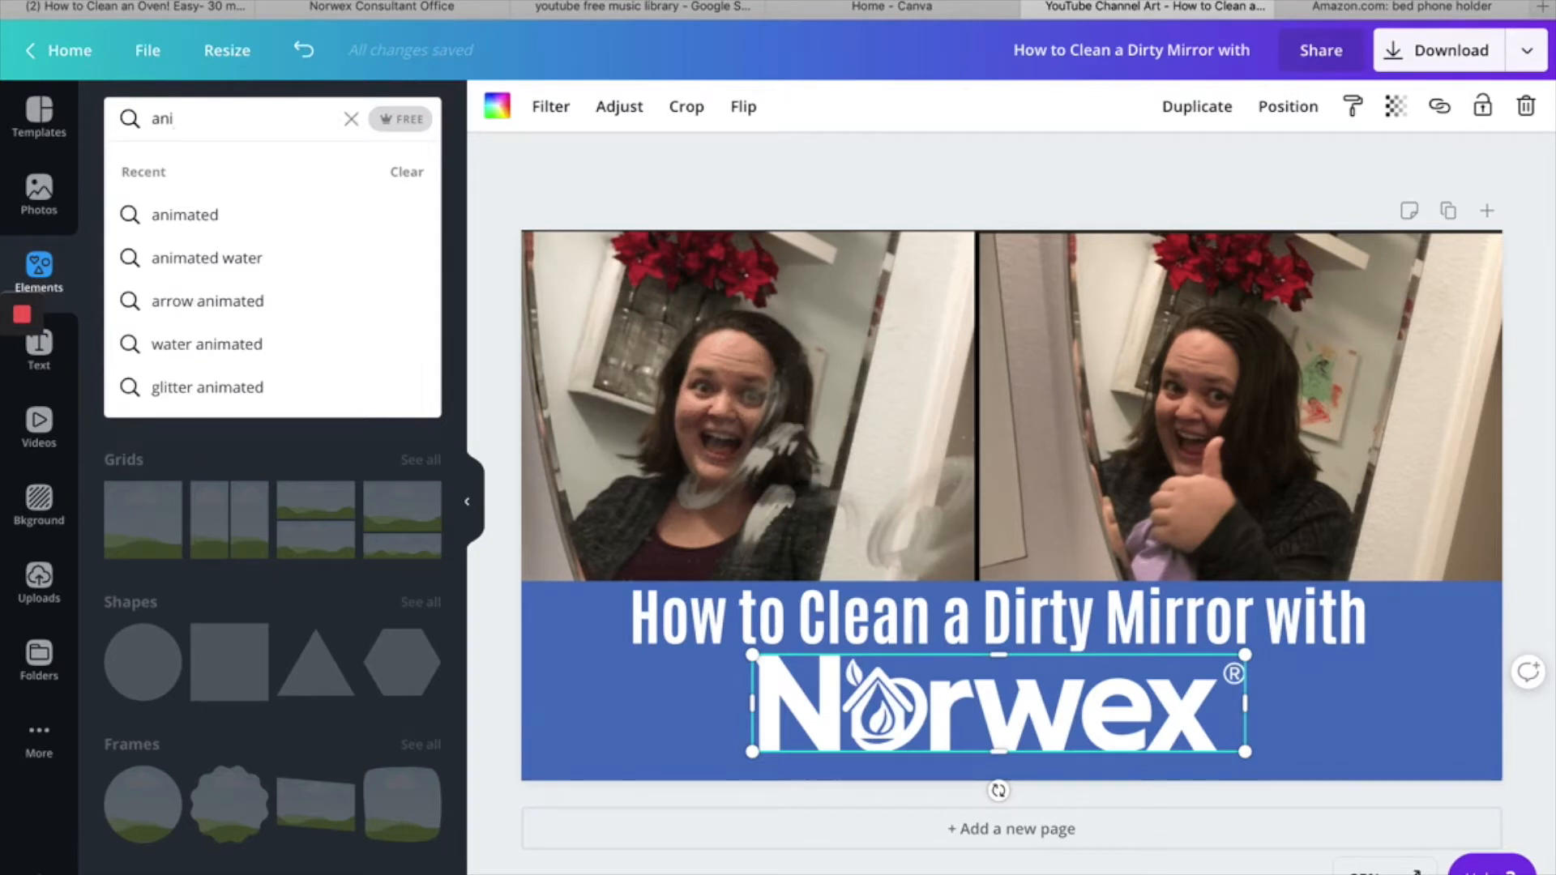
text(animated )
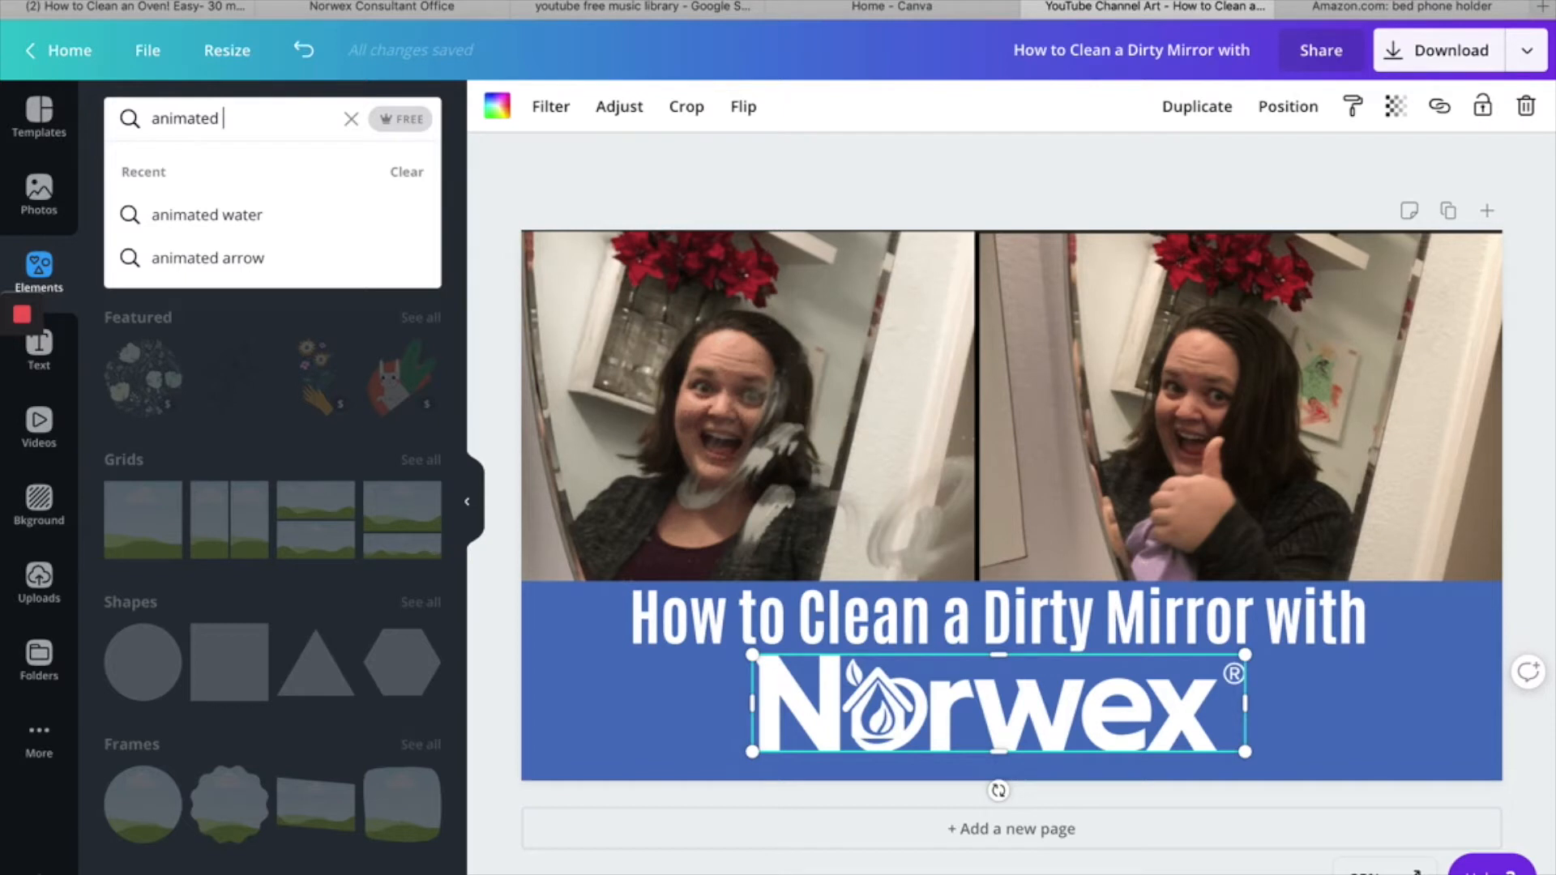
text(arrow)
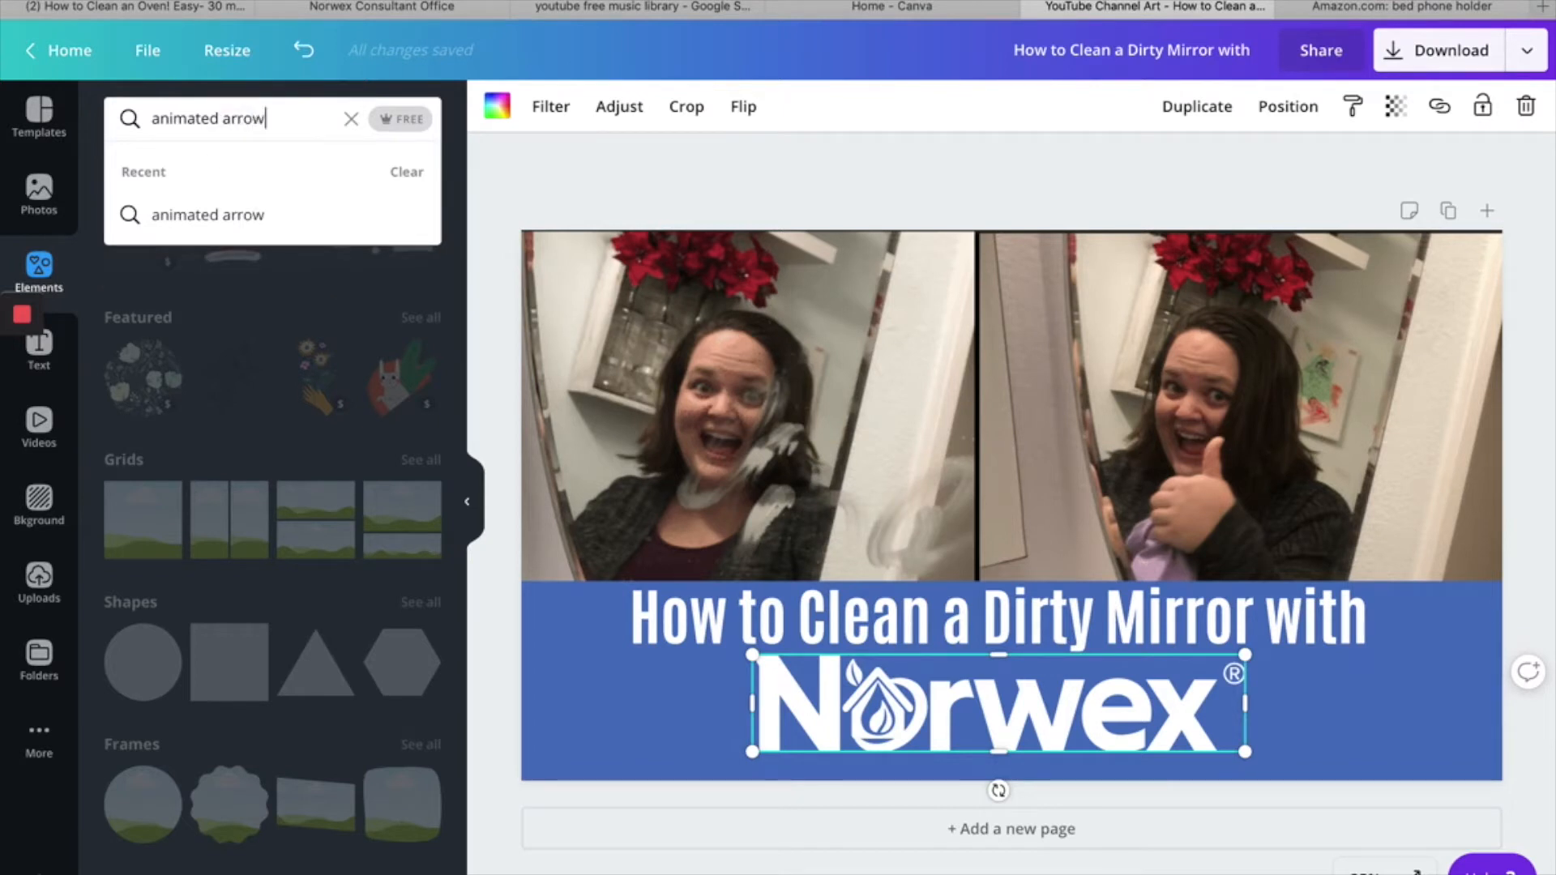
key(Return)
mouse_move(2, 336)
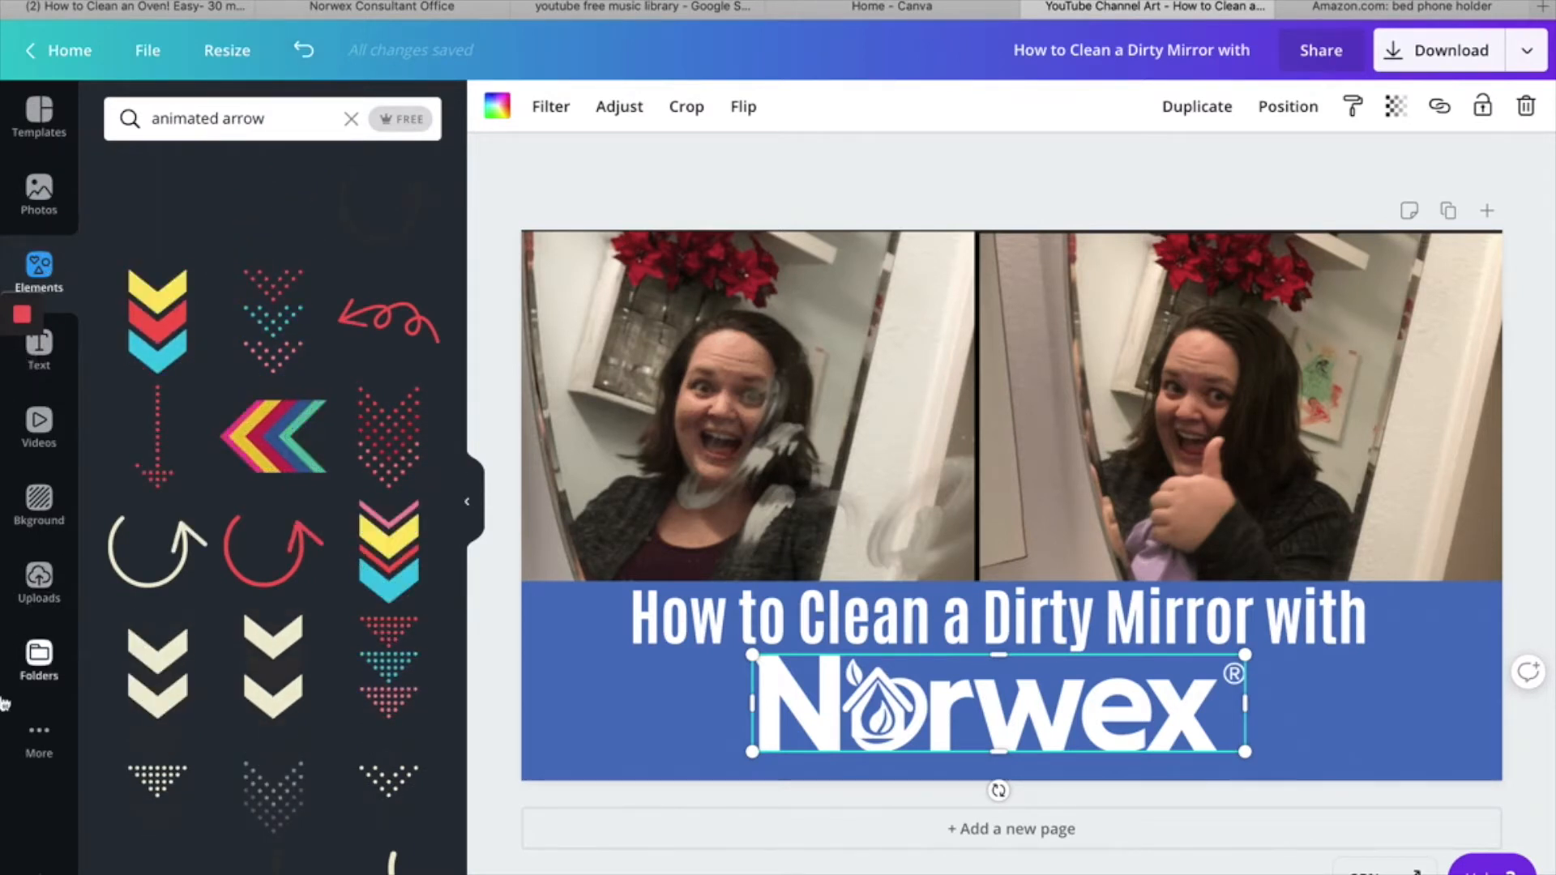
scroll(307, 737, down, 5)
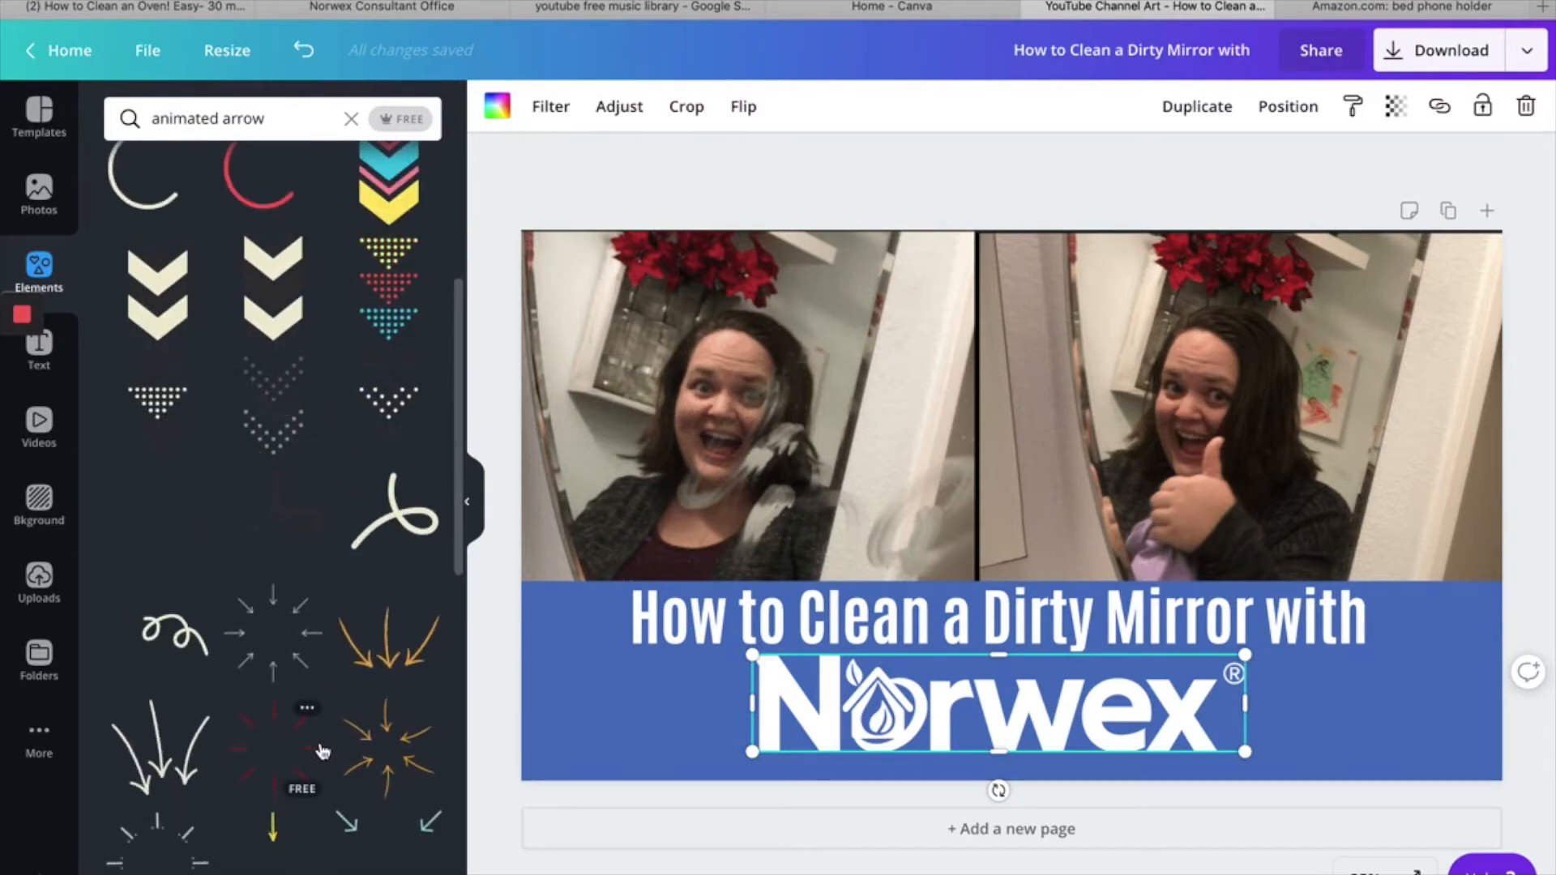
scroll(323, 751, down, 3)
scroll(322, 751, down, 1)
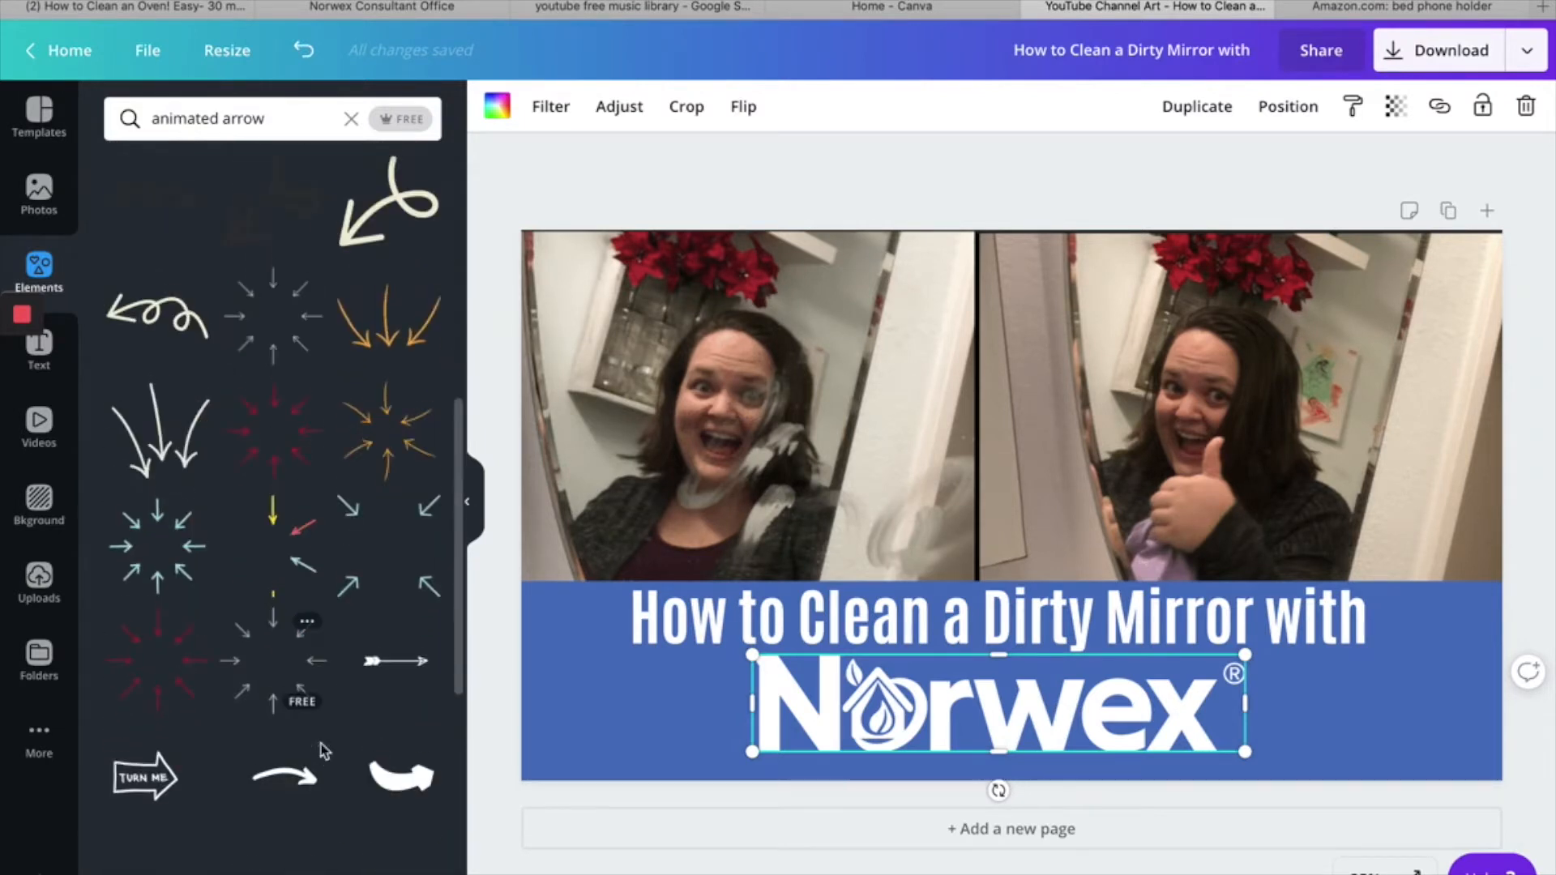
scroll(290, 770, down, 9)
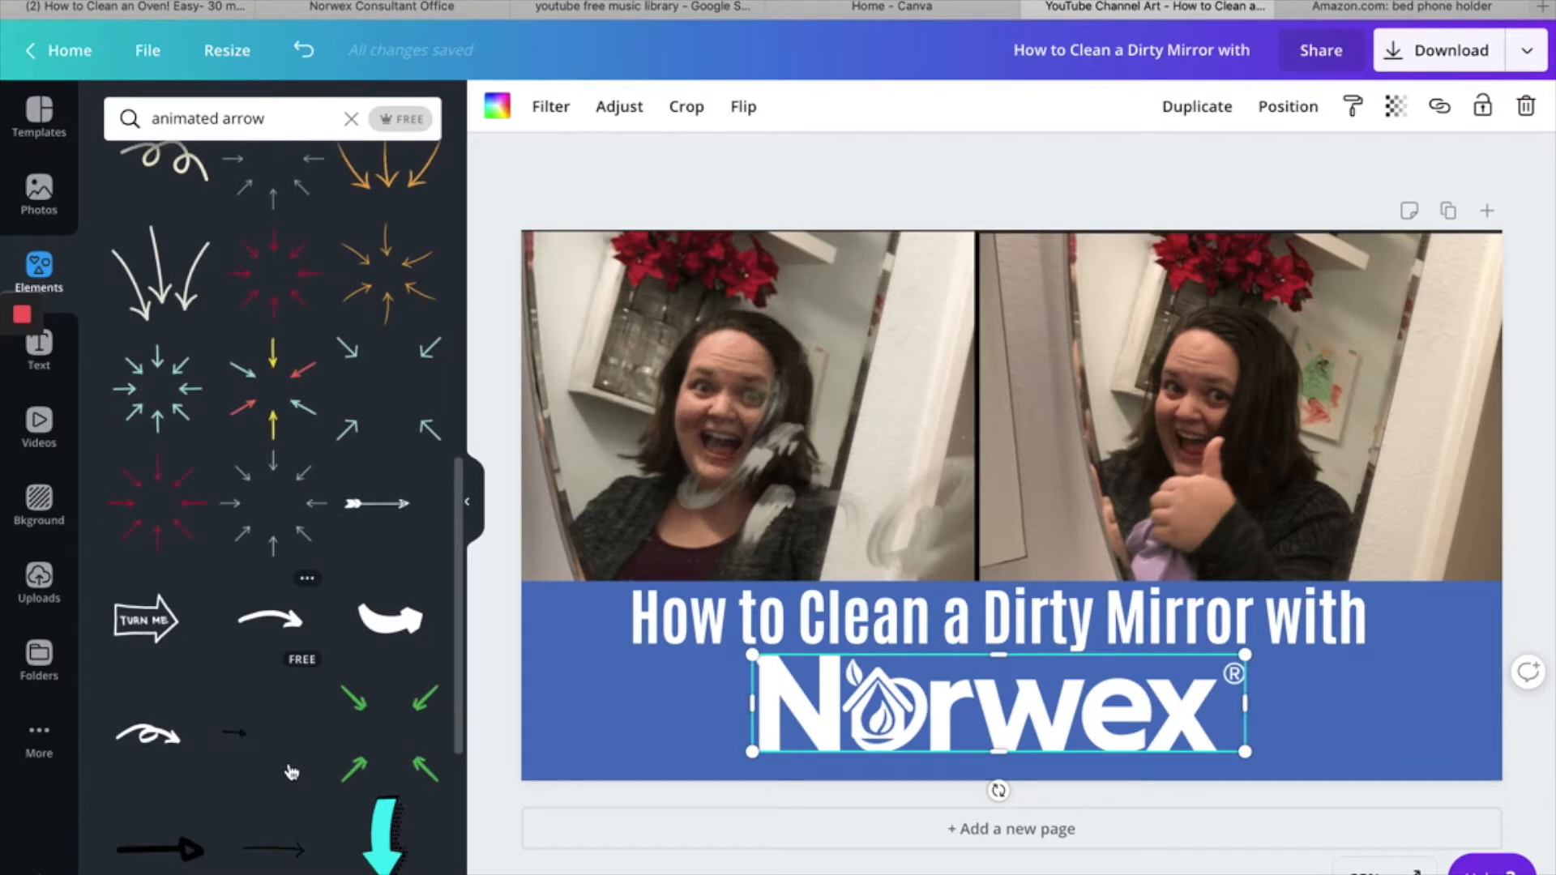
scroll(290, 770, down, 2)
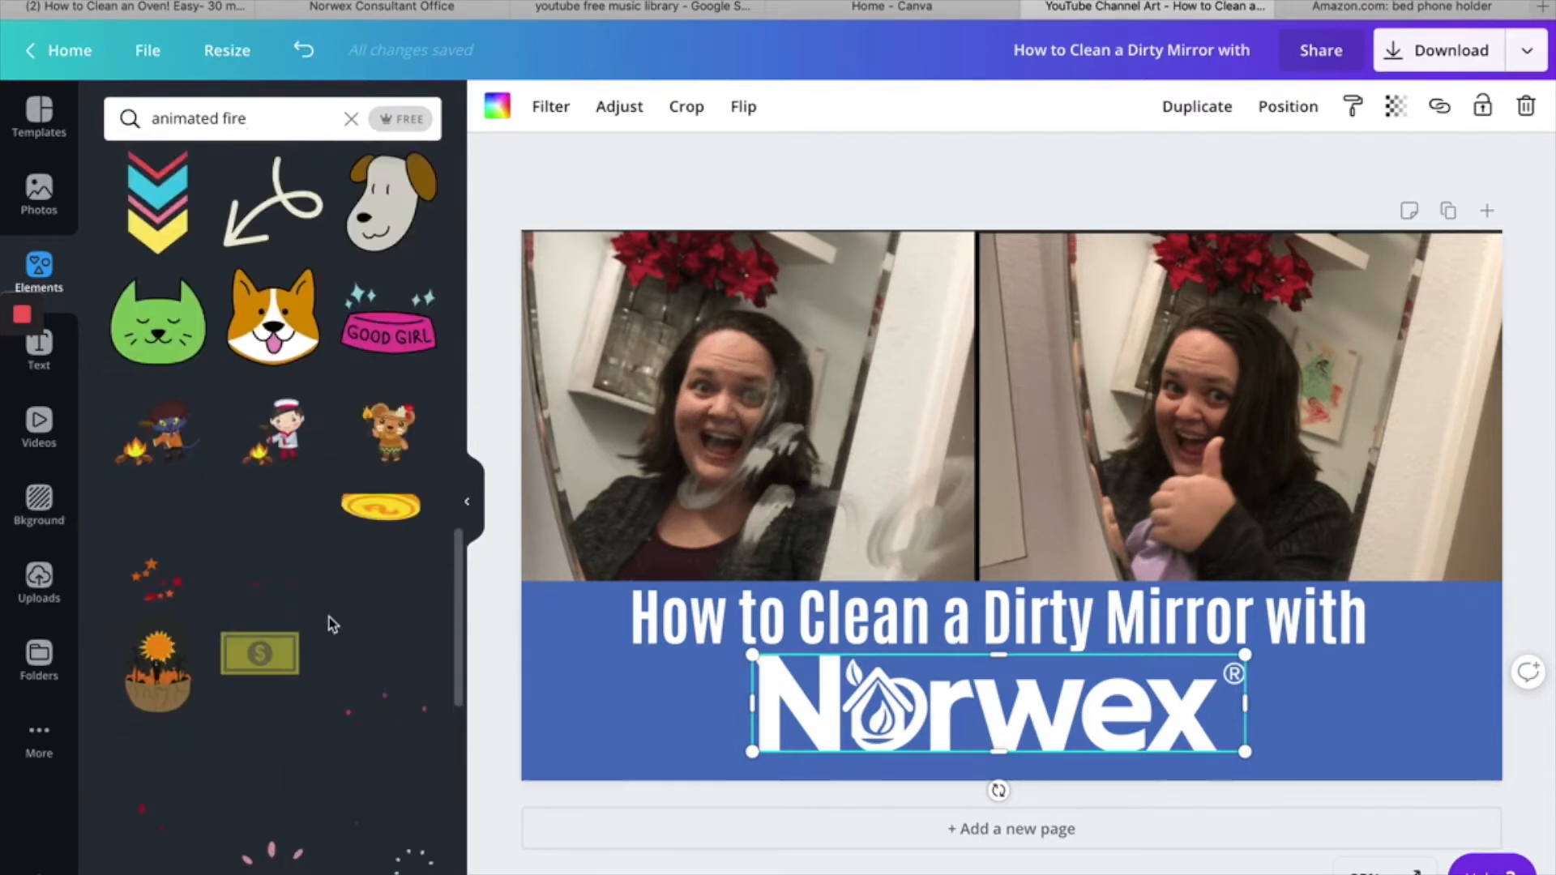
scroll(329, 616, down, 1)
scroll(329, 616, down, 2)
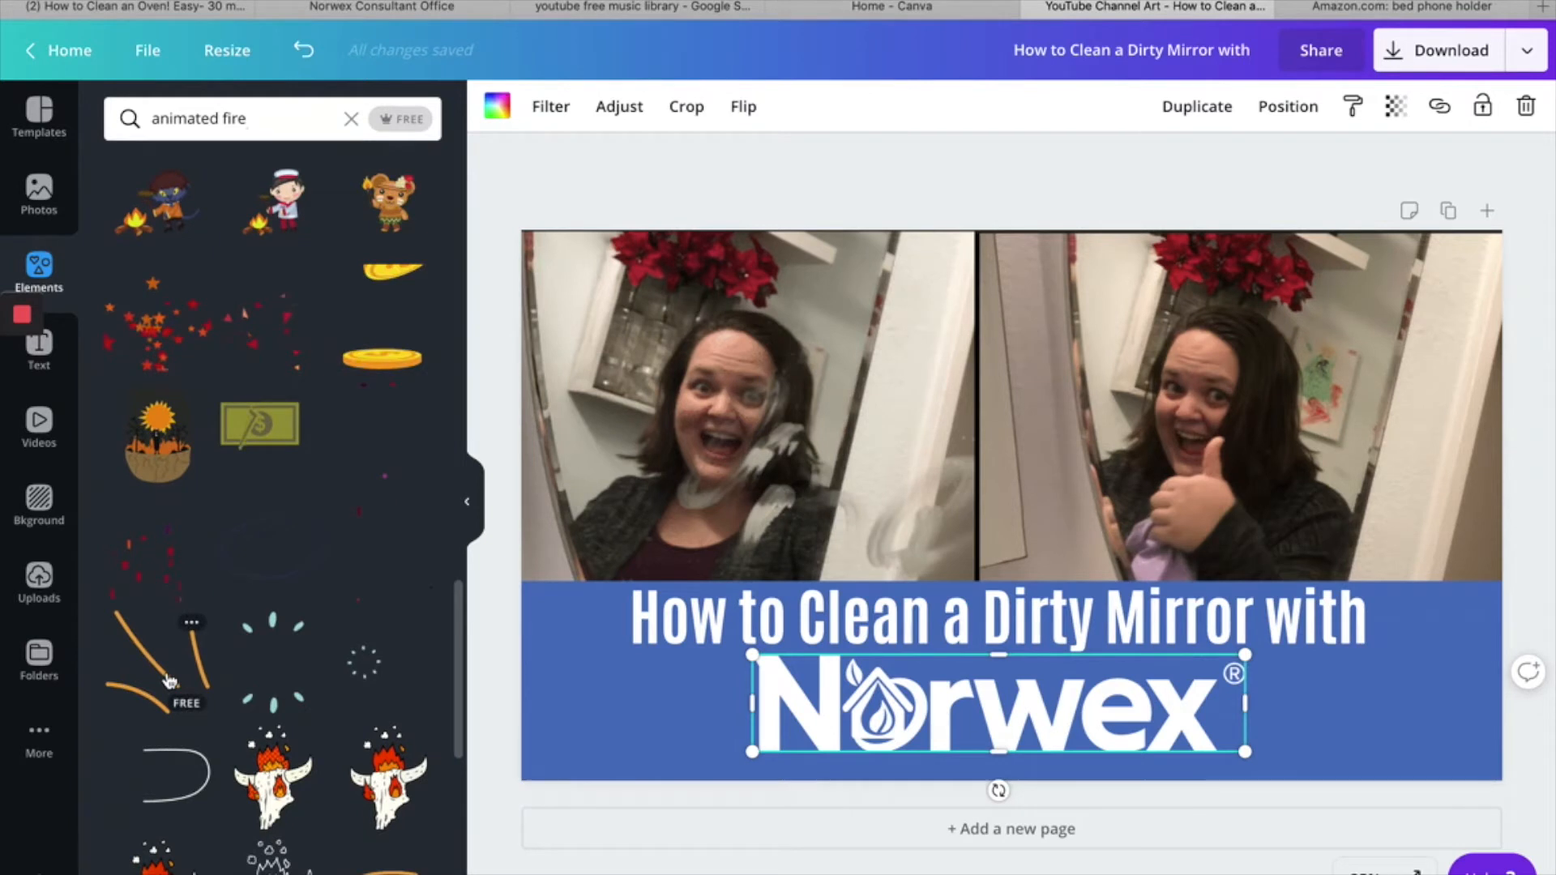
- Add the white burst-lines graphic from the "animated fire" elements, shrink it, and tilt it beside the left end of the Norwex logo
scroll(168, 679, down, 4)
scroll(169, 679, down, 2)
click(387, 584)
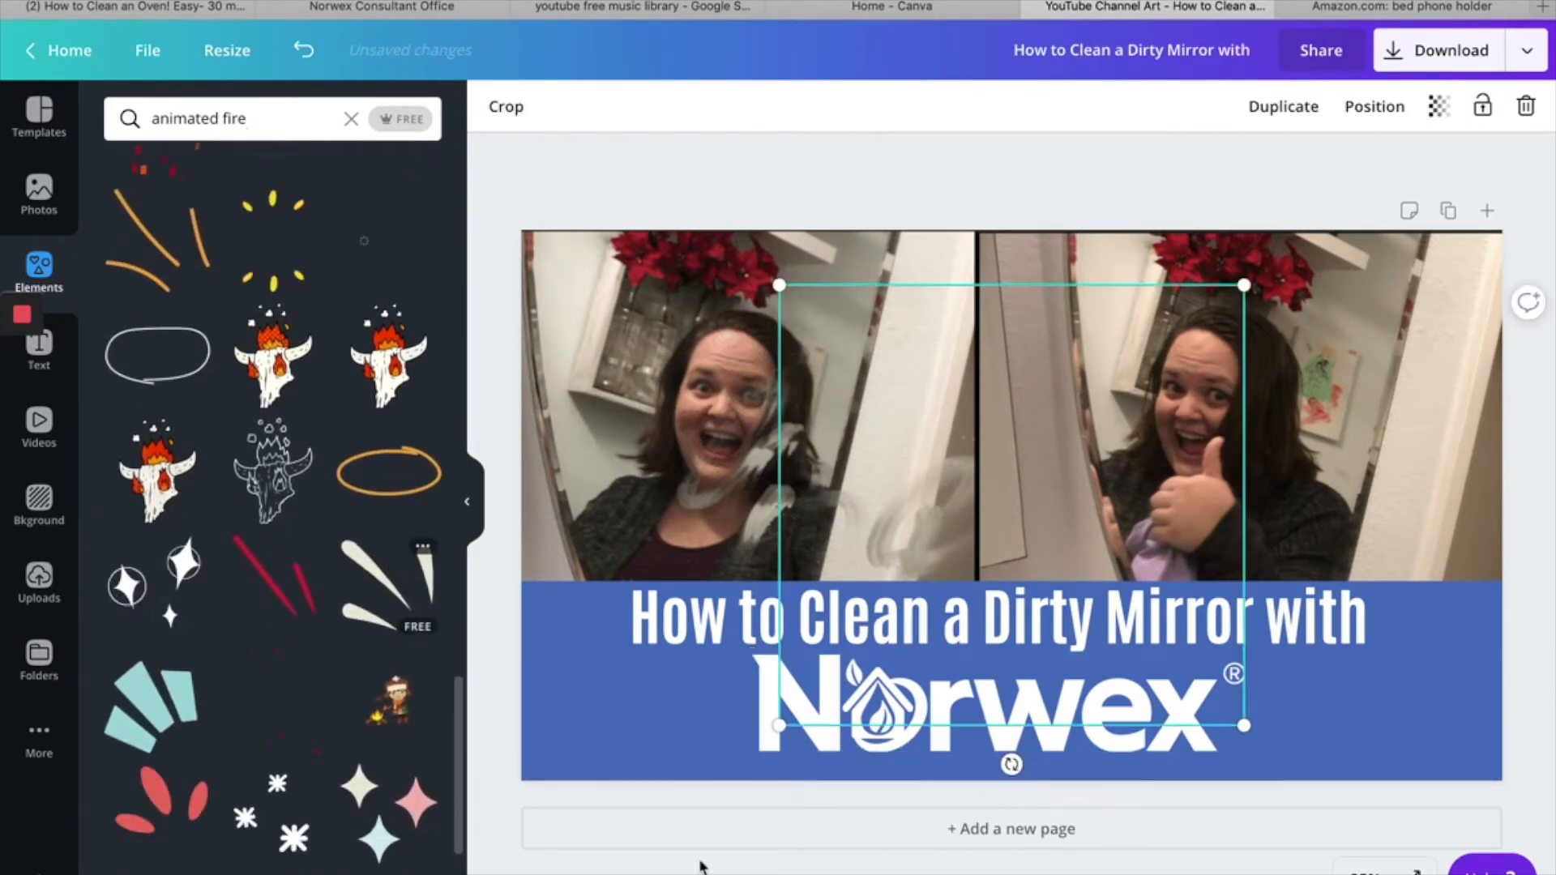
drag(1244, 286, 900, 611)
drag(855, 703, 702, 728)
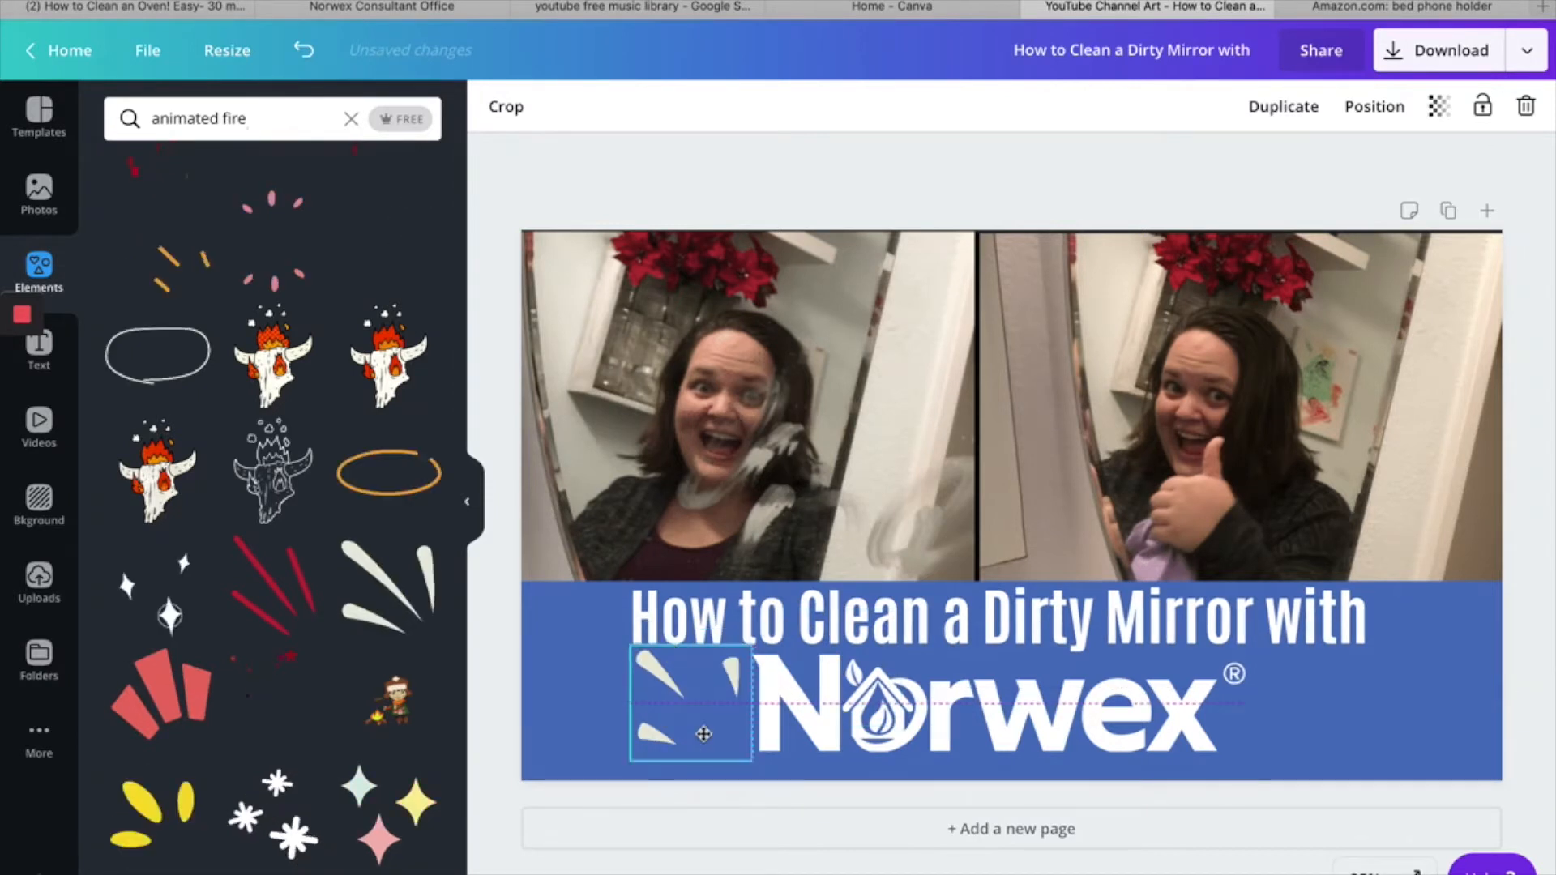
drag(747, 760, 722, 777)
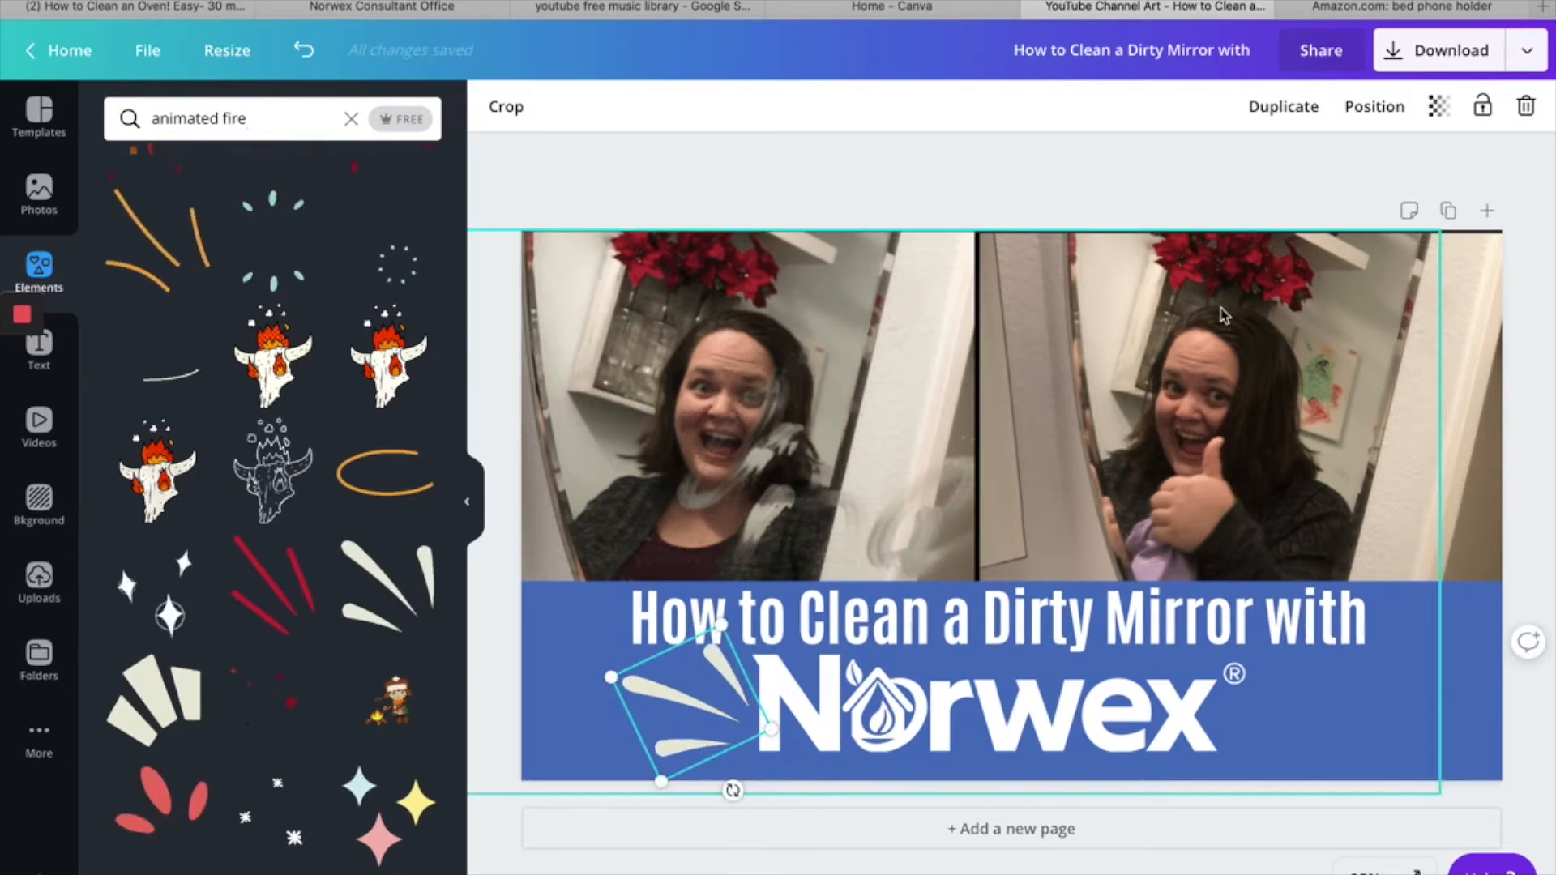
- Duplicate the burst-lines graphic, place the copy beside the right end of the Norwex logo, and rotate it to point outward
click(1276, 108)
drag(723, 653, 1357, 729)
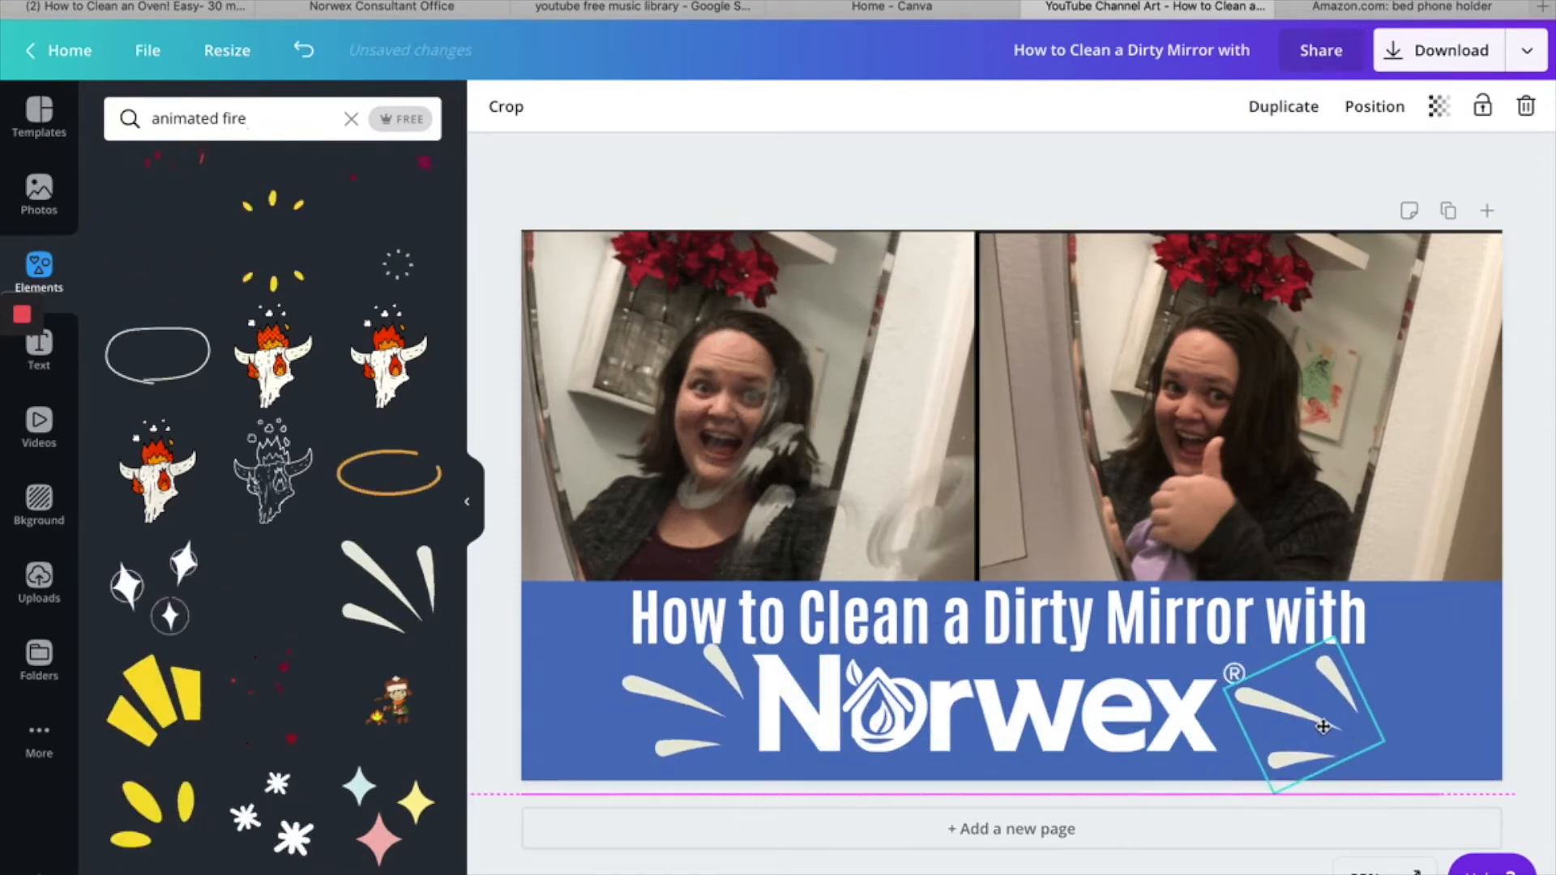
drag(1346, 803, 1056, 547)
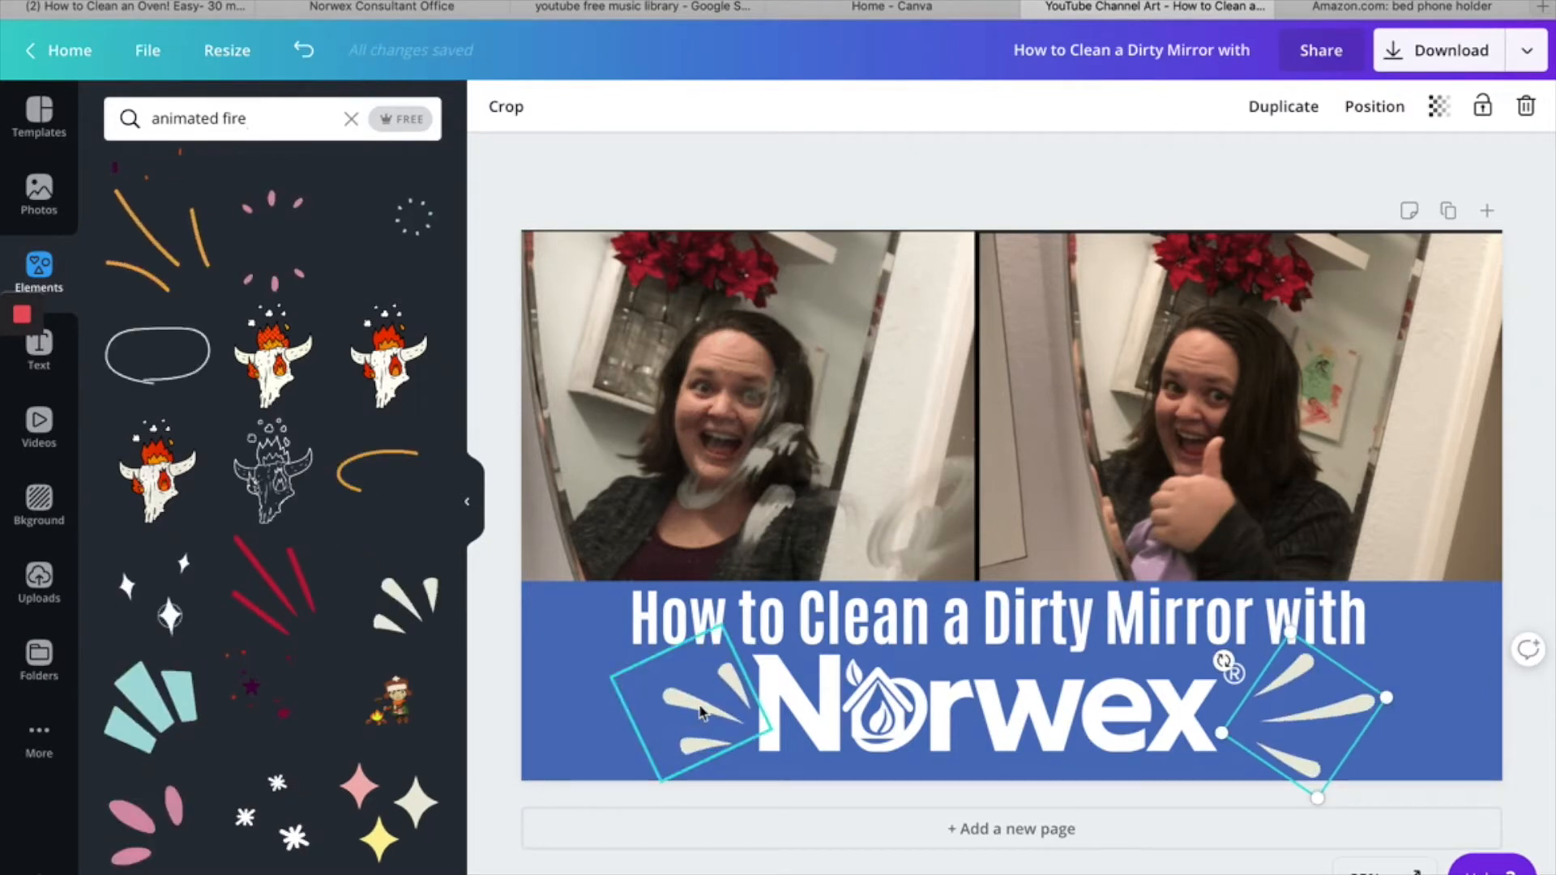
drag(1276, 722, 1254, 719)
- Duplicate the title text, move the copy over the before photo, change it to "Dirty", and set its font size to 144
click(857, 620)
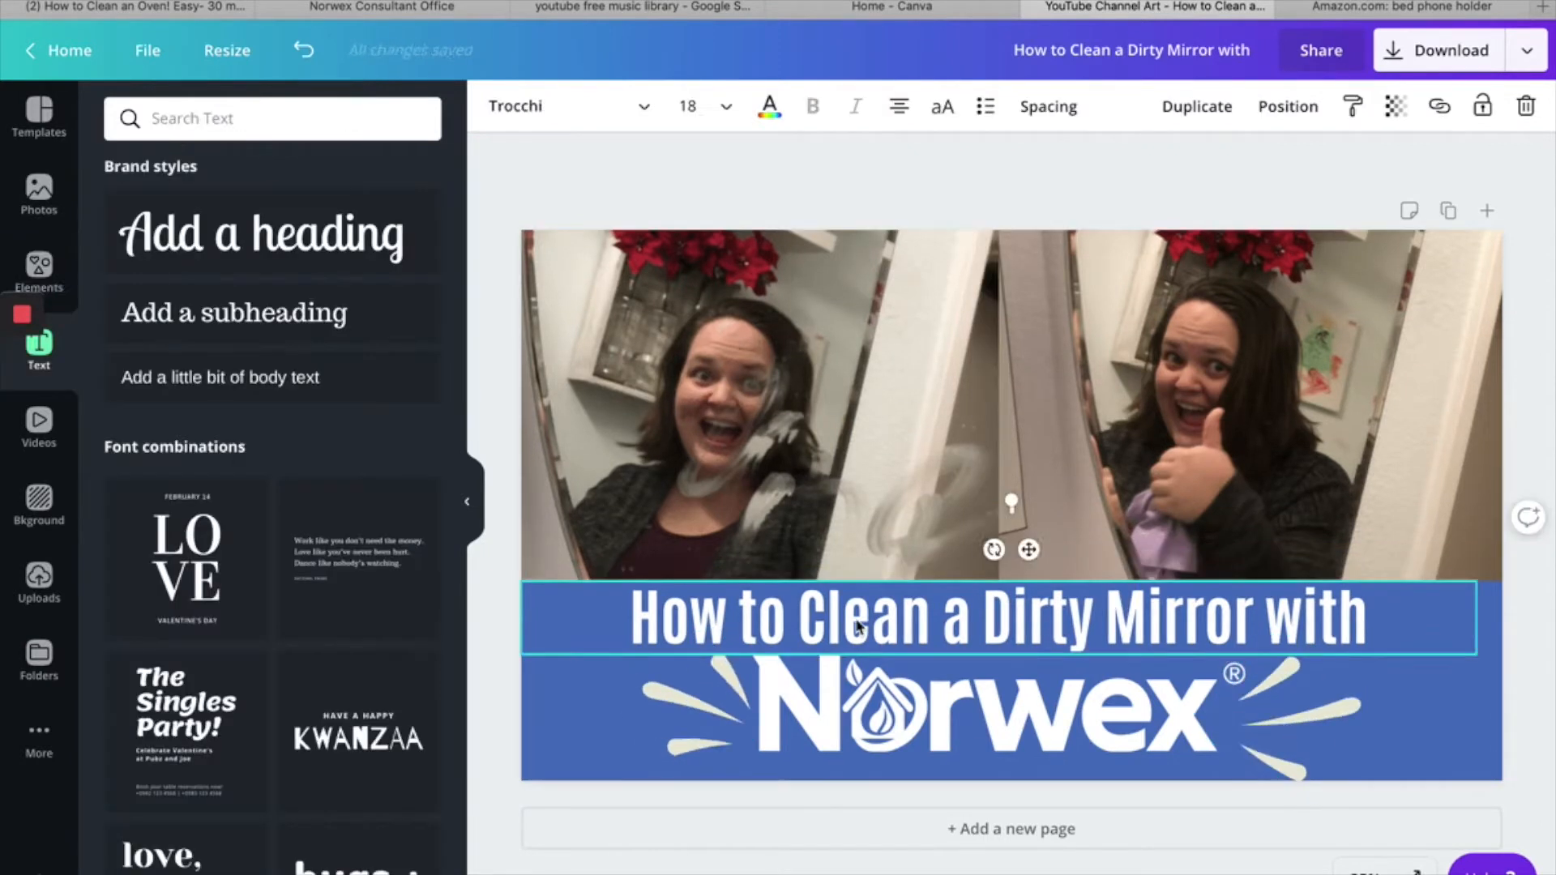
click(1197, 108)
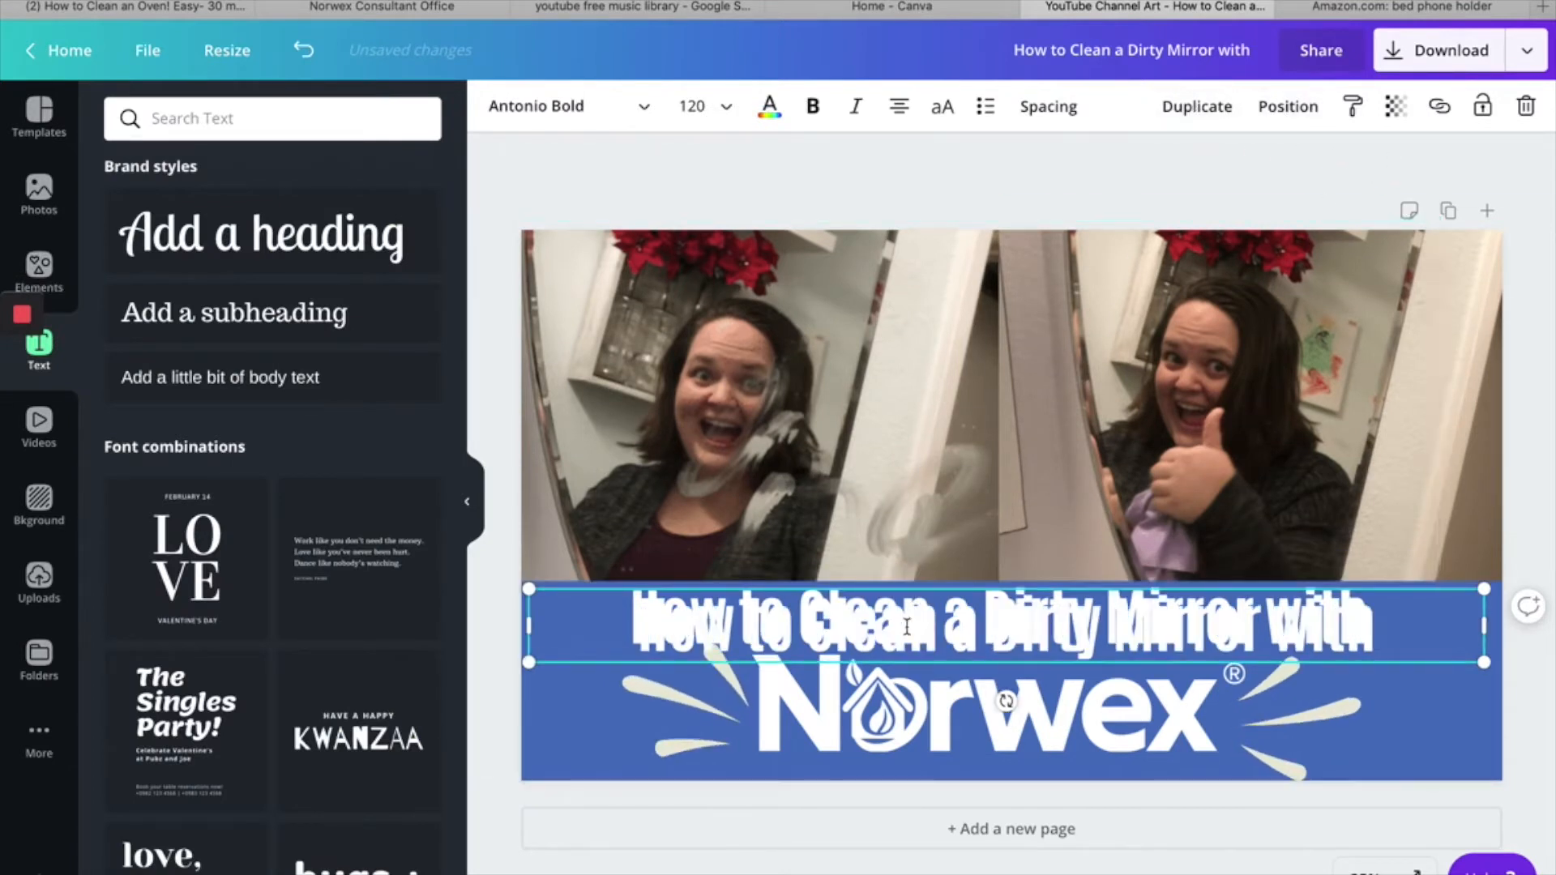
drag(1347, 601, 659, 409)
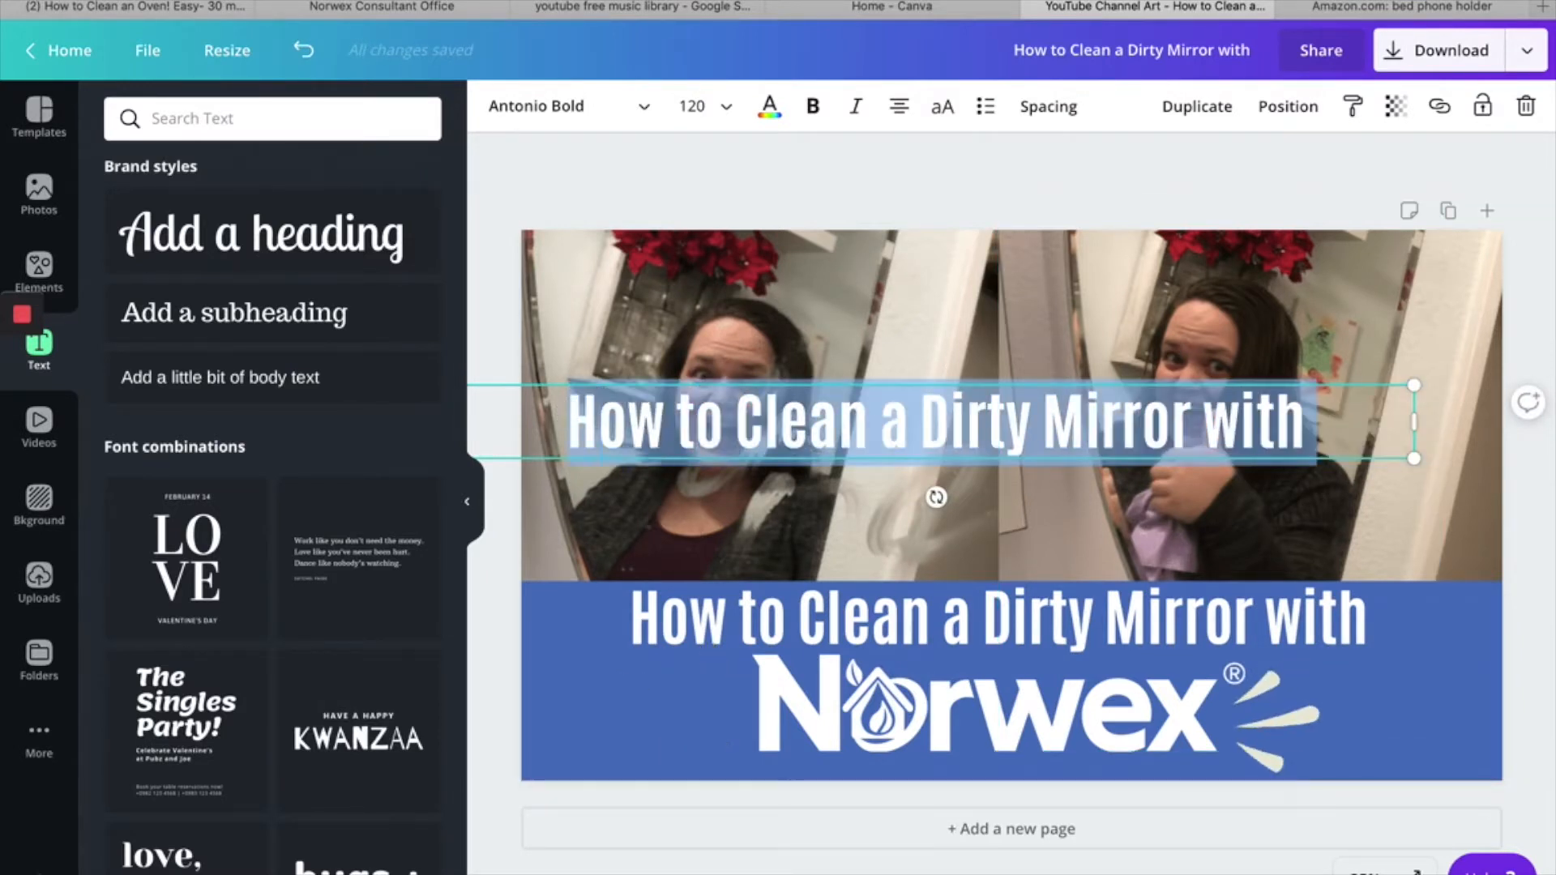
text(Dirty)
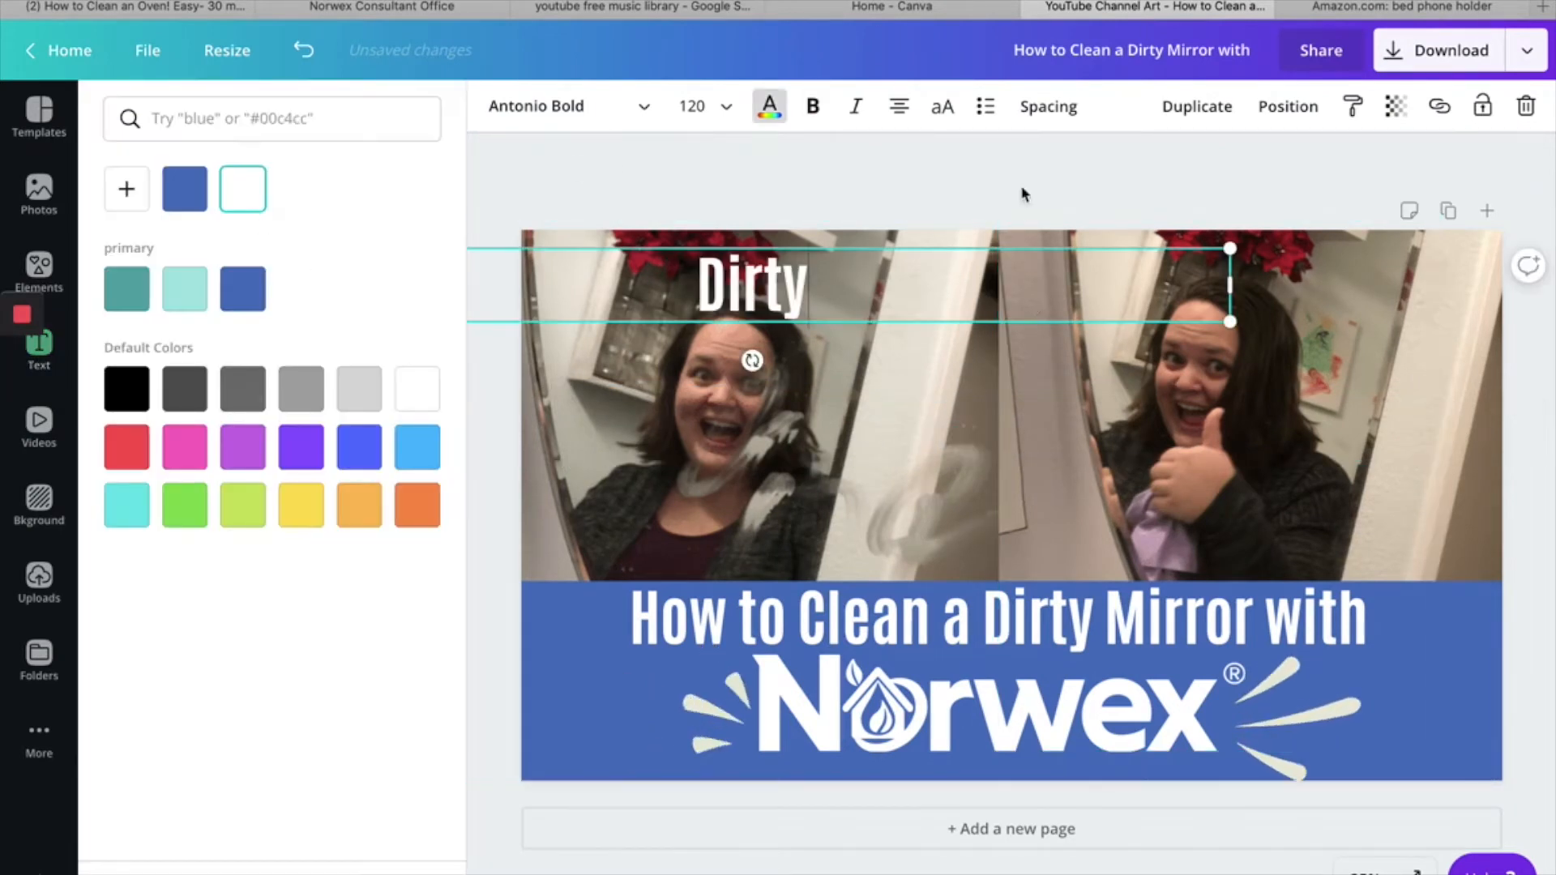
click(730, 113)
click(717, 644)
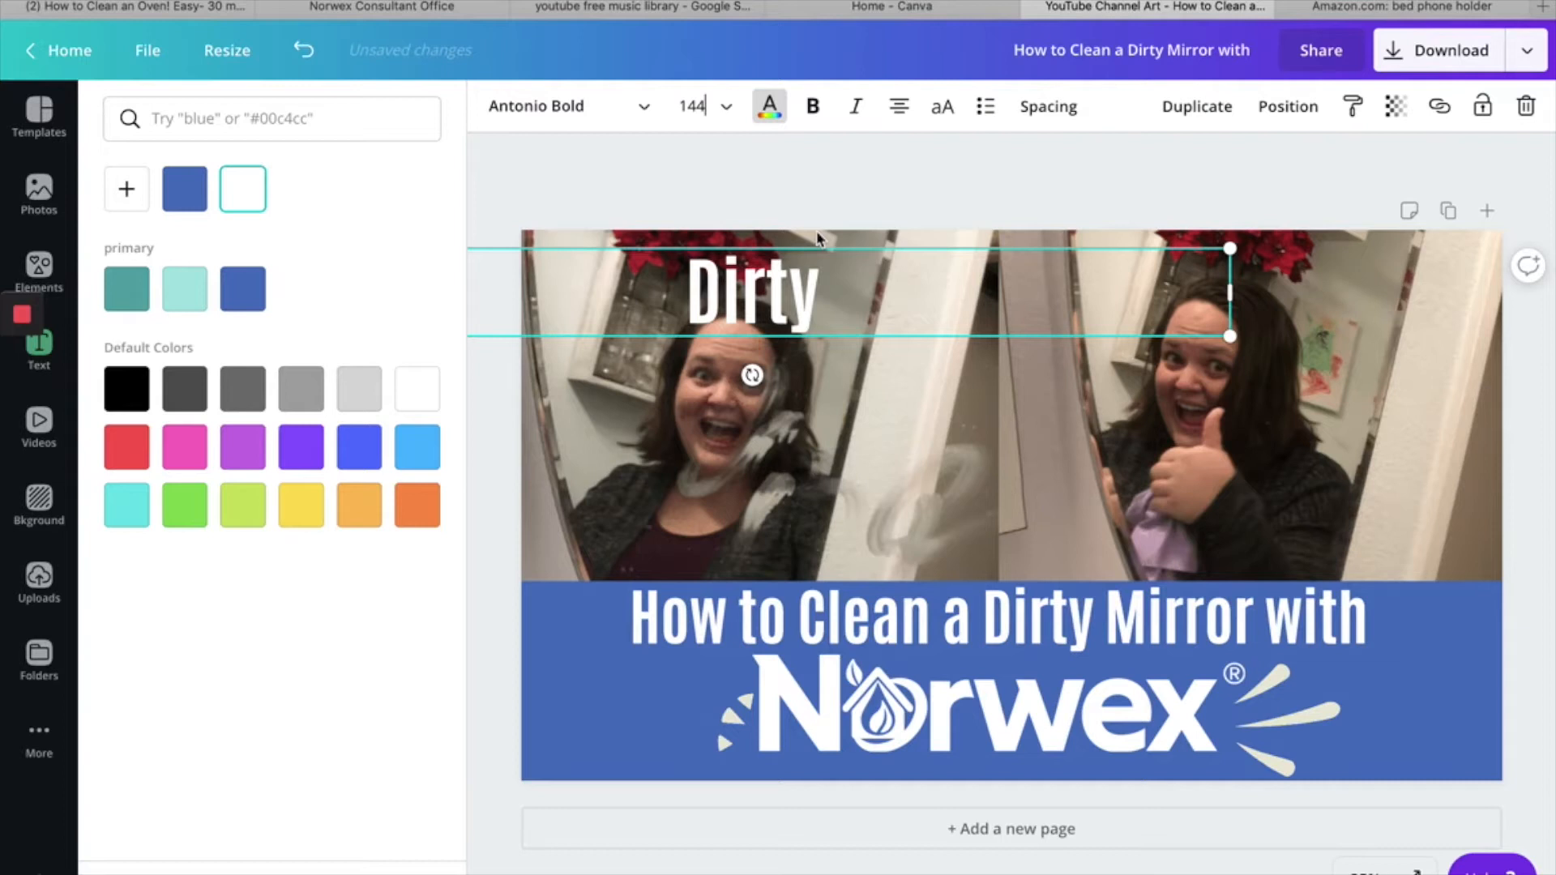
- Duplicate the "Dirty" caption, move the copy over the after photo, and change its text to "Clean!"
click(1196, 109)
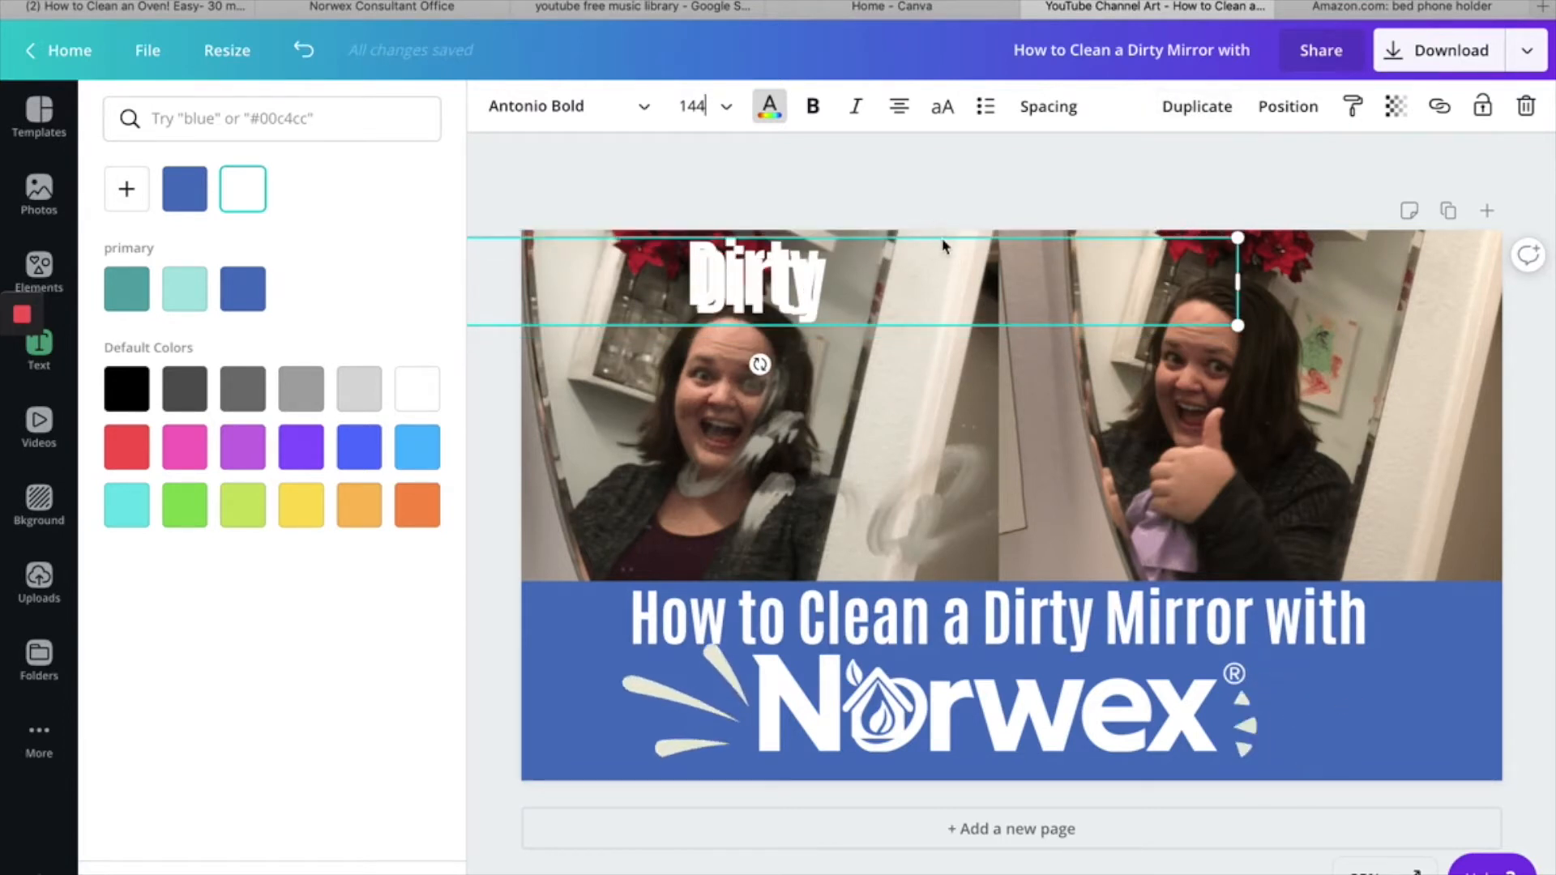
drag(942, 245, 1421, 230)
drag(1366, 316, 1365, 317)
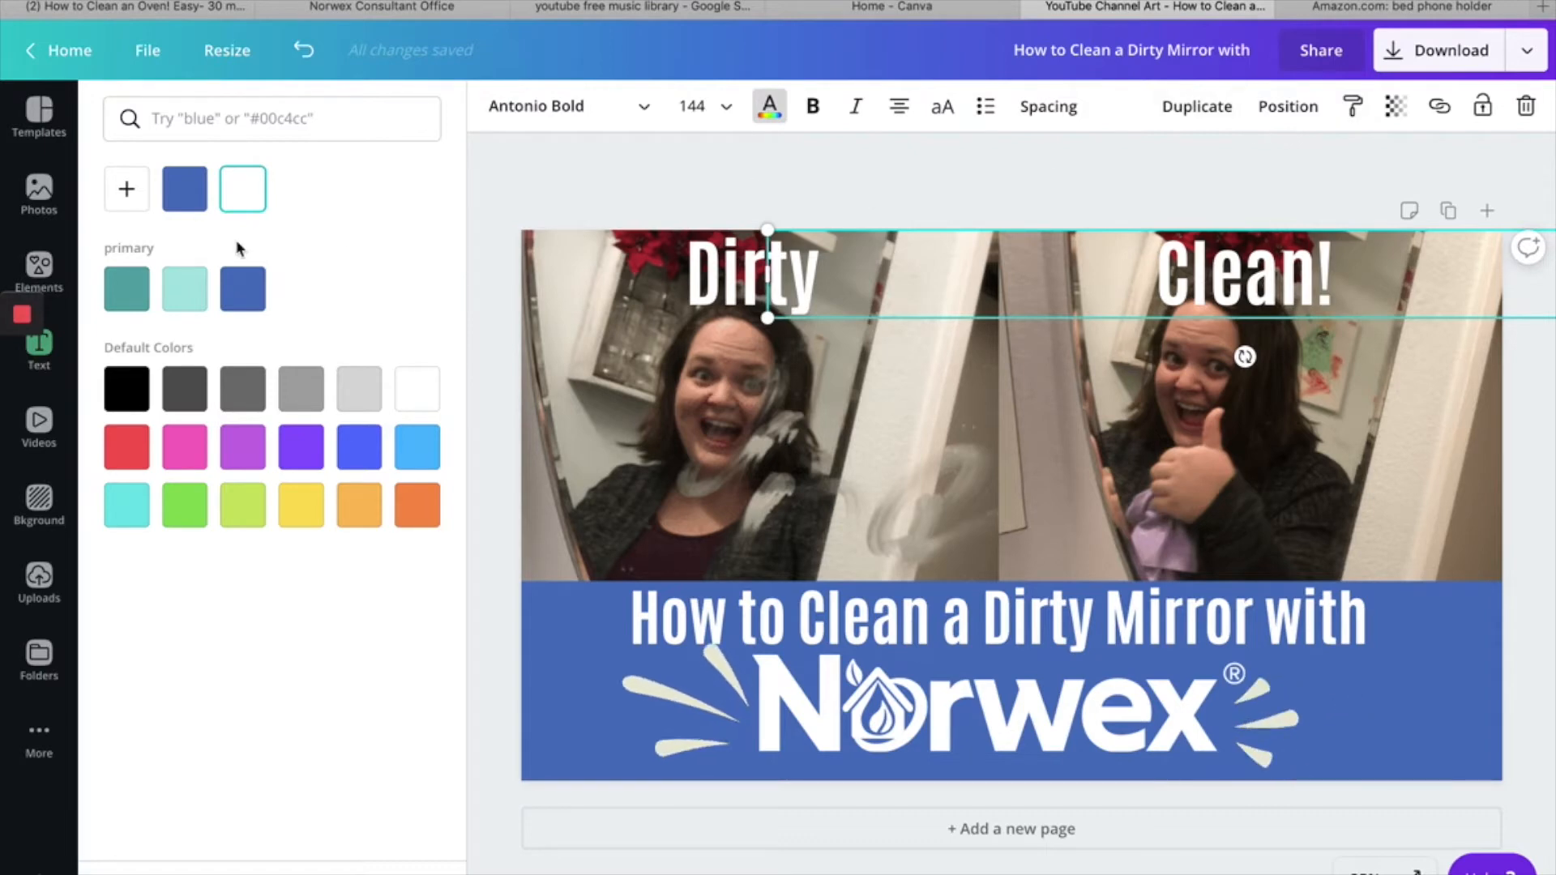
- Search the elements for "animated arrow" and add the thick white curved arrow to the design
click(29, 270)
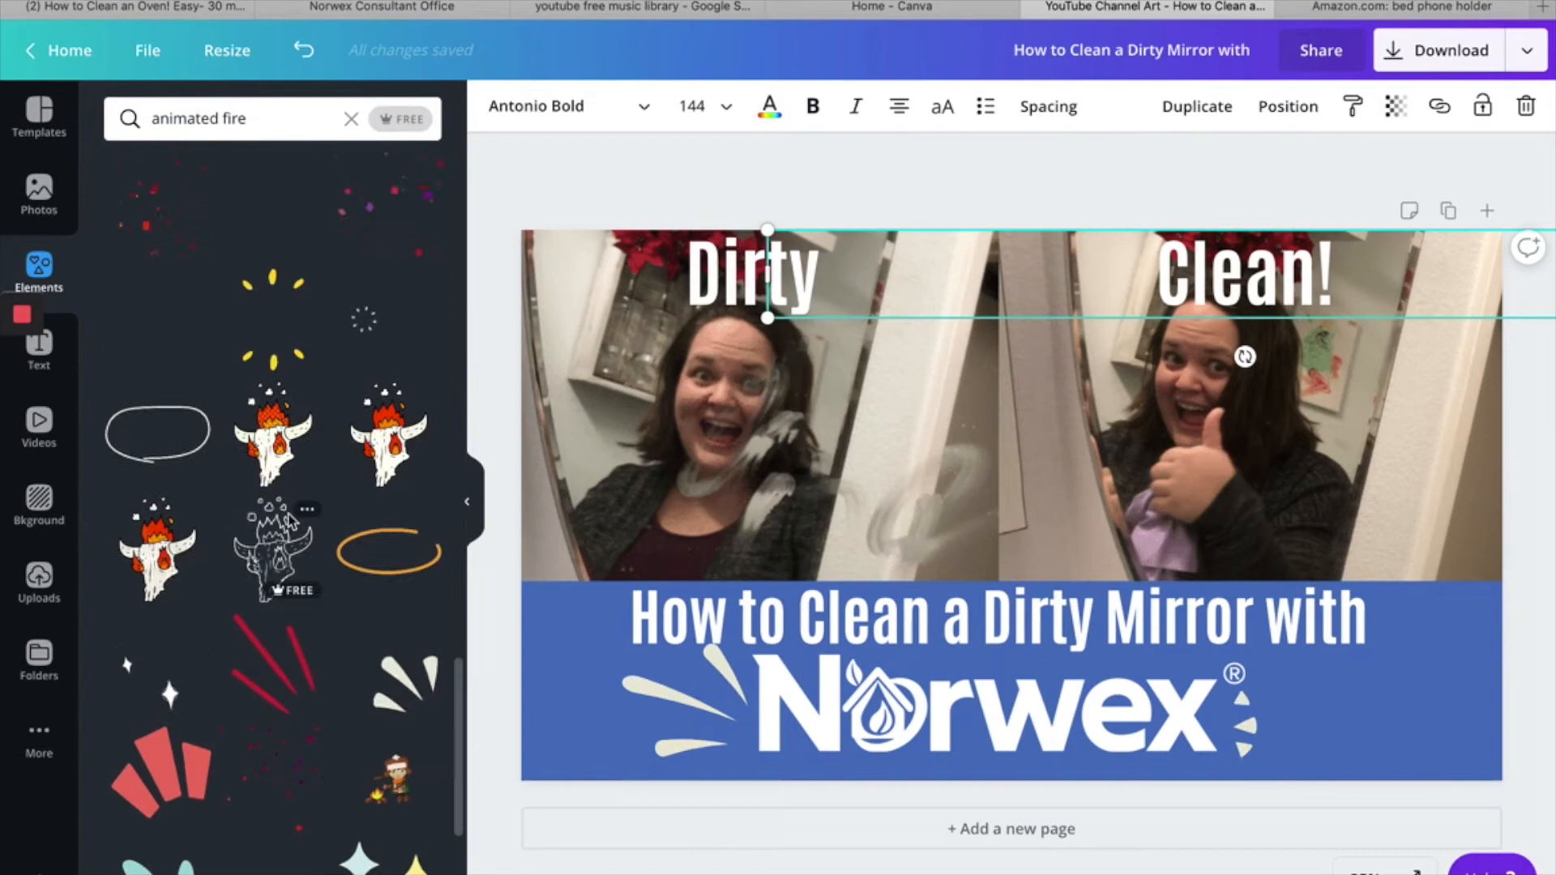
scroll(289, 519, up, 3)
scroll(292, 521, up, 10)
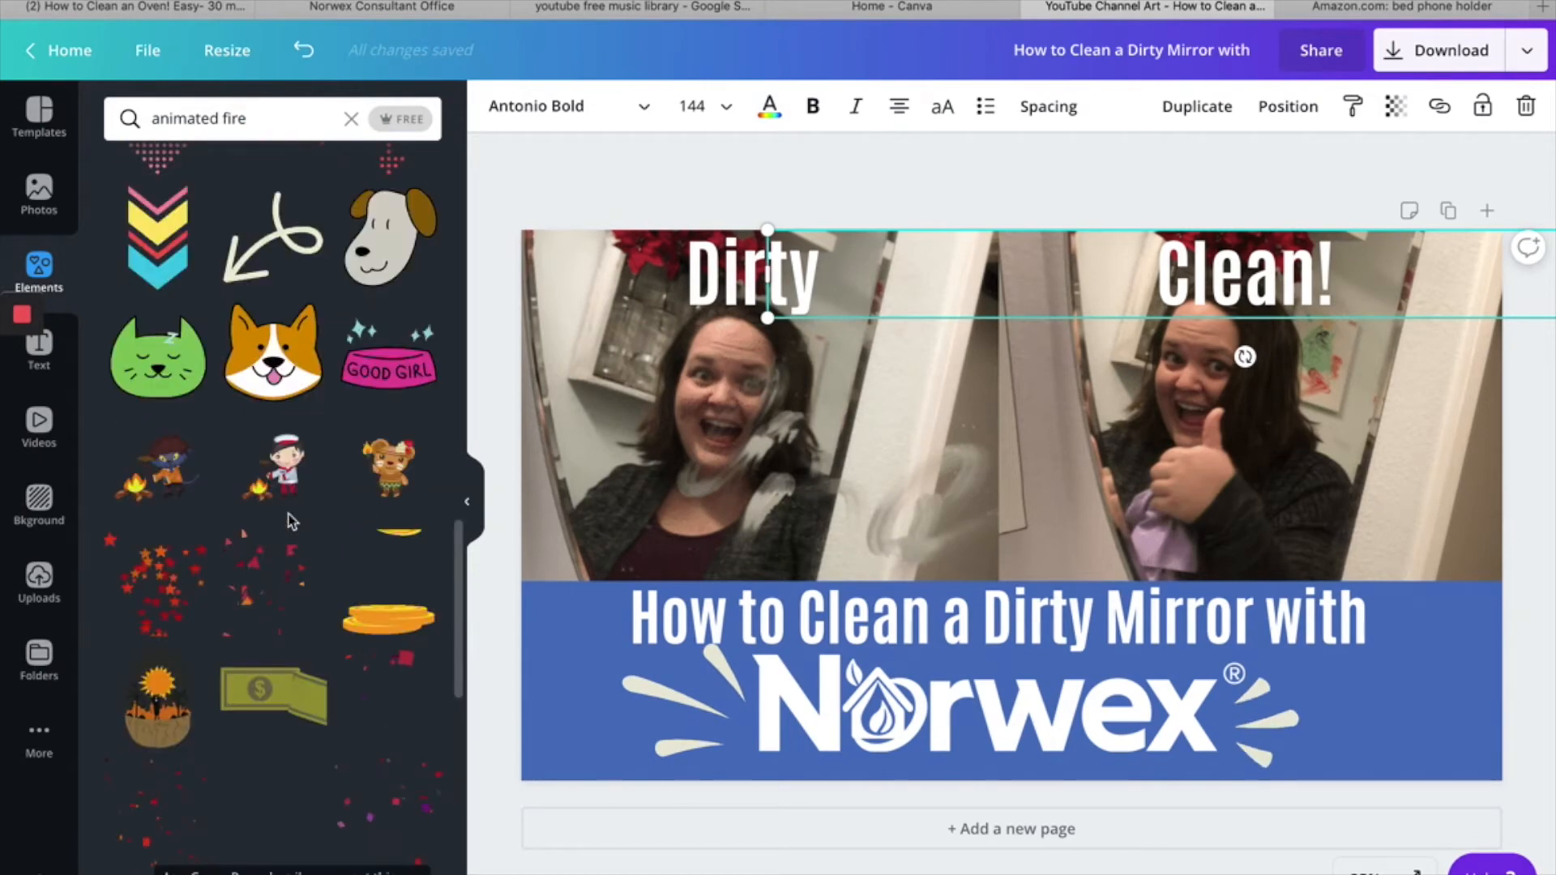
click(264, 115)
key(shift+Left)
key(shift+Left)
key(shift+Left)
key(shift+Left)
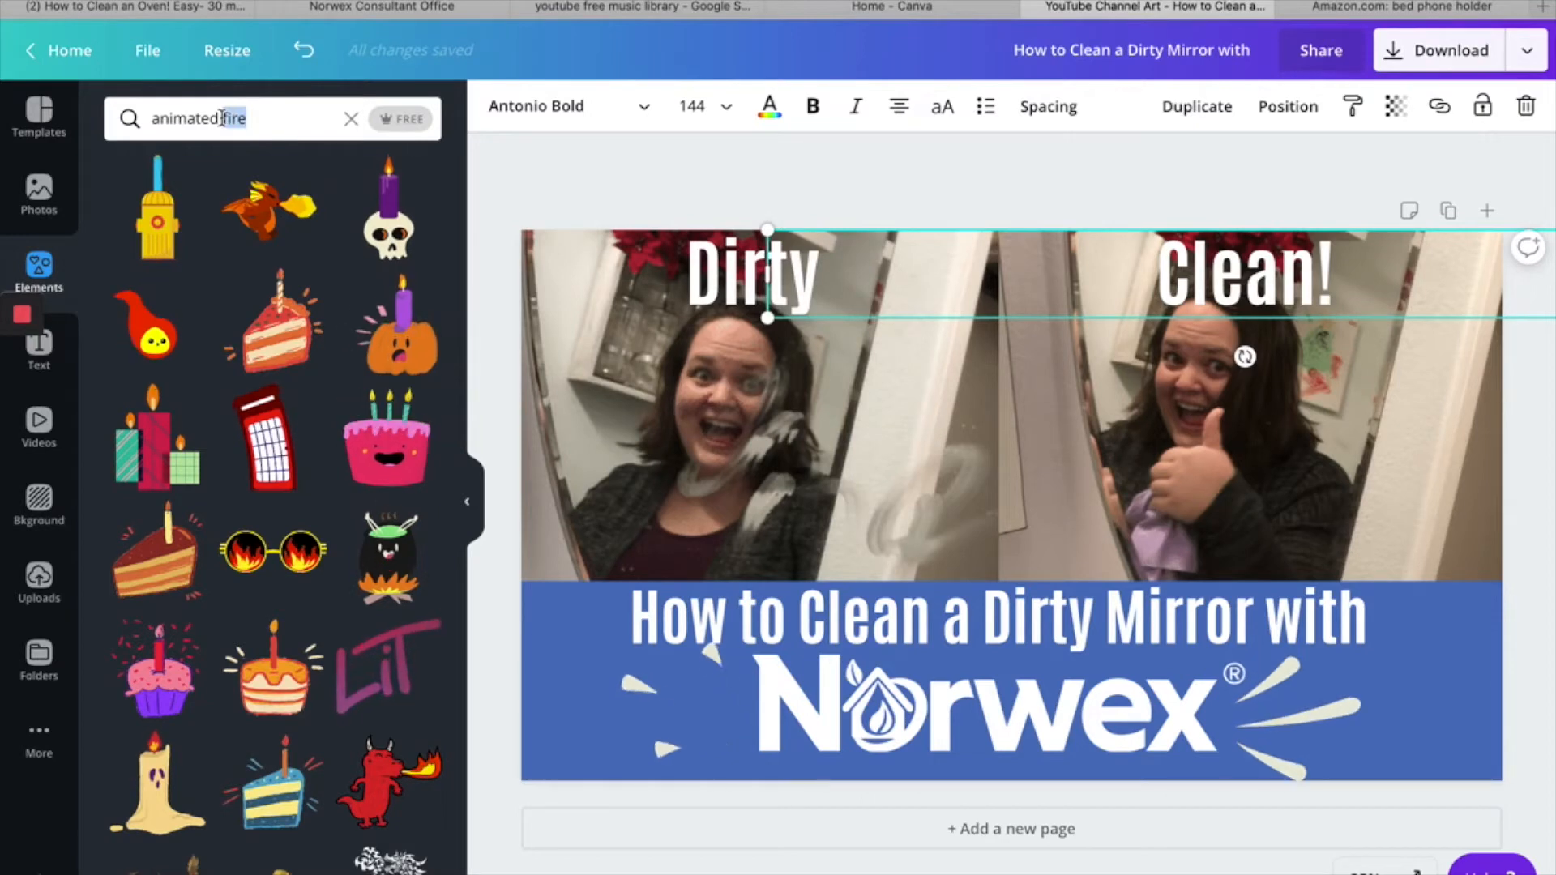
text(arrow)
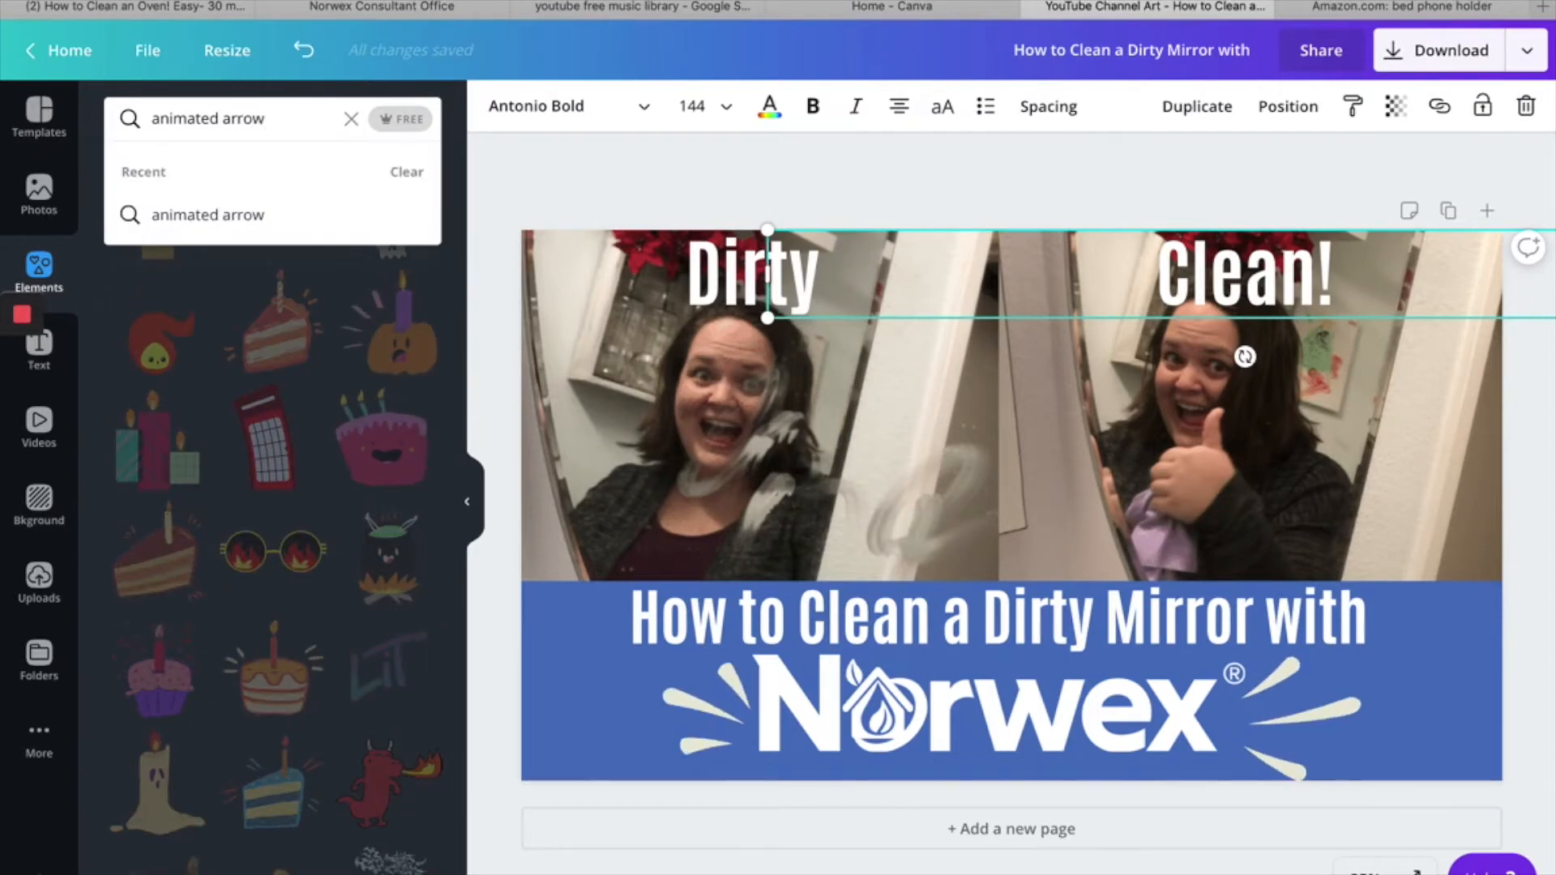
key(Return)
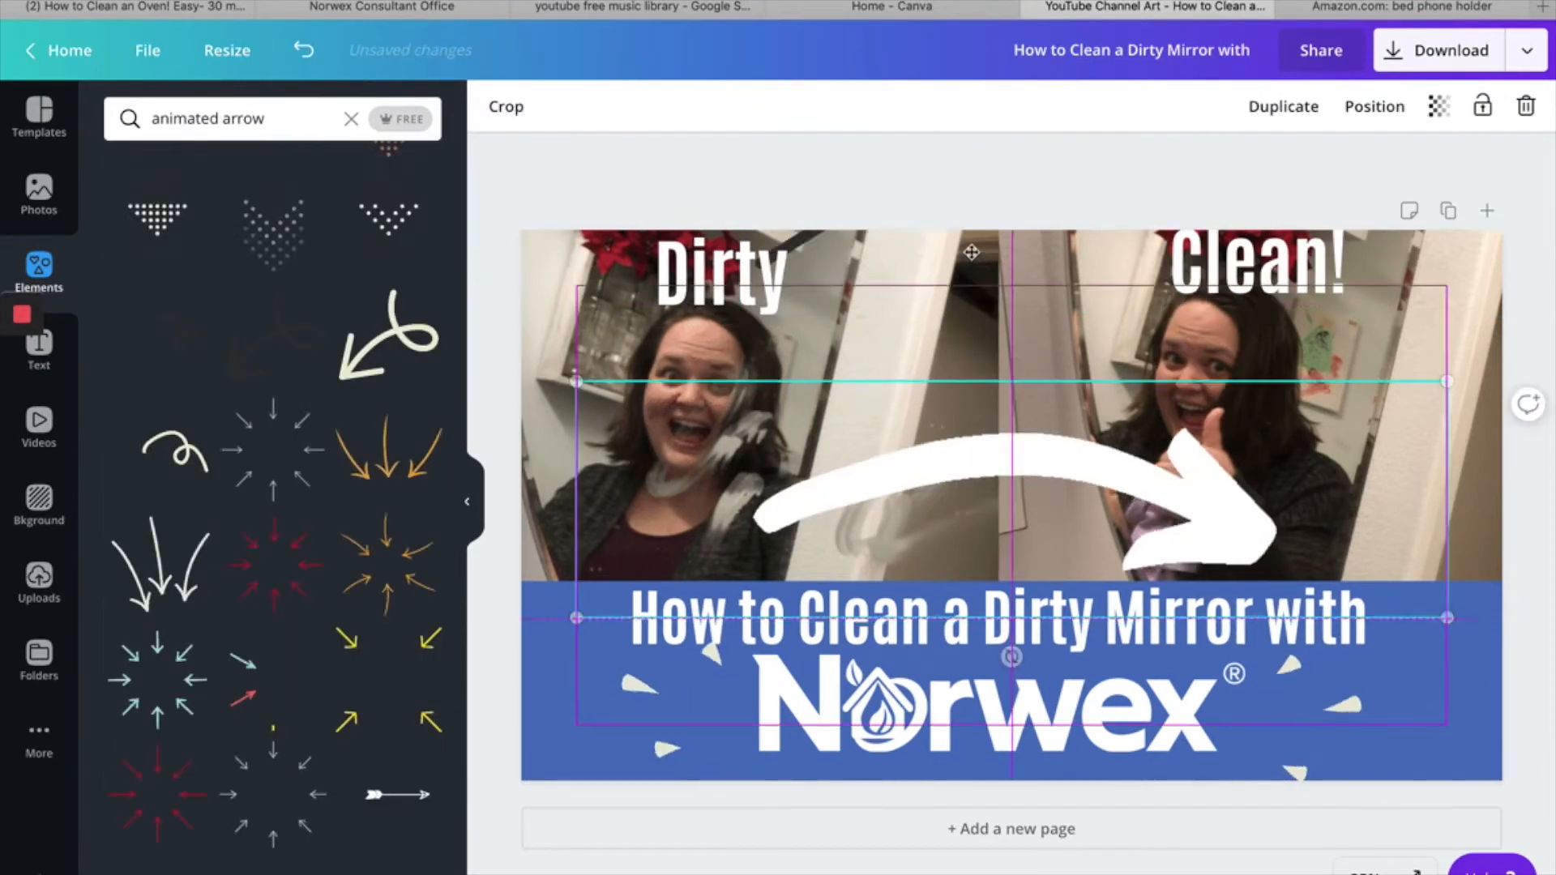
drag(973, 486, 951, 295)
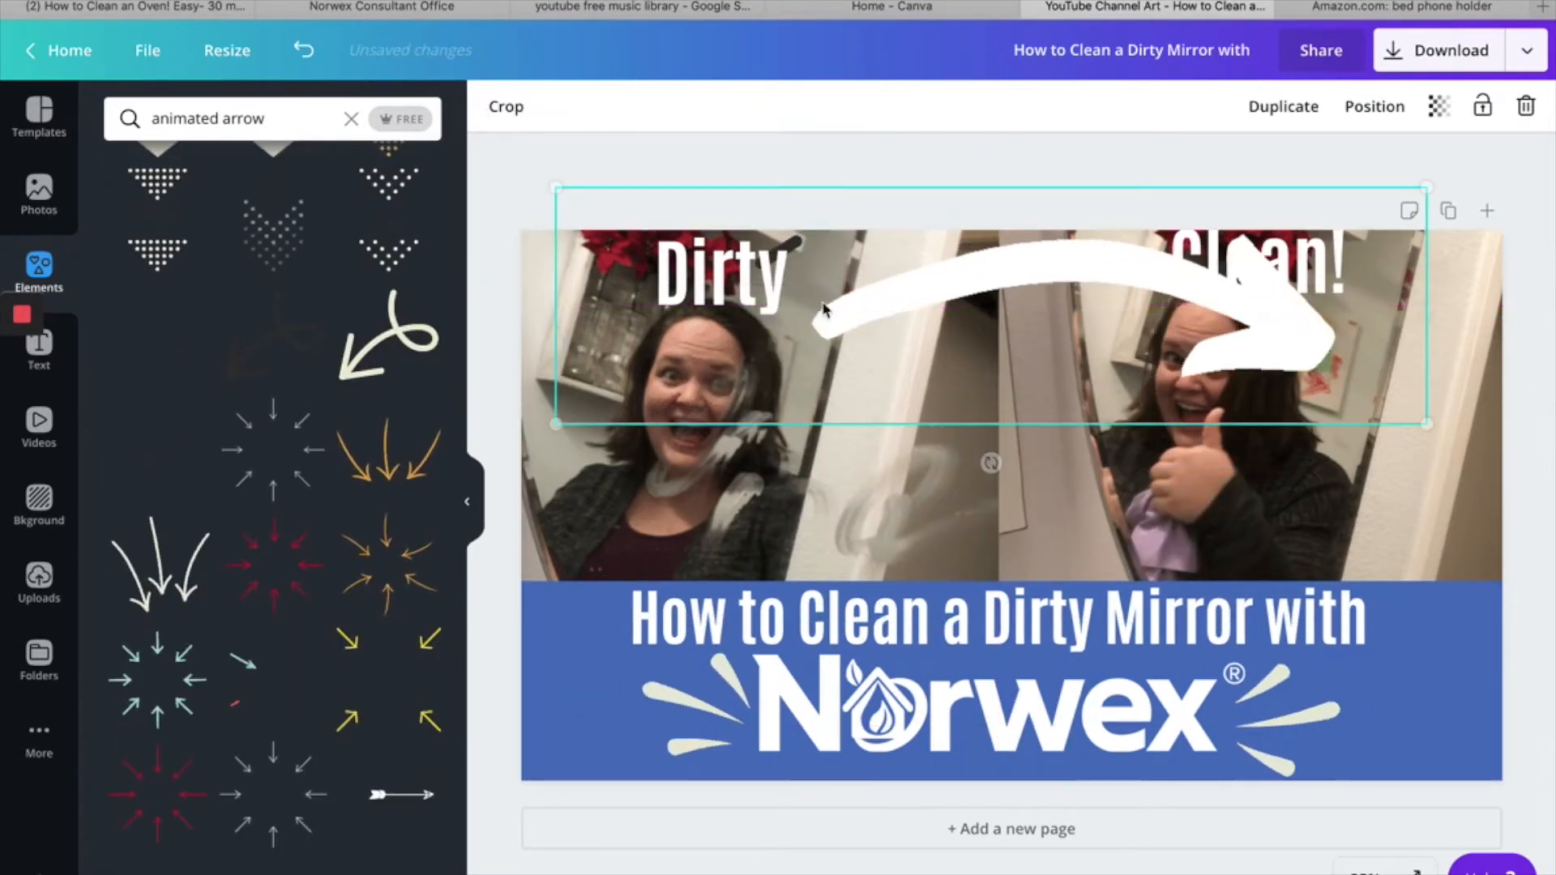
- Shrink the white arrow and place it between the "Dirty" and "Clean!" captions, shifting the captions outward to make room
drag(555, 187, 858, 370)
drag(1087, 347, 1004, 297)
drag(666, 302, 666, 359)
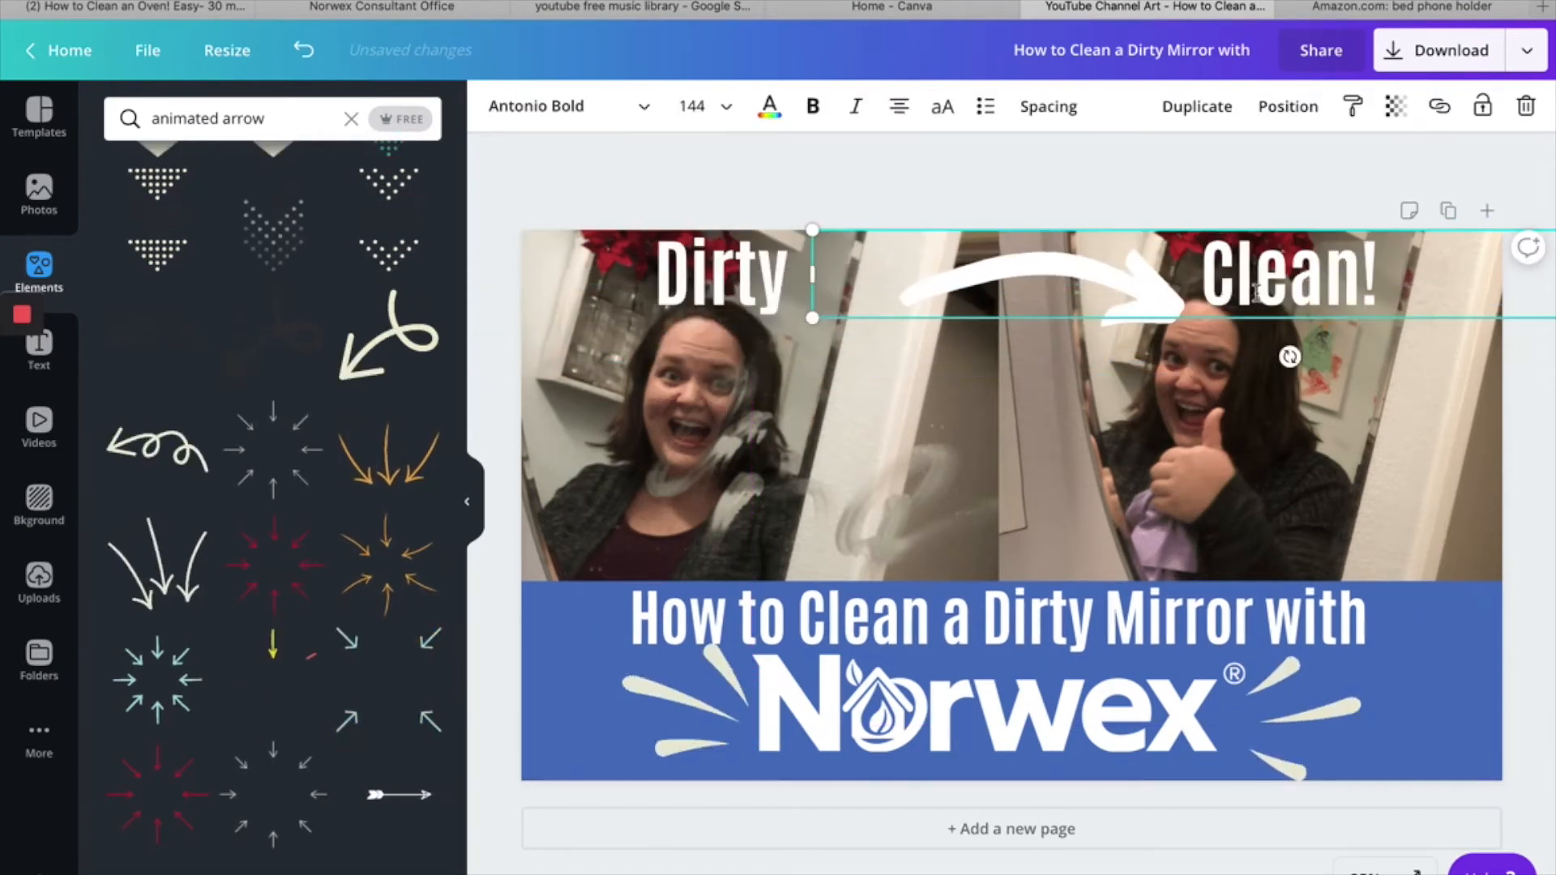
- Download the finished before-and-after title design
click(1175, 182)
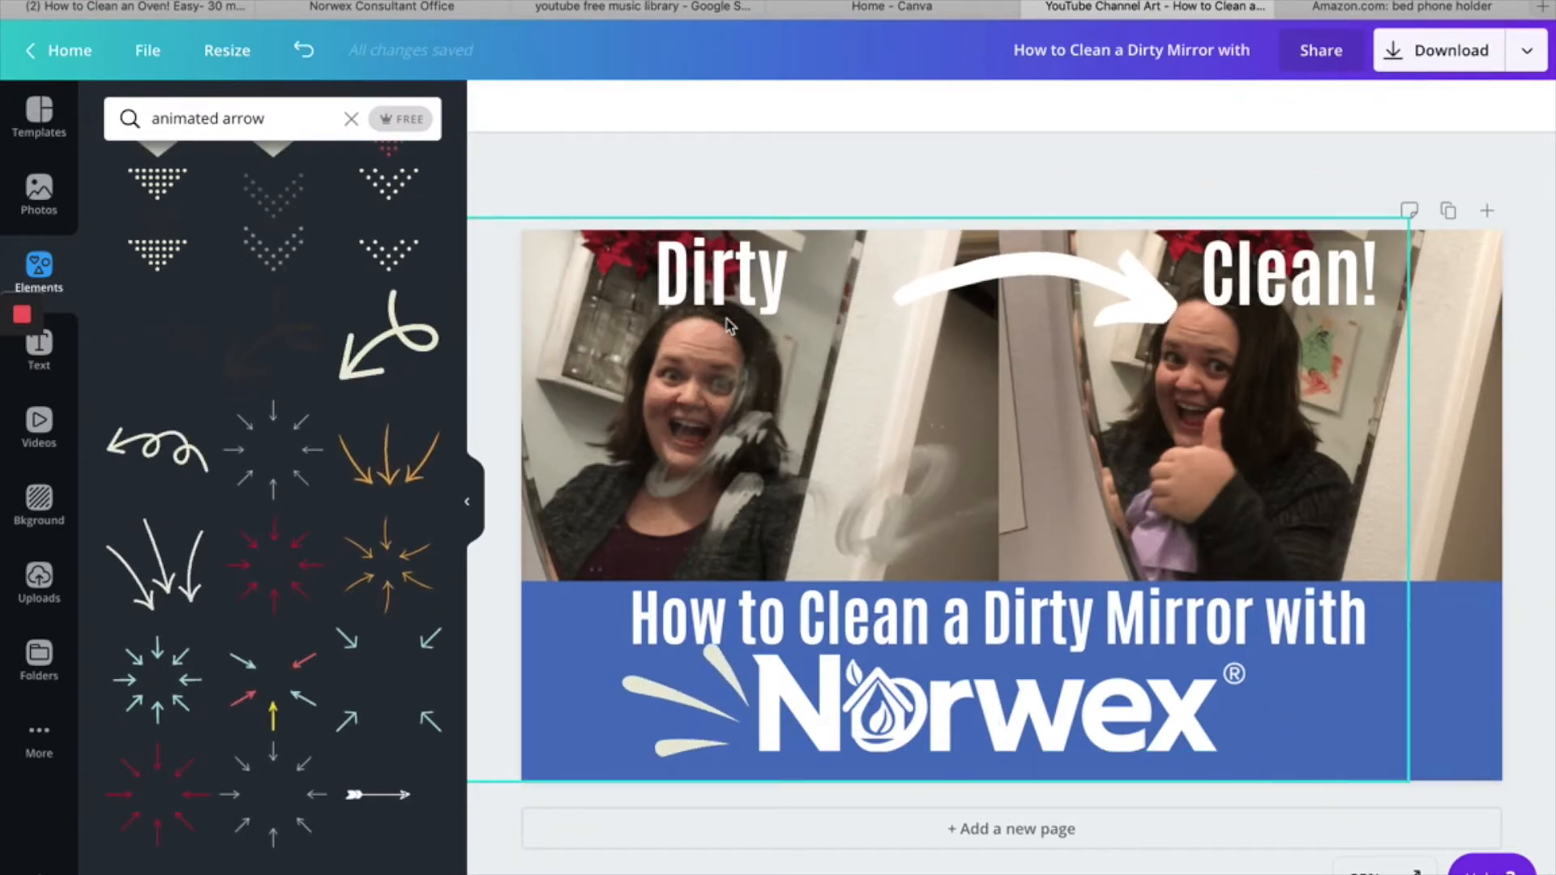
click(1424, 60)
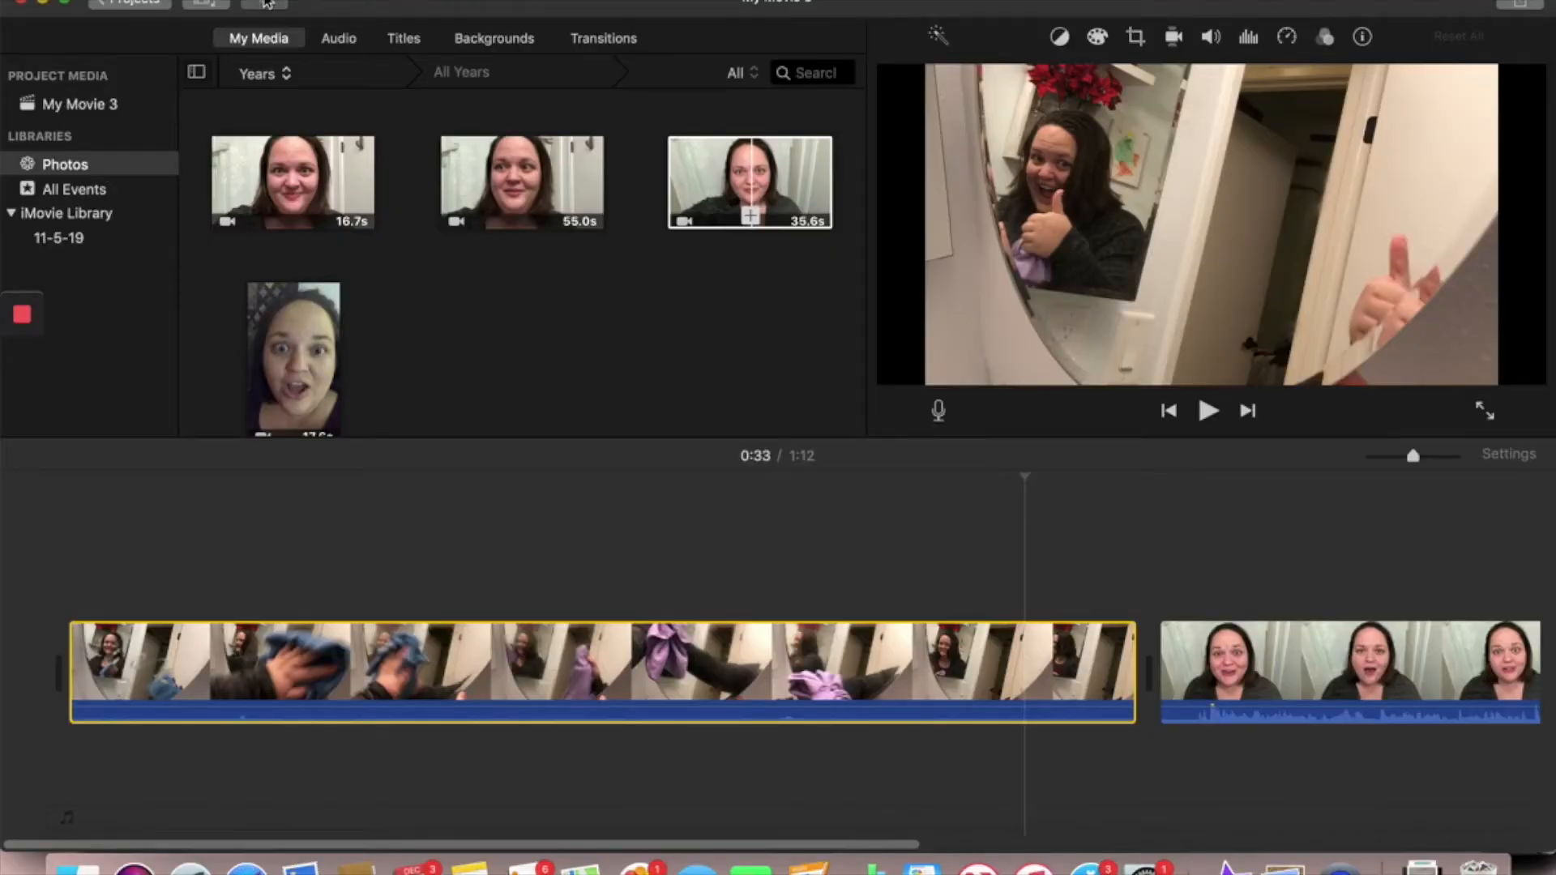
- Switch to iMovie, import the "How to Clean a Dirty Mirror" MPEG-4 movie from Downloads, and place it at the start of the timeline
click(274, 3)
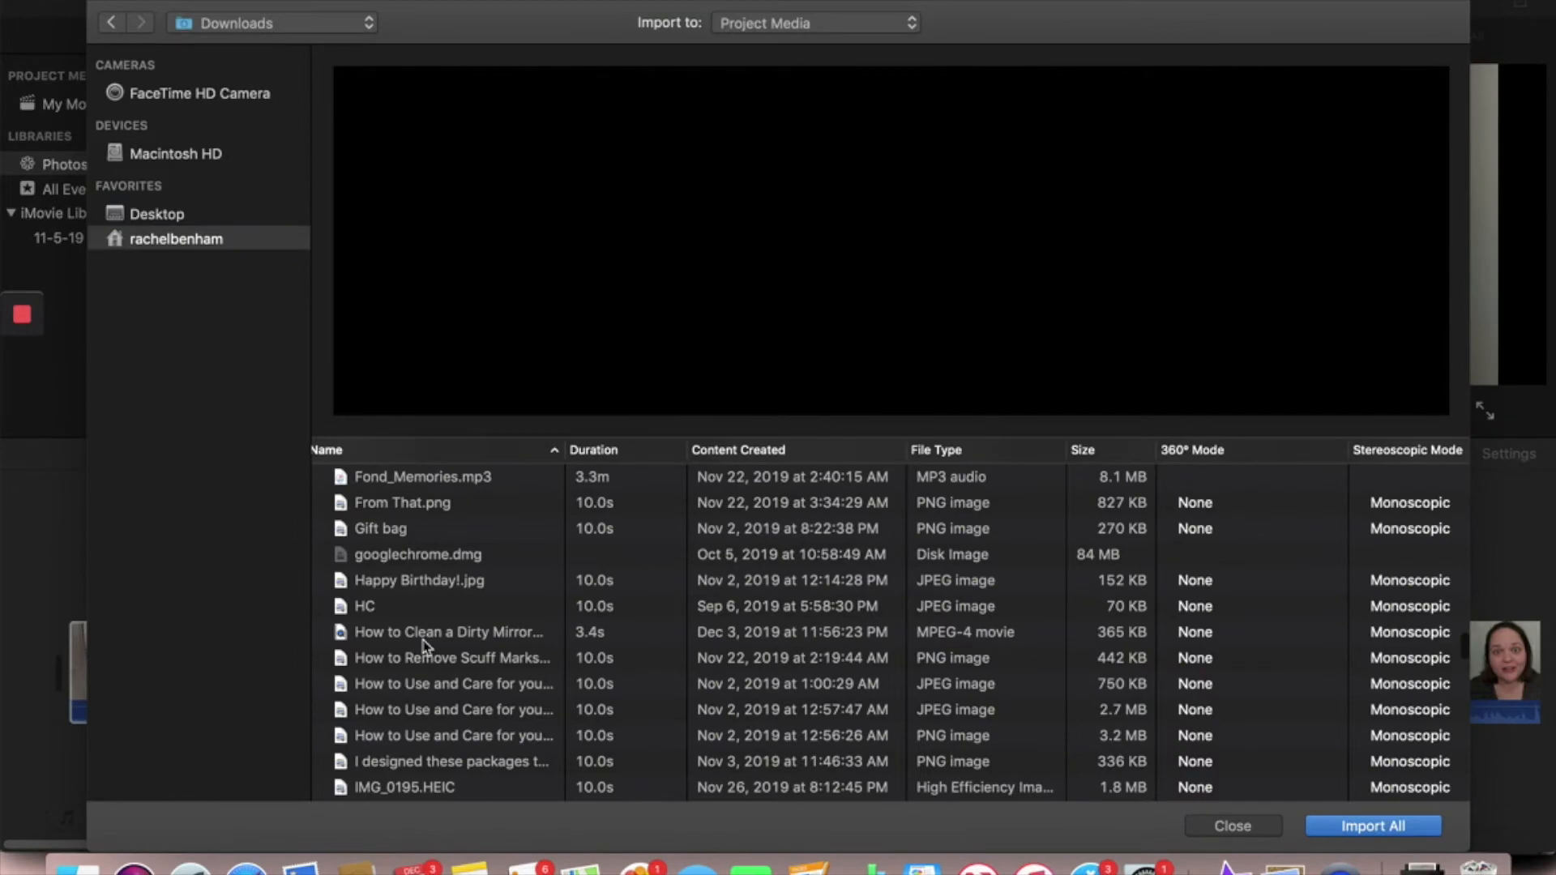
click(426, 632)
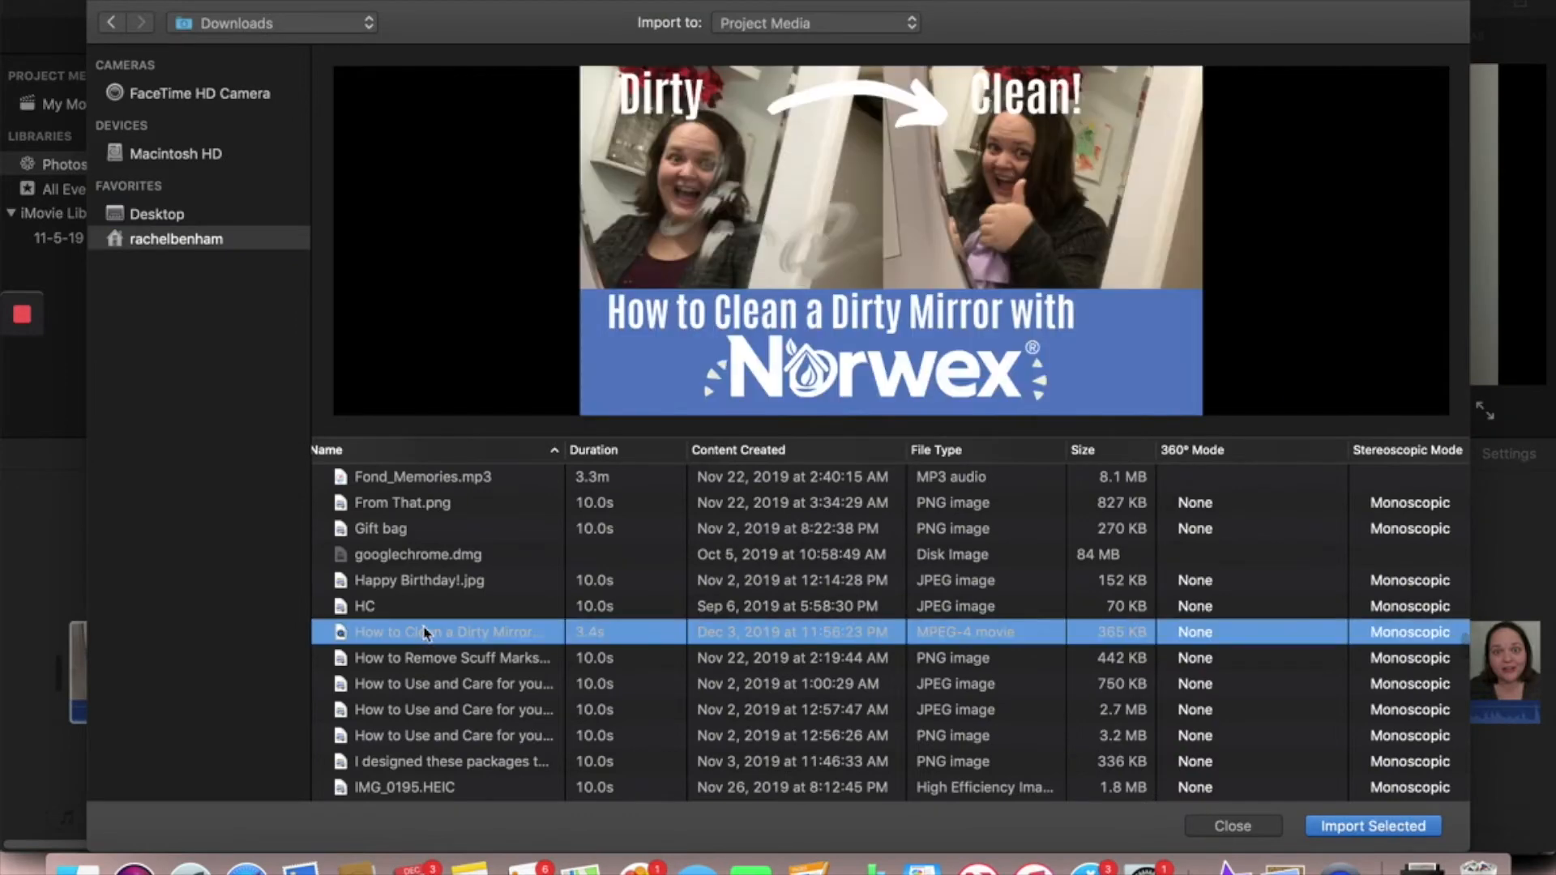
click(1373, 826)
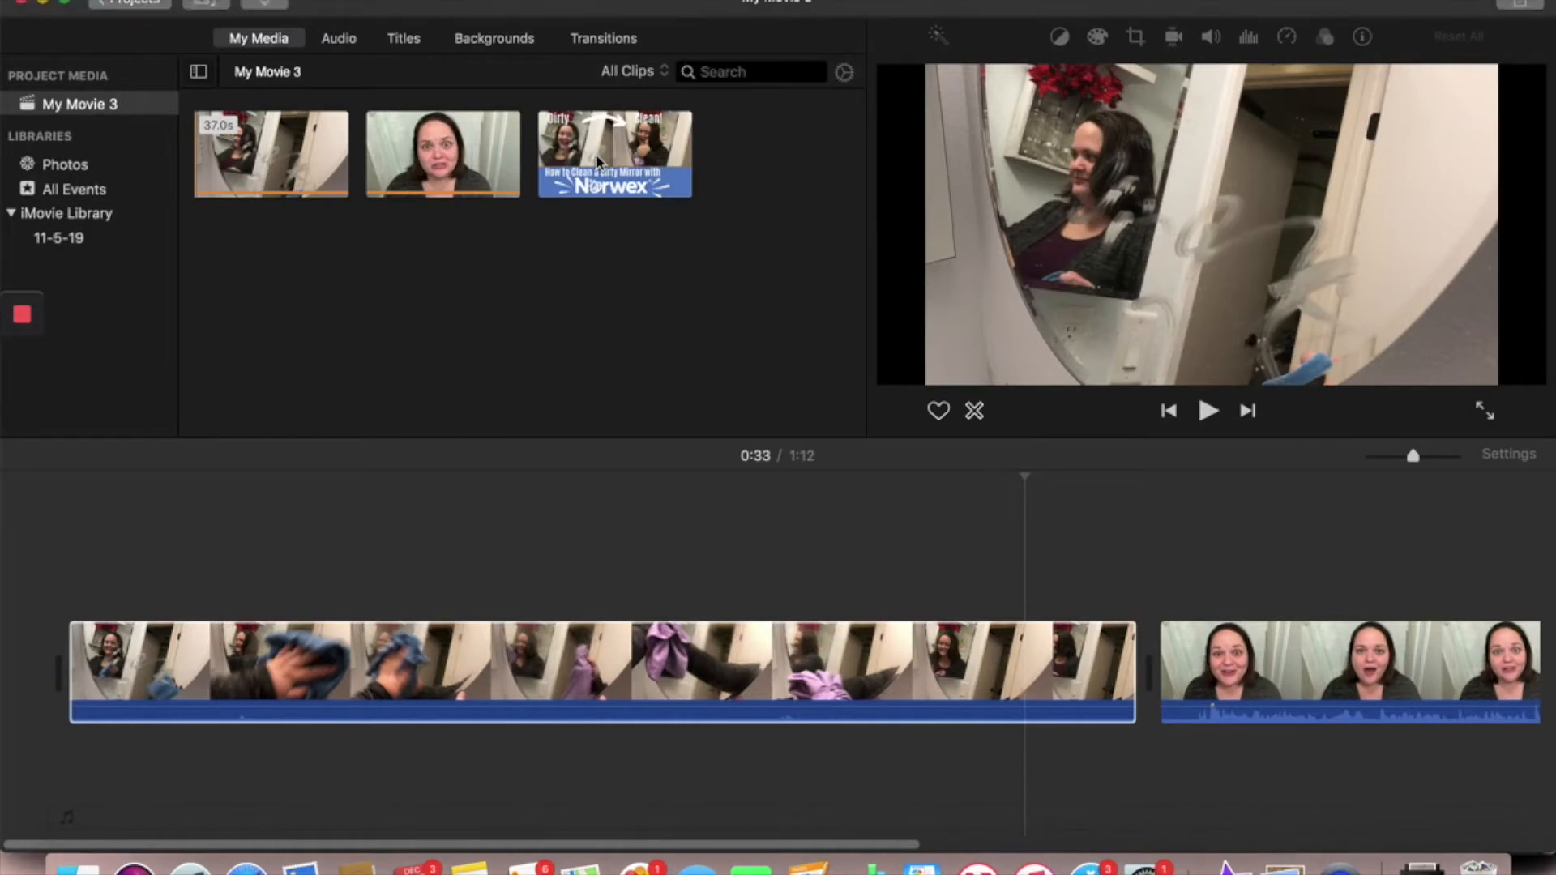
drag(113, 486, 18, 672)
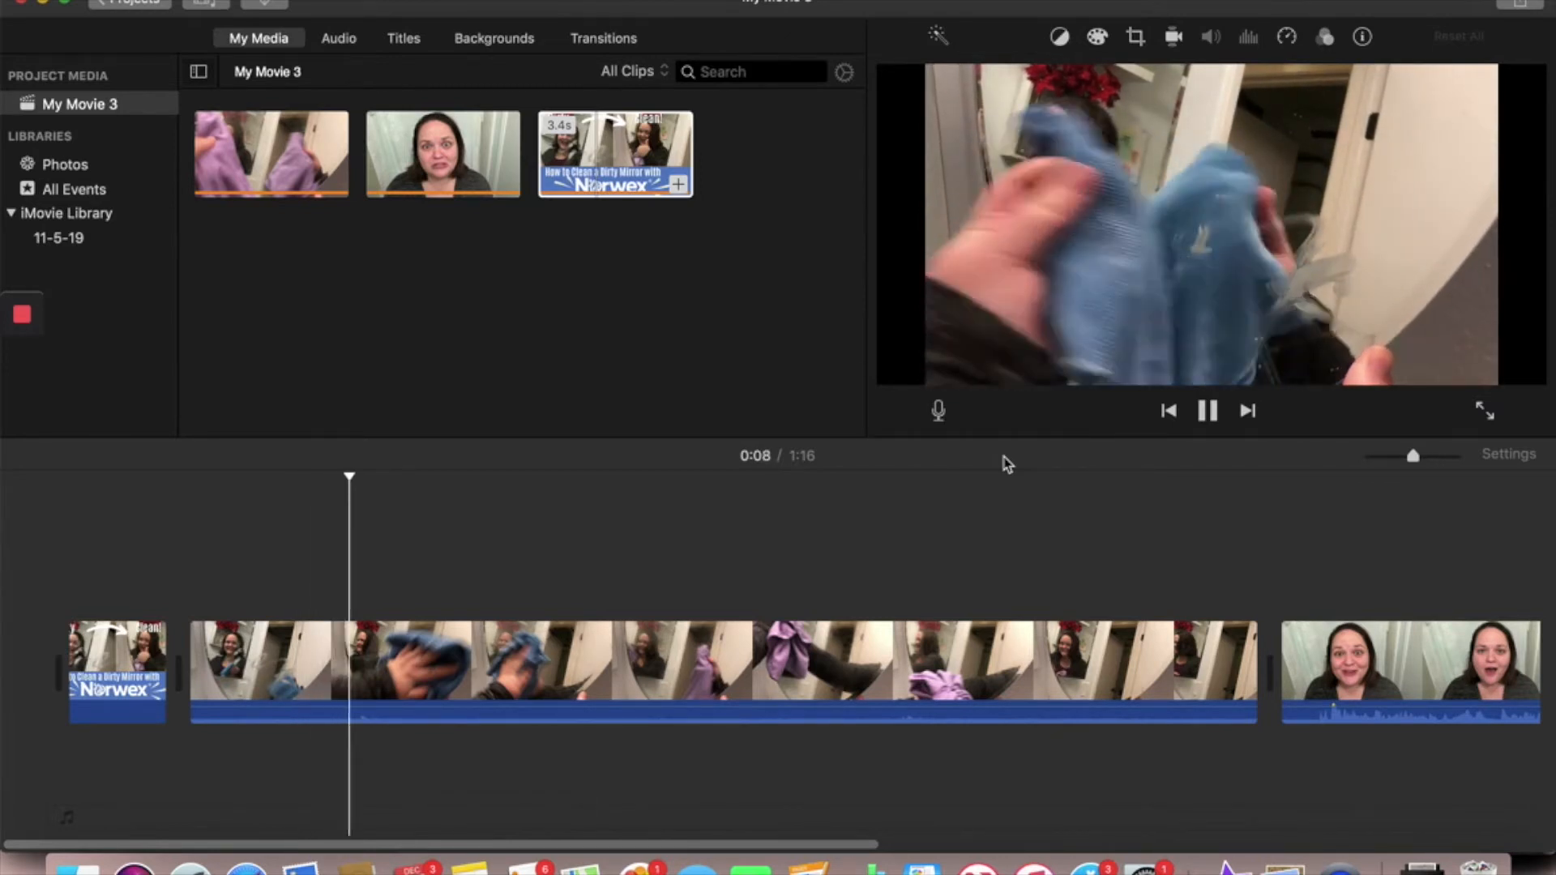
- Detach the audio from the mirror-cleaning clip and delete the detached audio track
click(849, 725)
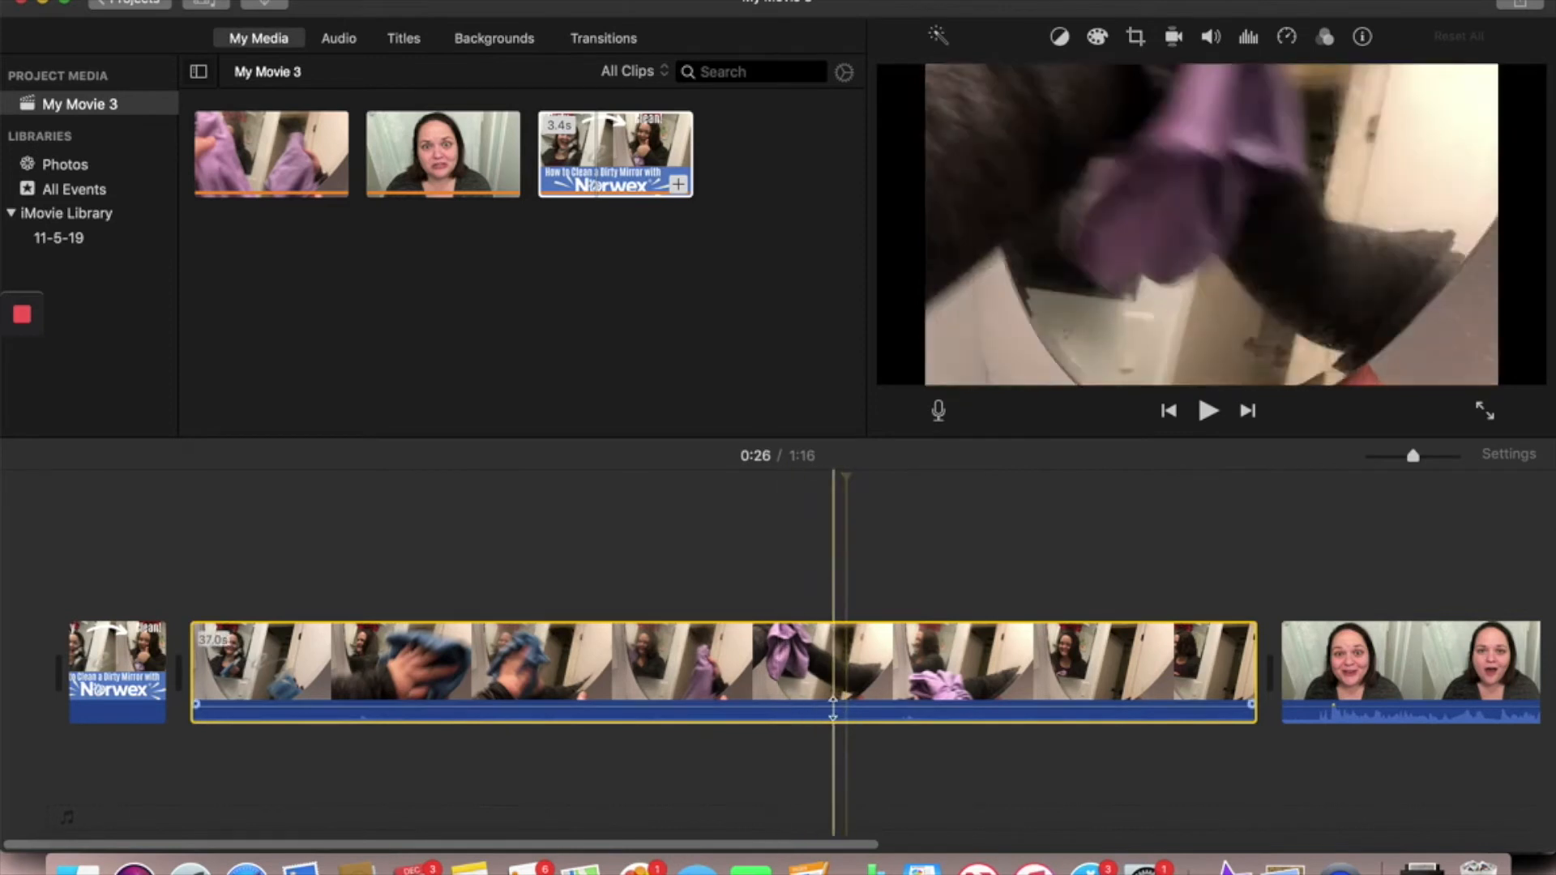
right_click(864, 722)
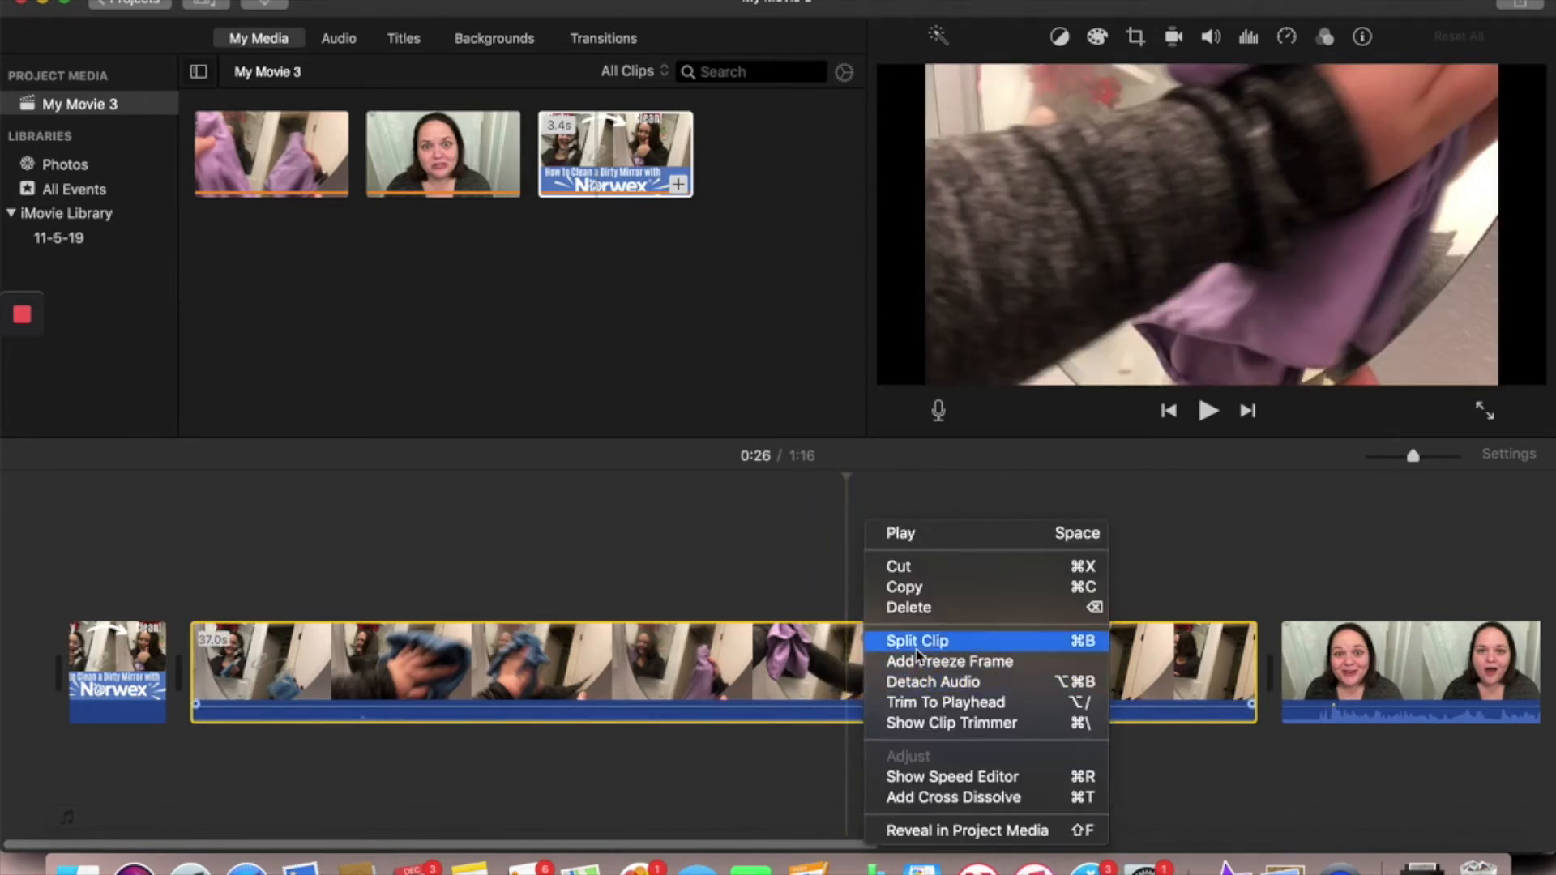
click(774, 809)
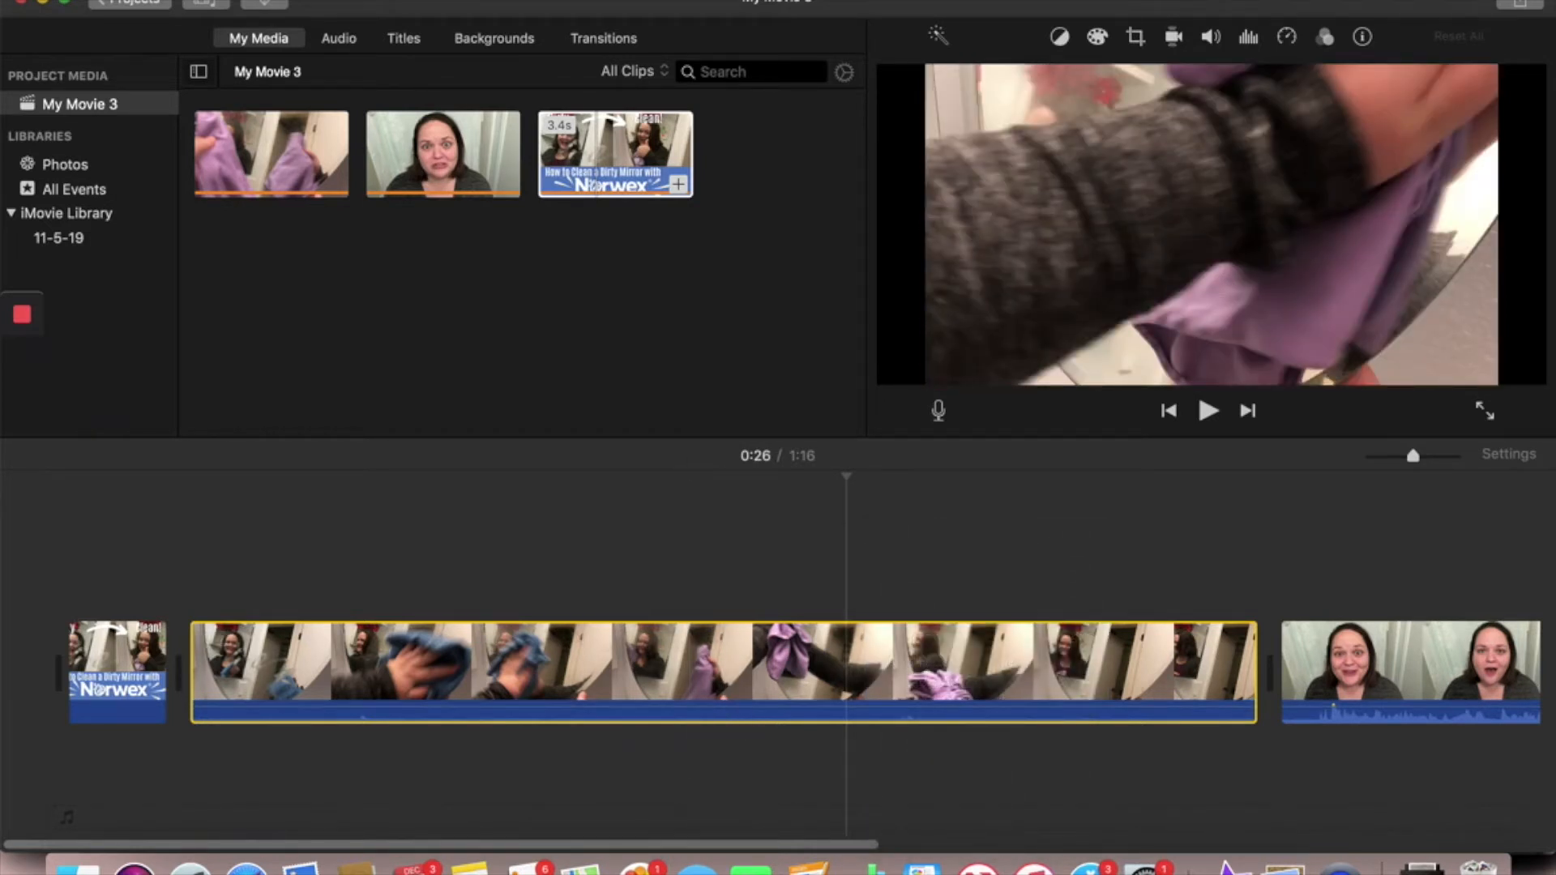
click(354, 0)
mouse_move(296, 0)
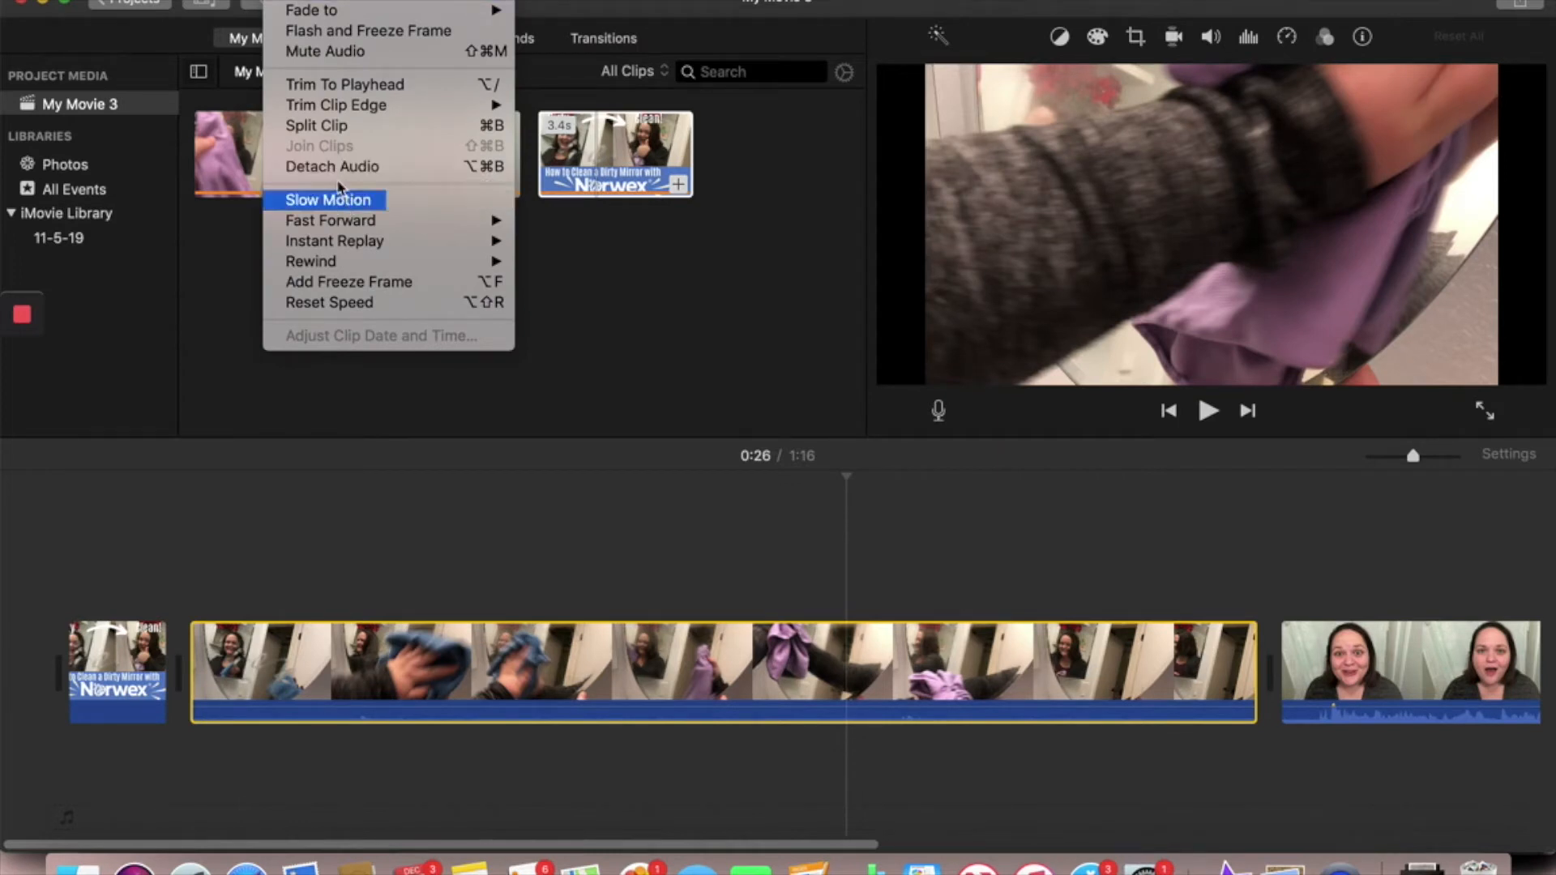
click(333, 167)
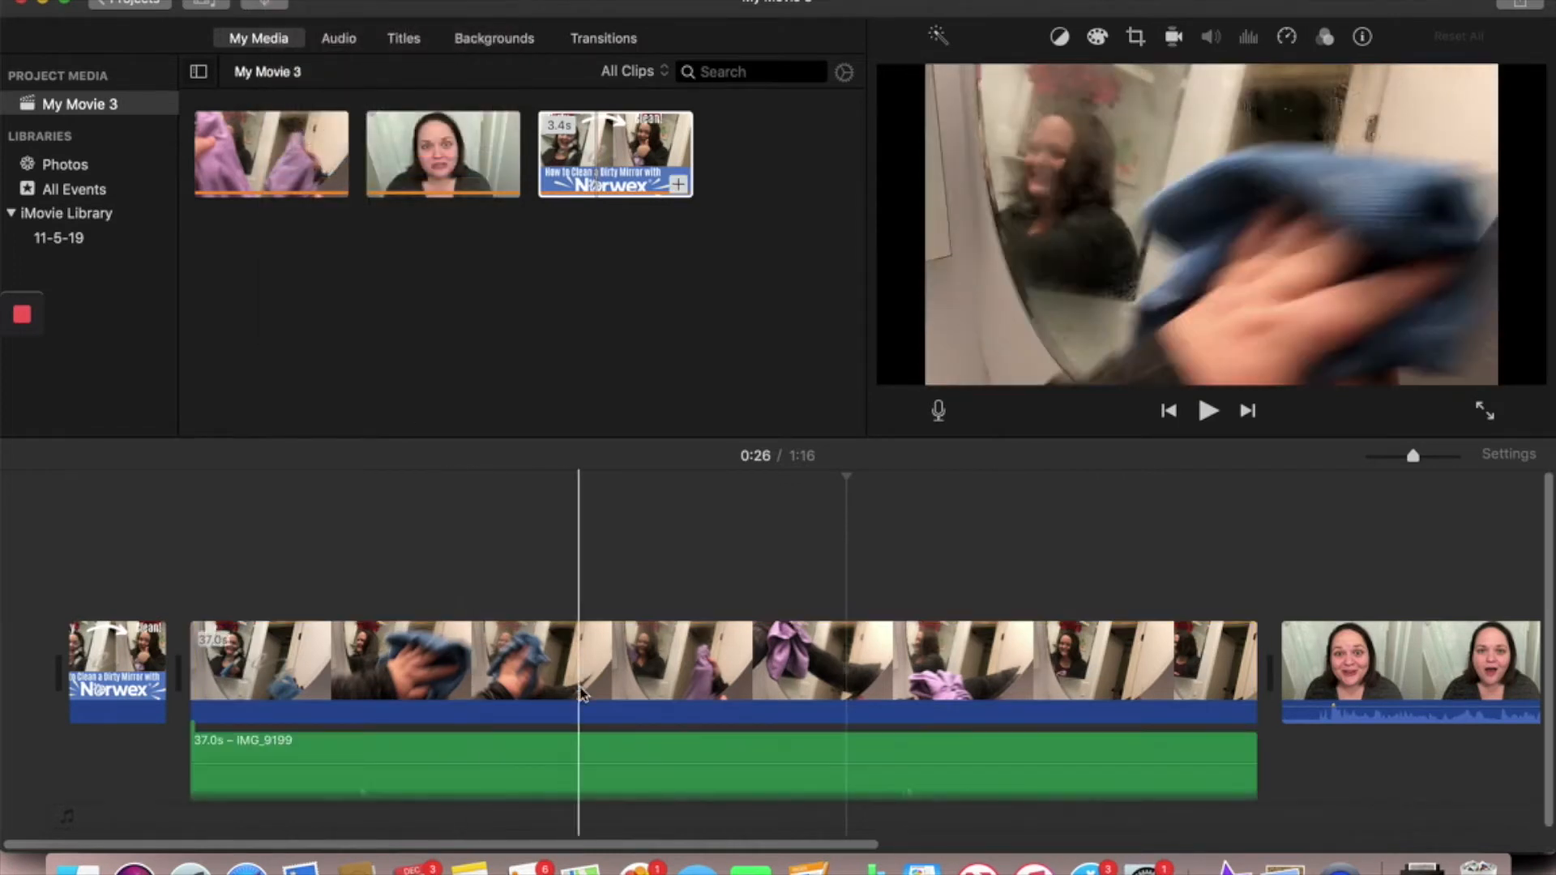
click(561, 774)
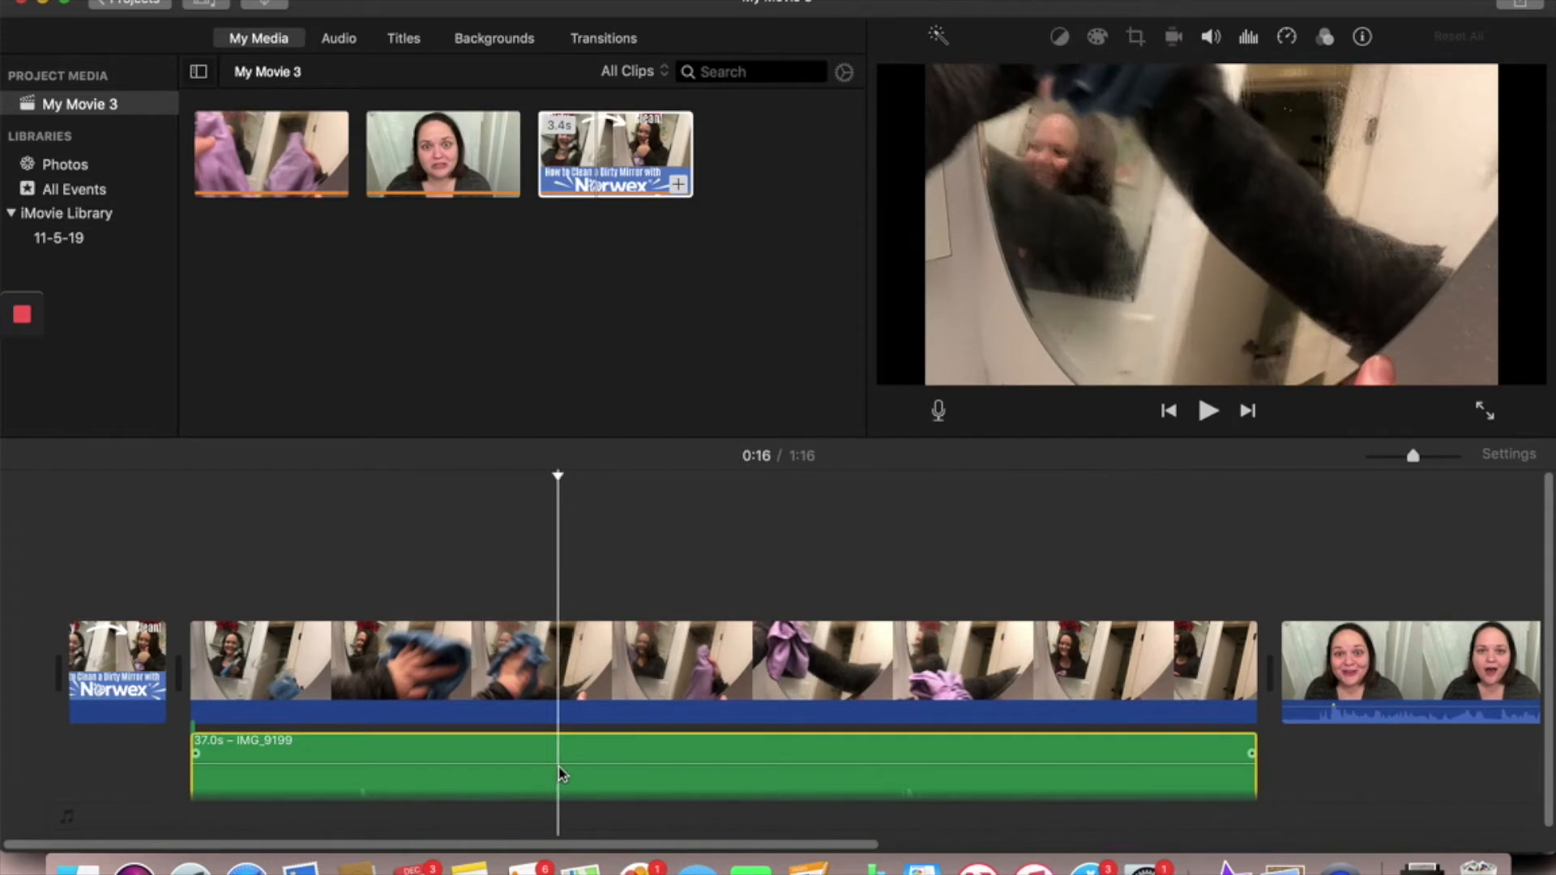
key(Delete)
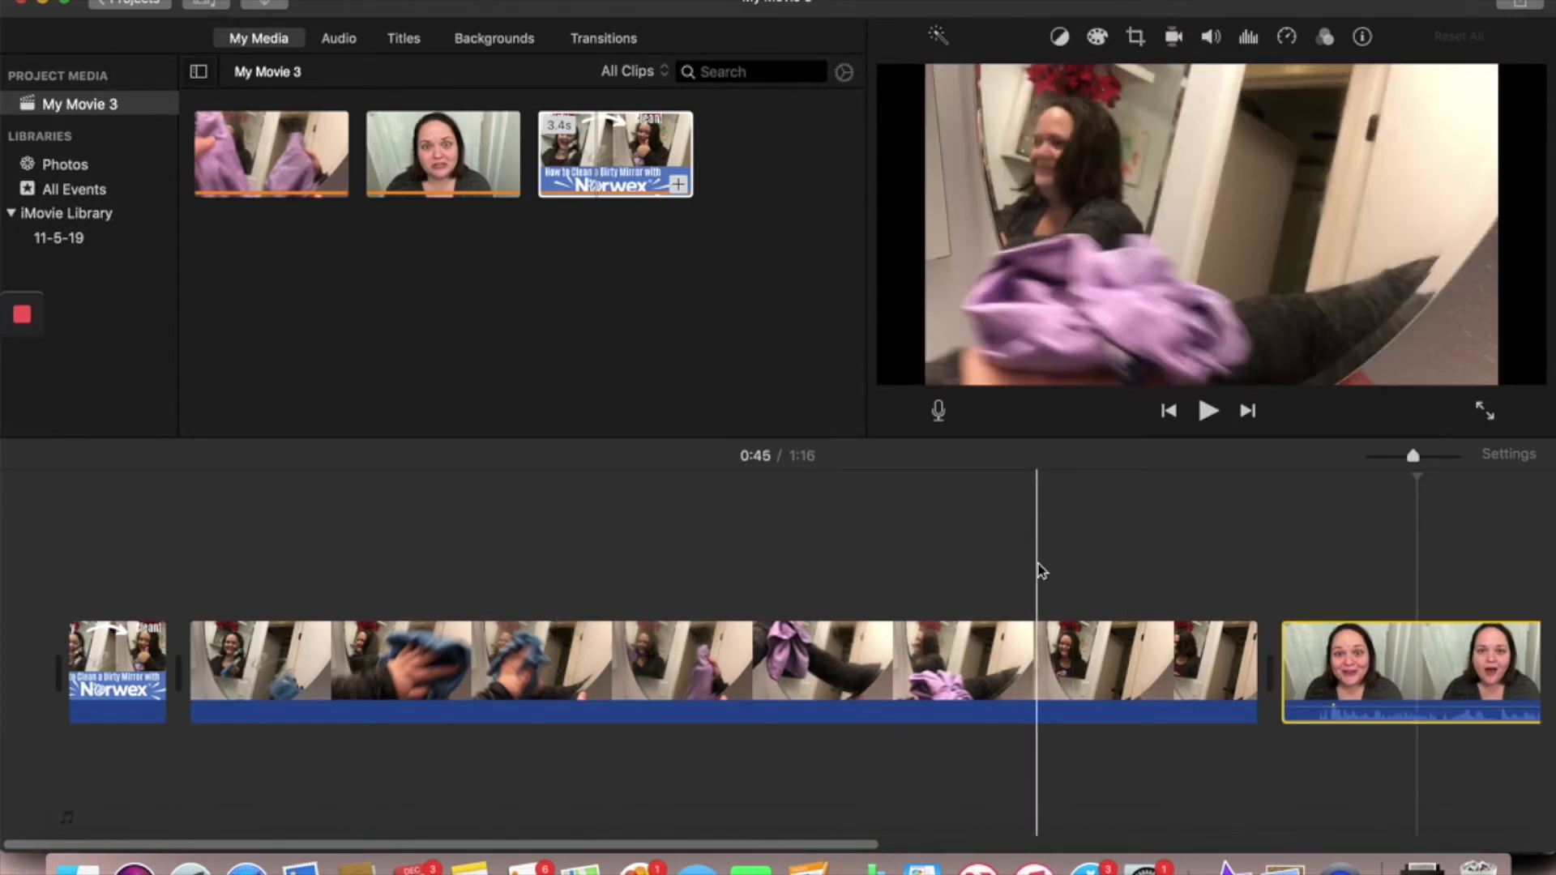
- Set the mirror-cleaning clip's speed to Fast at 2x
scroll(1208, 616, right, 2)
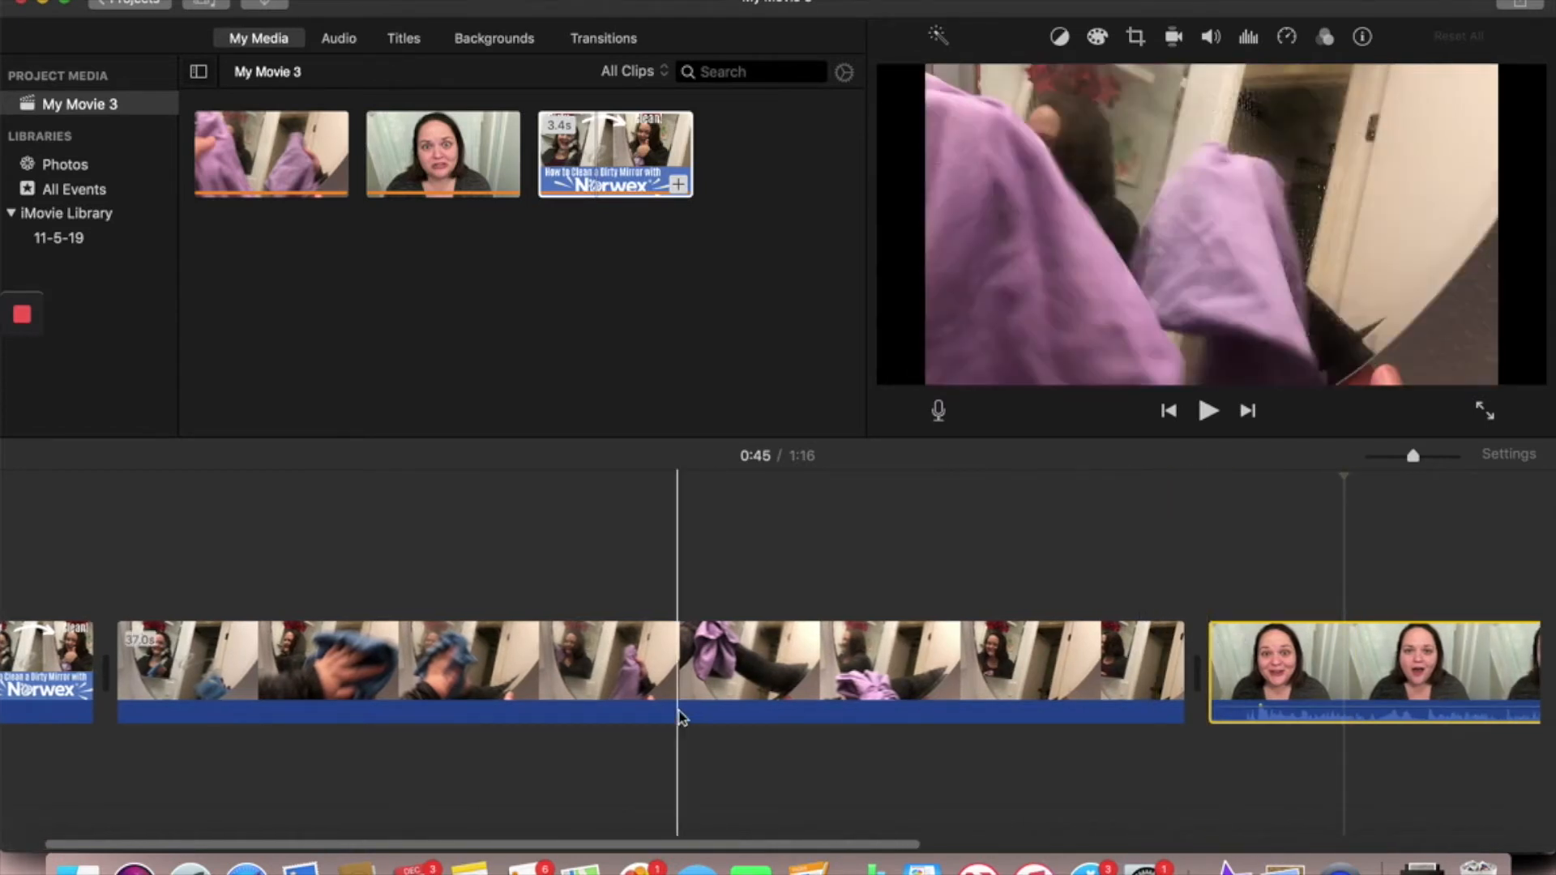
scroll(679, 717, left, 2)
click(358, 674)
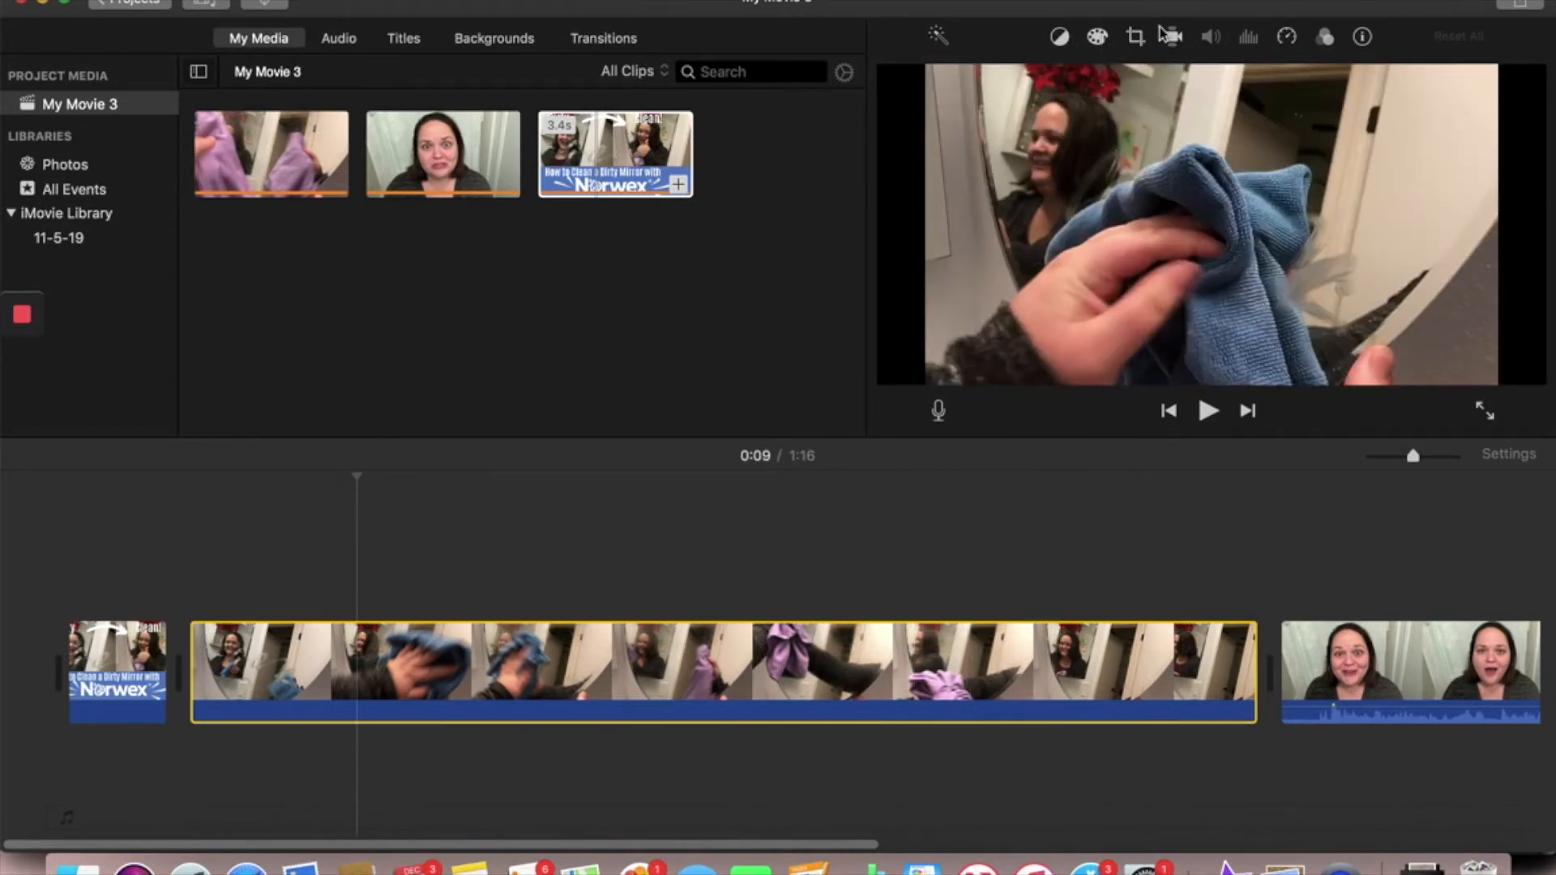
click(1287, 35)
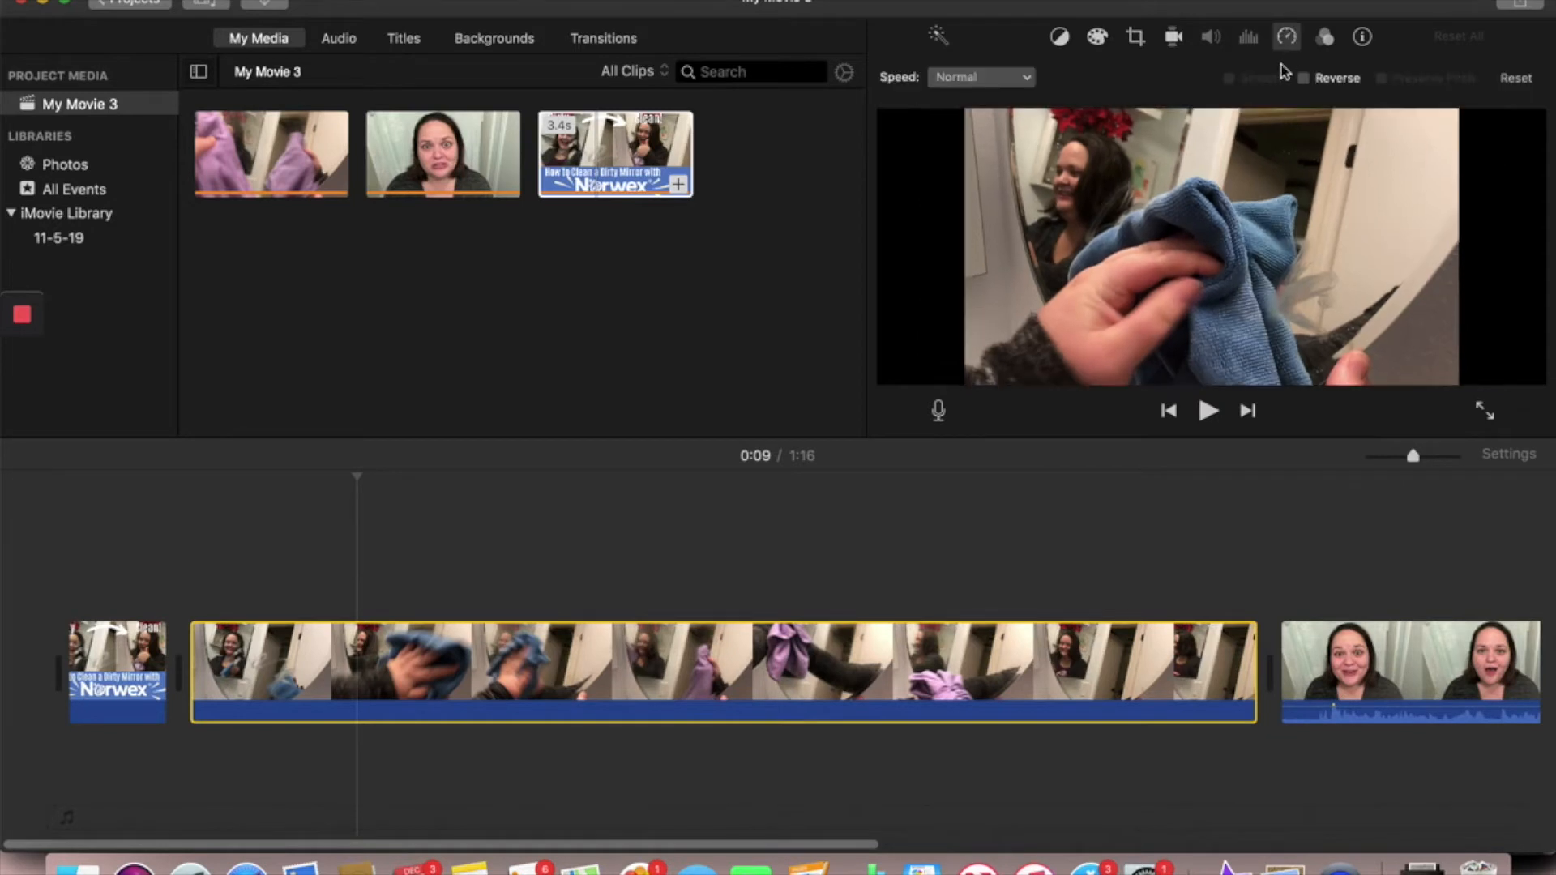
click(1017, 79)
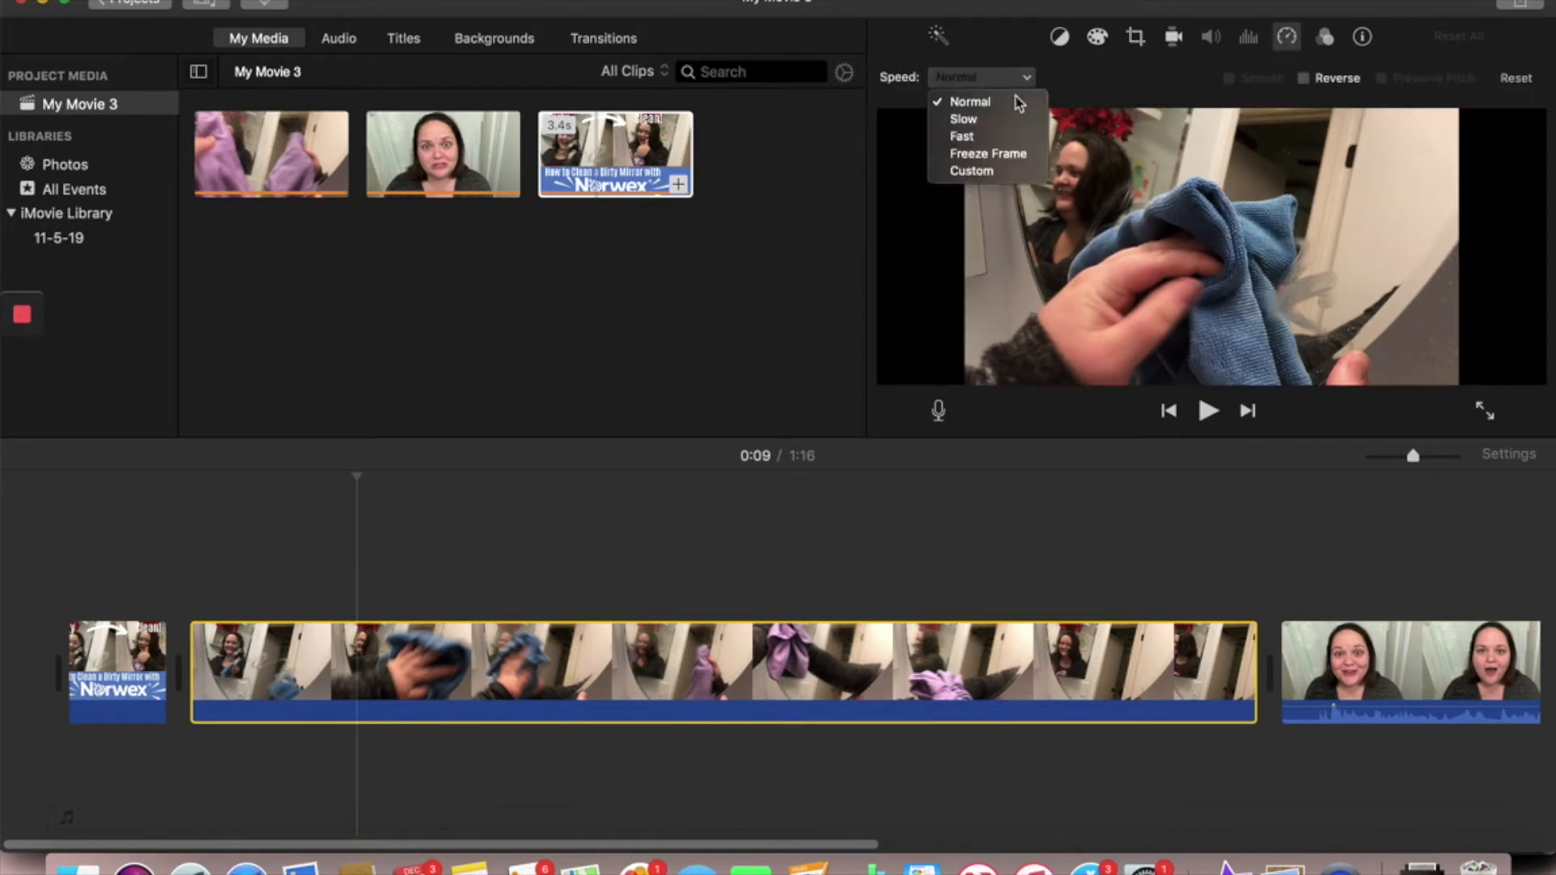
click(992, 142)
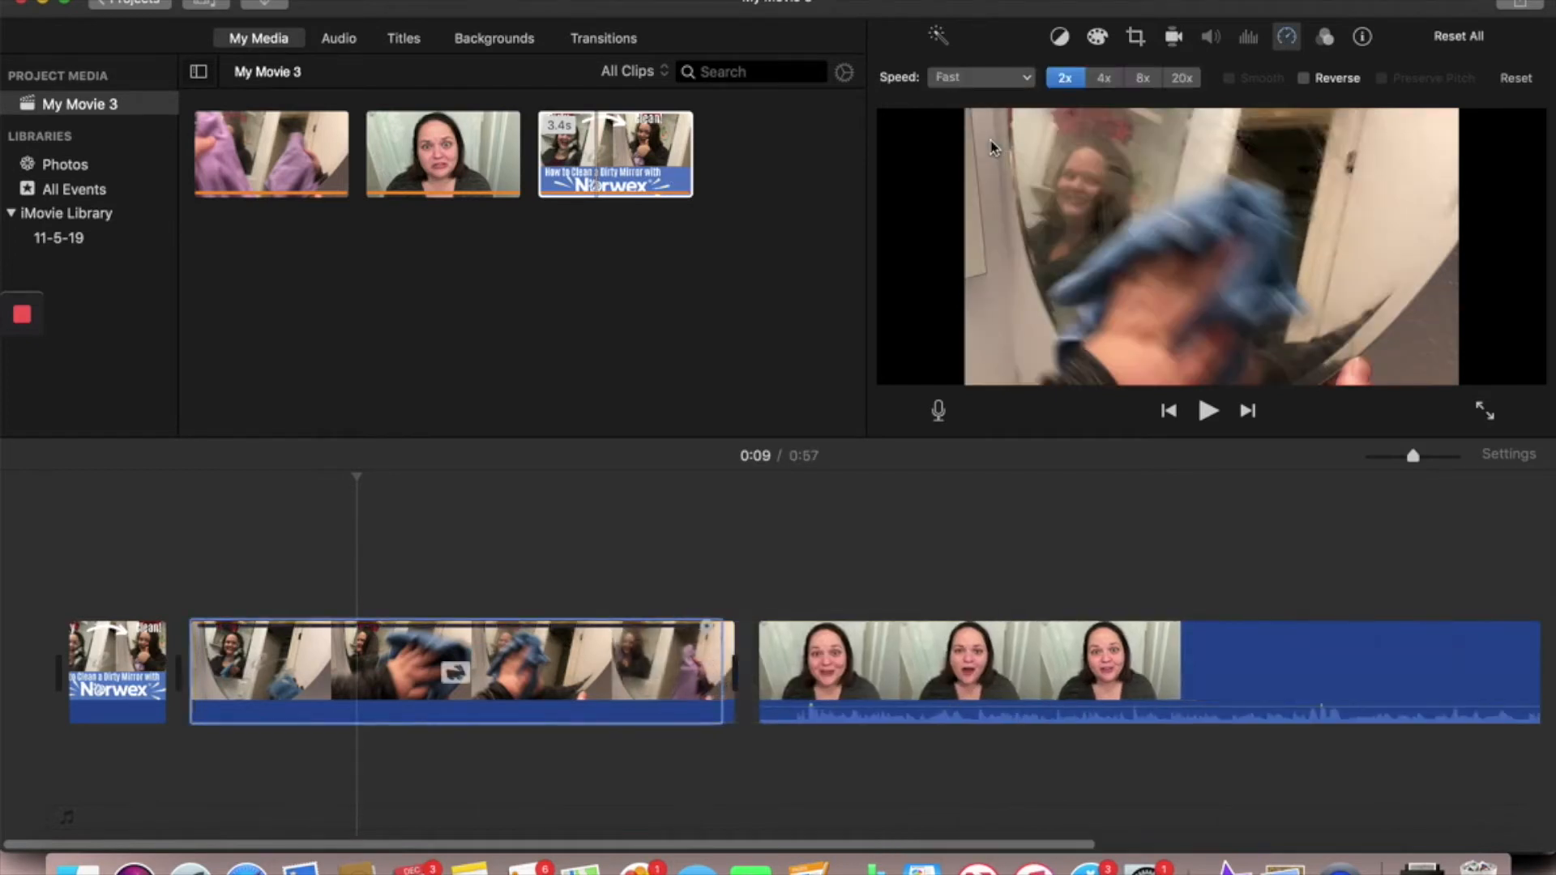
- Split the sped-up mirror-cleaning clip near its beginning, at 0:05 on the timeline, where the blue cloth is held up
click(266, 677)
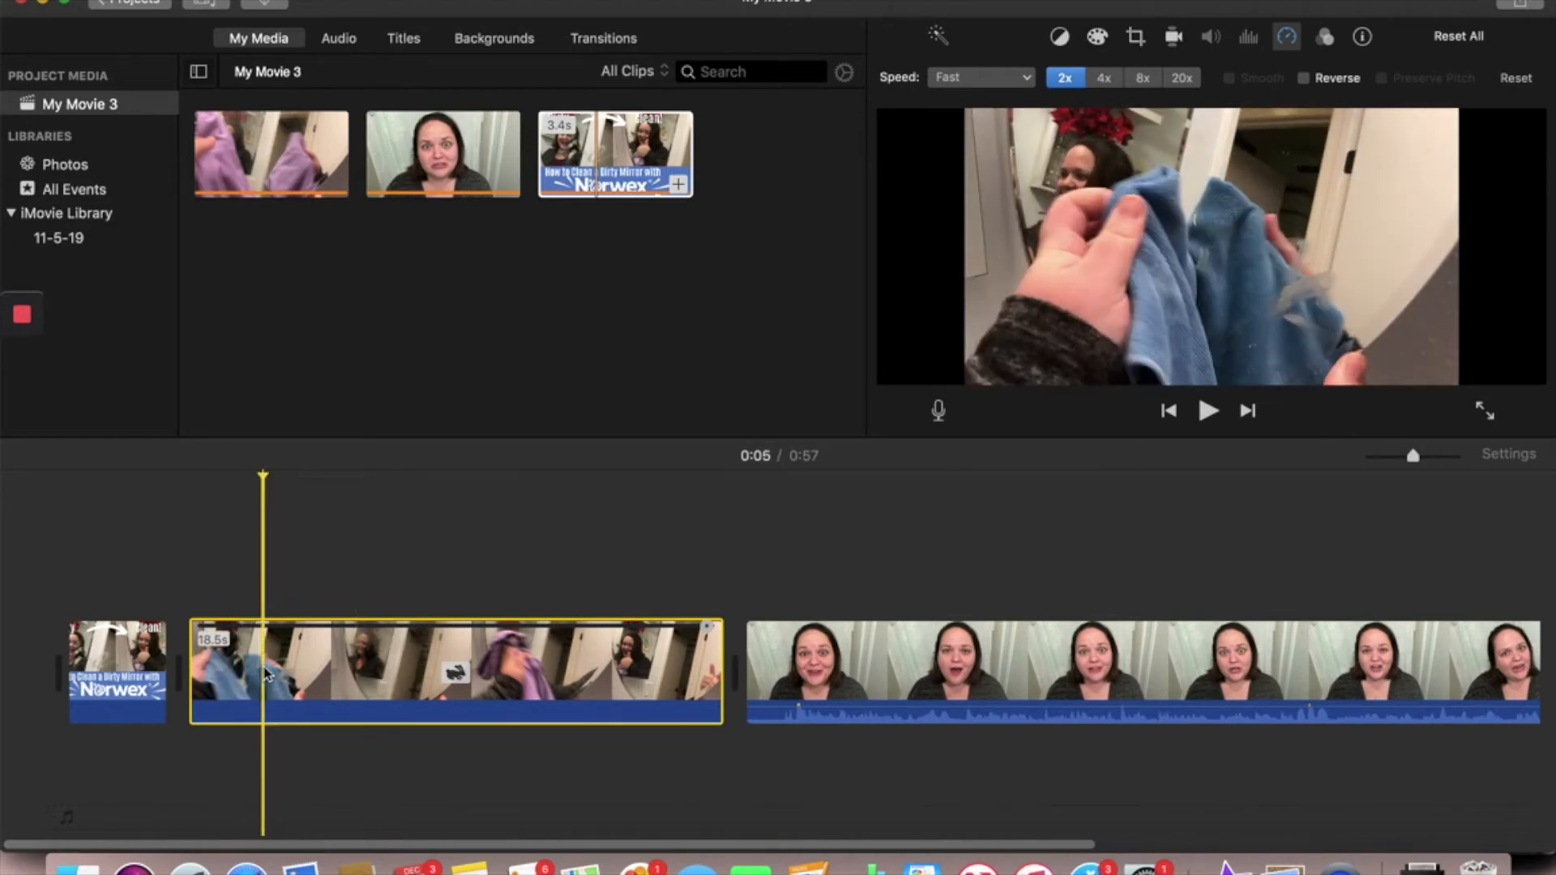
right_click(267, 675)
click(296, 640)
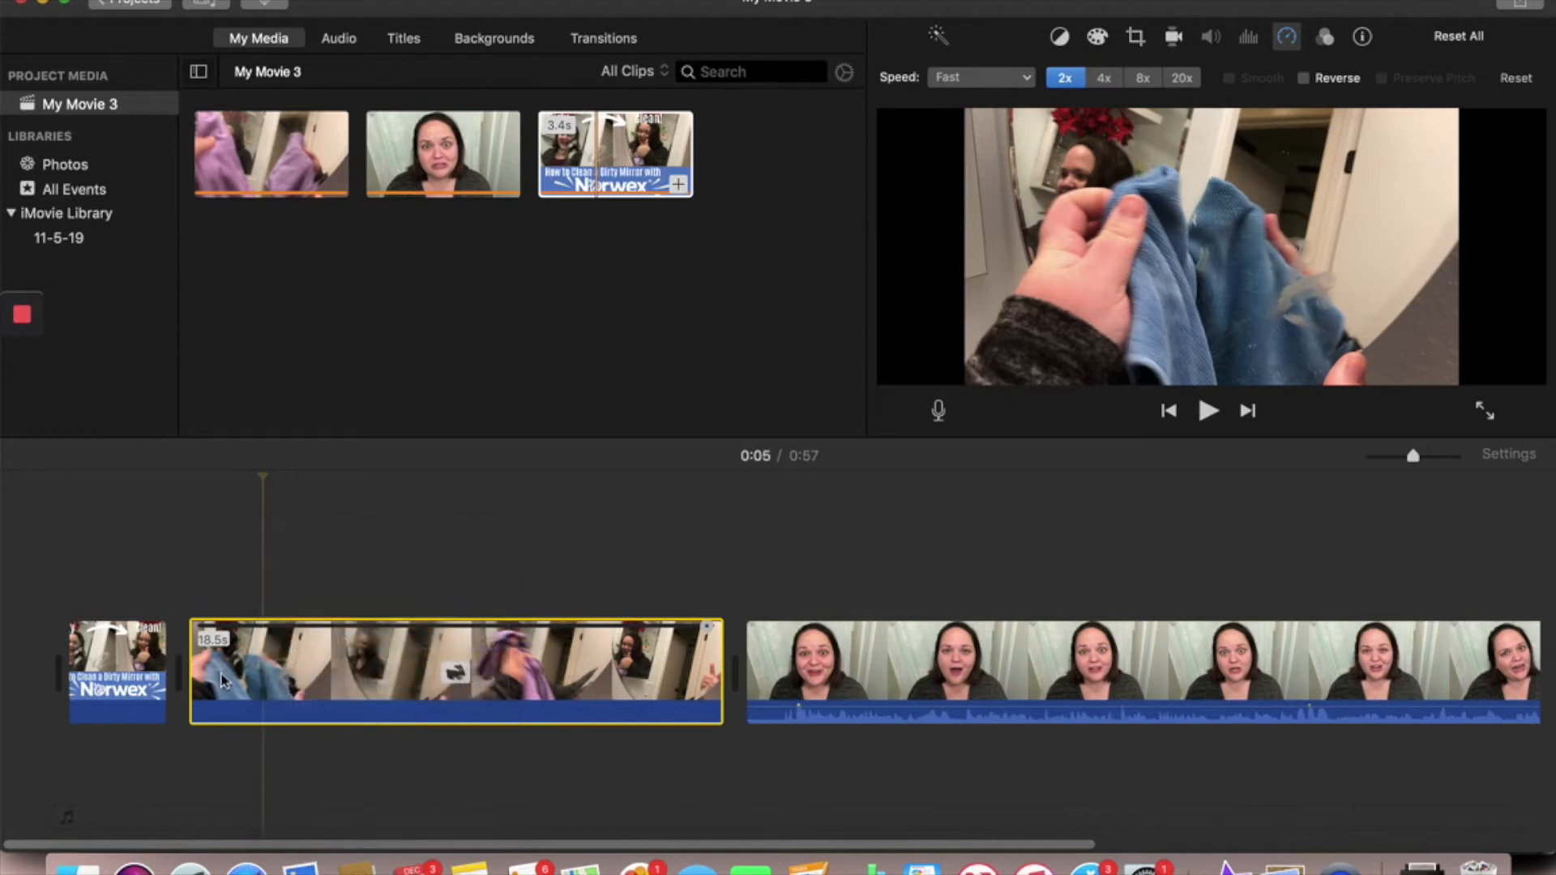
- Set the speed of the short first mirror-cleaning segment, before the blue cloth is held up, to Normal
click(224, 677)
click(225, 677)
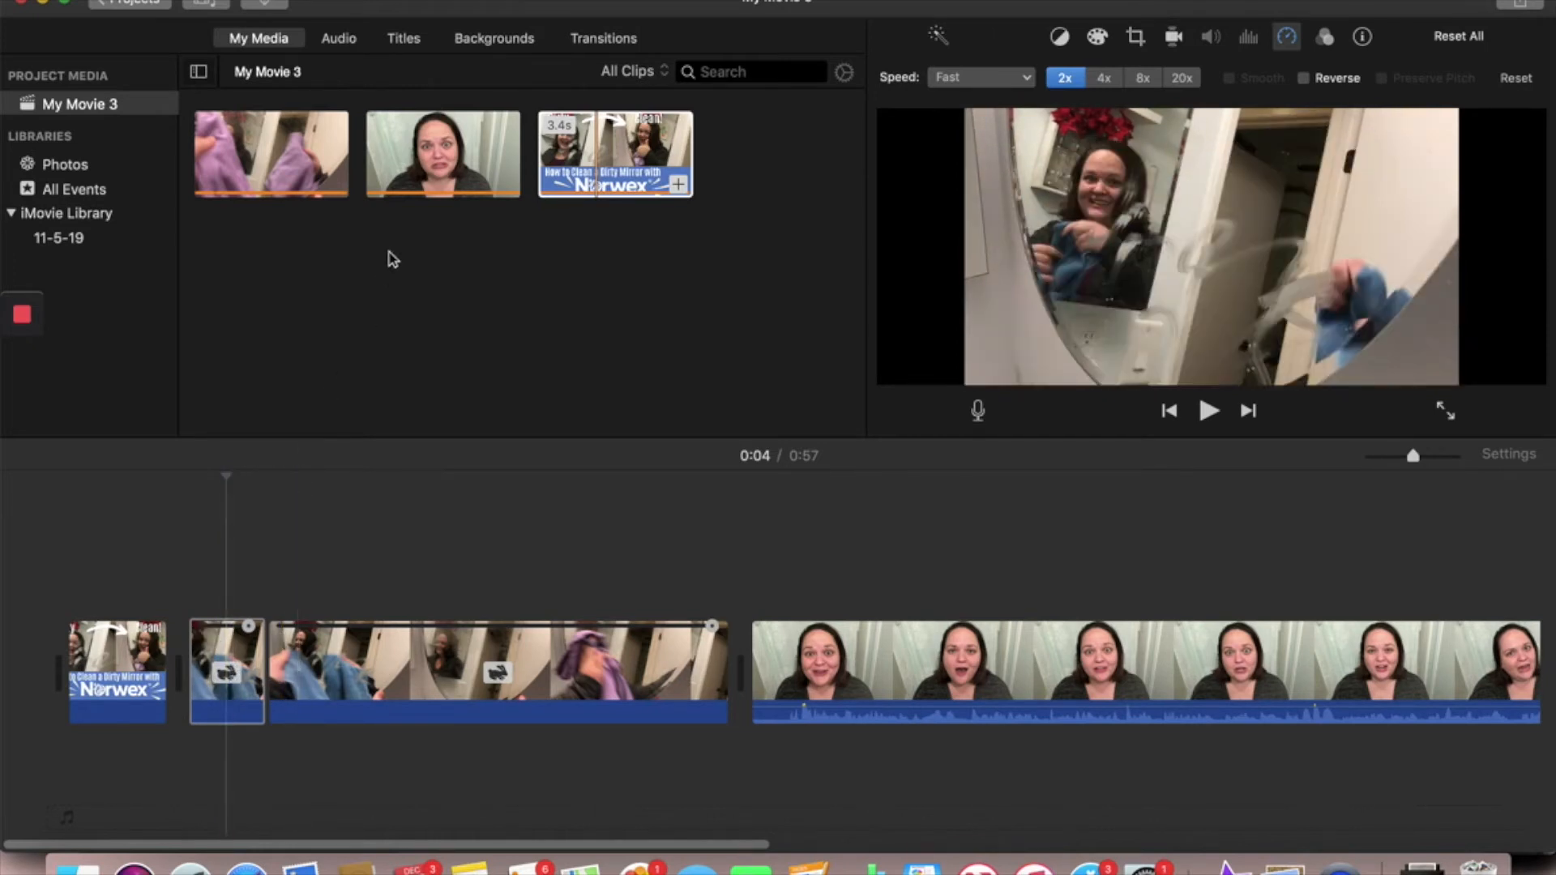
click(980, 78)
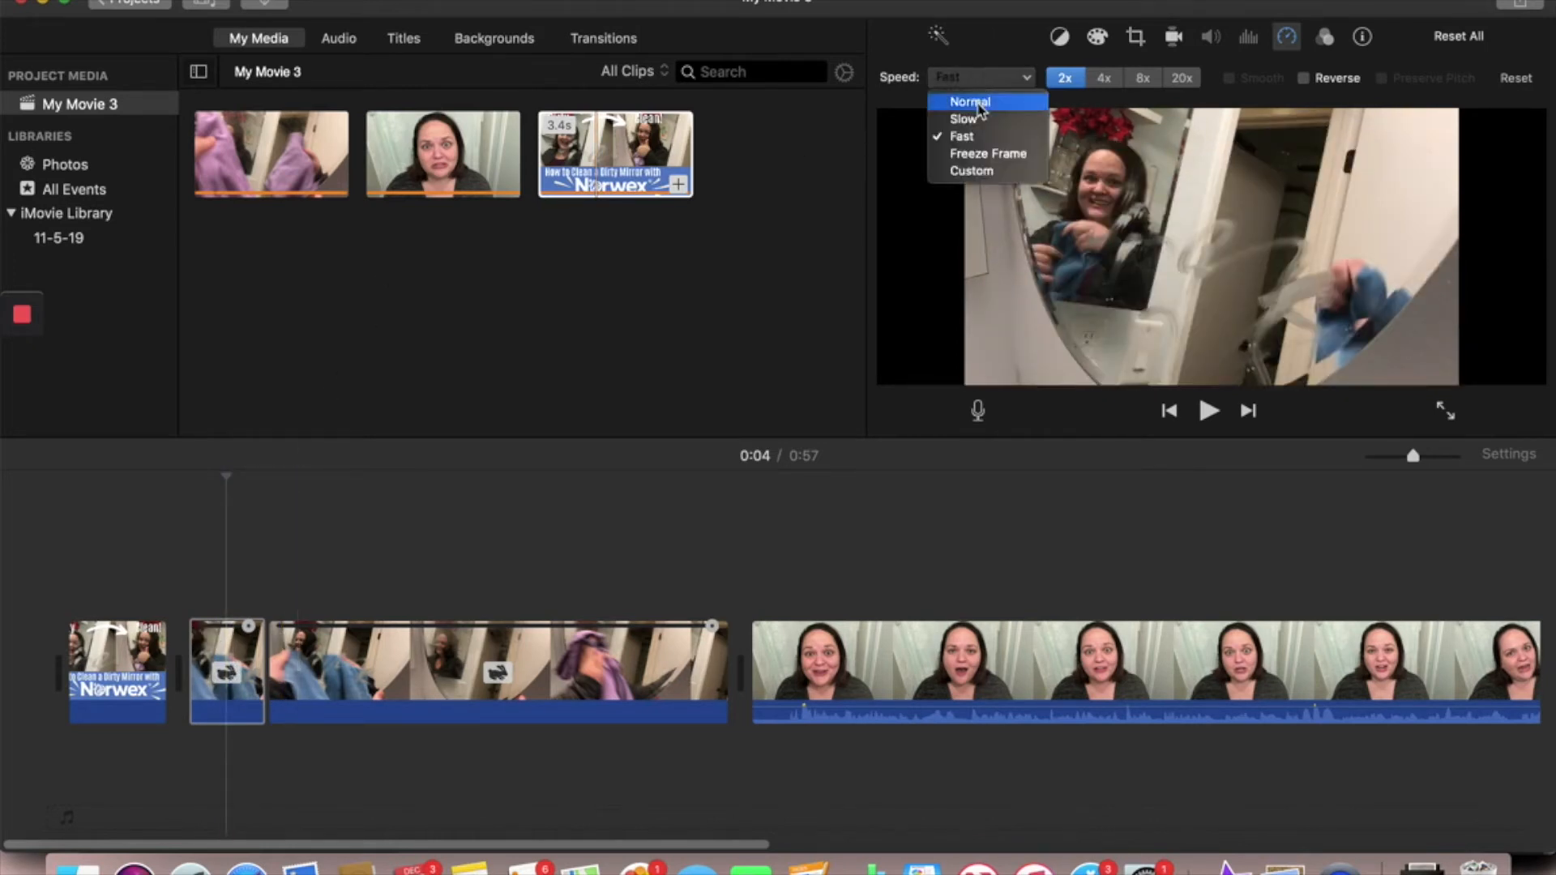
click(979, 105)
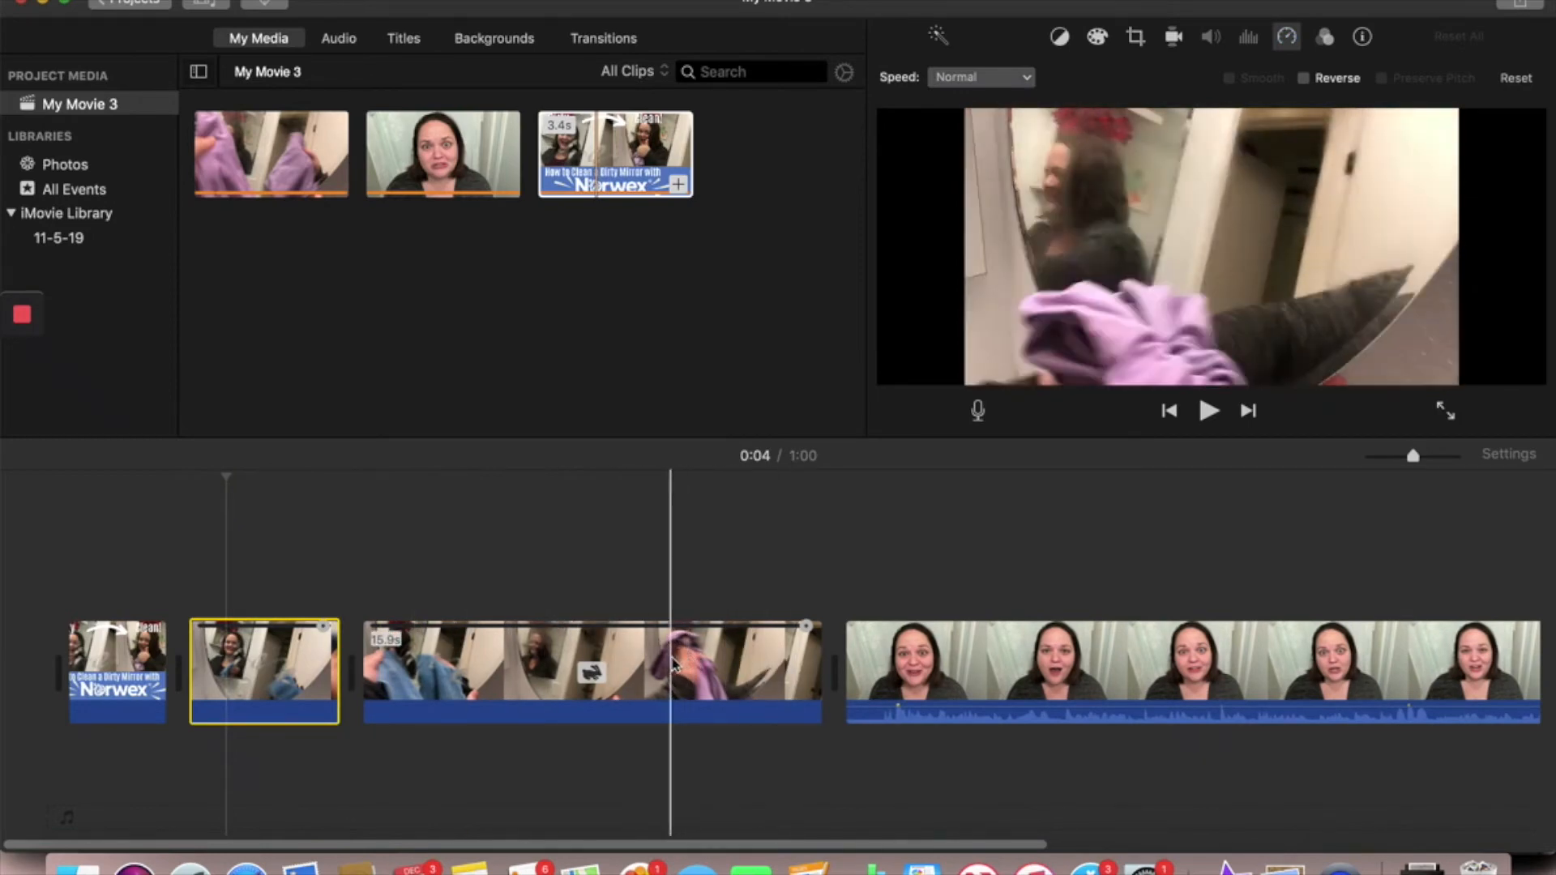
- Split the remaining sped-up mirror-cleaning clip at 0:21, near the end of the purple-cloth wiping, and set its final segment to Normal speed
click(724, 665)
right_click(725, 664)
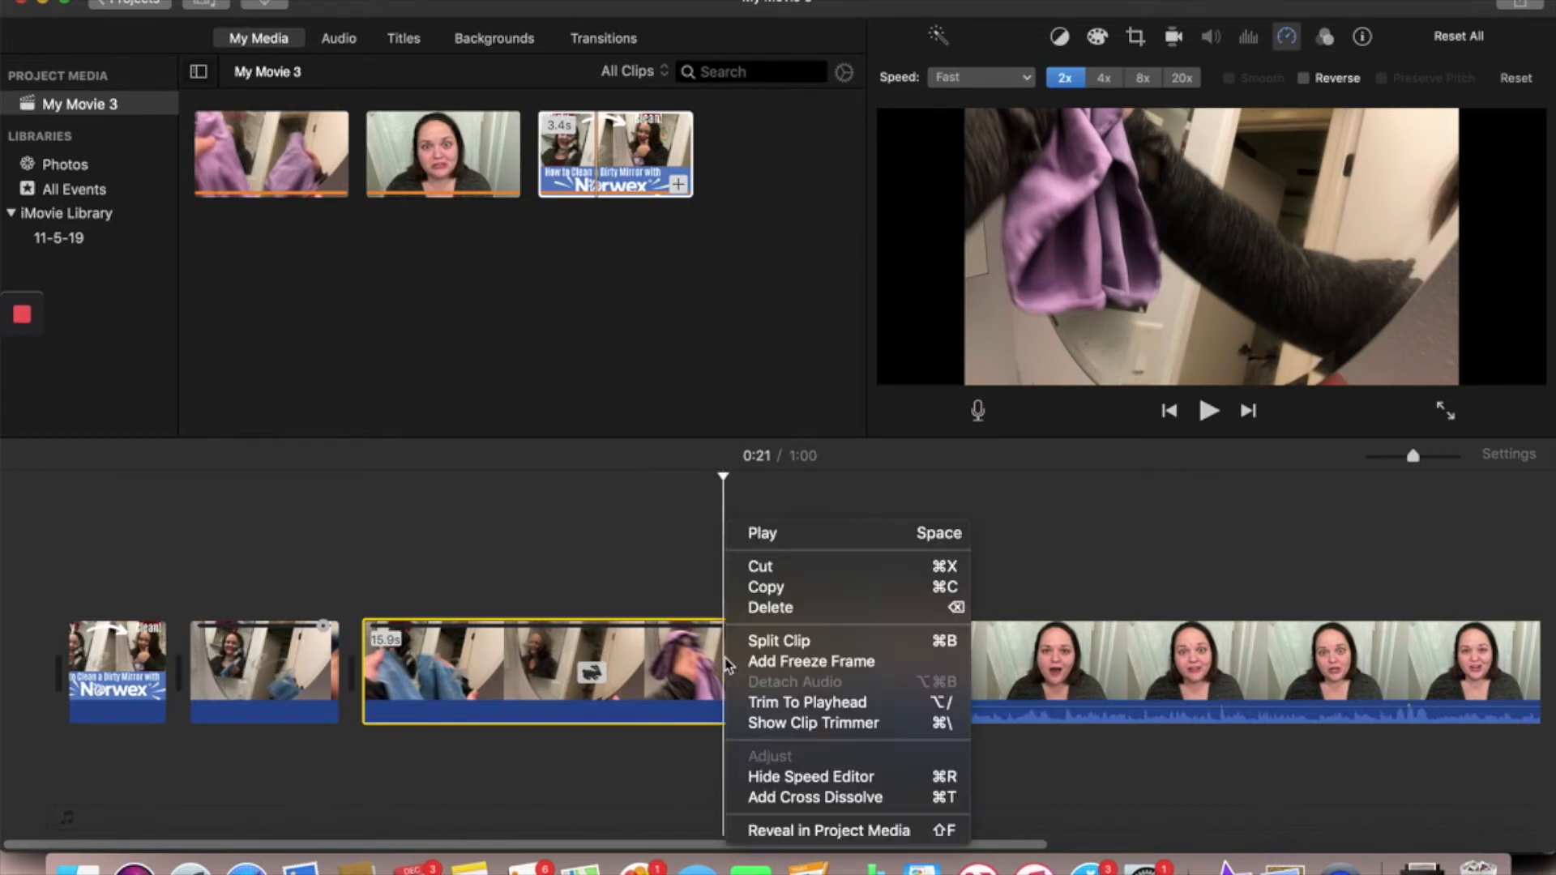
click(762, 639)
click(783, 665)
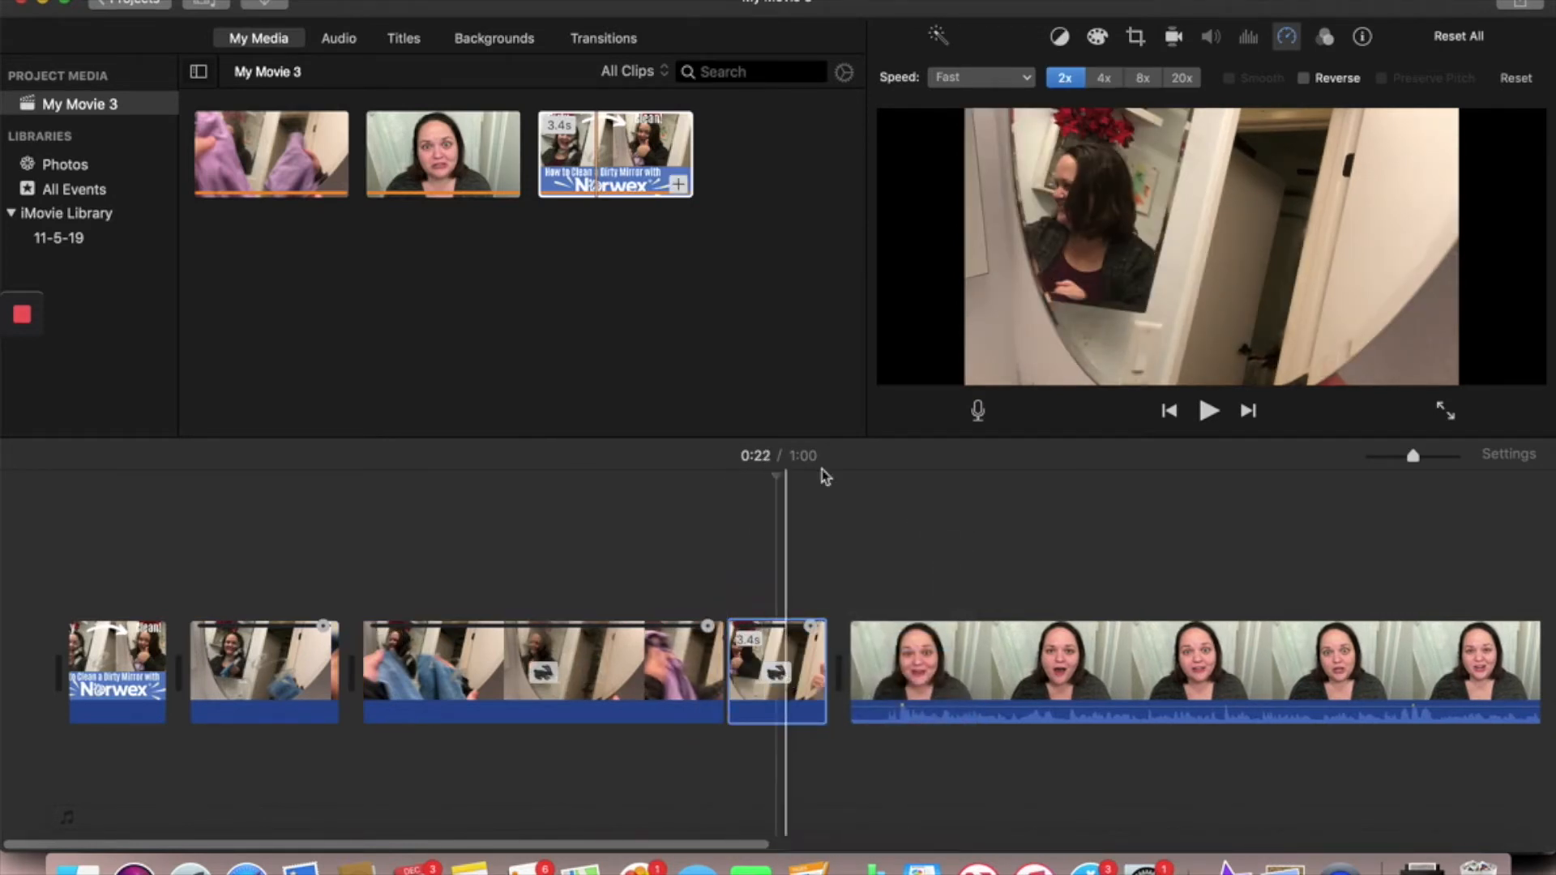
click(994, 81)
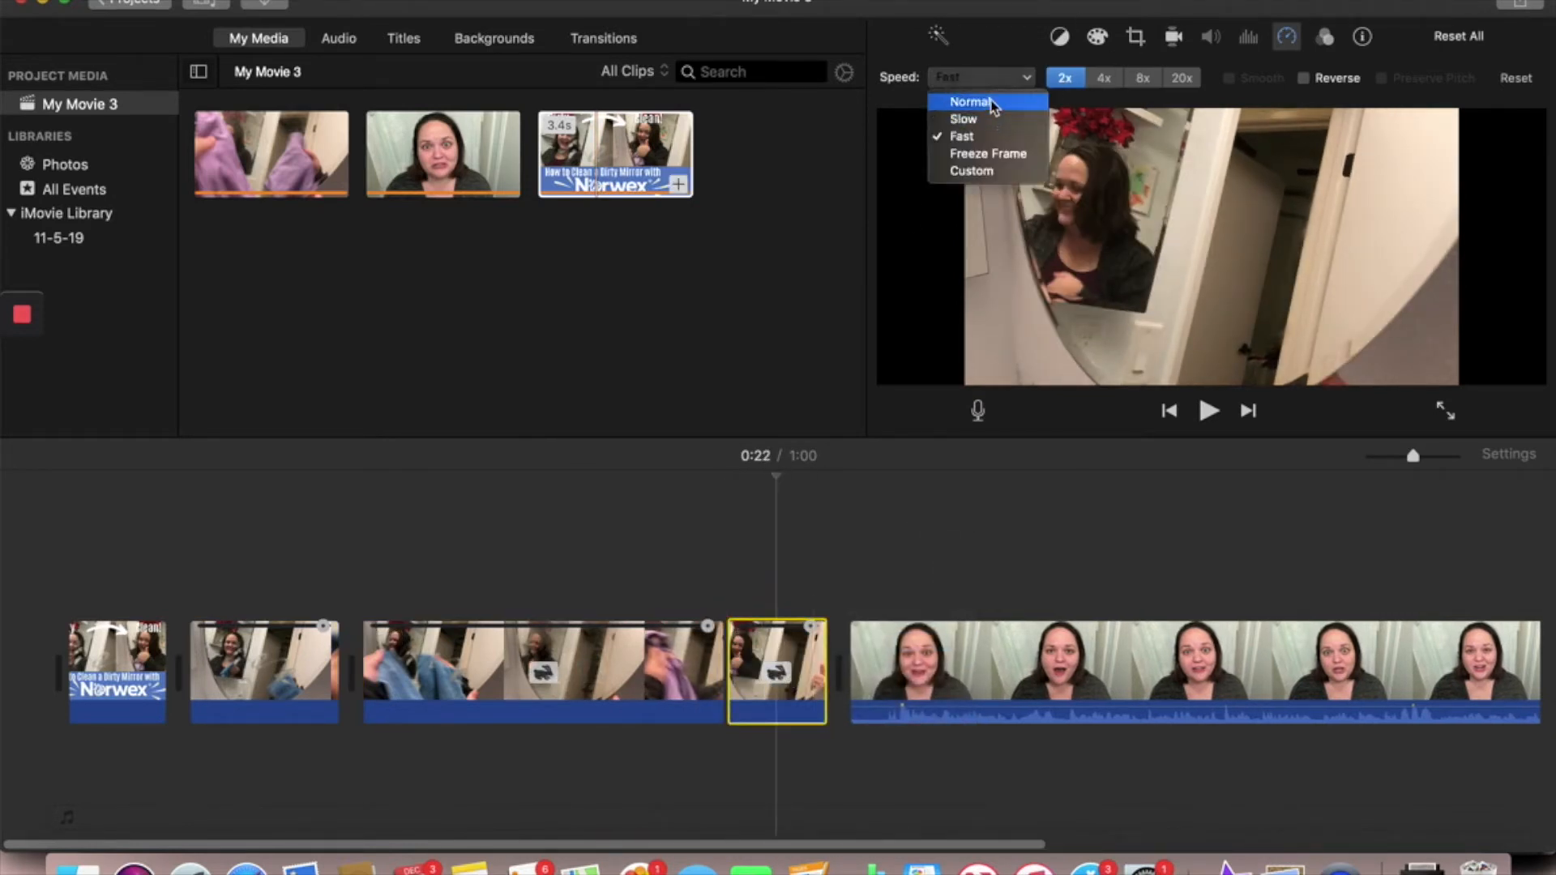
click(992, 103)
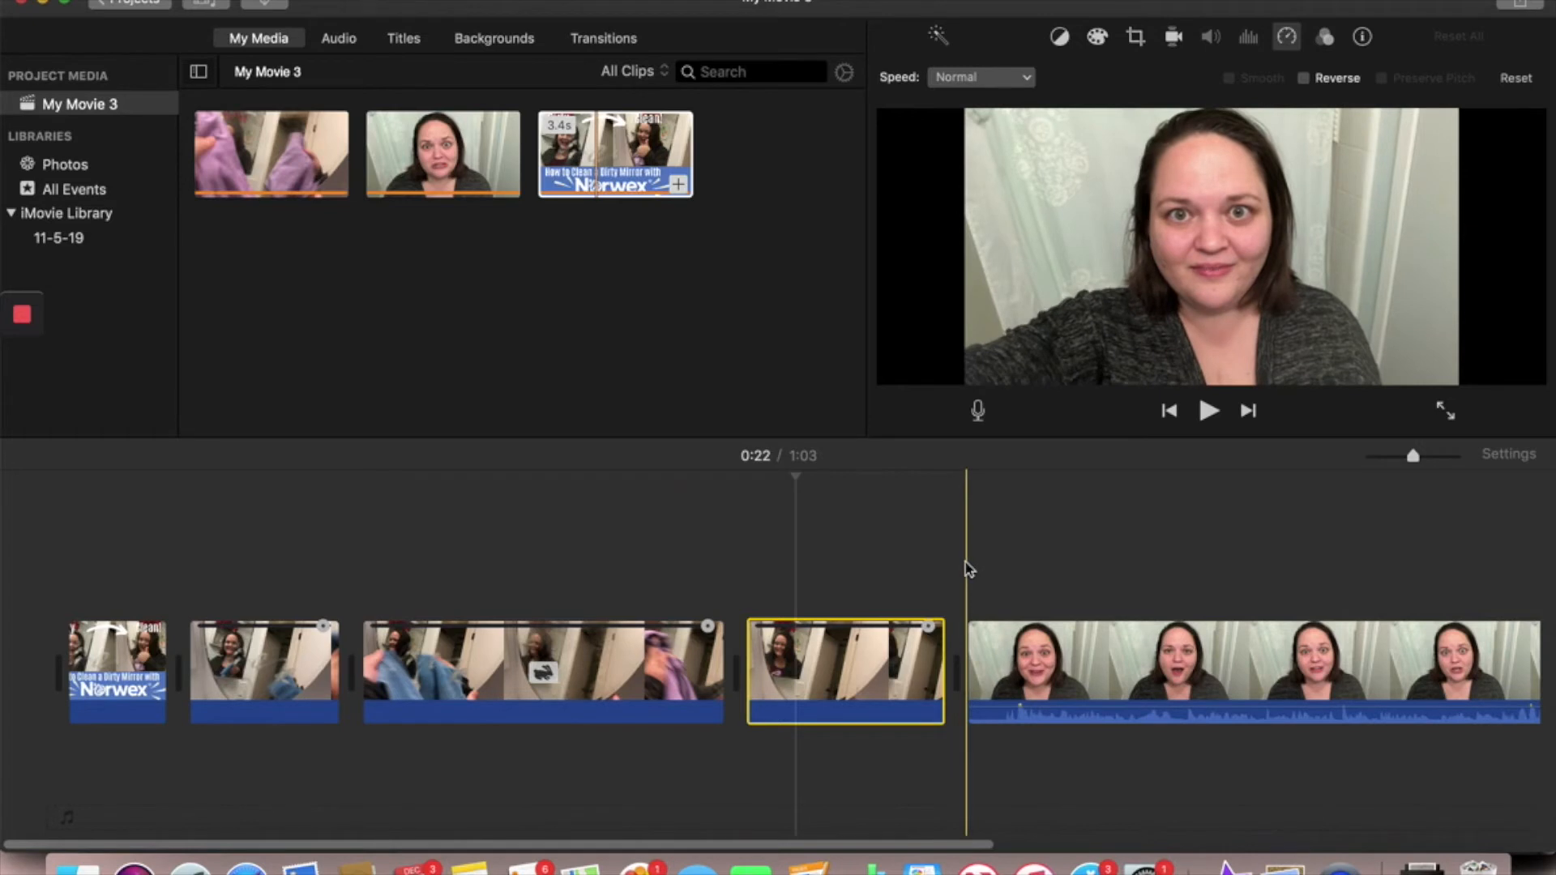
- Play the talking-head clip from its start with the computer volume raised, and pause at 0:35
click(965, 561)
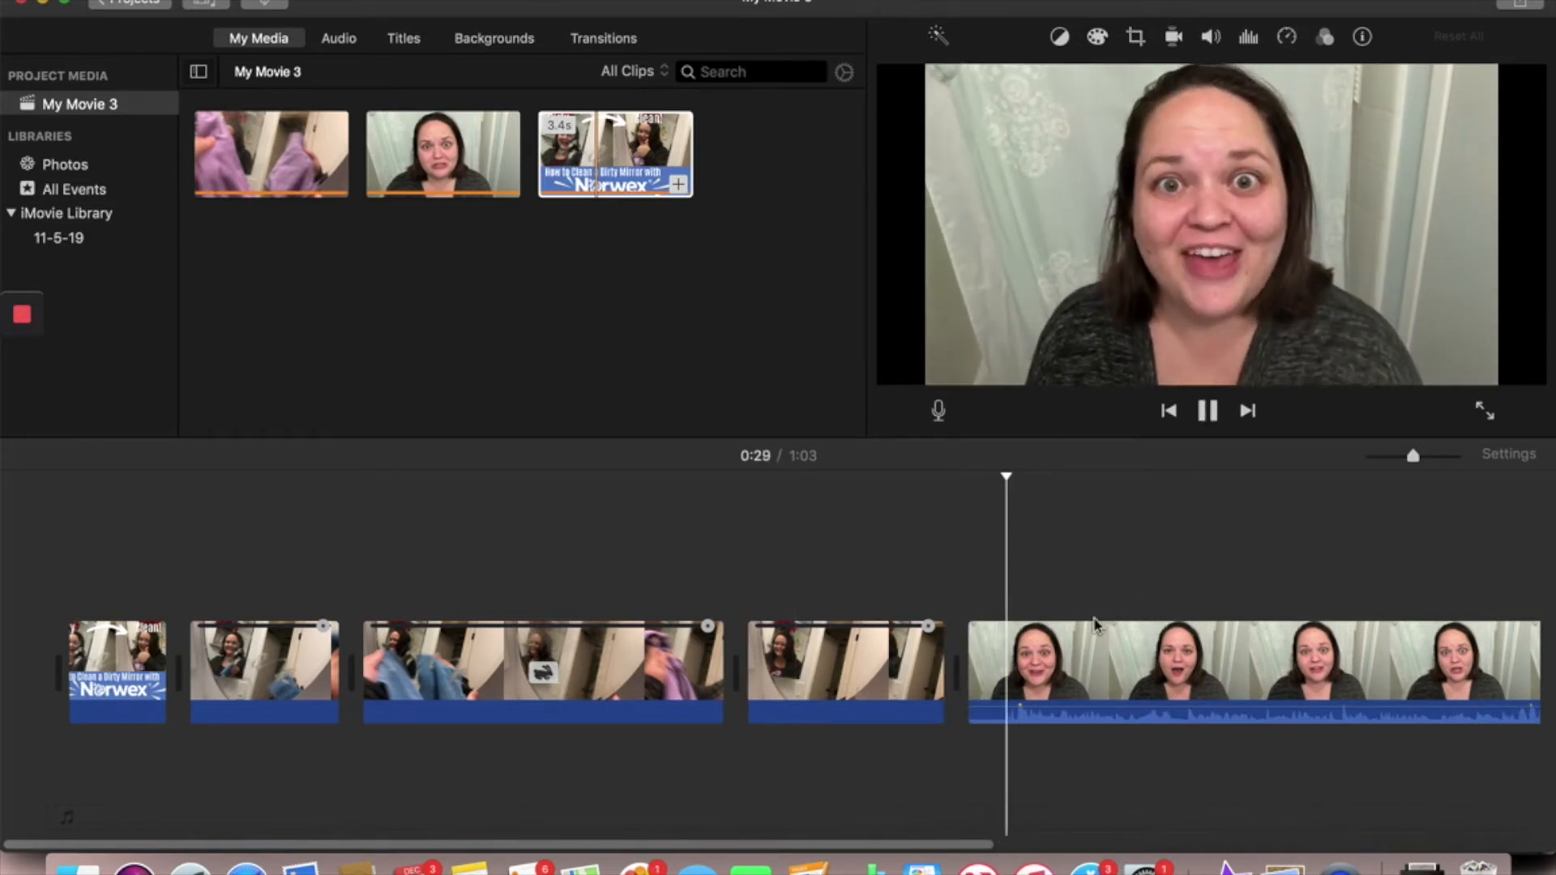
key(XF86AudioRaiseVolume)
key(XF86AudioRaiseVolume)
key(XF86AudioRaiseVolume)
key(XF86AudioRaiseVolume)
key(XF86AudioRaiseVolume)
key(XF86AudioRaiseVolume)
key(XF86AudioRaiseVolume)
key(XF86AudioRaiseVolume)
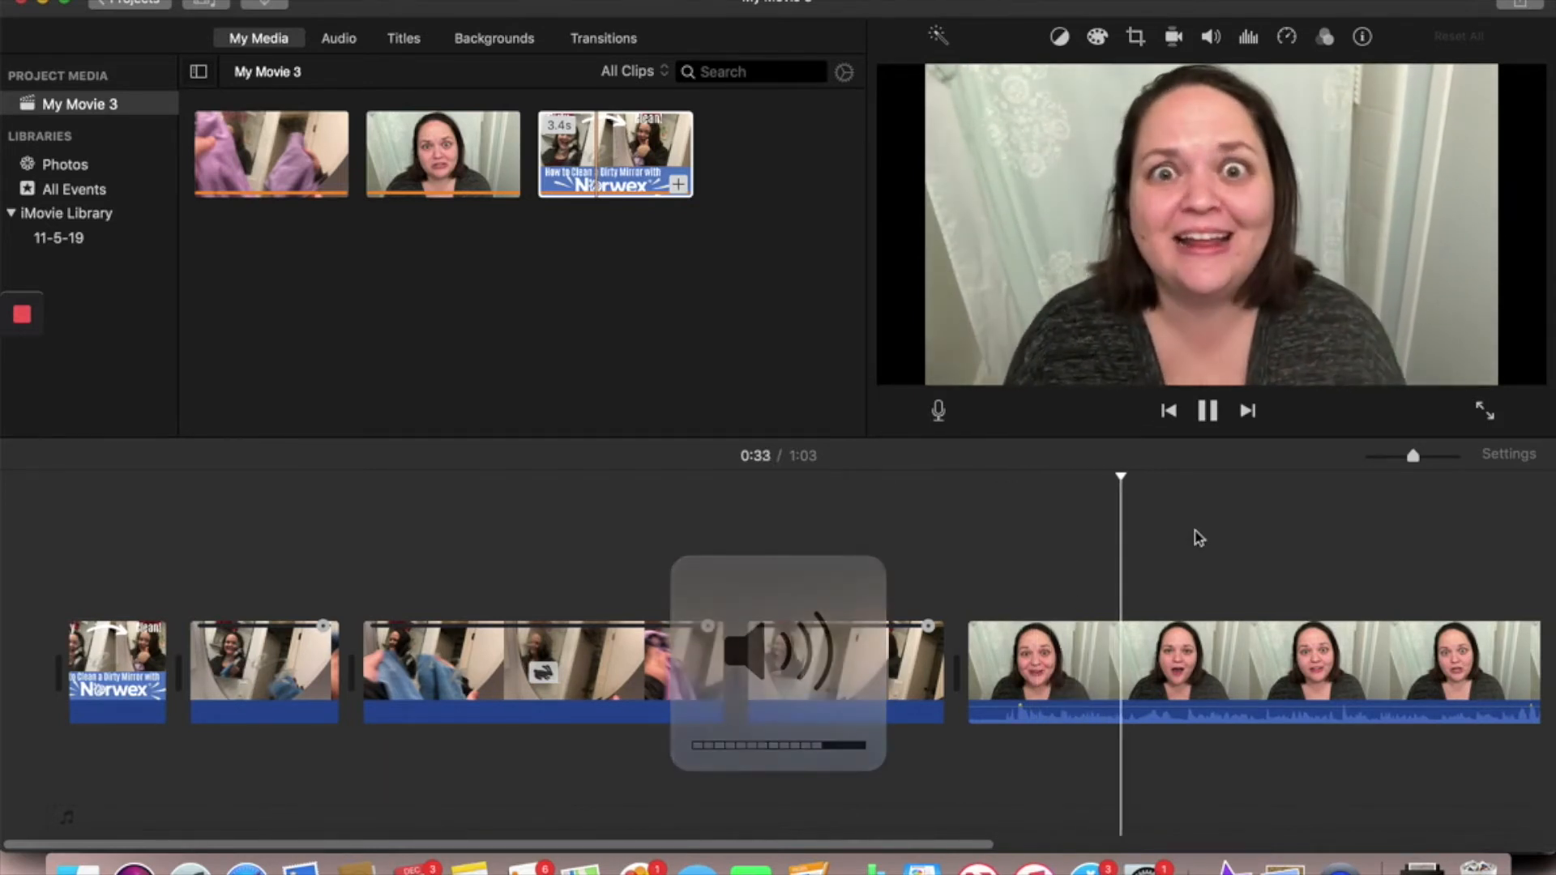
click(1207, 411)
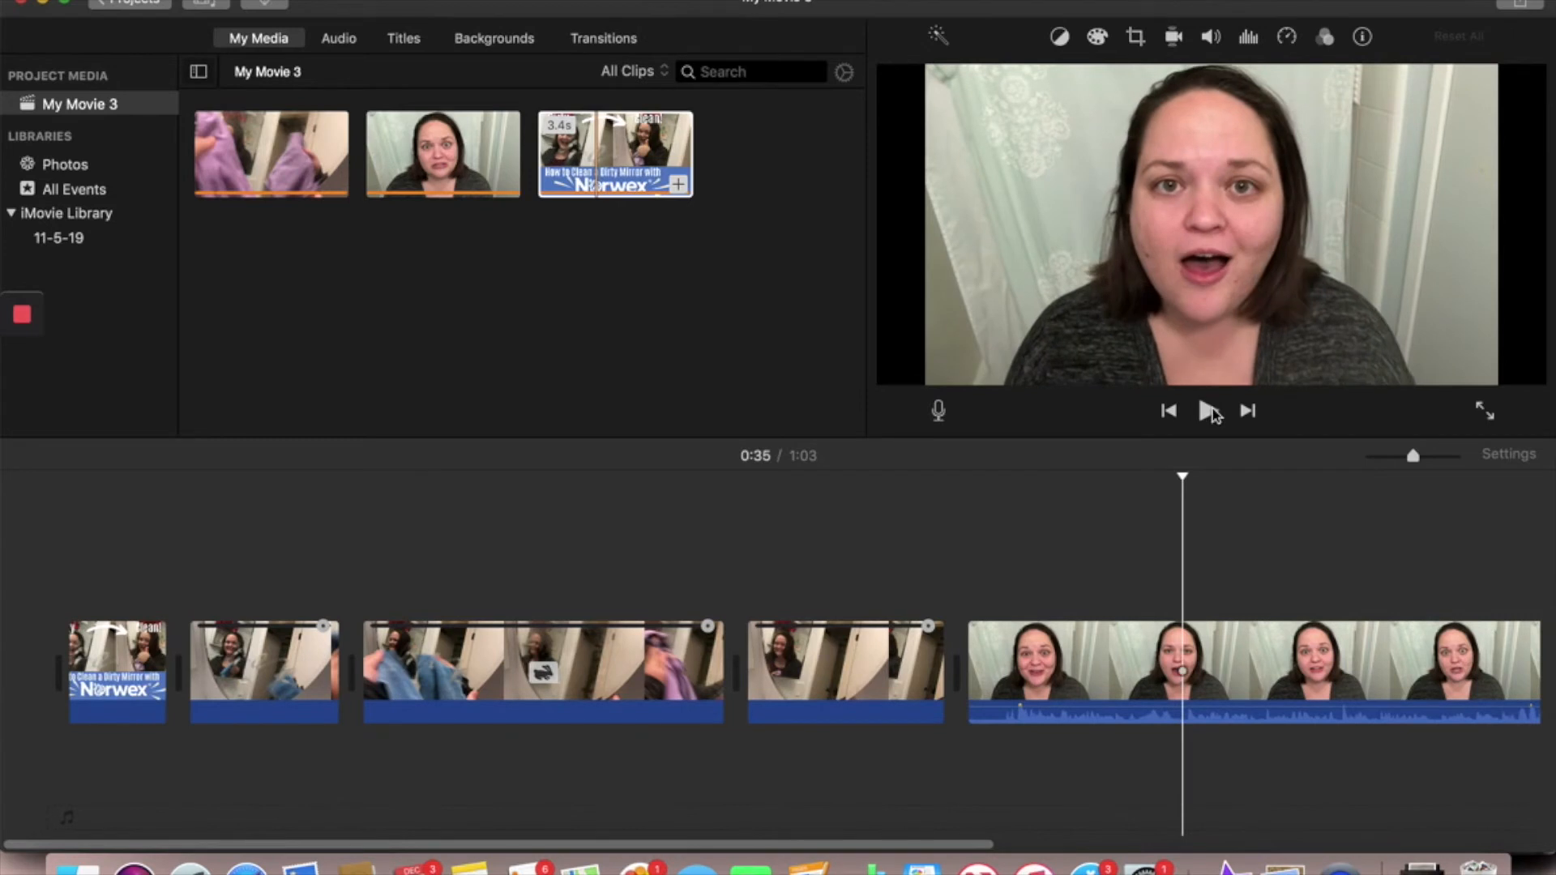
- Apply Crop to Fill to the talking-head clip with a slightly tighter frame around the speaker's head and shoulders
click(1134, 38)
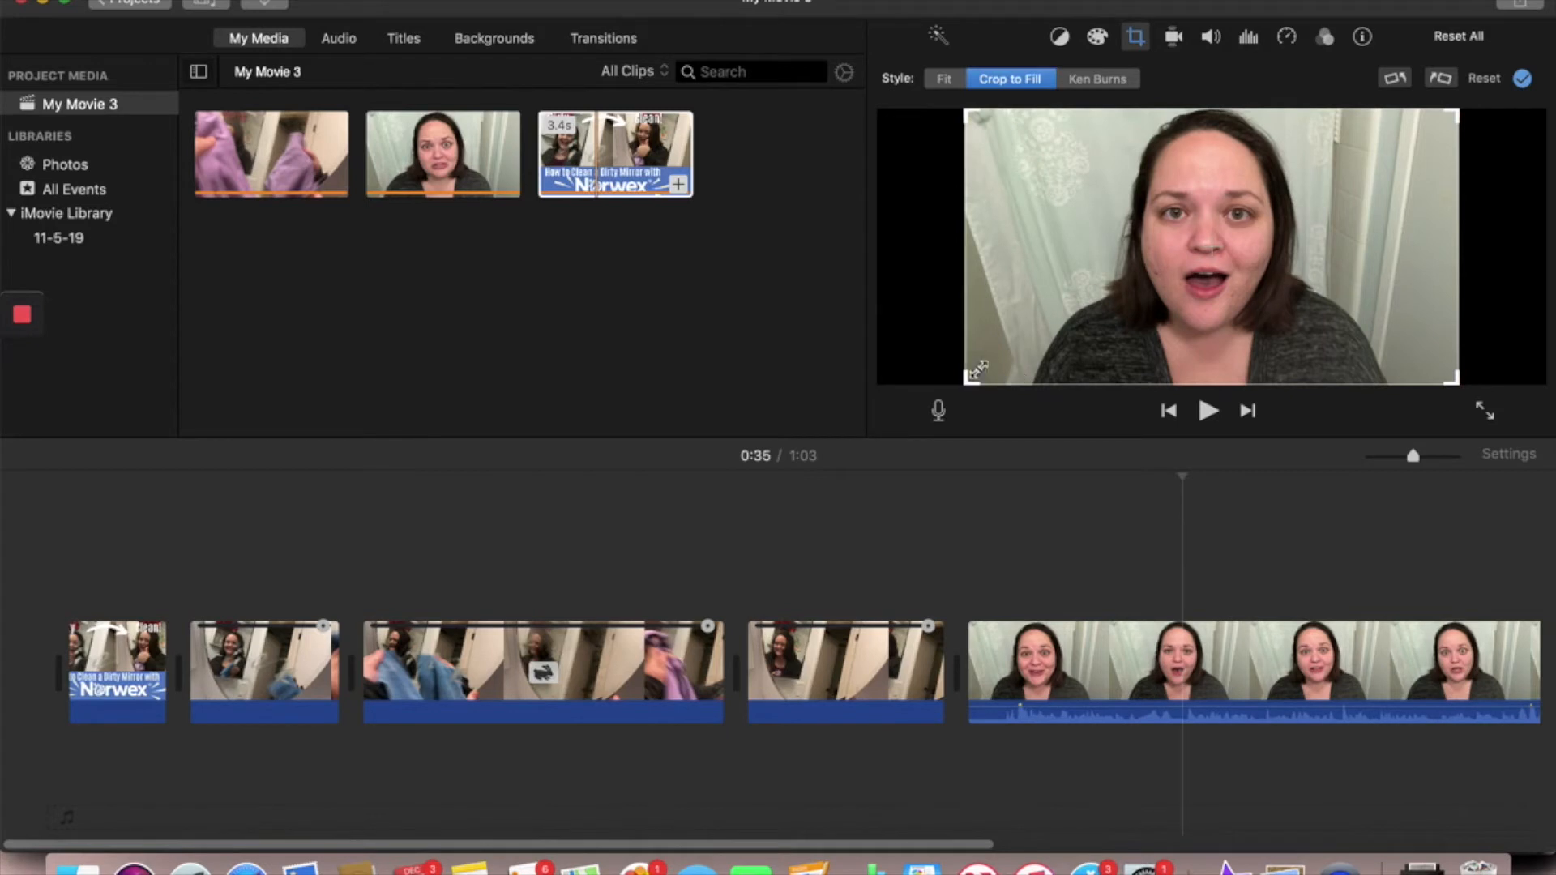
drag(978, 369, 991, 357)
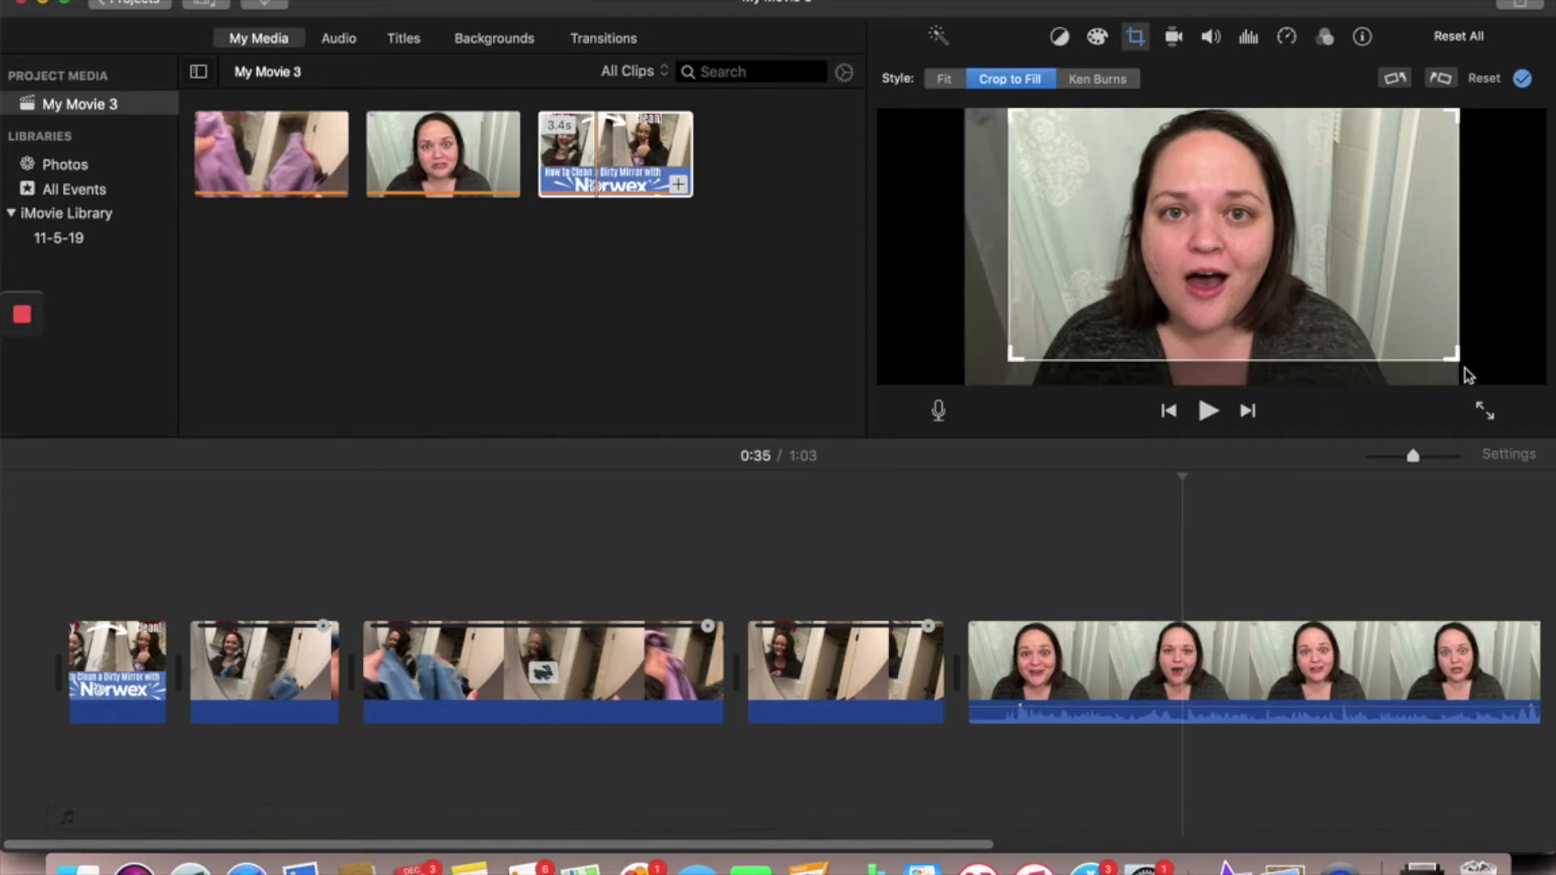
mouse_move(1457, 359)
mouse_down()
mouse_move(1426, 355)
mouse_move(1450, 355)
mouse_up()
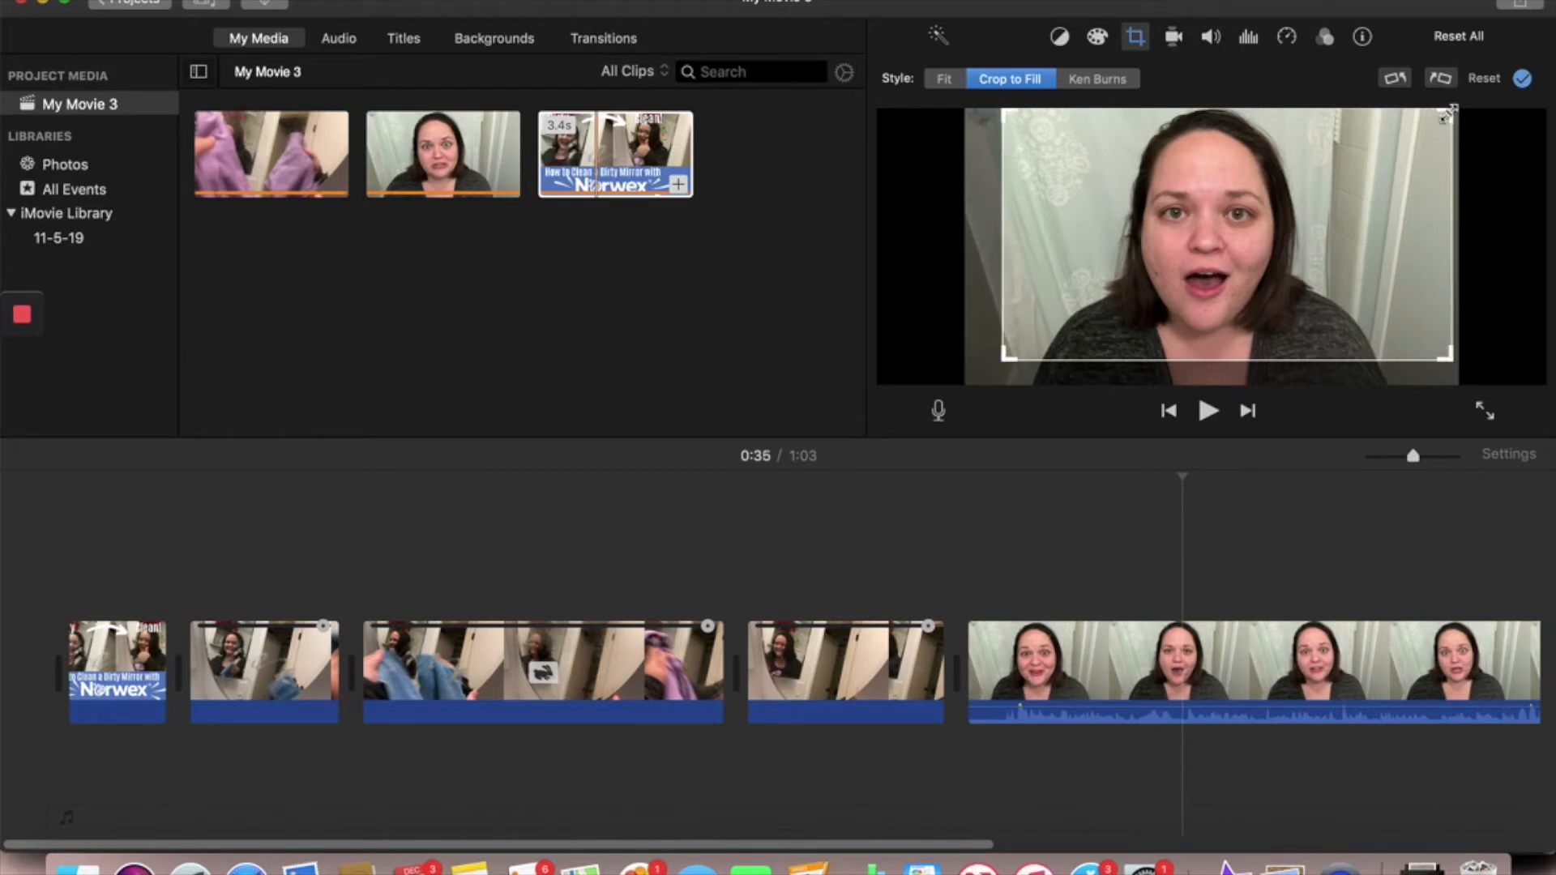
drag(1450, 111, 1433, 121)
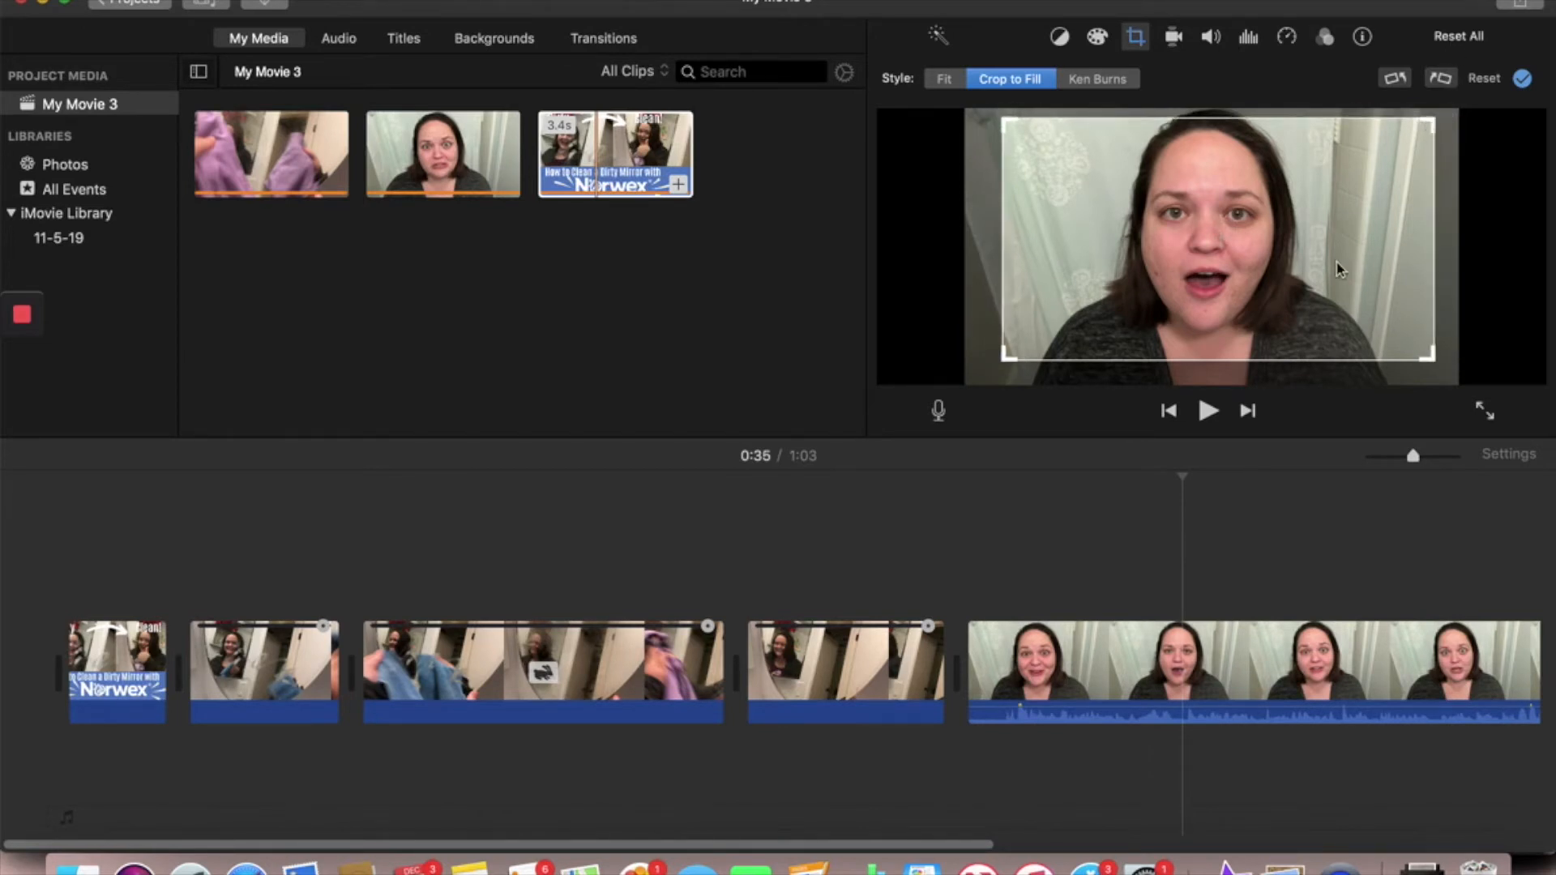
drag(1339, 270, 1329, 227)
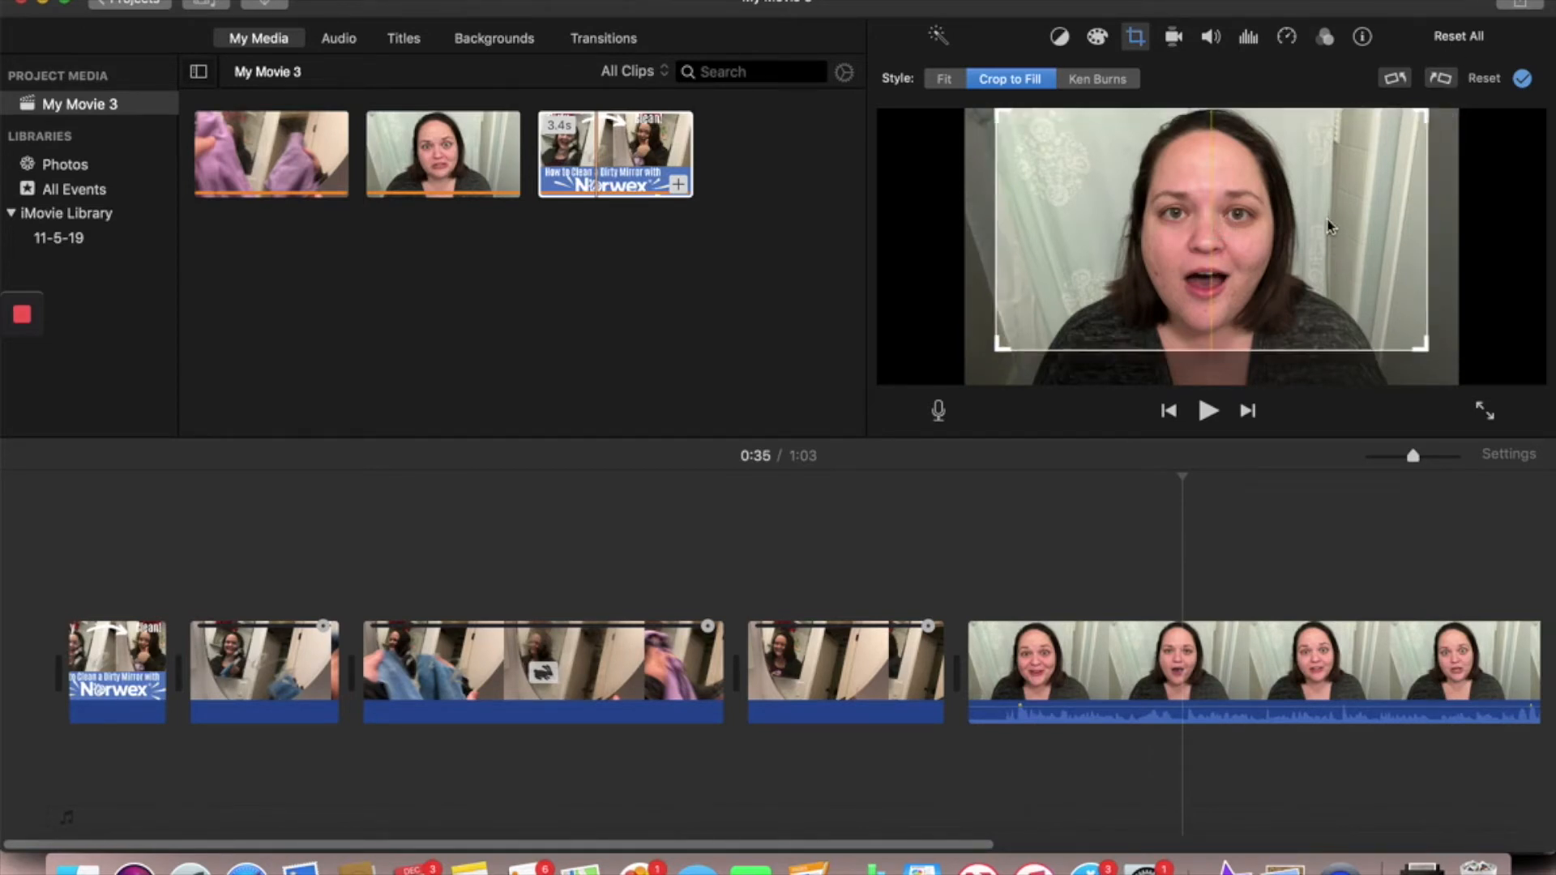
click(1522, 78)
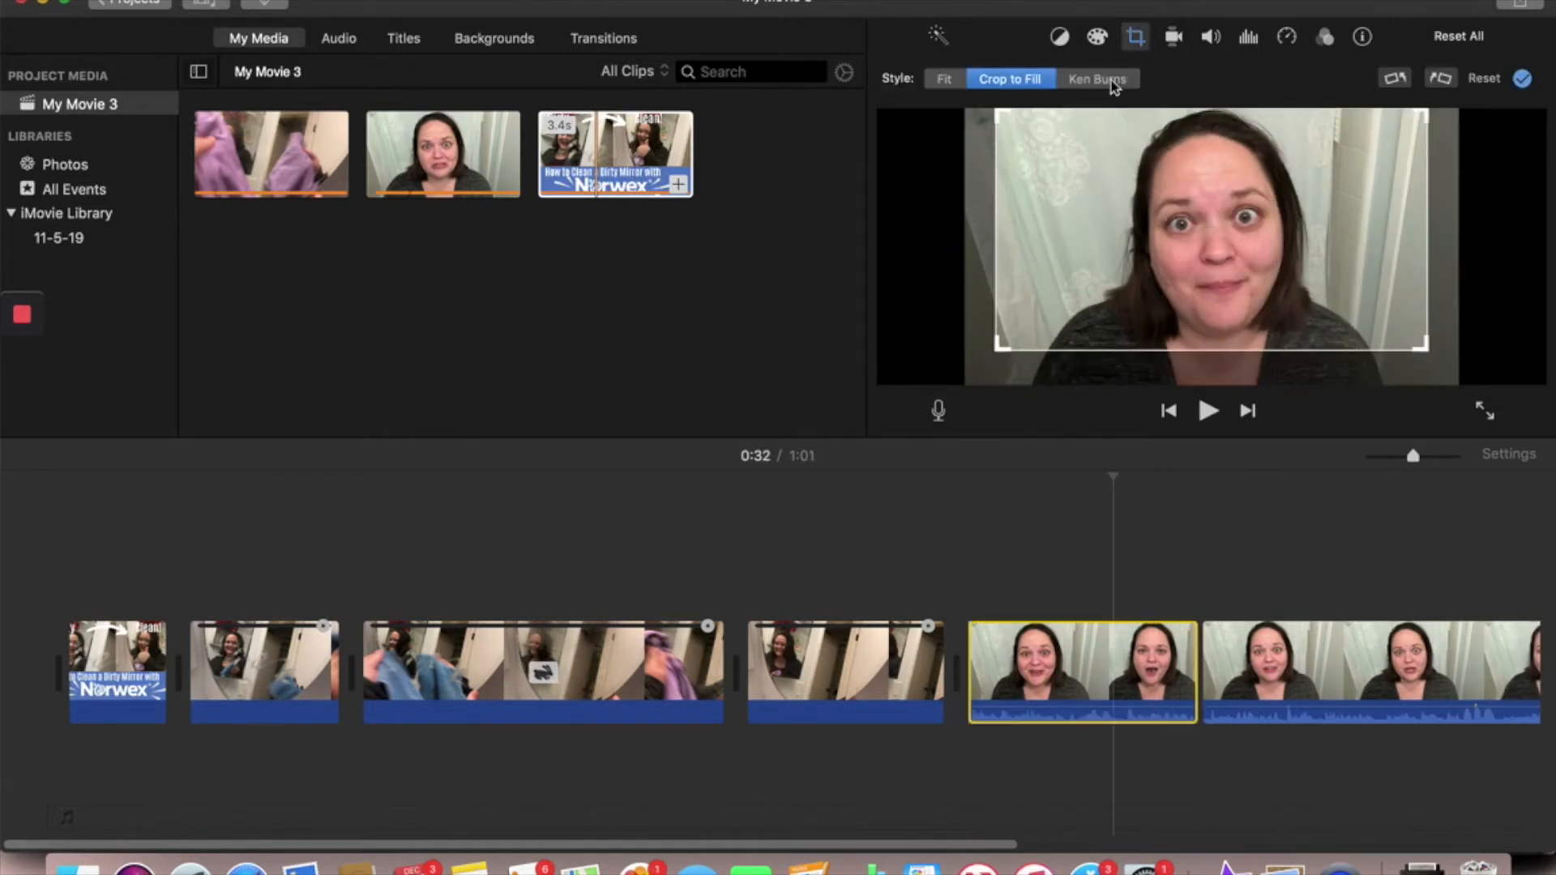
- Apply Ken Burns to the first talking-head segment, enlarging the Start frame to nearly the full picture around the tighter End frame
click(1101, 80)
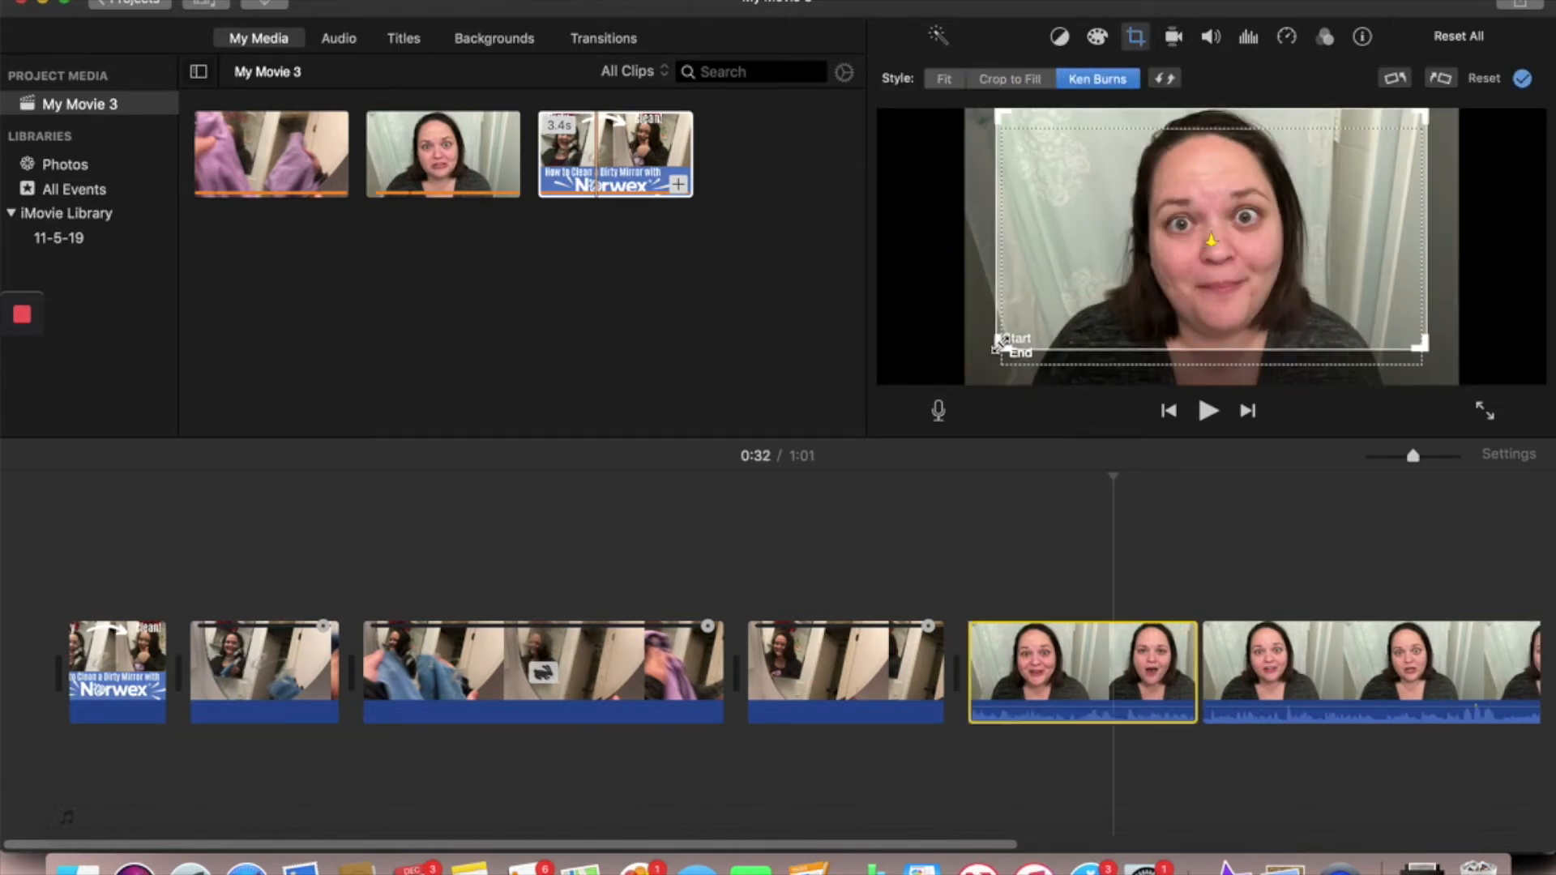
drag(998, 347, 945, 411)
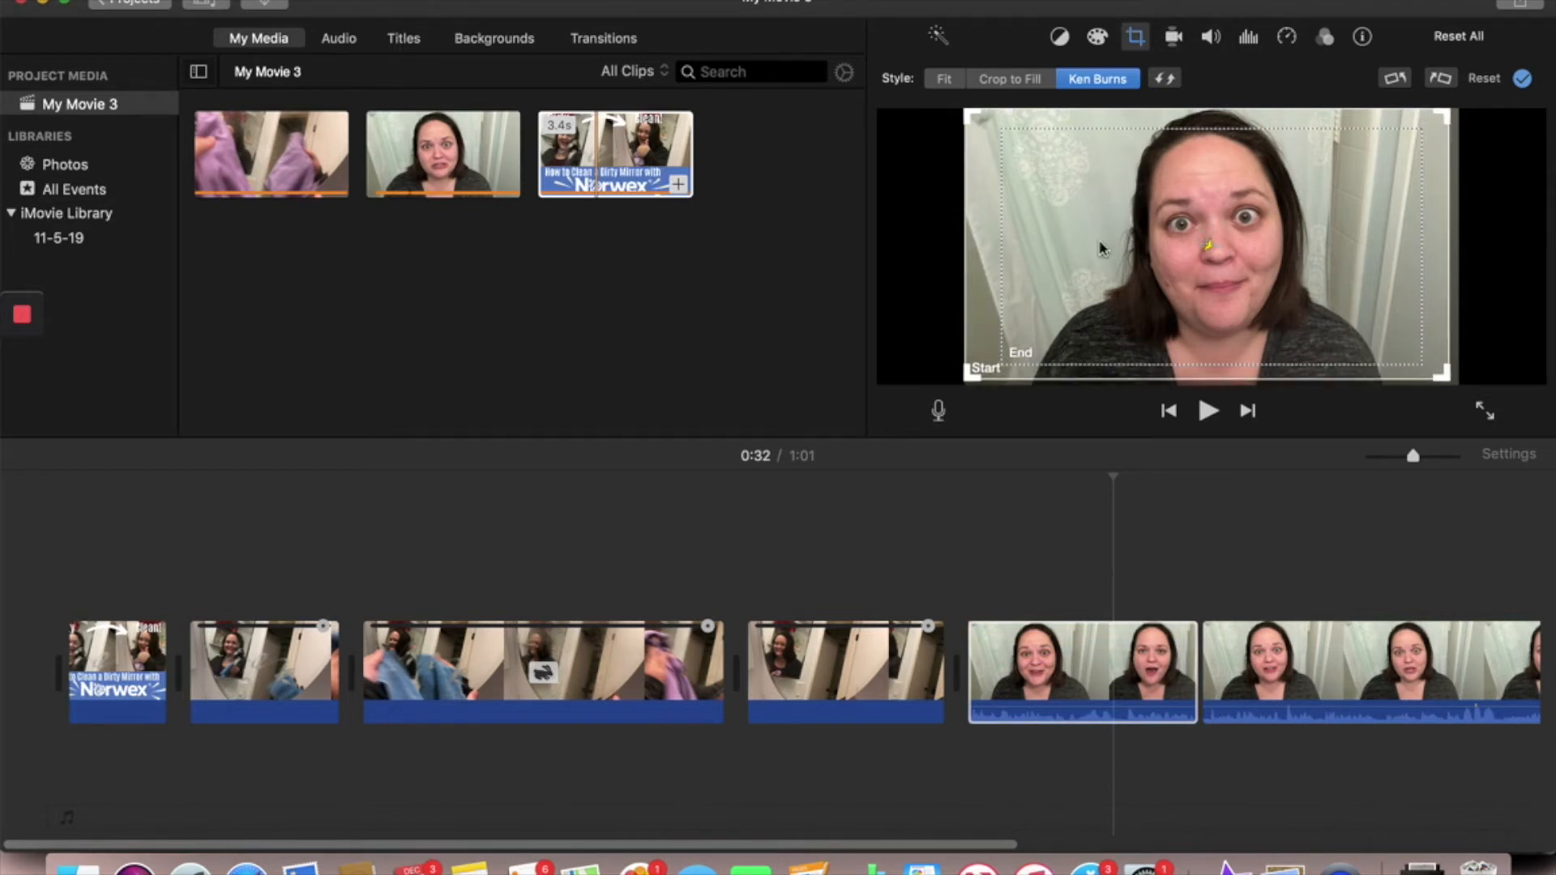
click(1524, 80)
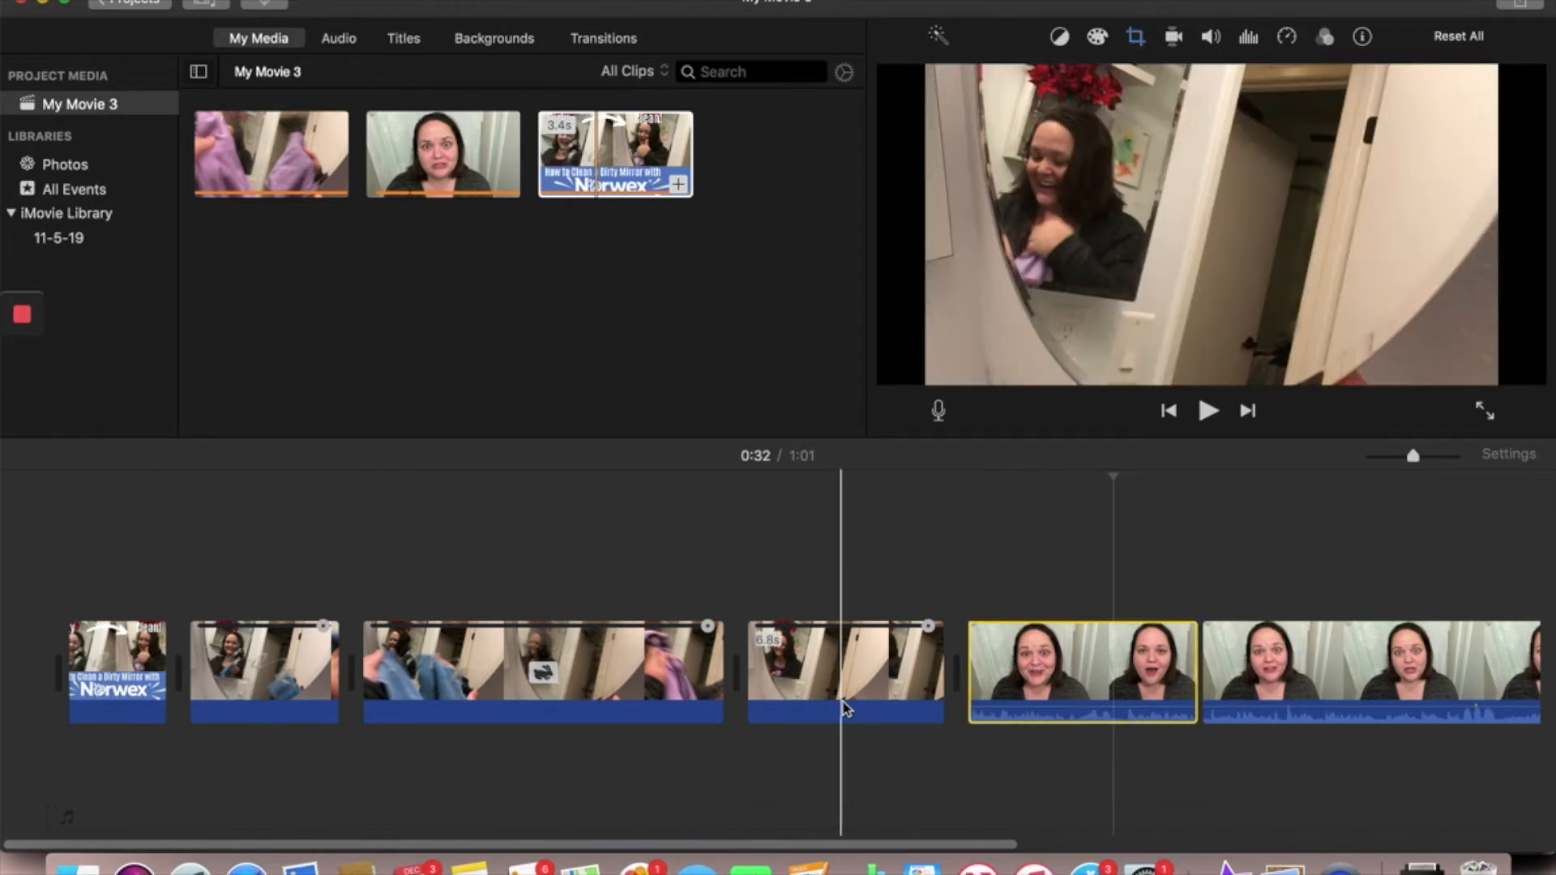
- Play the timeline from the last mirror segment through the Ken Burns talking-head segment to check the zoom
click(845, 708)
click(1208, 412)
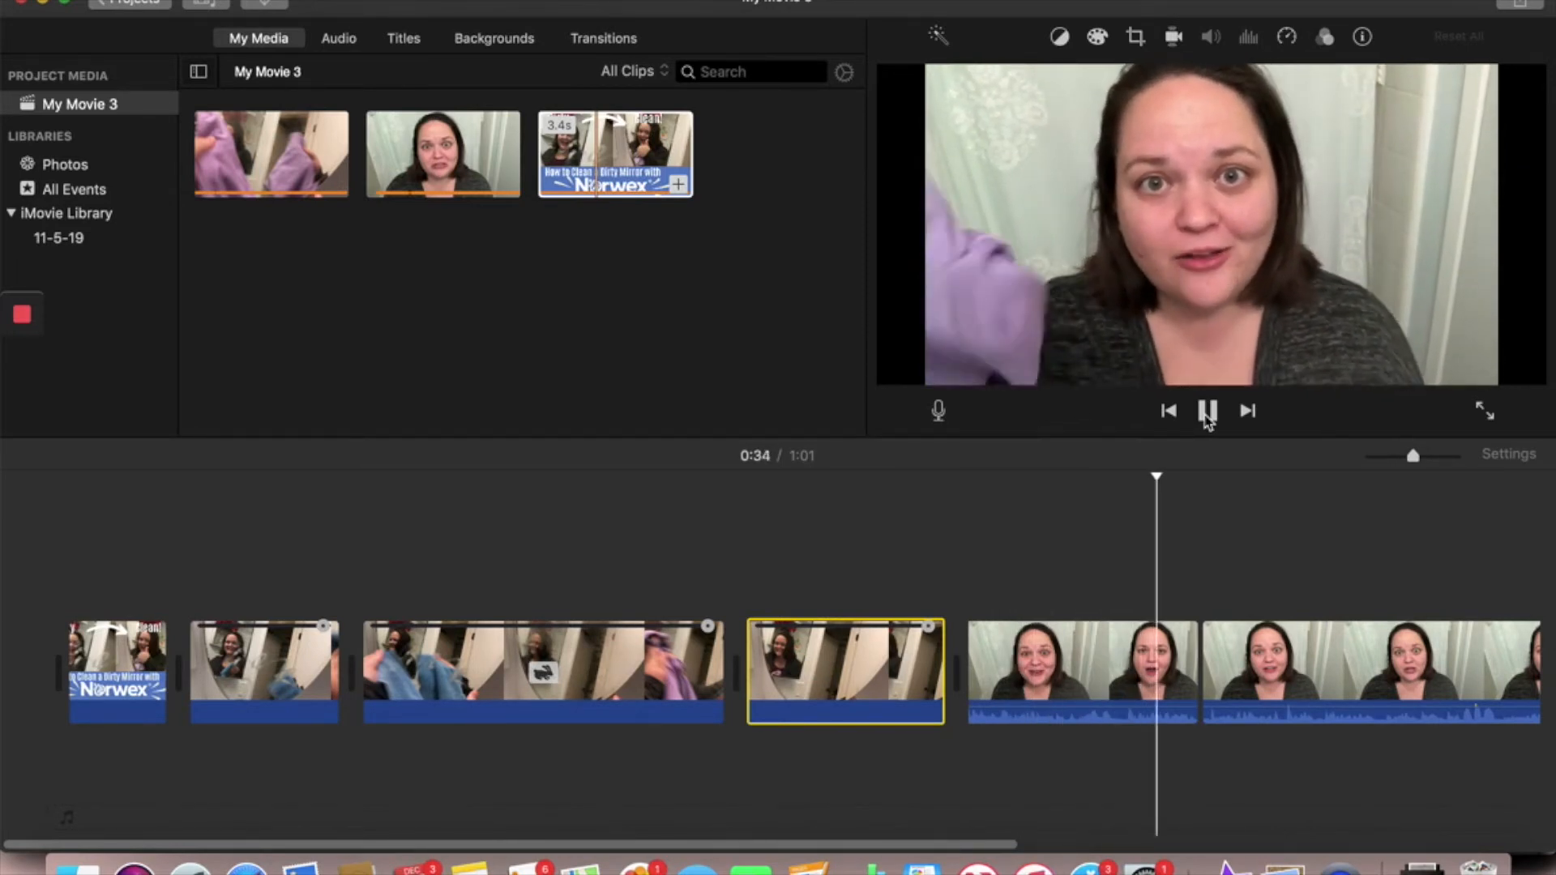
click(1207, 410)
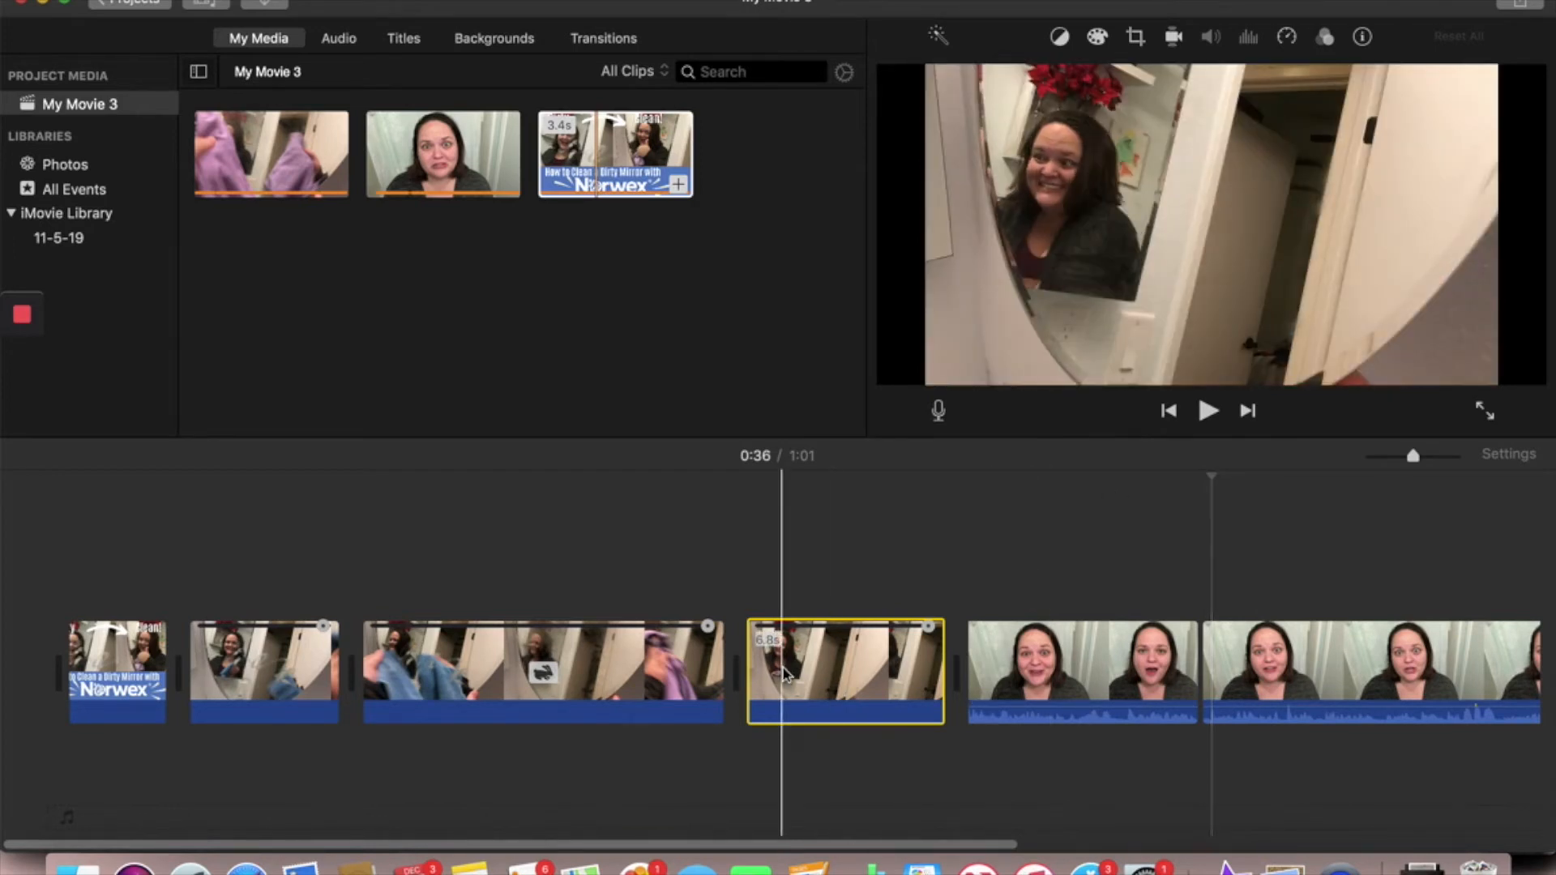
- Split the 2x mirror-cleaning segment at 0:13, between the blue-cloth and purple-cloth parts
scroll(783, 668, right, 1)
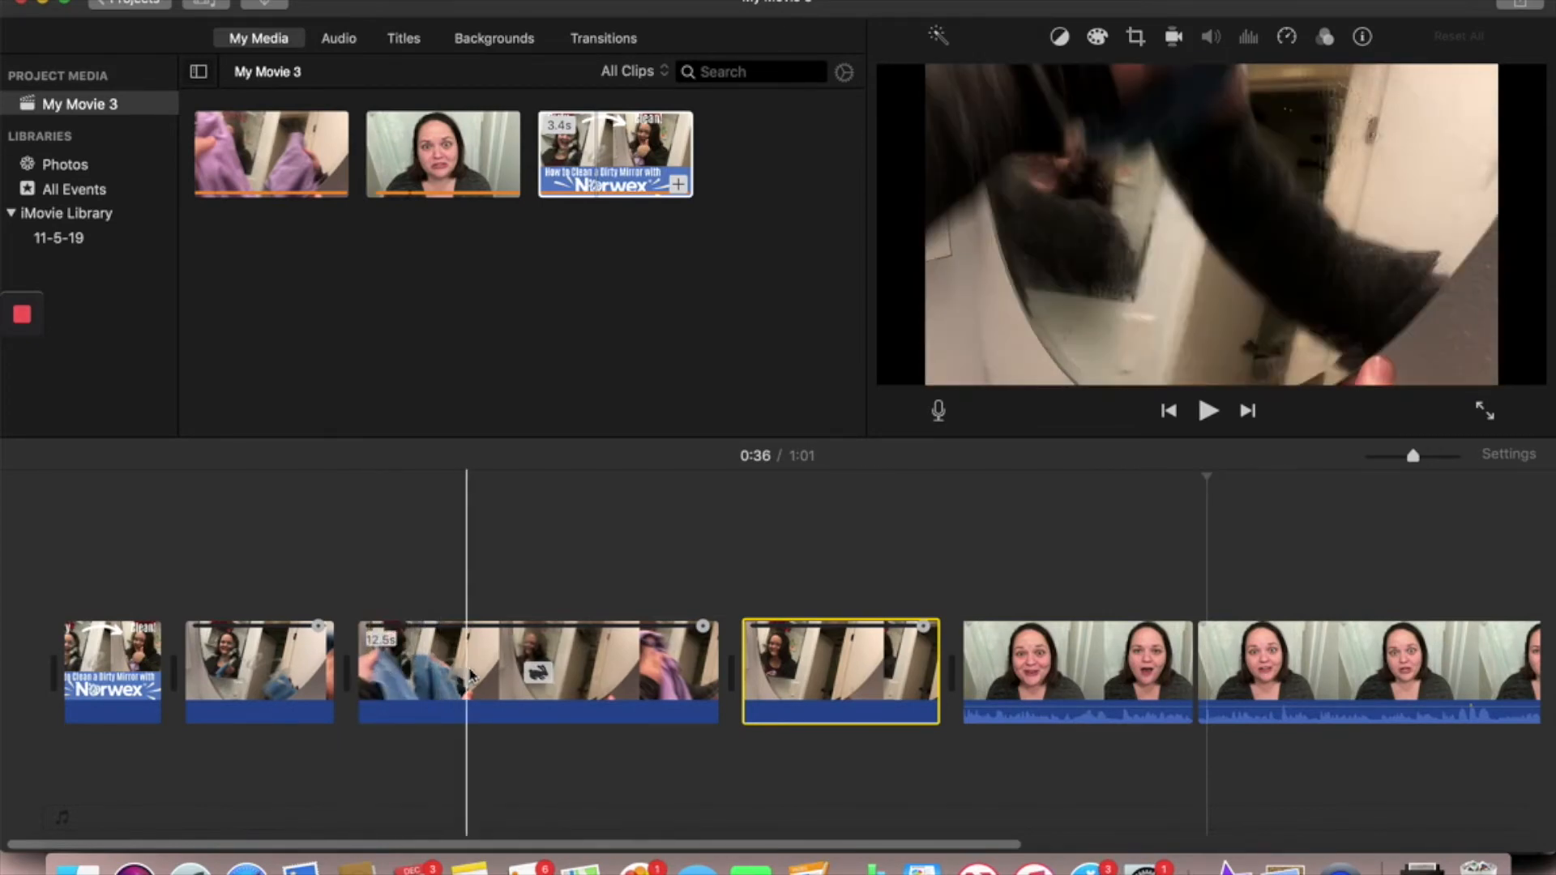
click(503, 675)
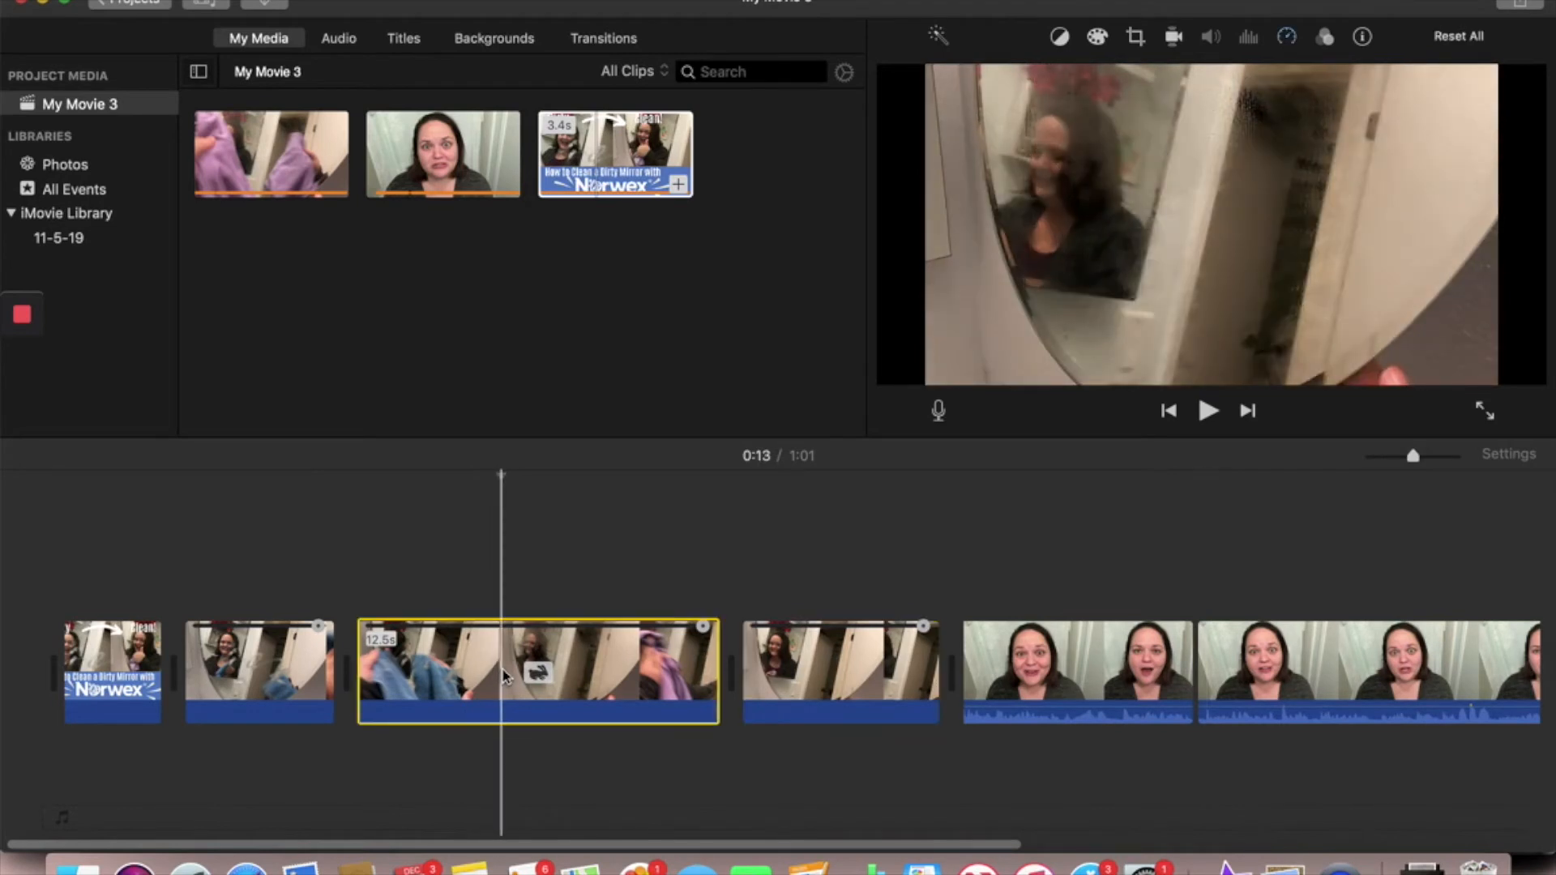
right_click(504, 676)
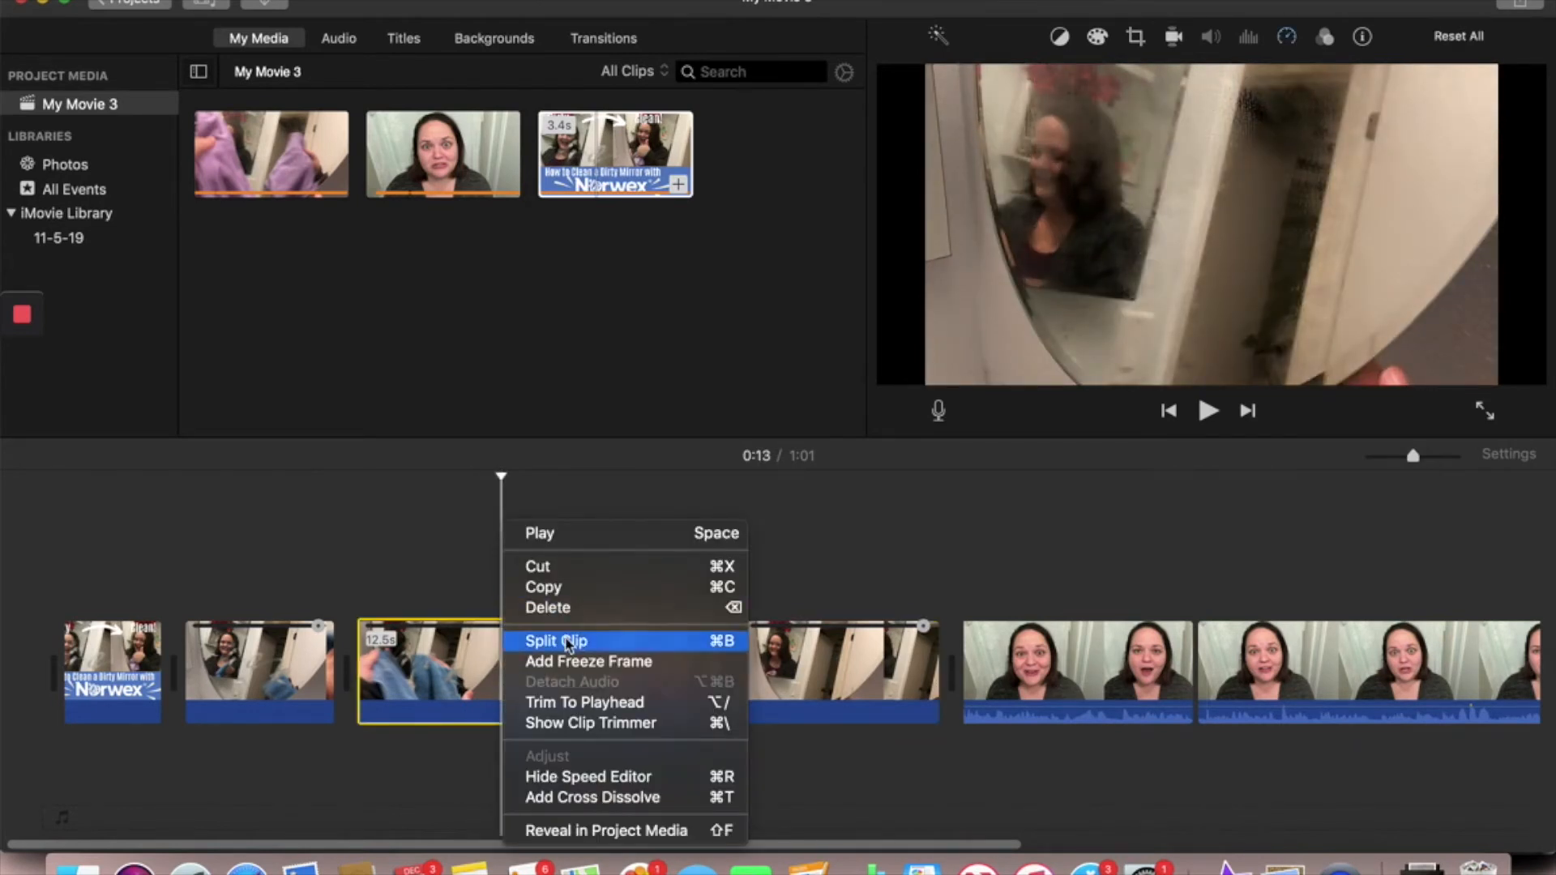
click(567, 641)
- Play the timeline from 0:06 in the normal-speed opening mirror segment through the sped-up blue-cloth segment
click(457, 683)
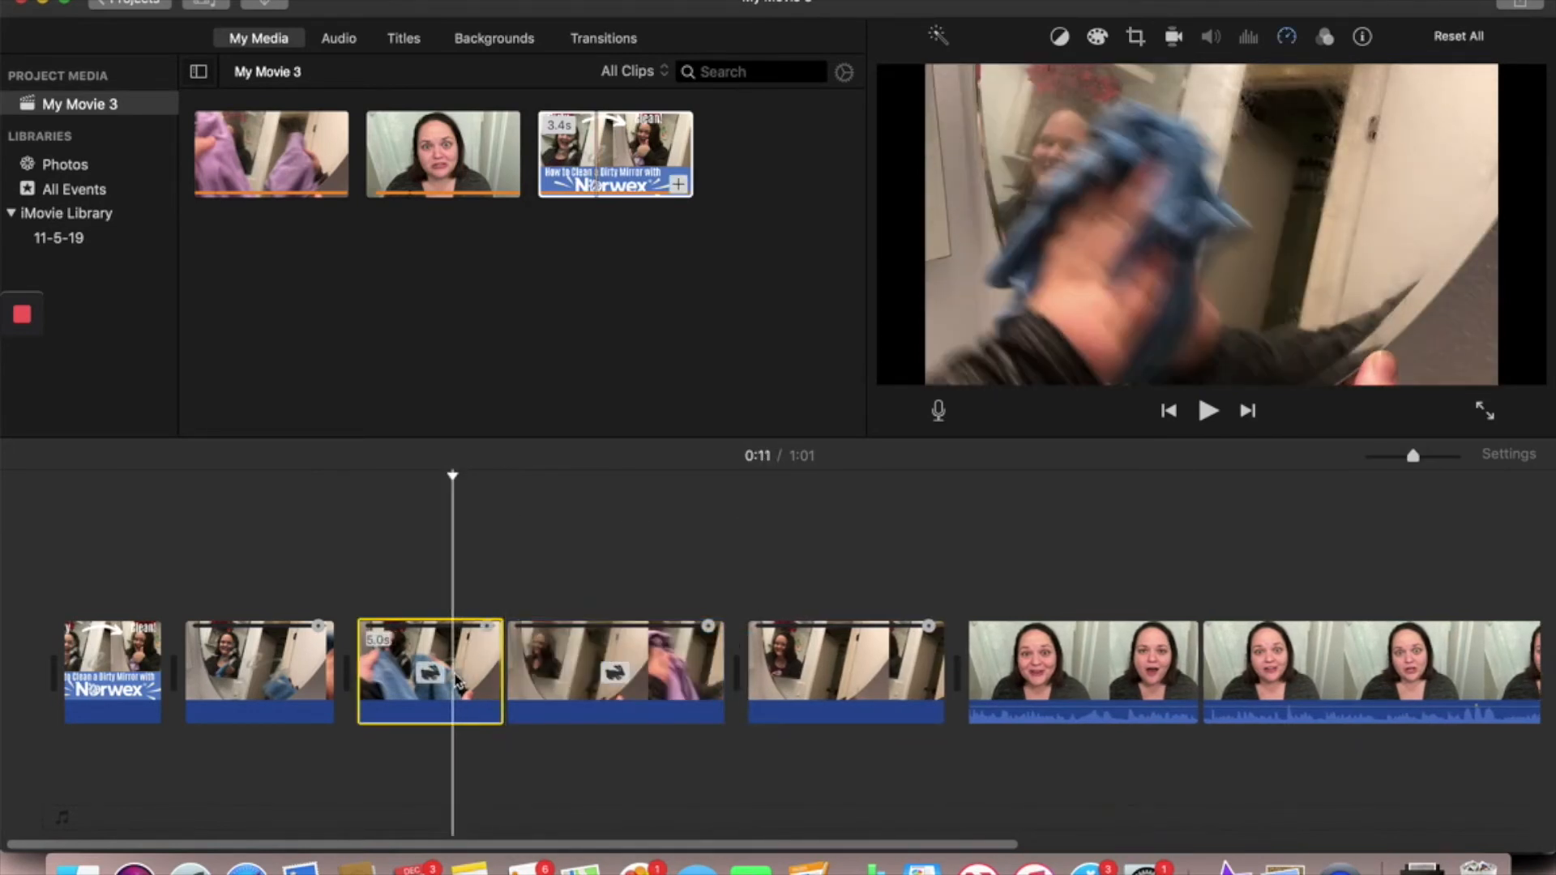
click(281, 677)
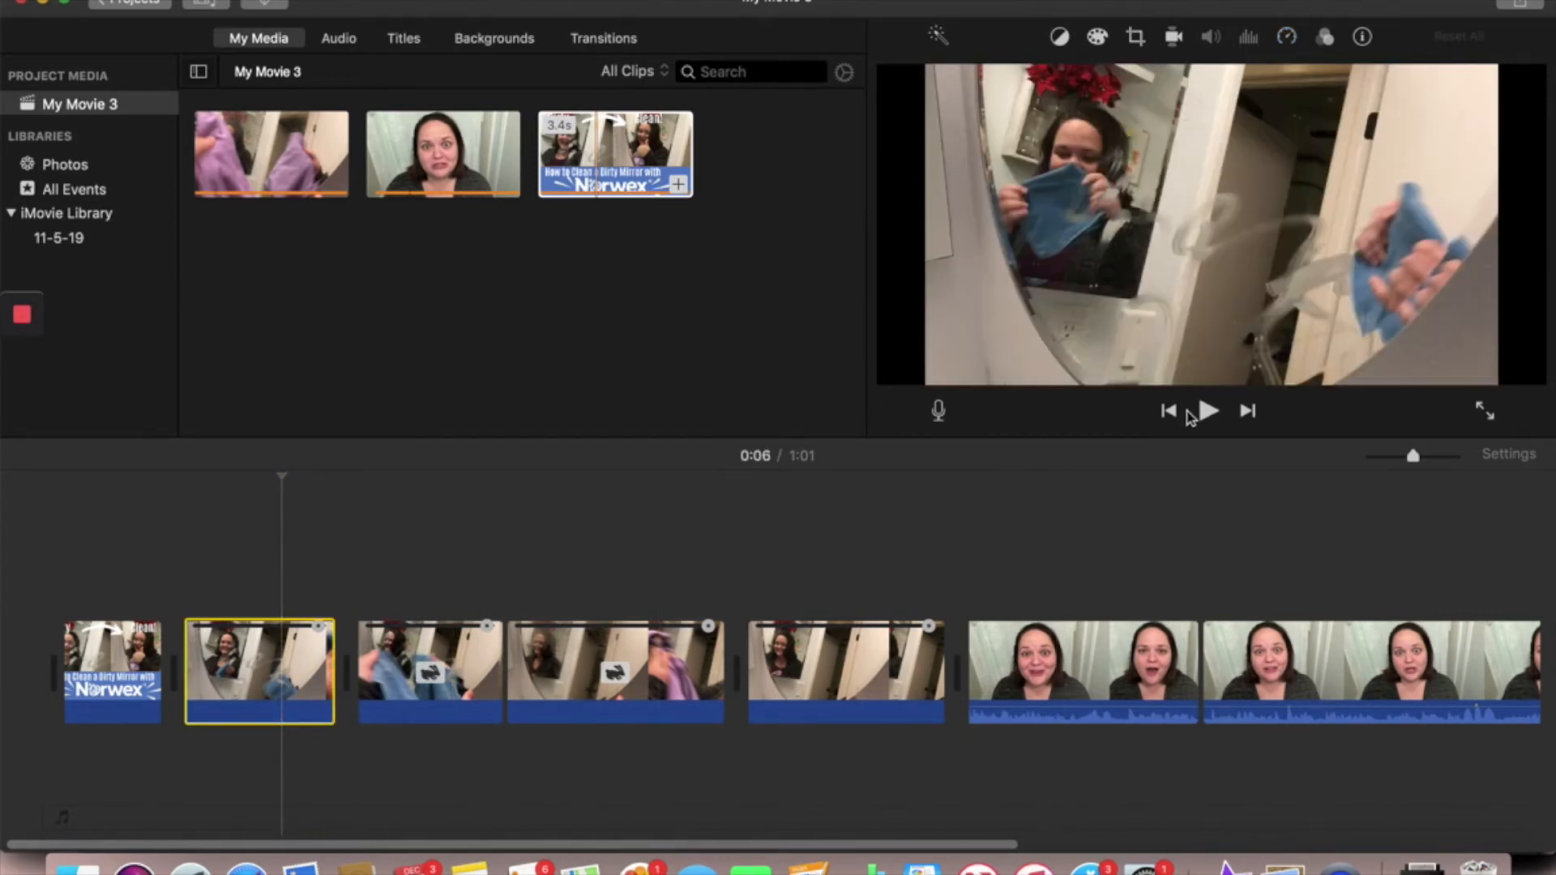
click(1209, 412)
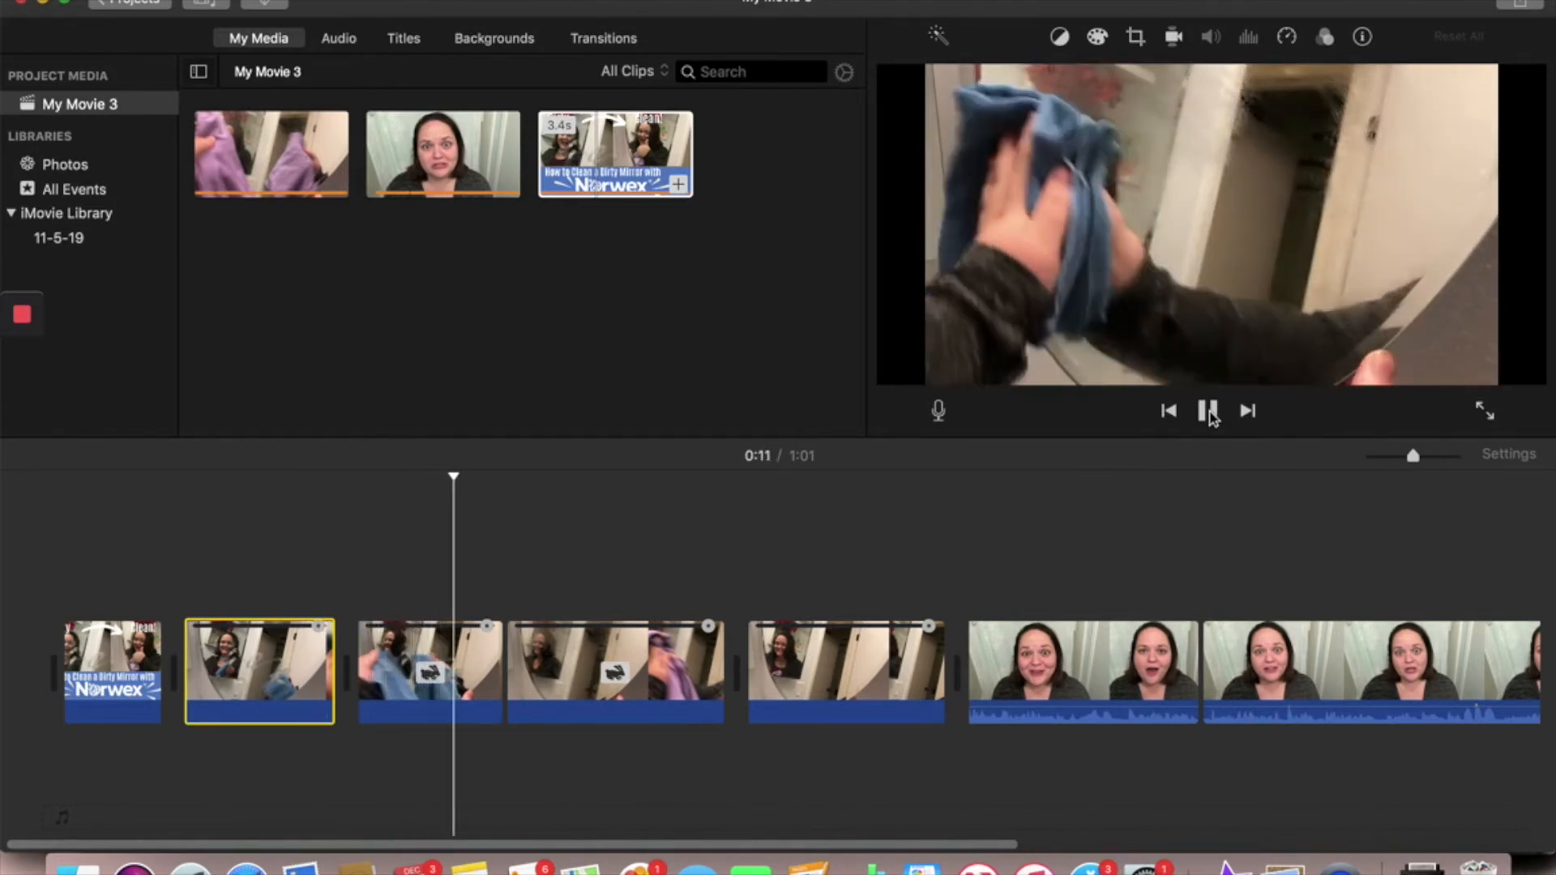
click(1208, 412)
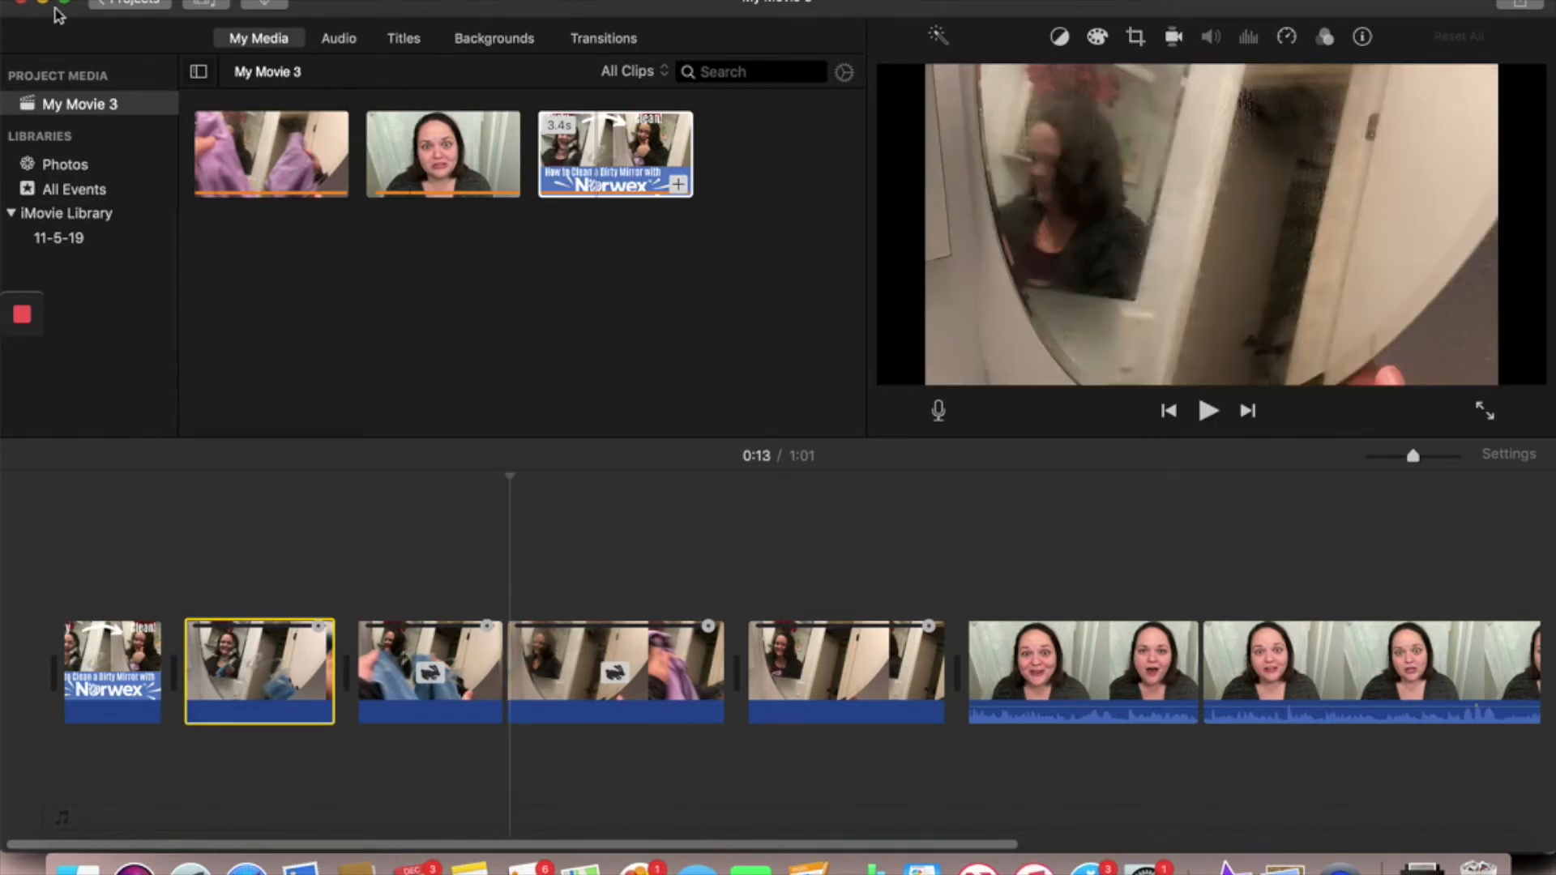
- Return to the projects overview, saving the movie as "Window Cleaning", and duplicate that project
click(132, 2)
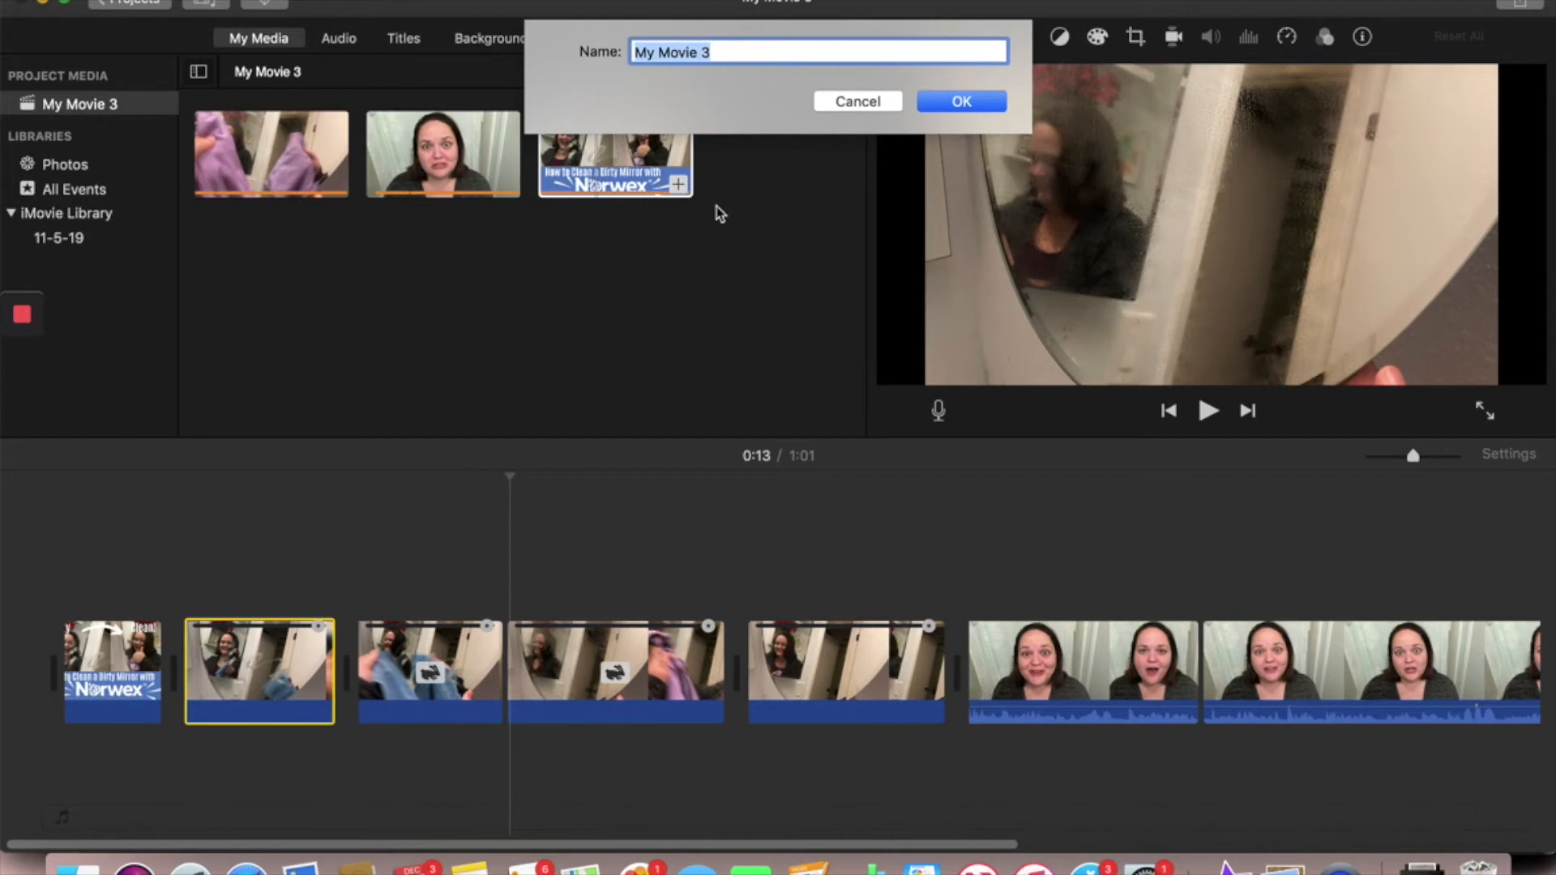
text(Window Cleaning)
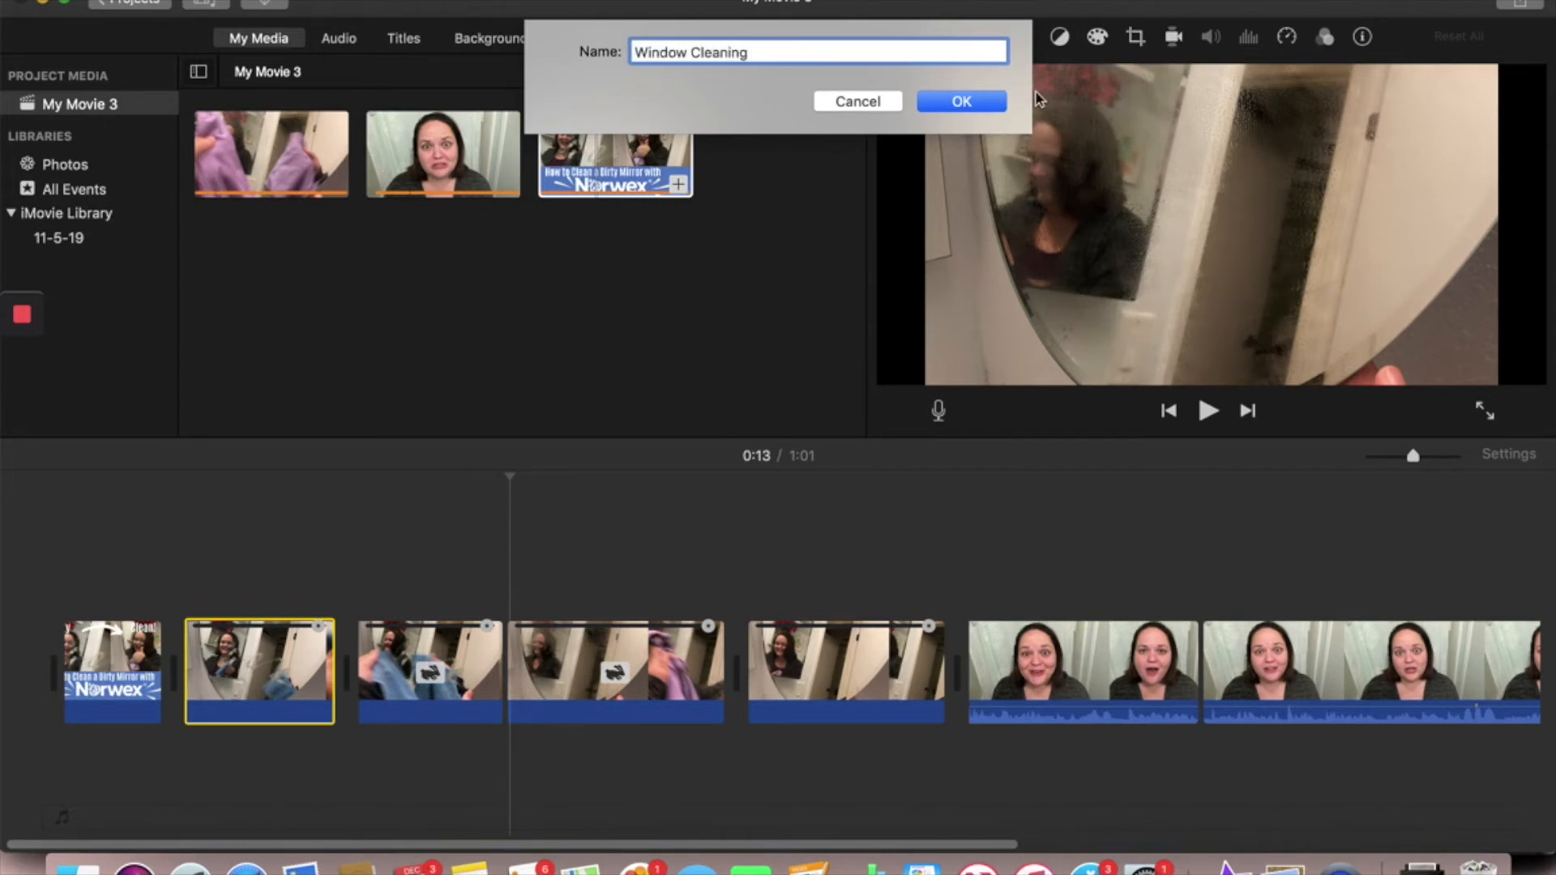
click(962, 102)
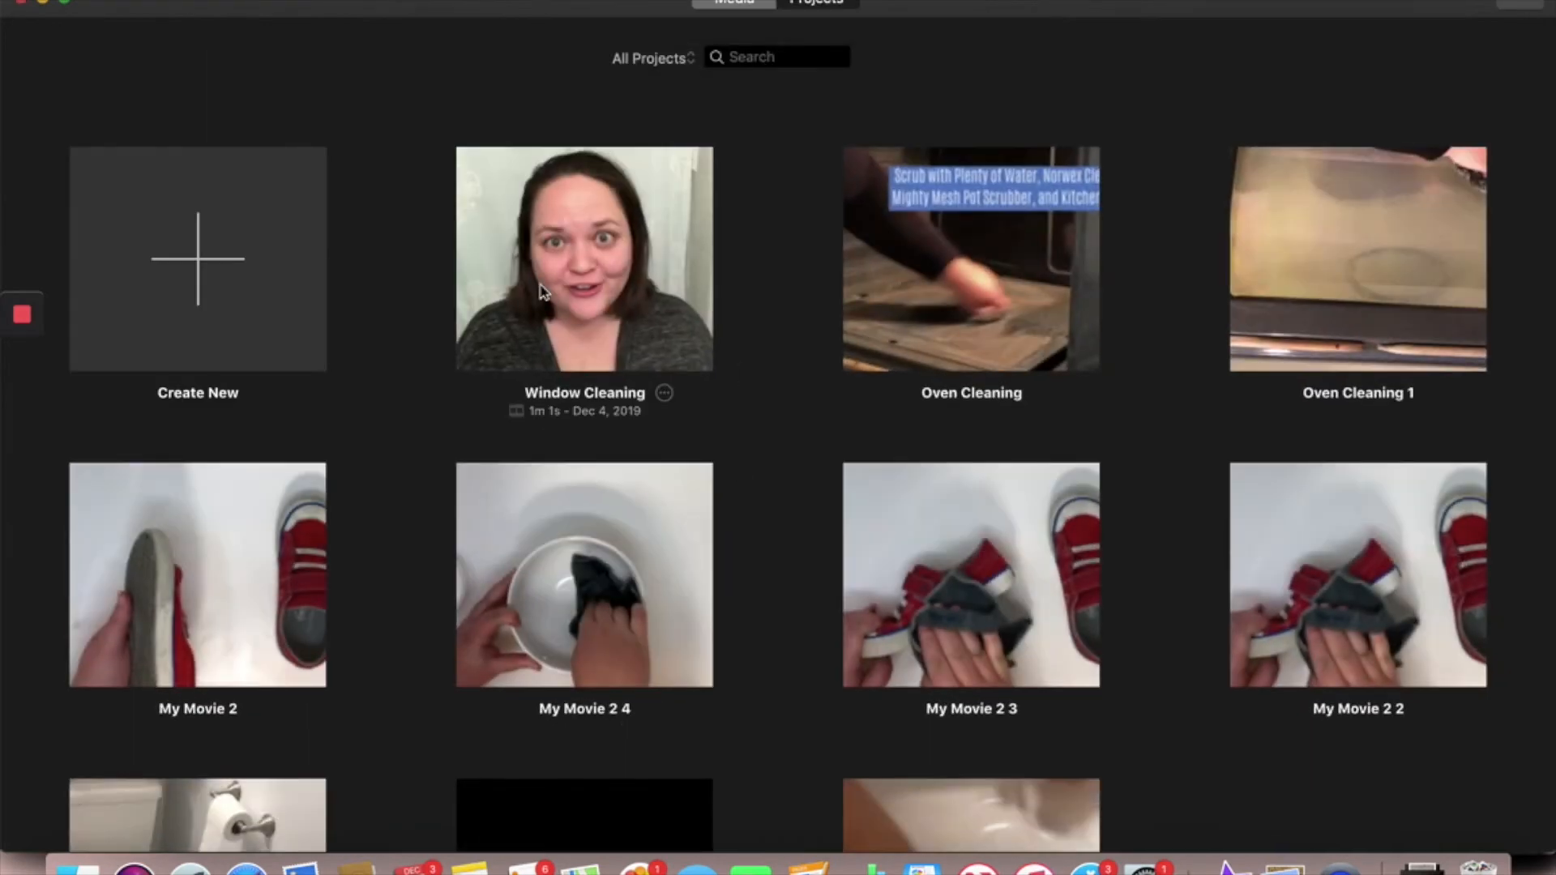
click(665, 395)
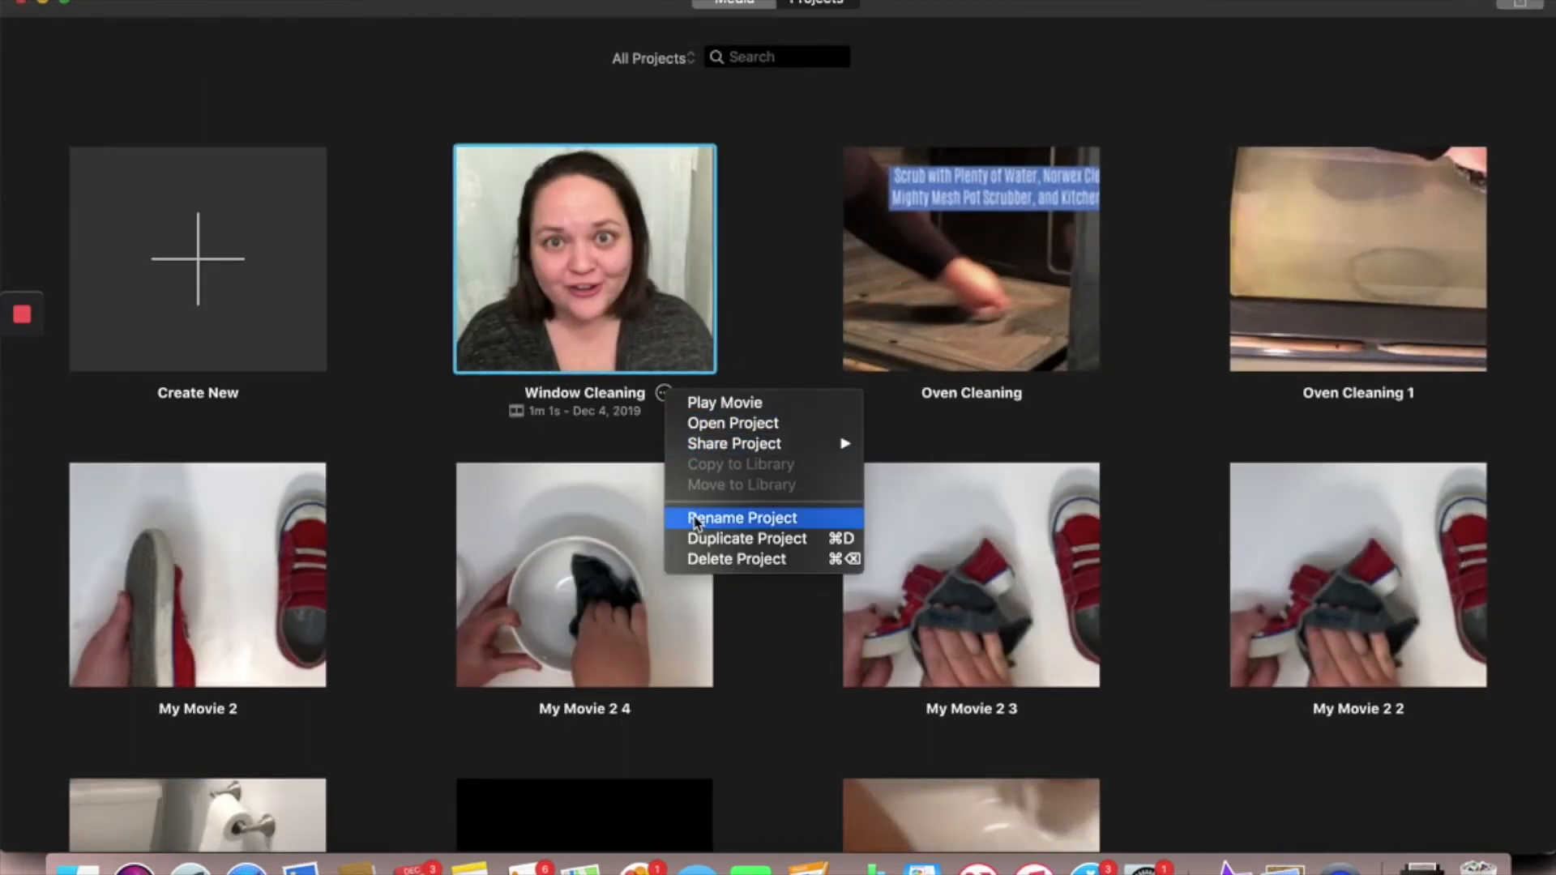
click(705, 541)
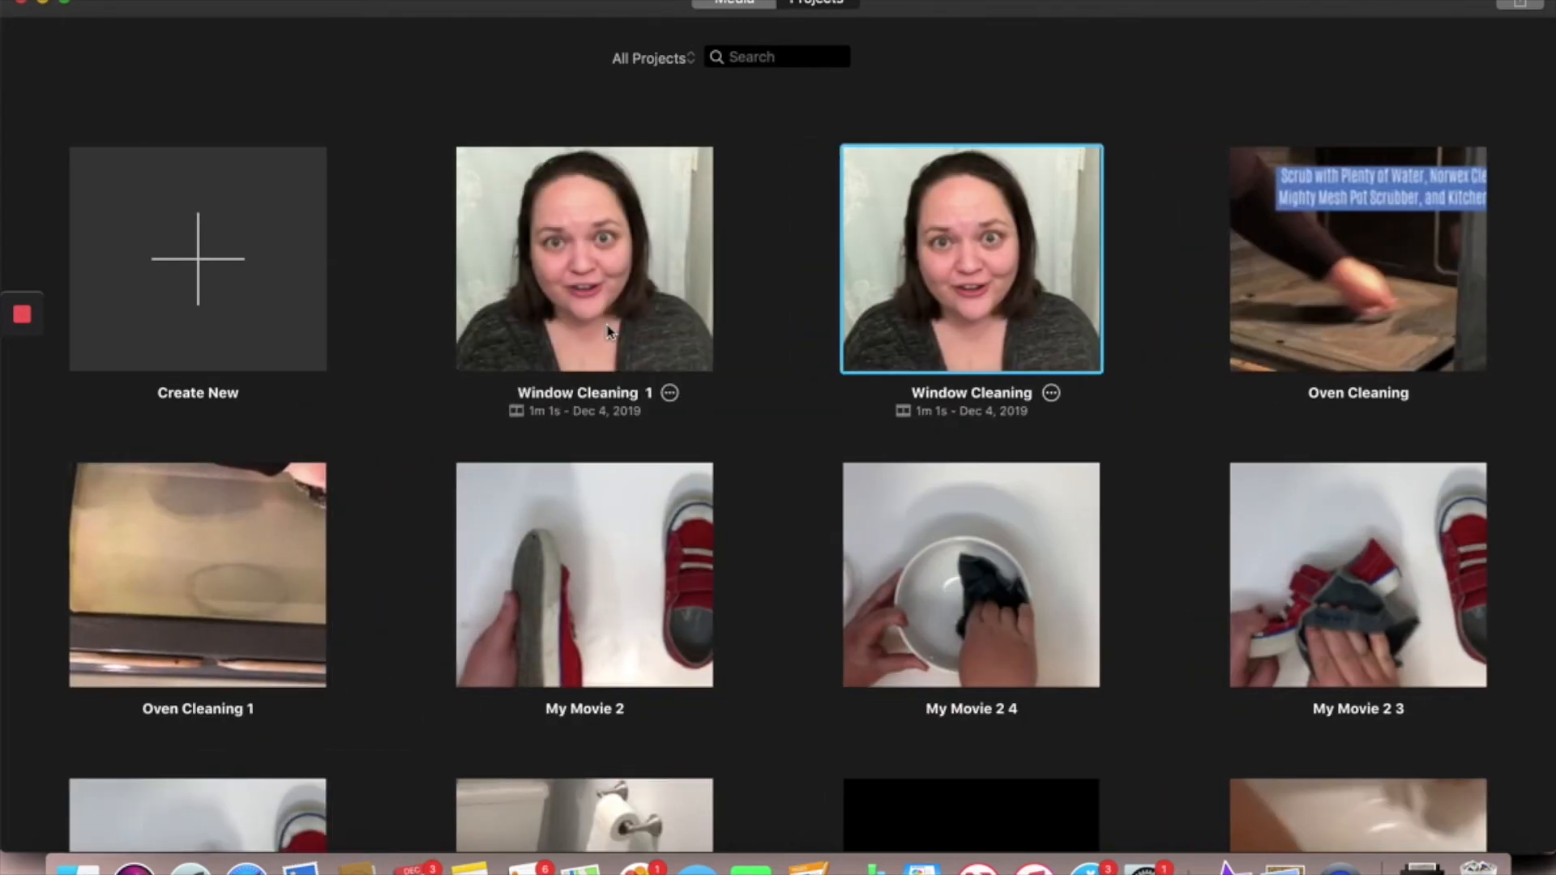
- Open the duplicated Window Cleaning project and delete the normal-speed mirror segment right after the title clip
click(609, 330)
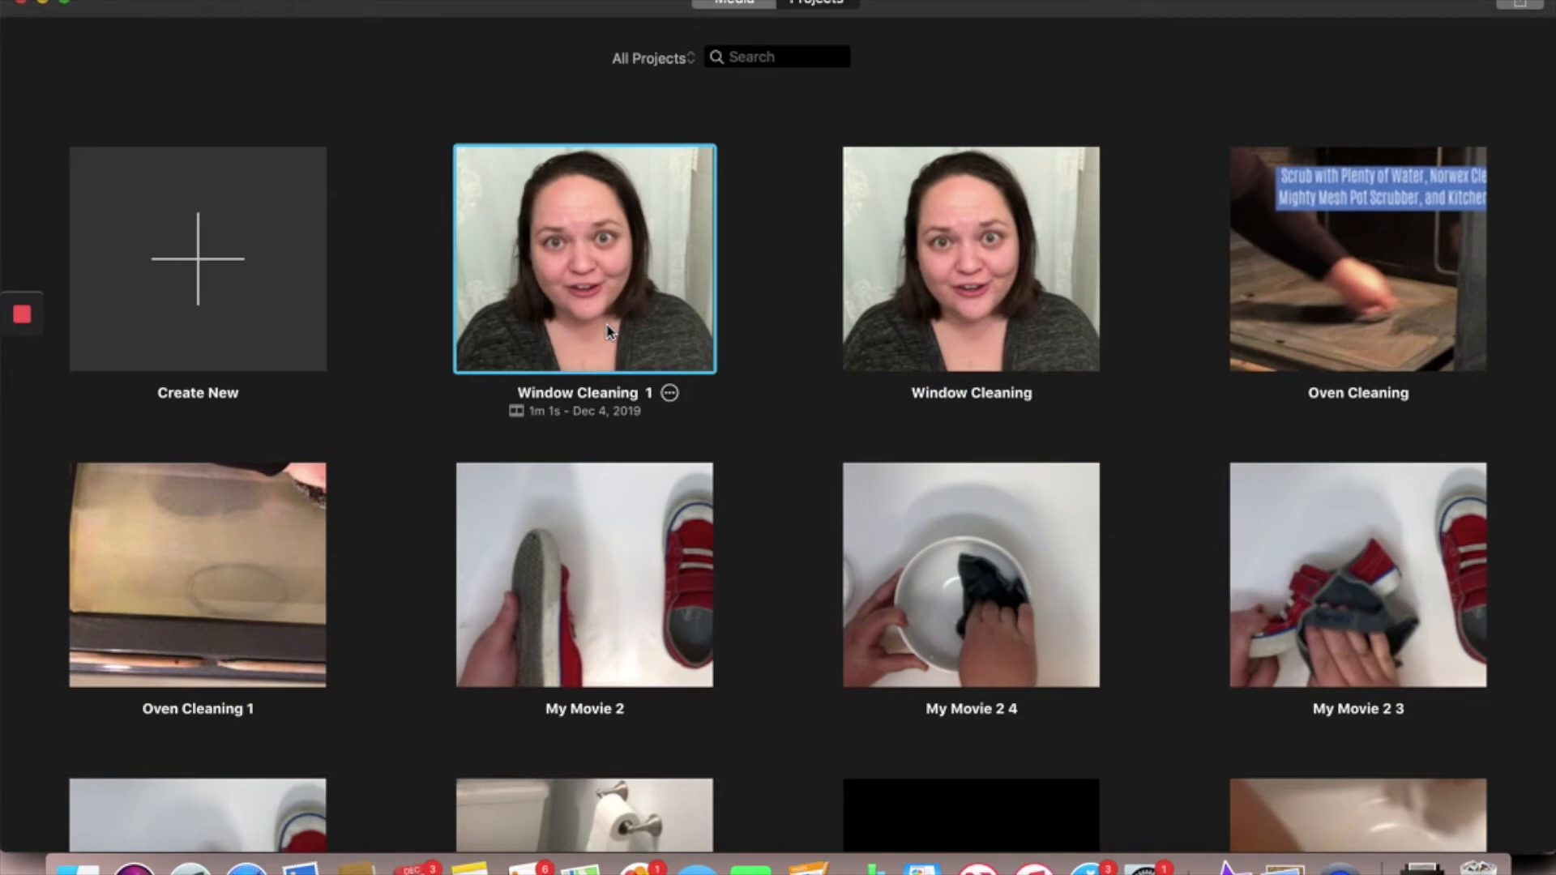
double_click(608, 331)
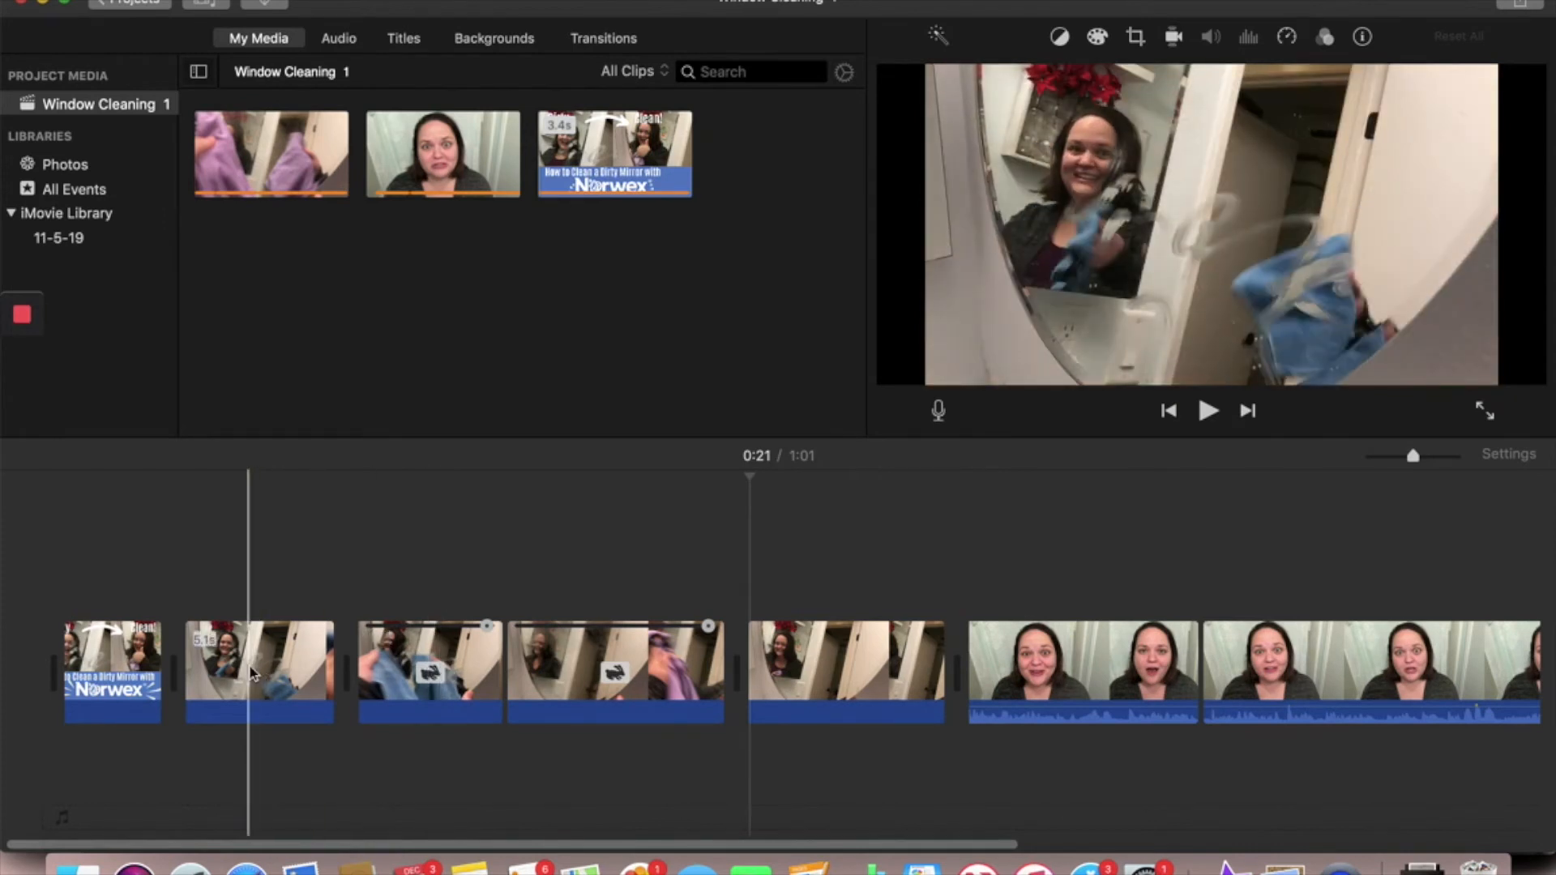
key(Delete)
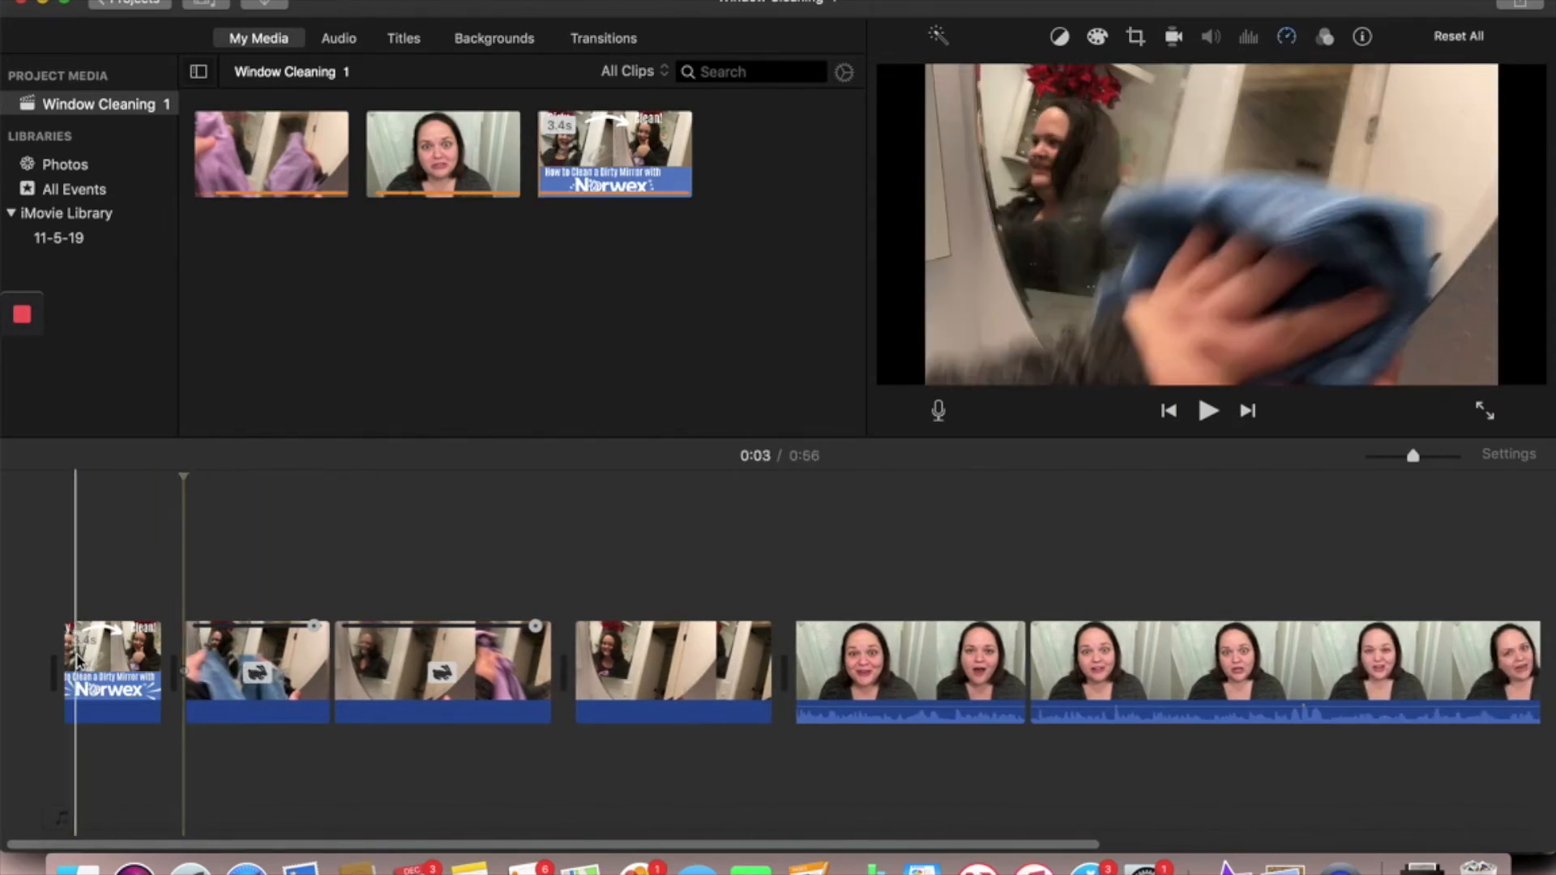
- Delete the title clip, the purple-cloth and clean-mirror segments and both talking-head clips, keeping only the sped-up blue-cloth segment
click(85, 661)
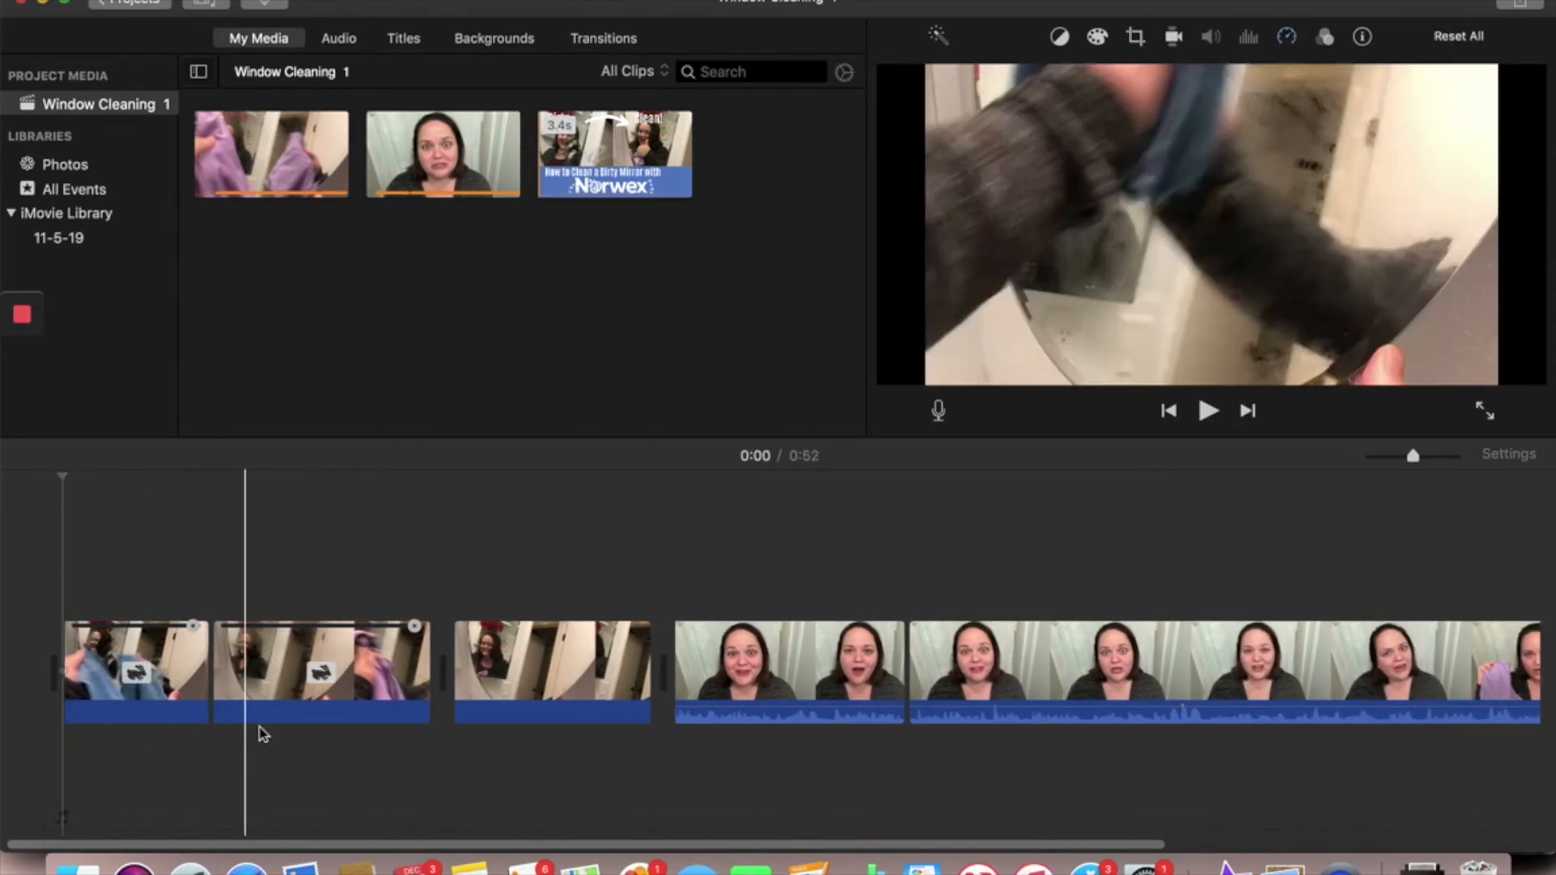
key(Delete)
click(302, 693)
key(Delete)
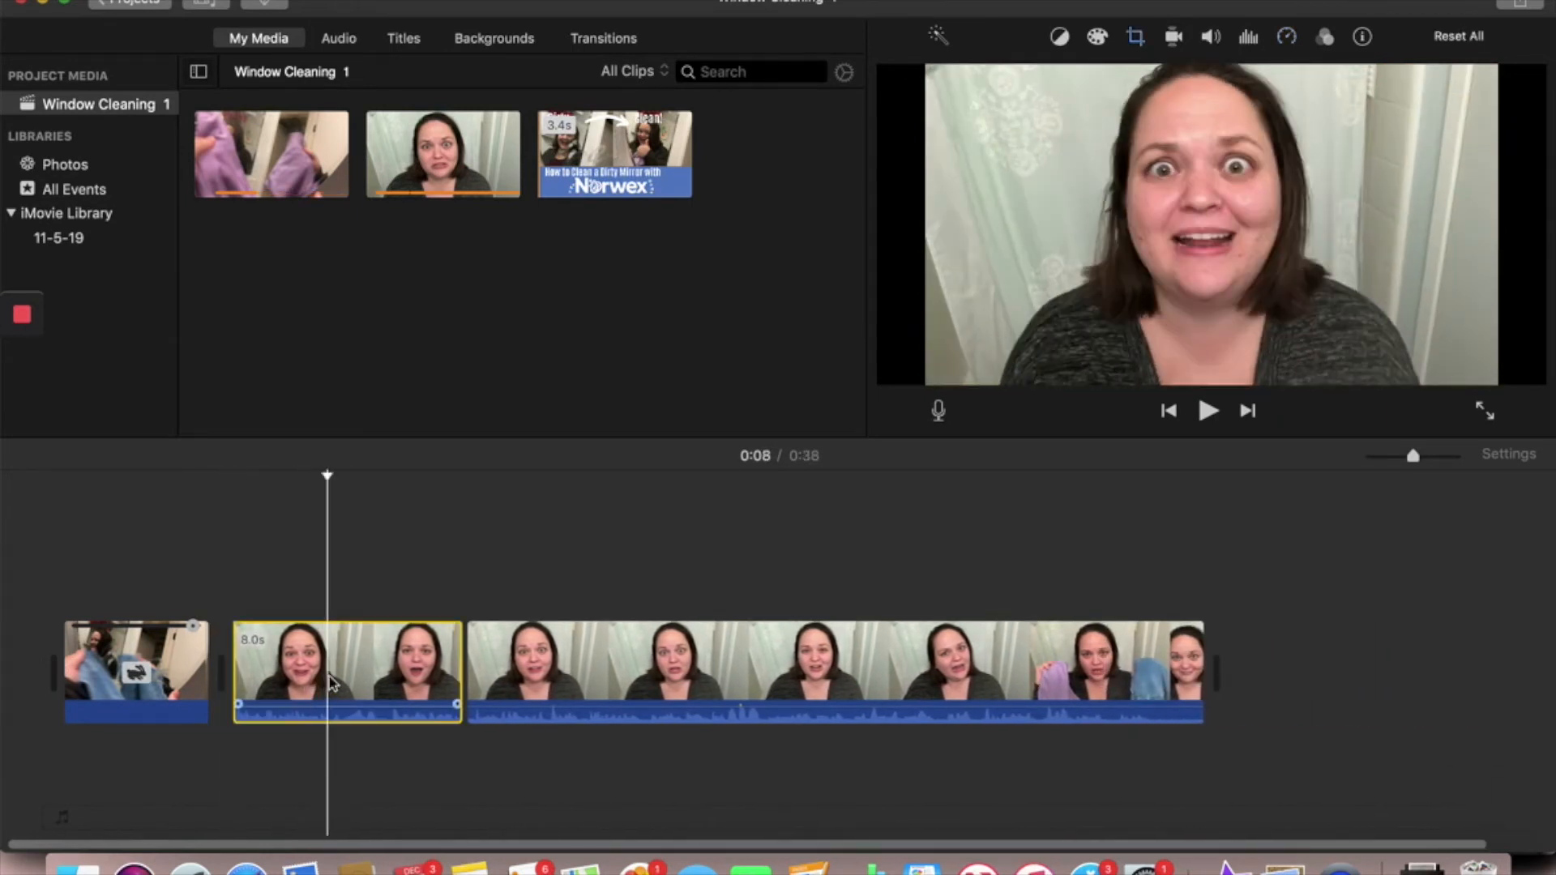
key(Delete)
click(351, 673)
key(Delete)
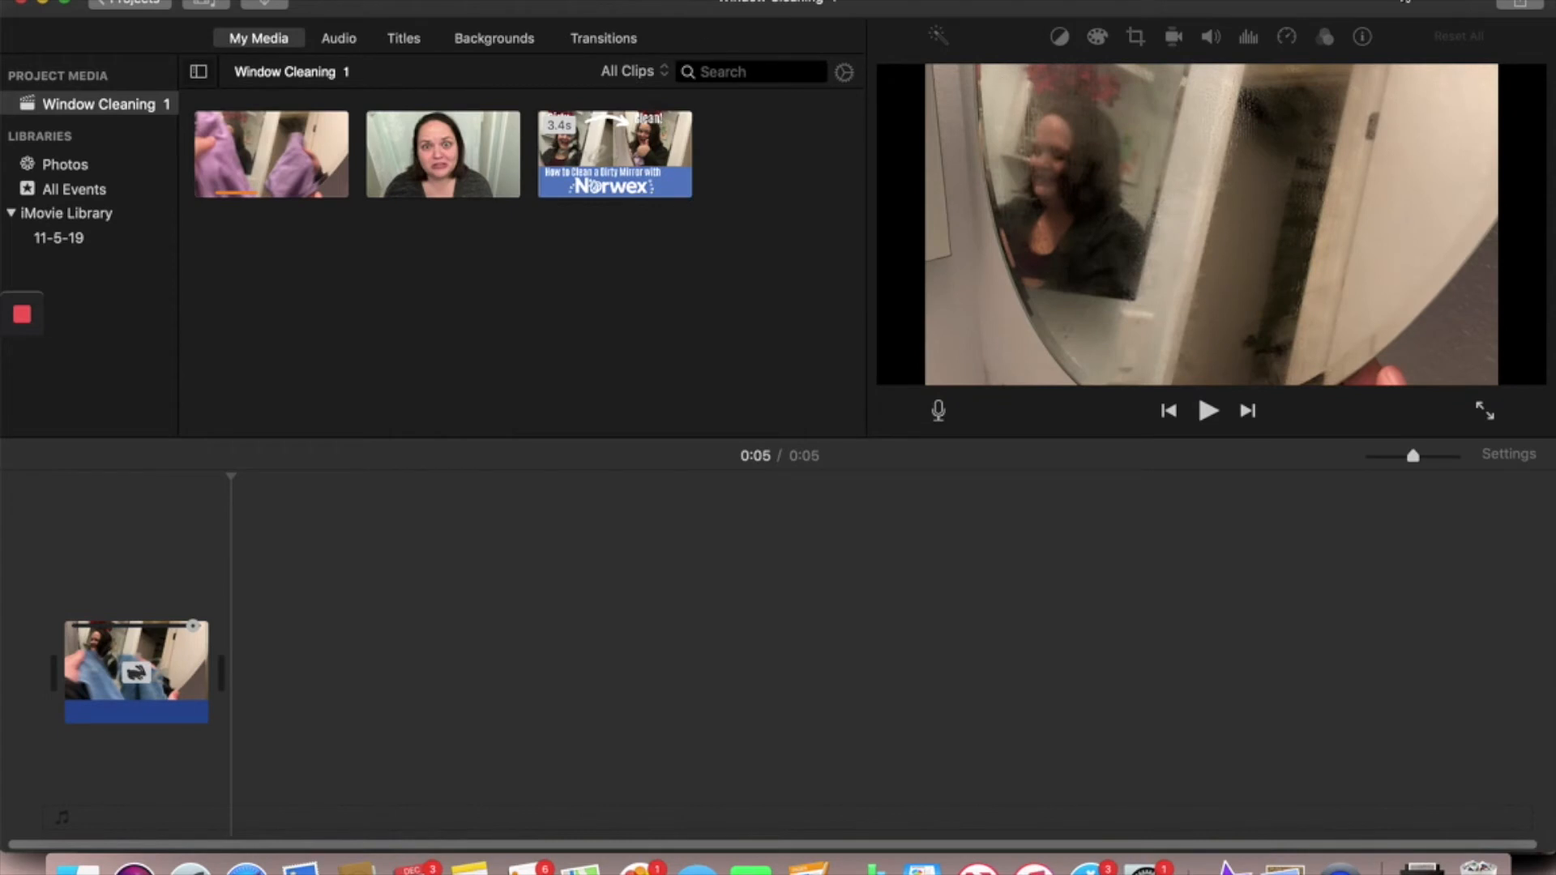
- Export the blue-cloth segment as a video file named Window Cleaning 1 at 1080p, high quality and faster compression
click(1530, 3)
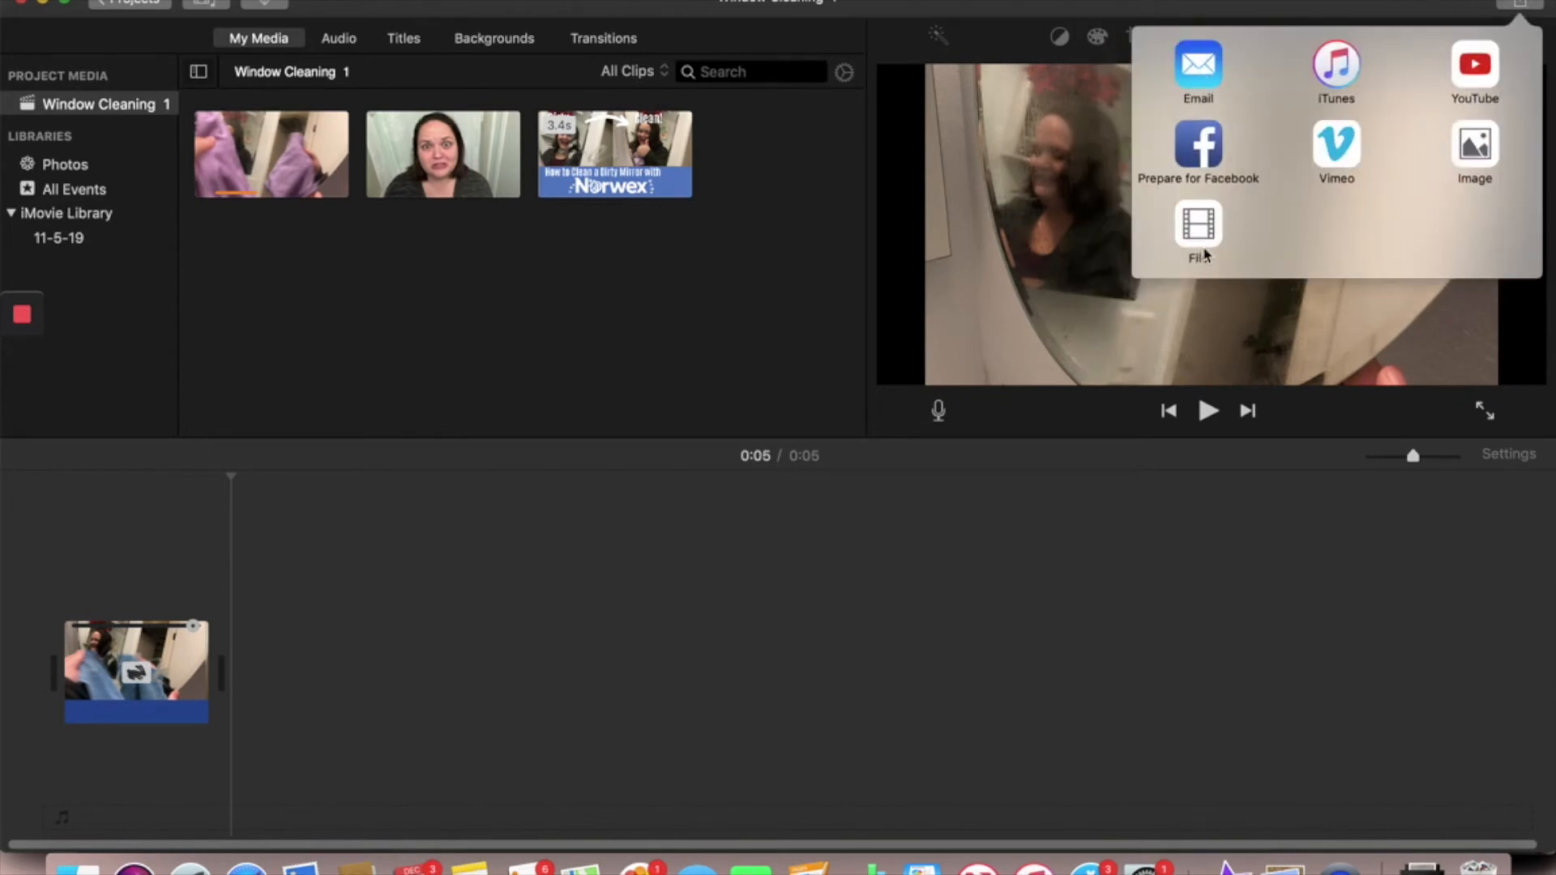
click(1198, 231)
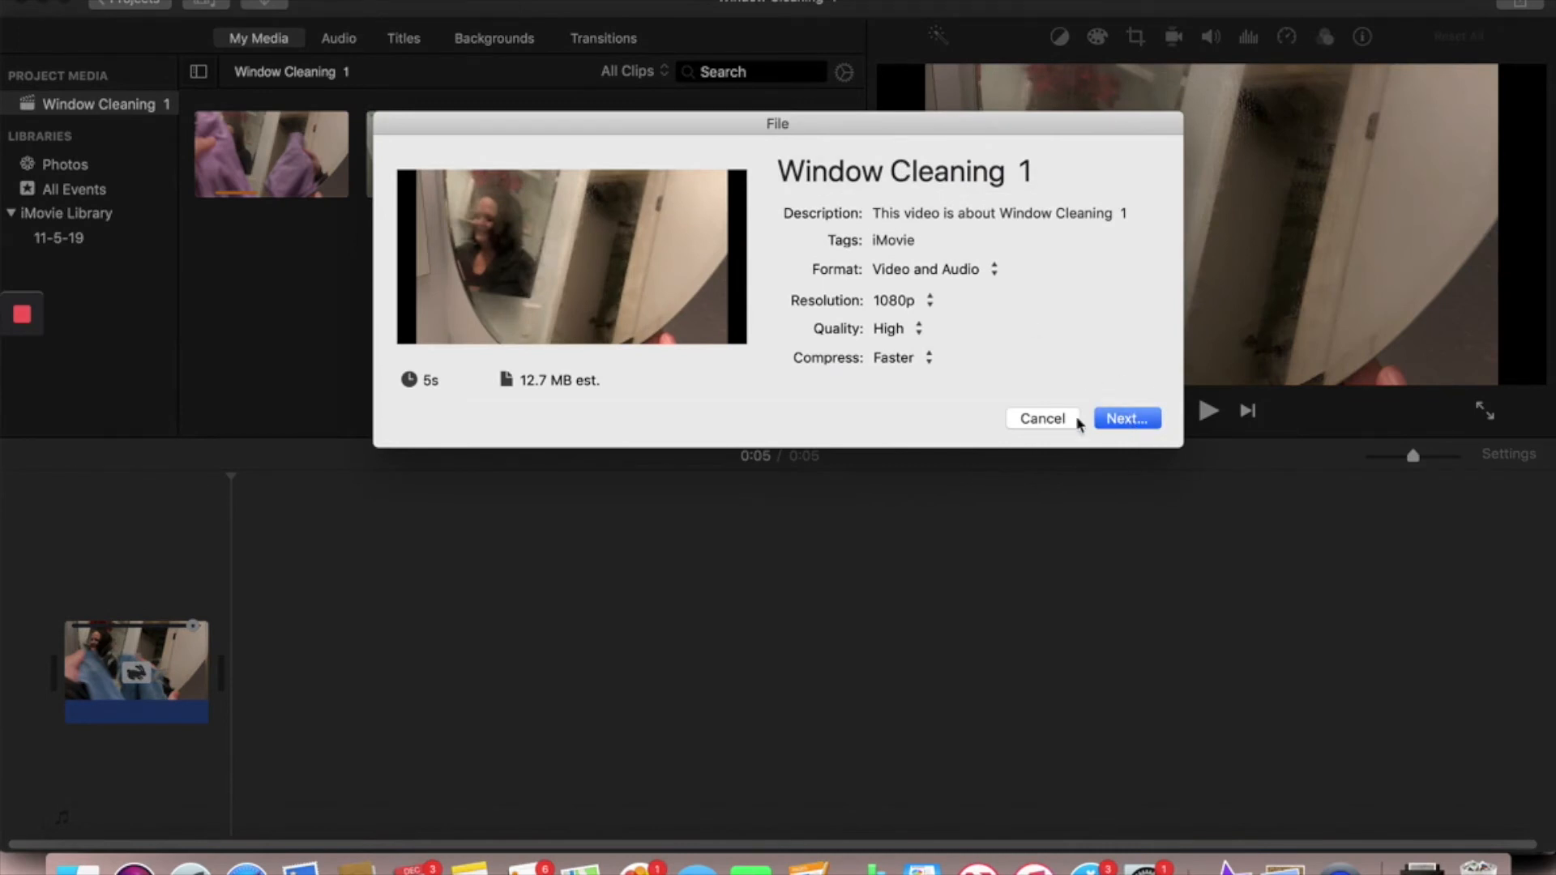
click(1117, 418)
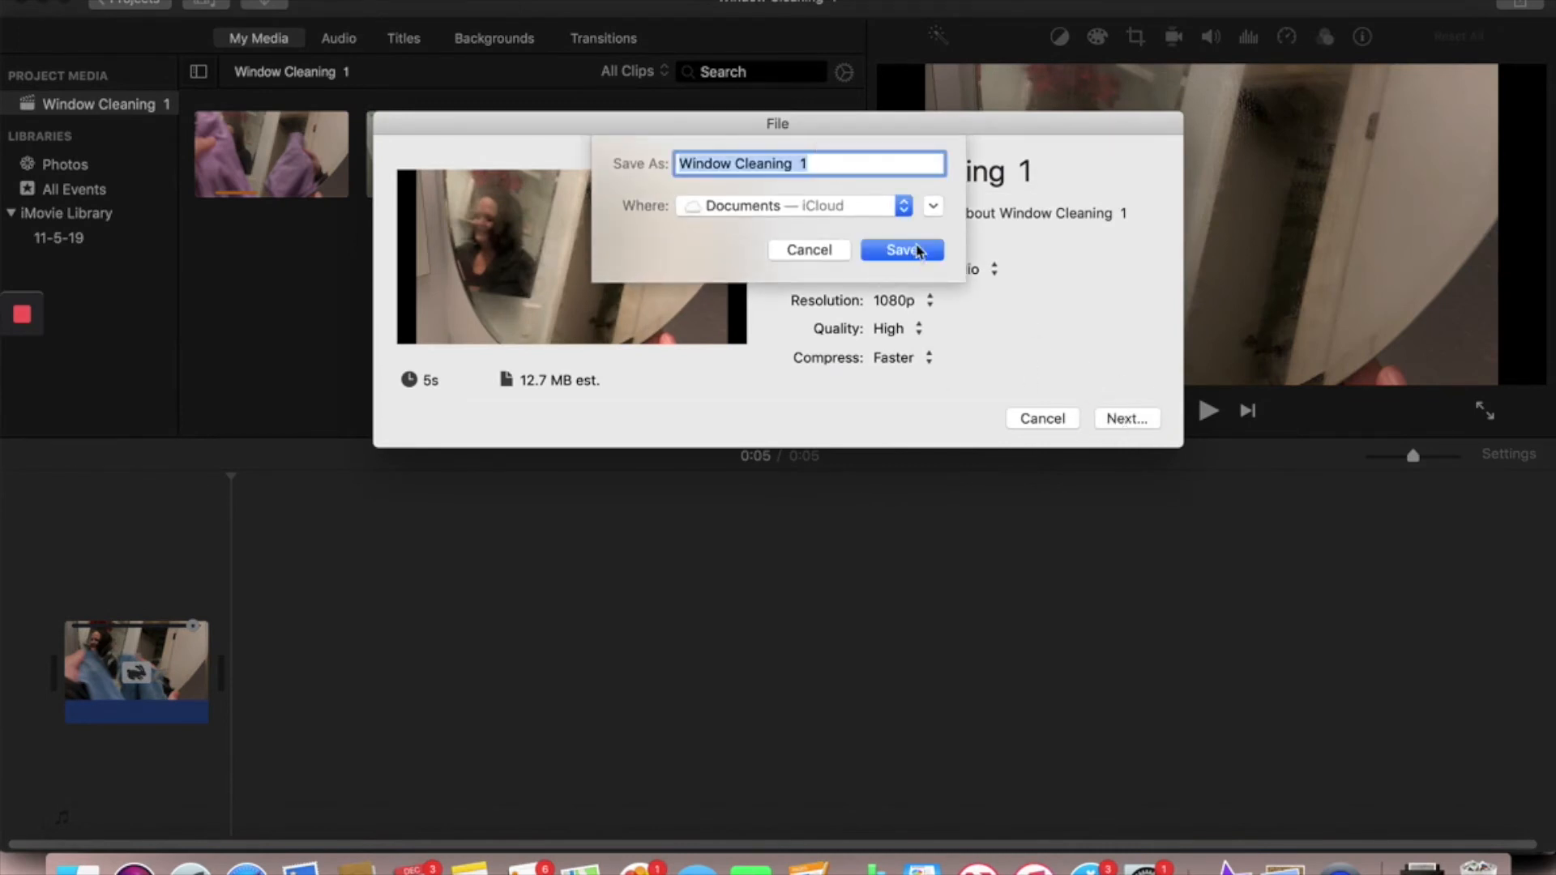
click(902, 250)
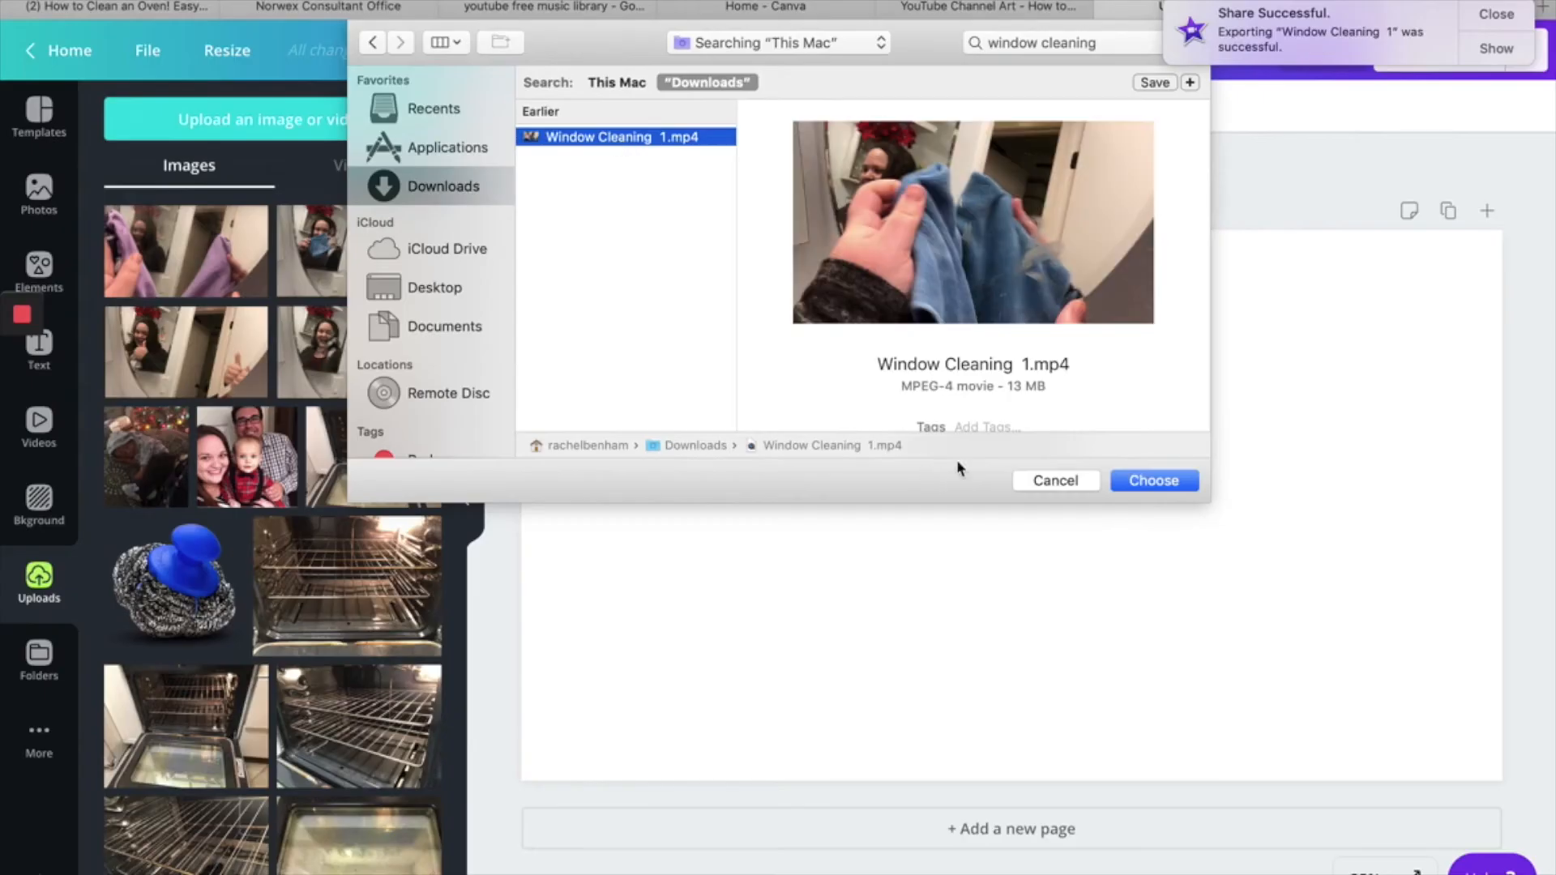
- Upload Window Cleaning 1.mp4 to the blank Canva channel art design and place it so that it fills the whole page
click(1152, 481)
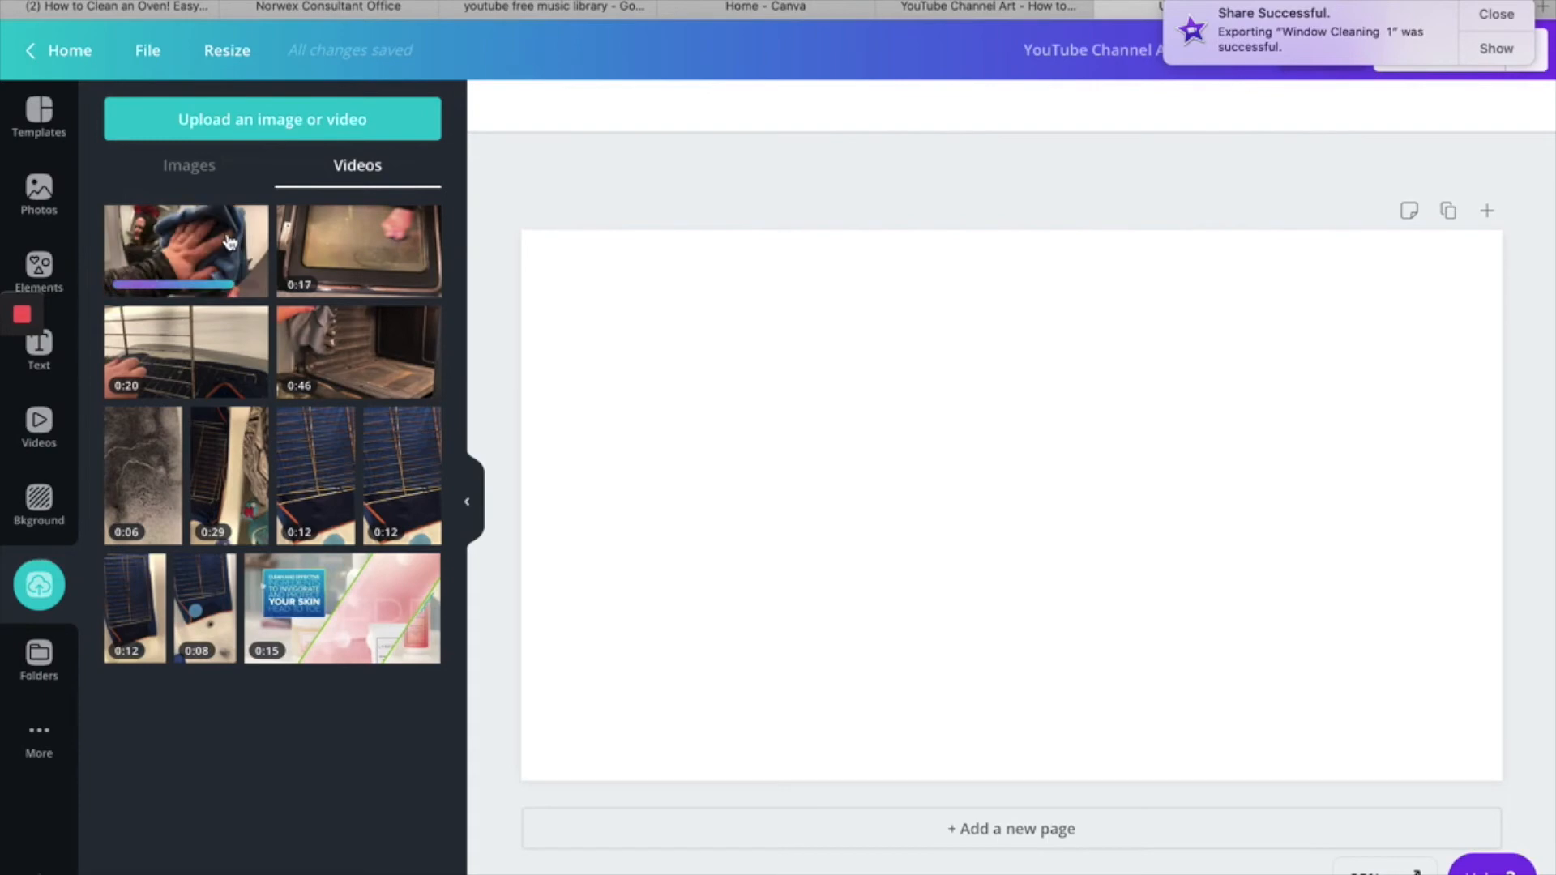
click(230, 242)
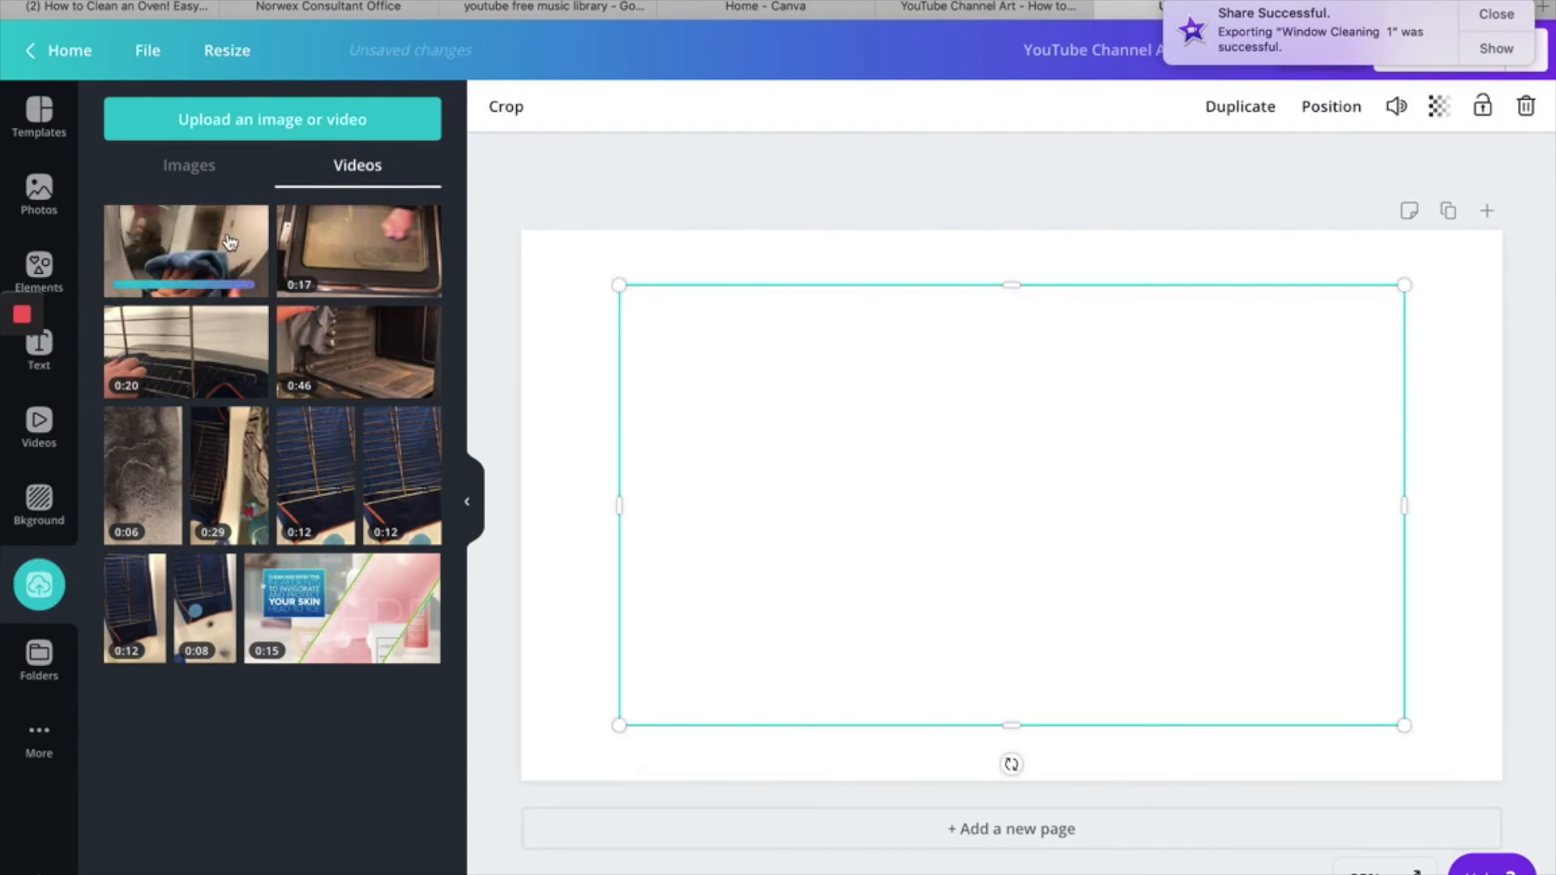
drag(621, 286, 521, 230)
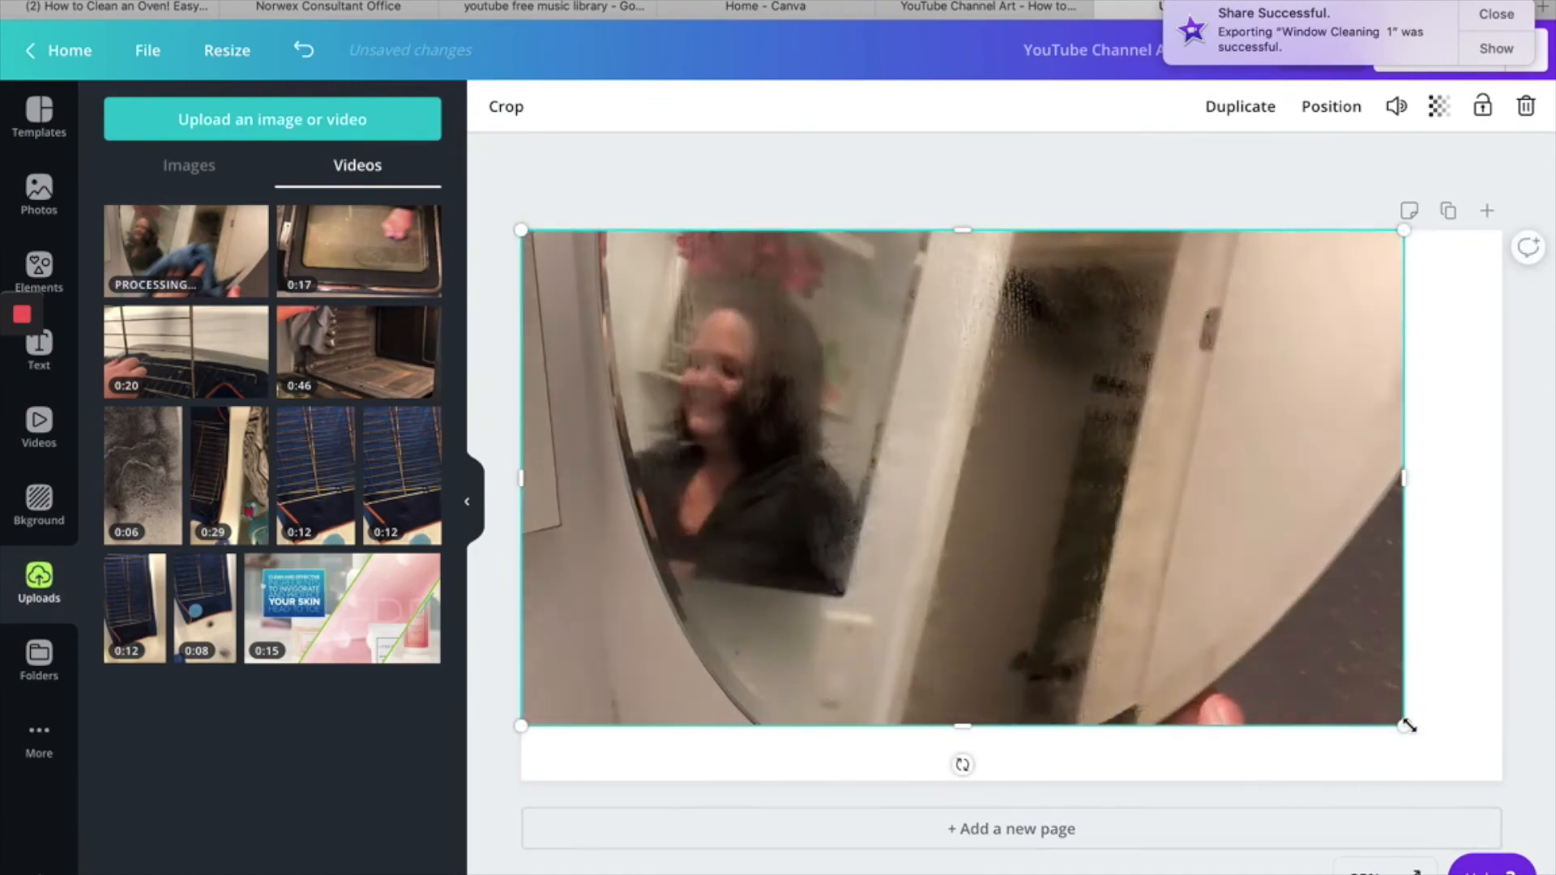
drag(1405, 724, 1501, 805)
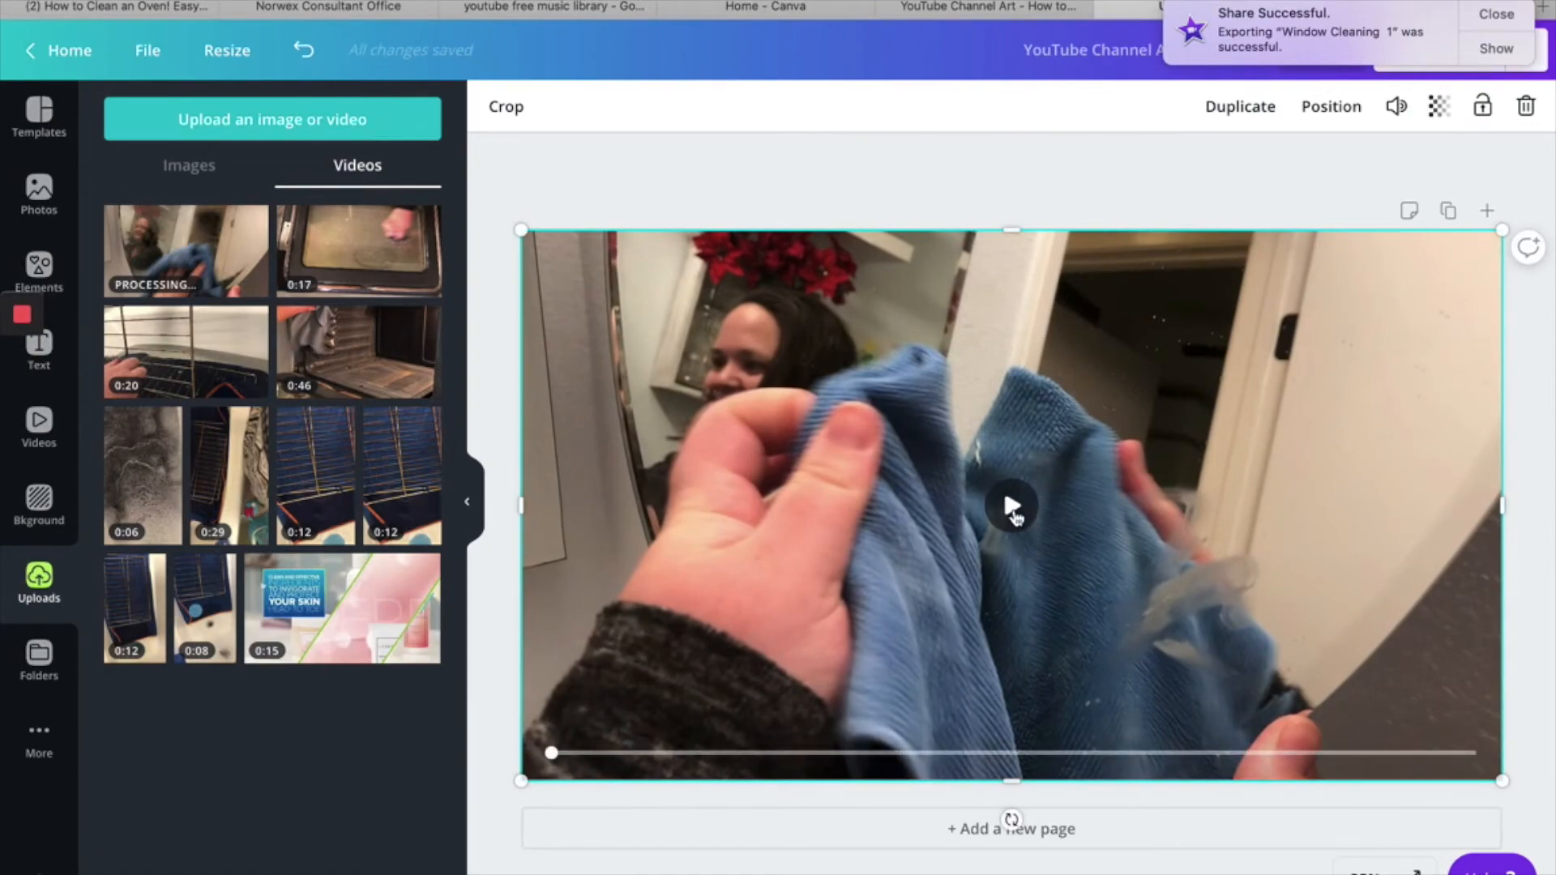
click(1013, 510)
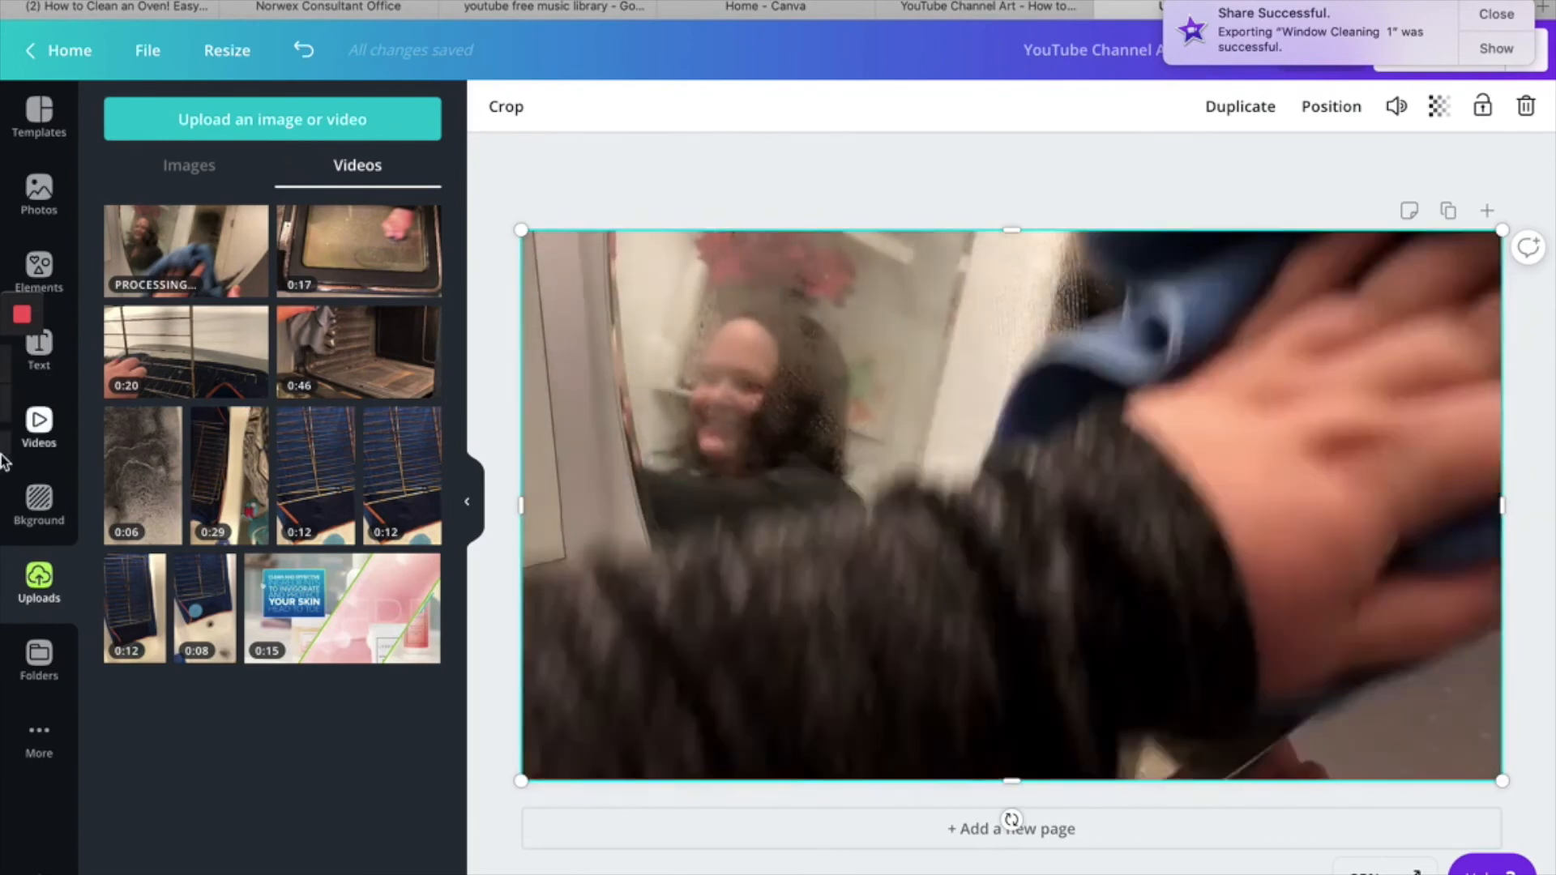
- Add the white Norwex logo from the uploaded images, scale it to about 955 × 192, and place it over the video's right half
mouse_move(4, 458)
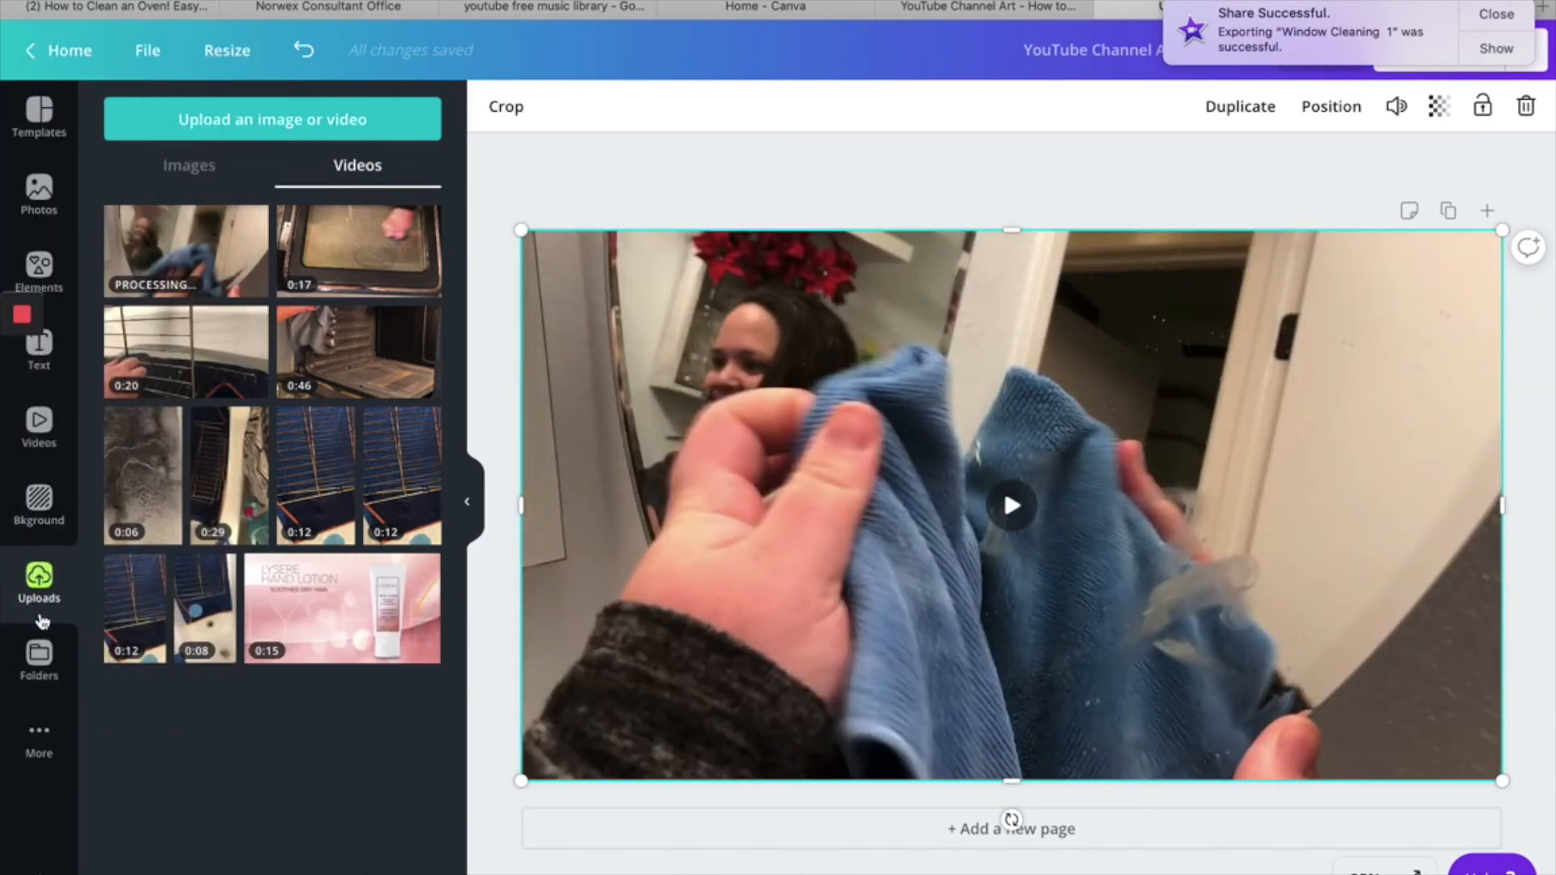
click(193, 160)
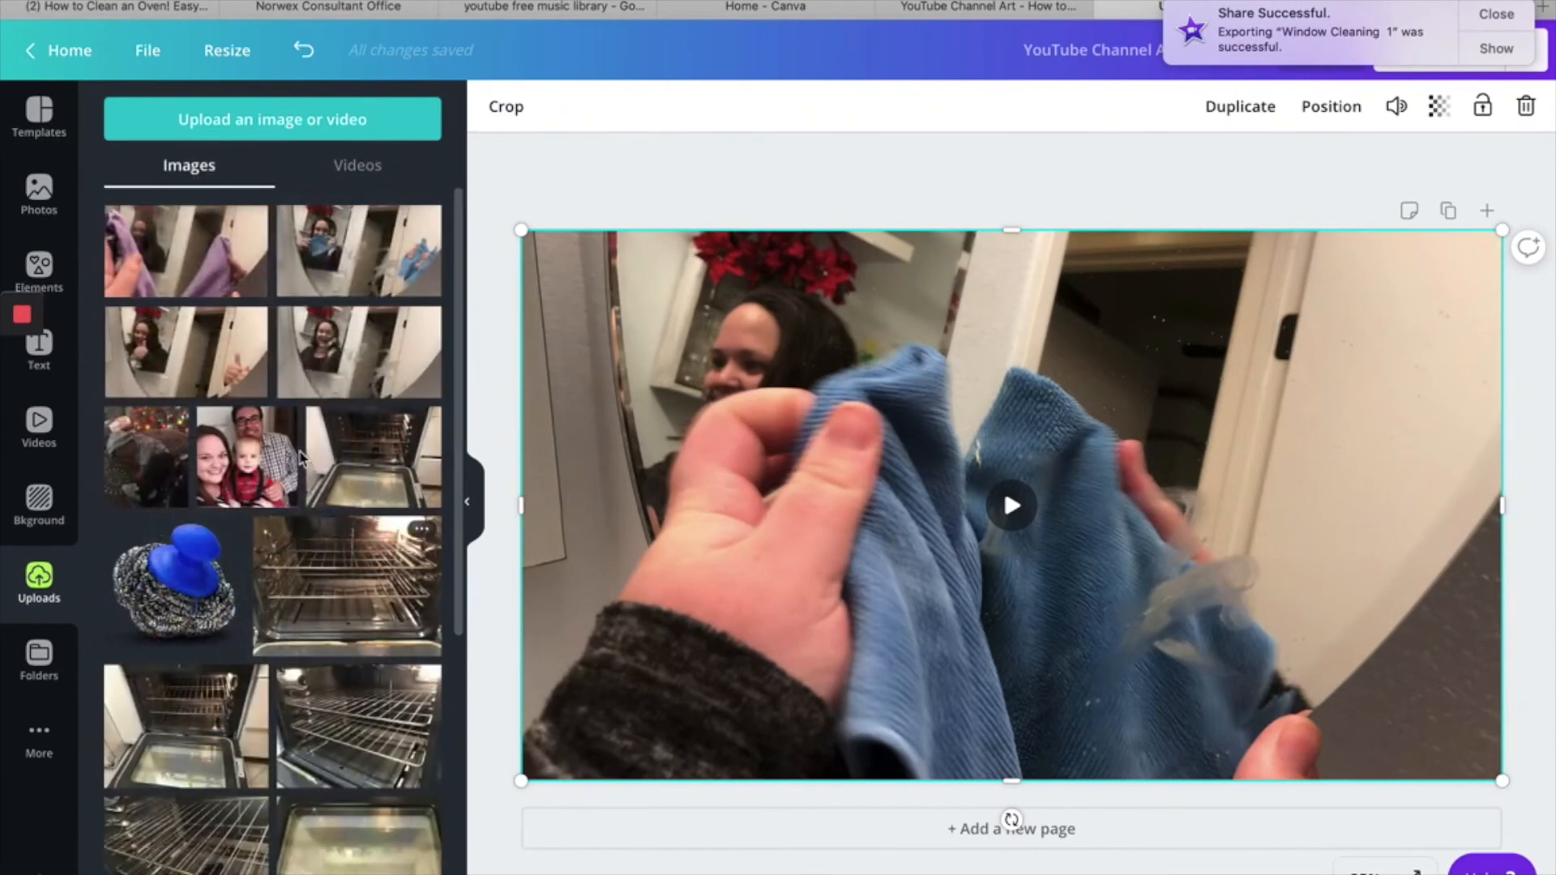
scroll(241, 697, down, 5)
scroll(241, 697, down, 10)
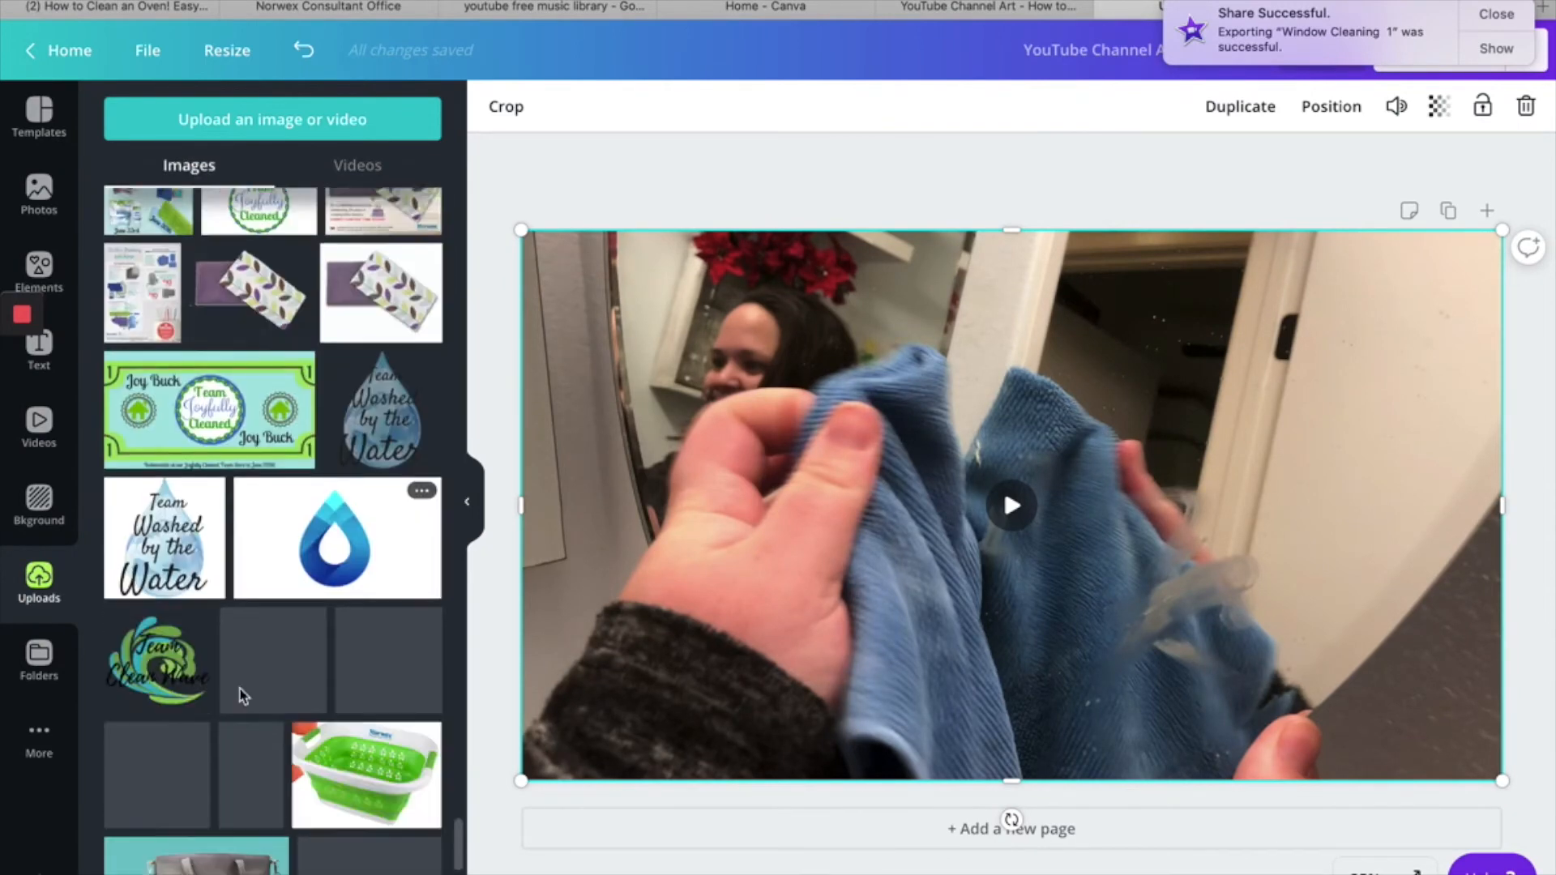
scroll(241, 697, down, 8)
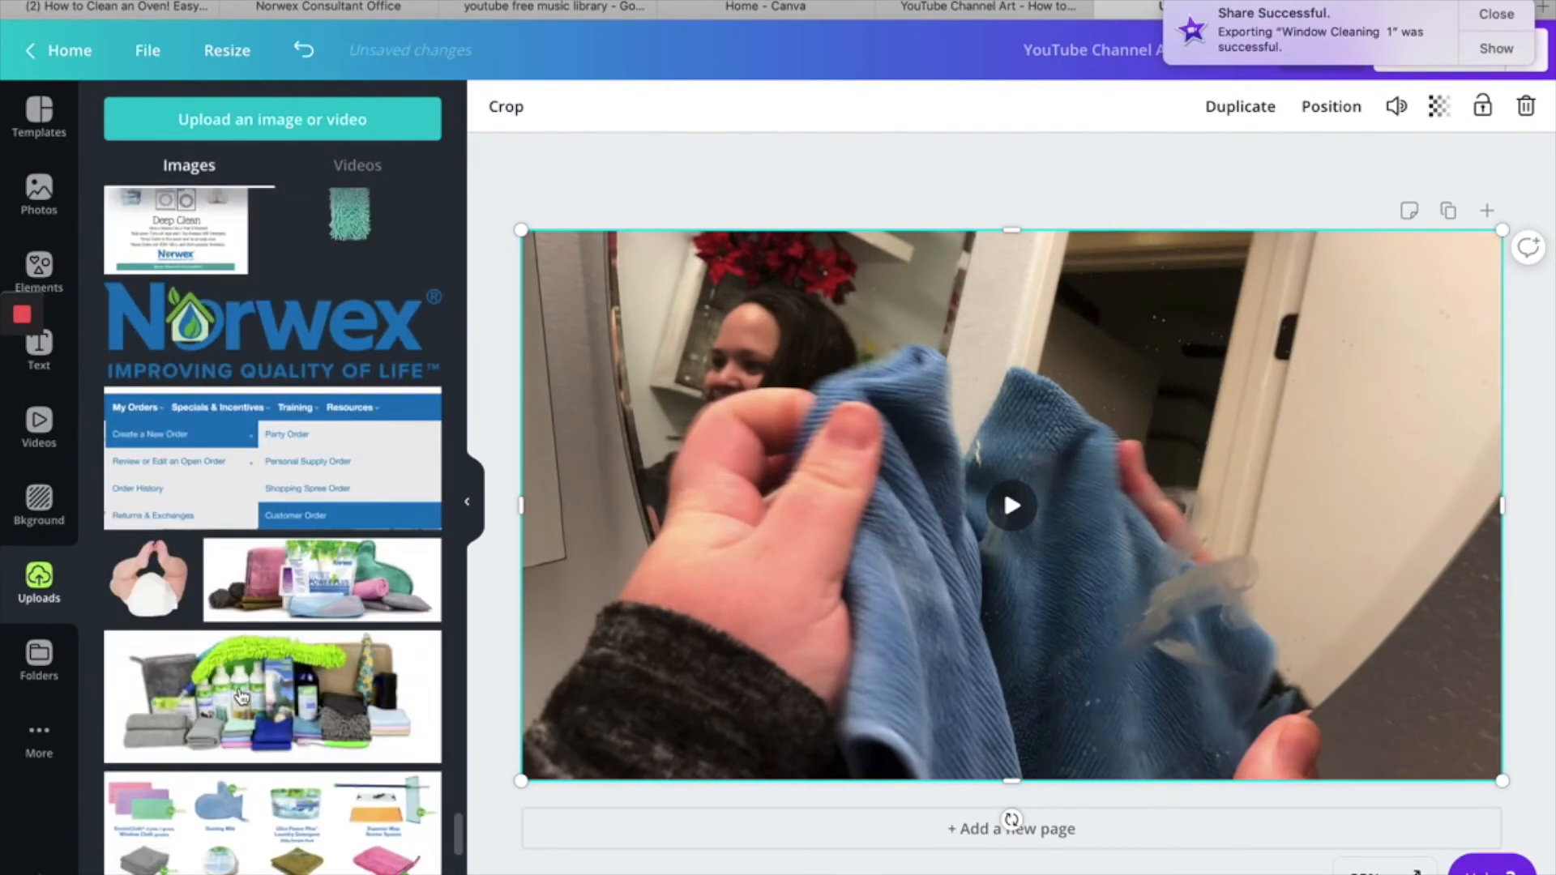
scroll(236, 667, down, 10)
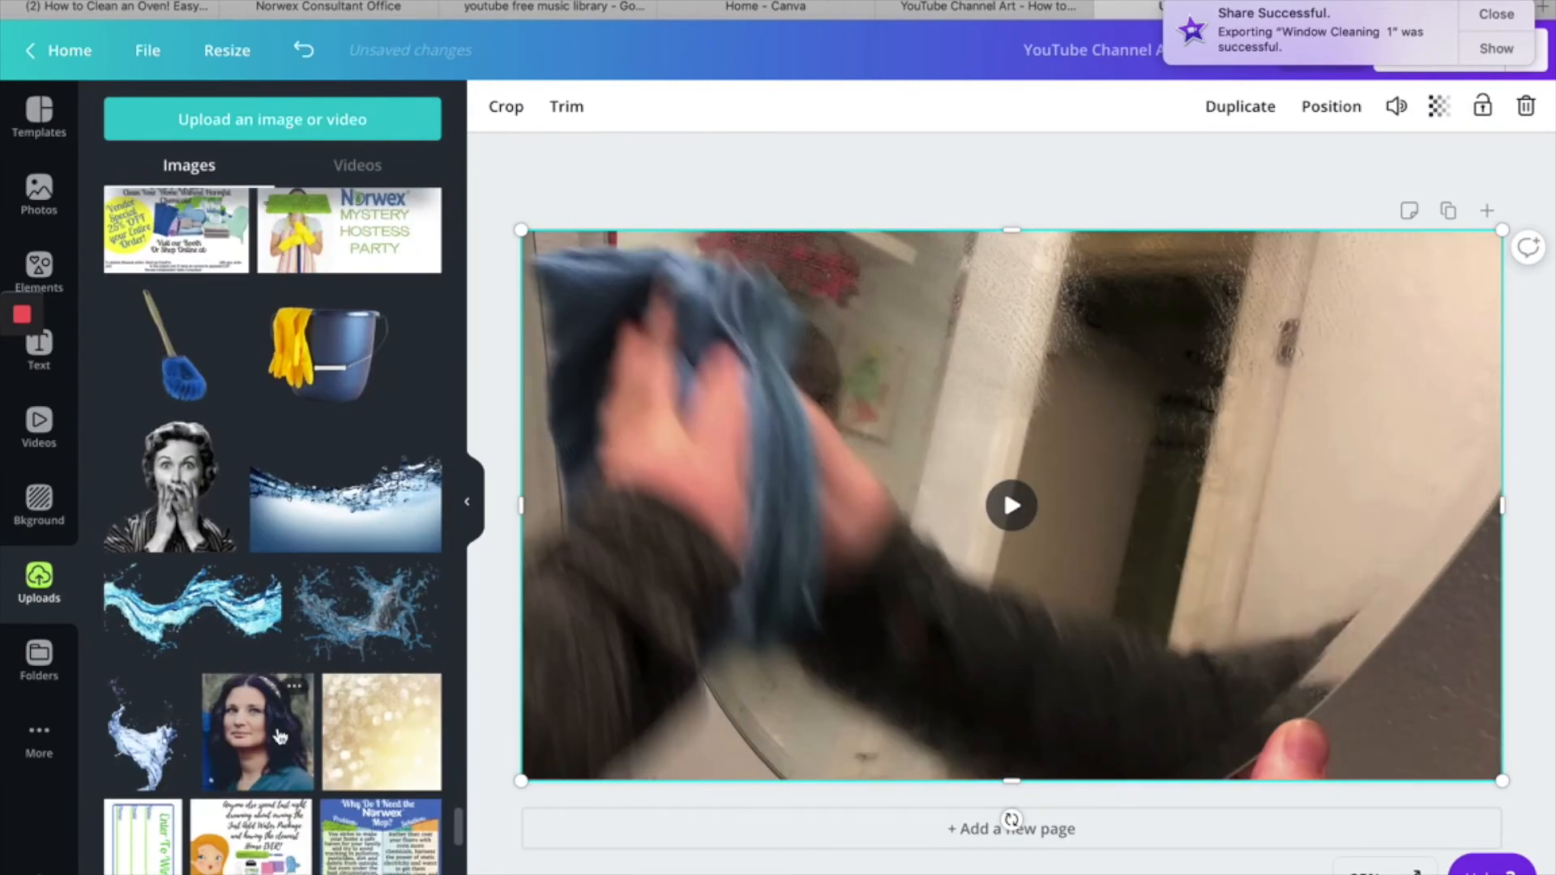
scroll(279, 736, down, 10)
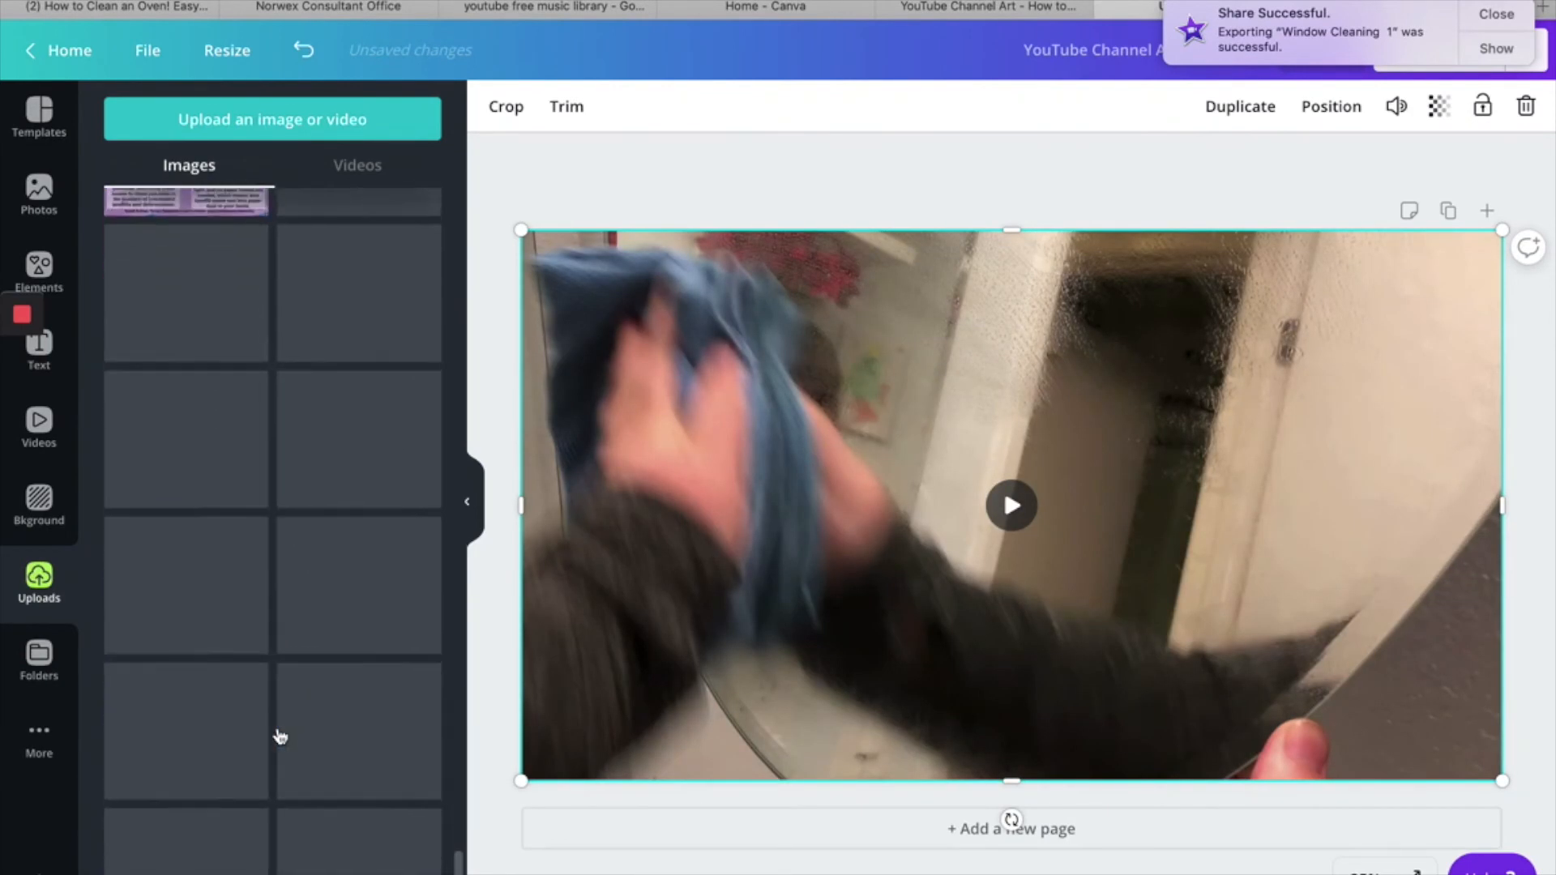
scroll(280, 736, up, 6)
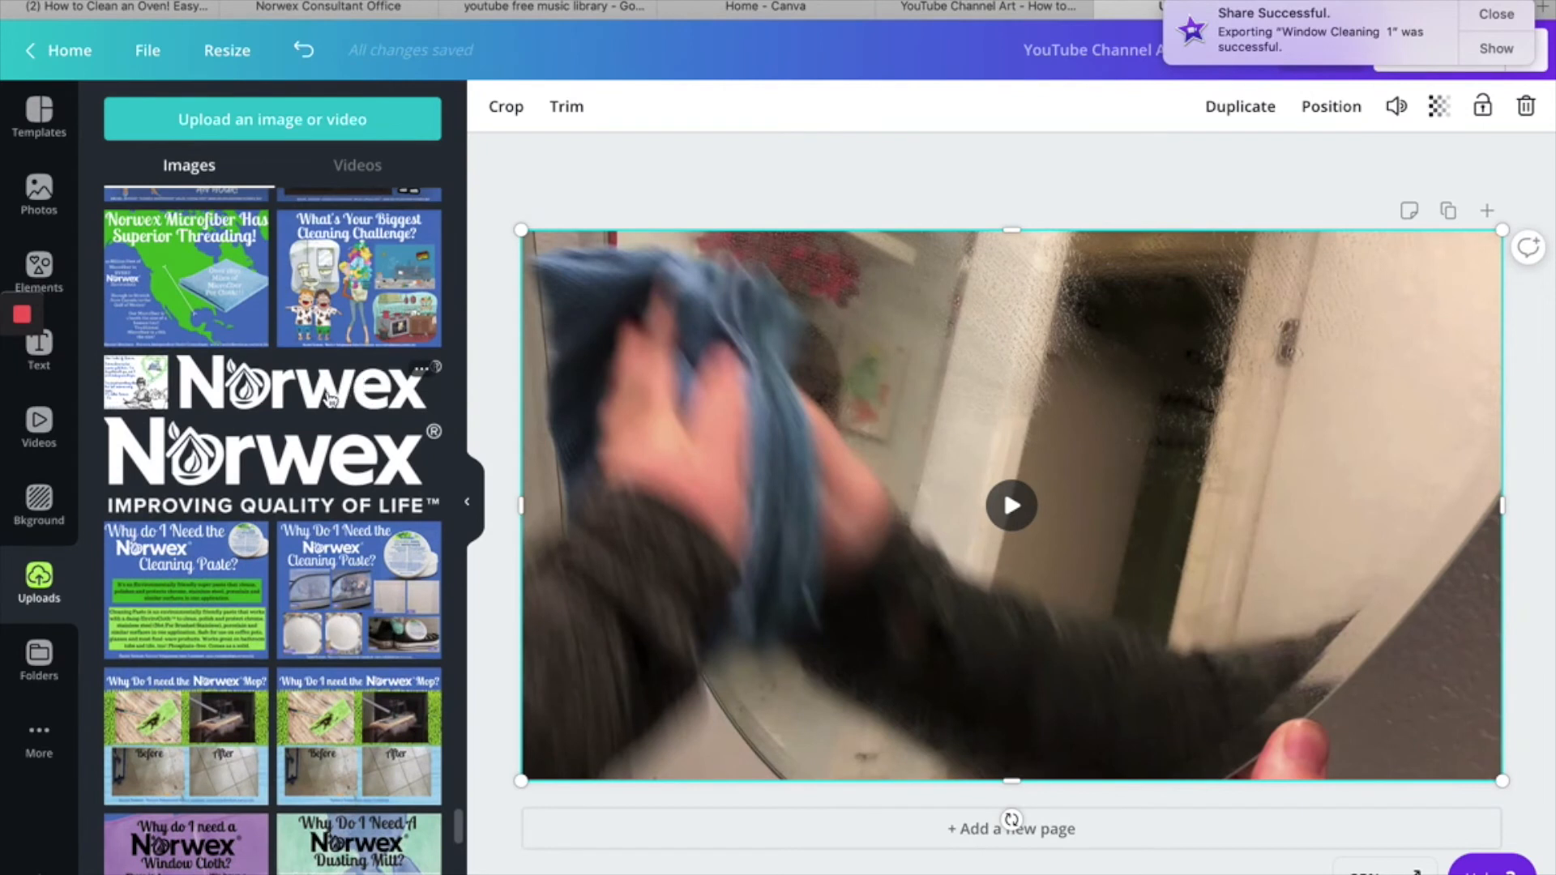
click(330, 399)
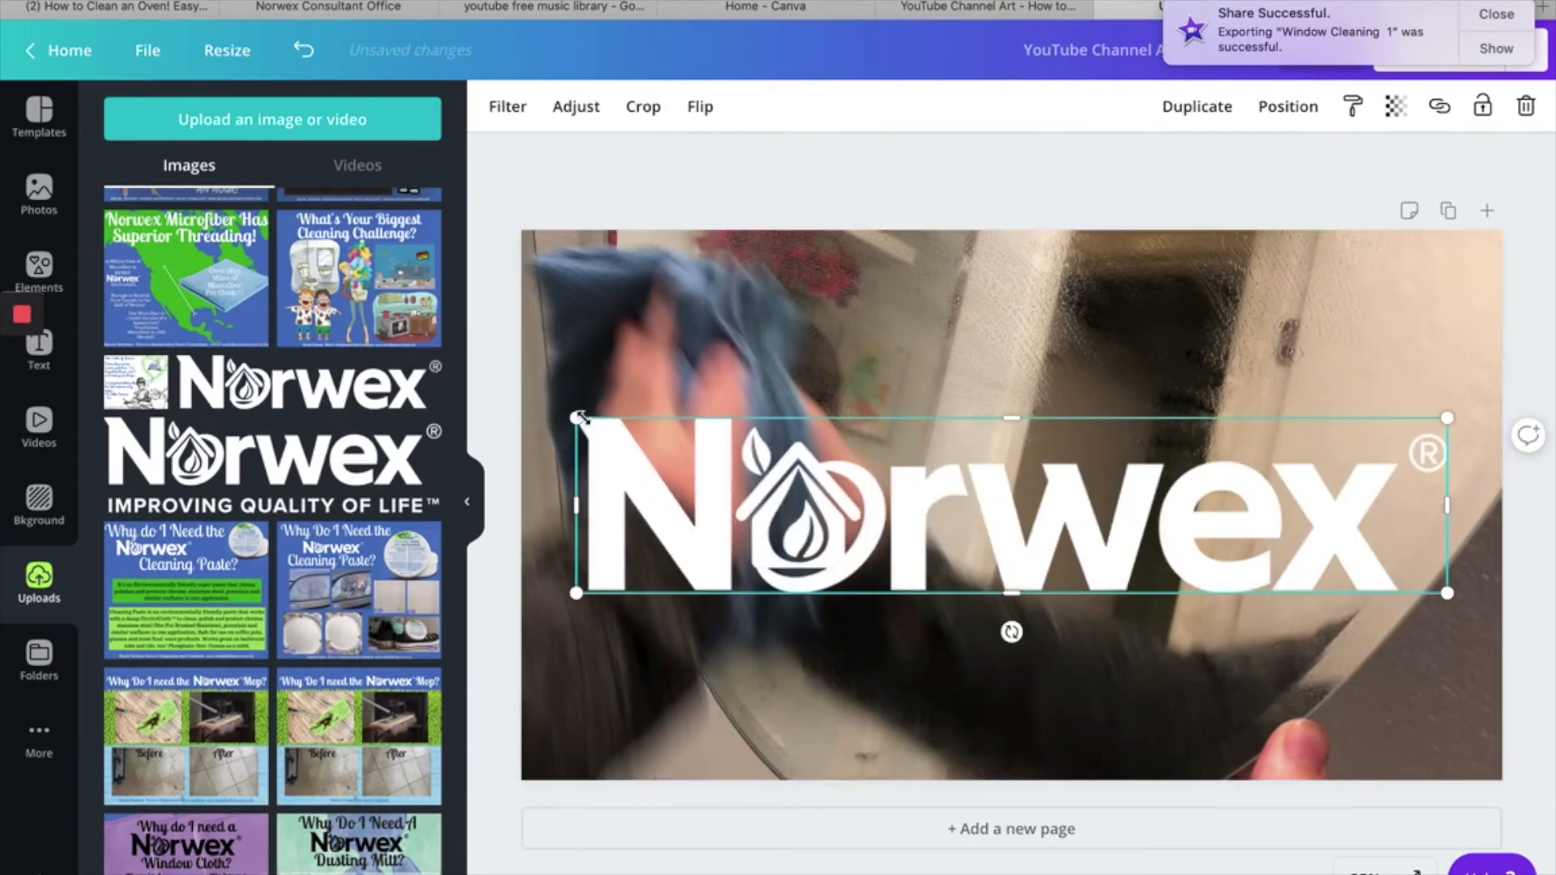
drag(810, 584, 1044, 706)
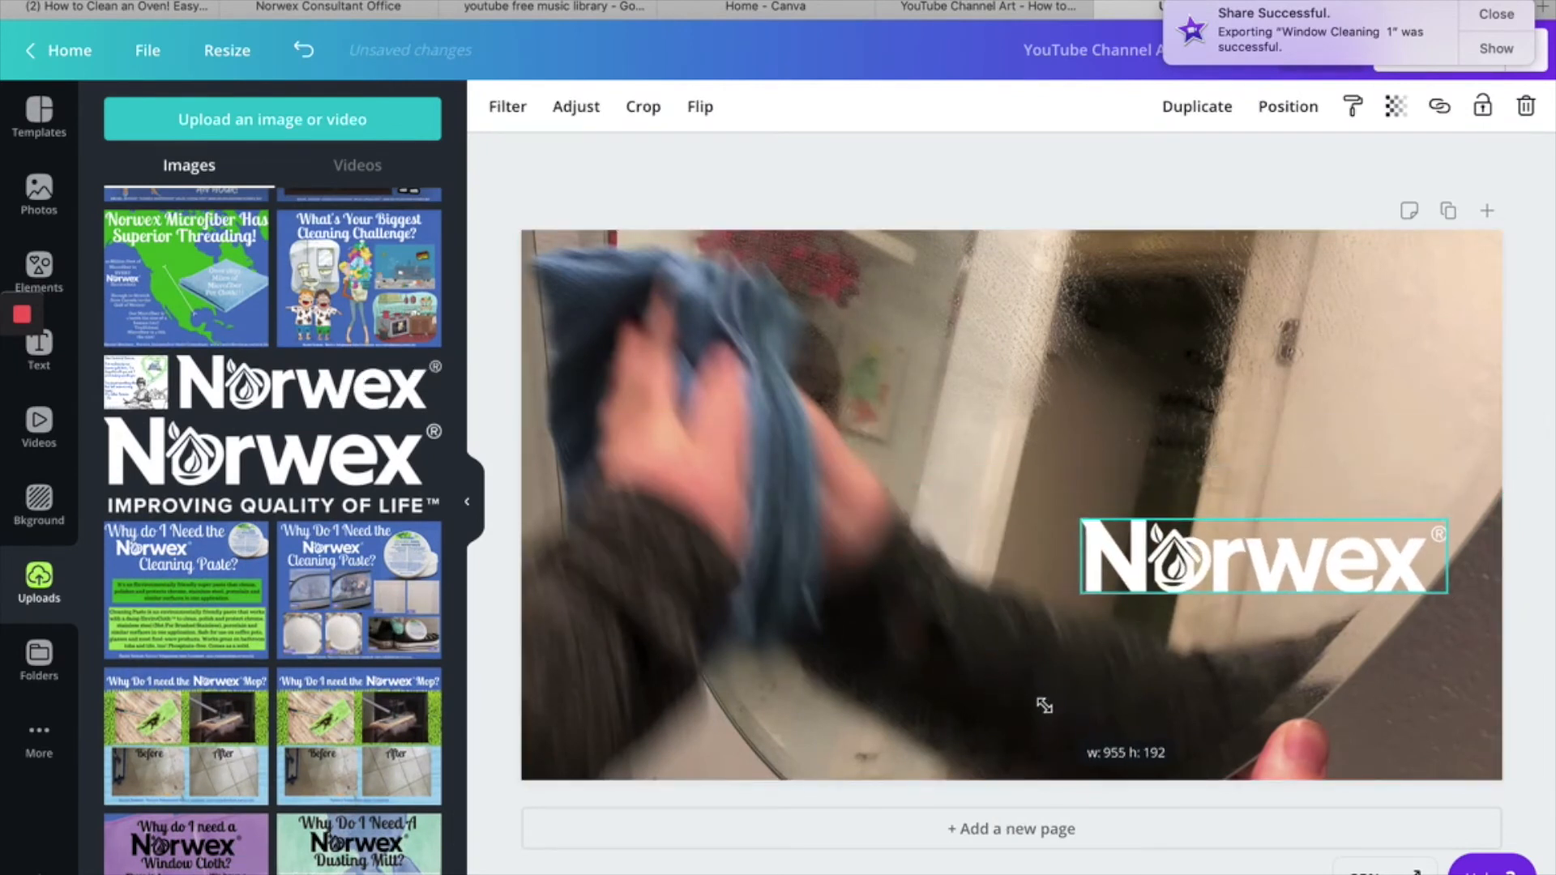
drag(1183, 566, 1169, 476)
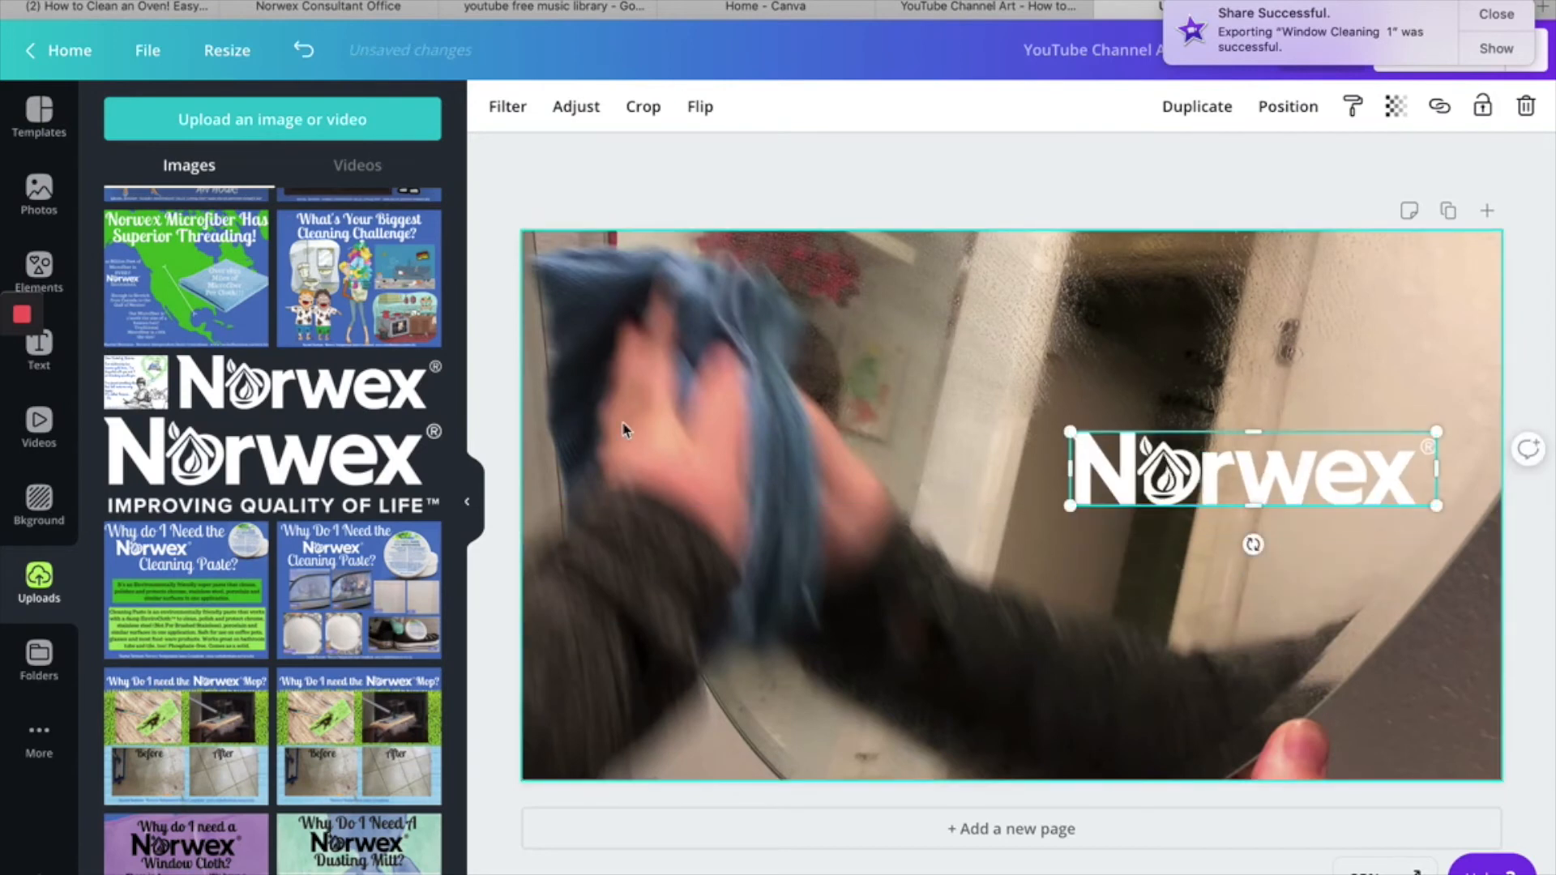
- Search the Canva elements for "water animated"
click(39, 264)
click(264, 121)
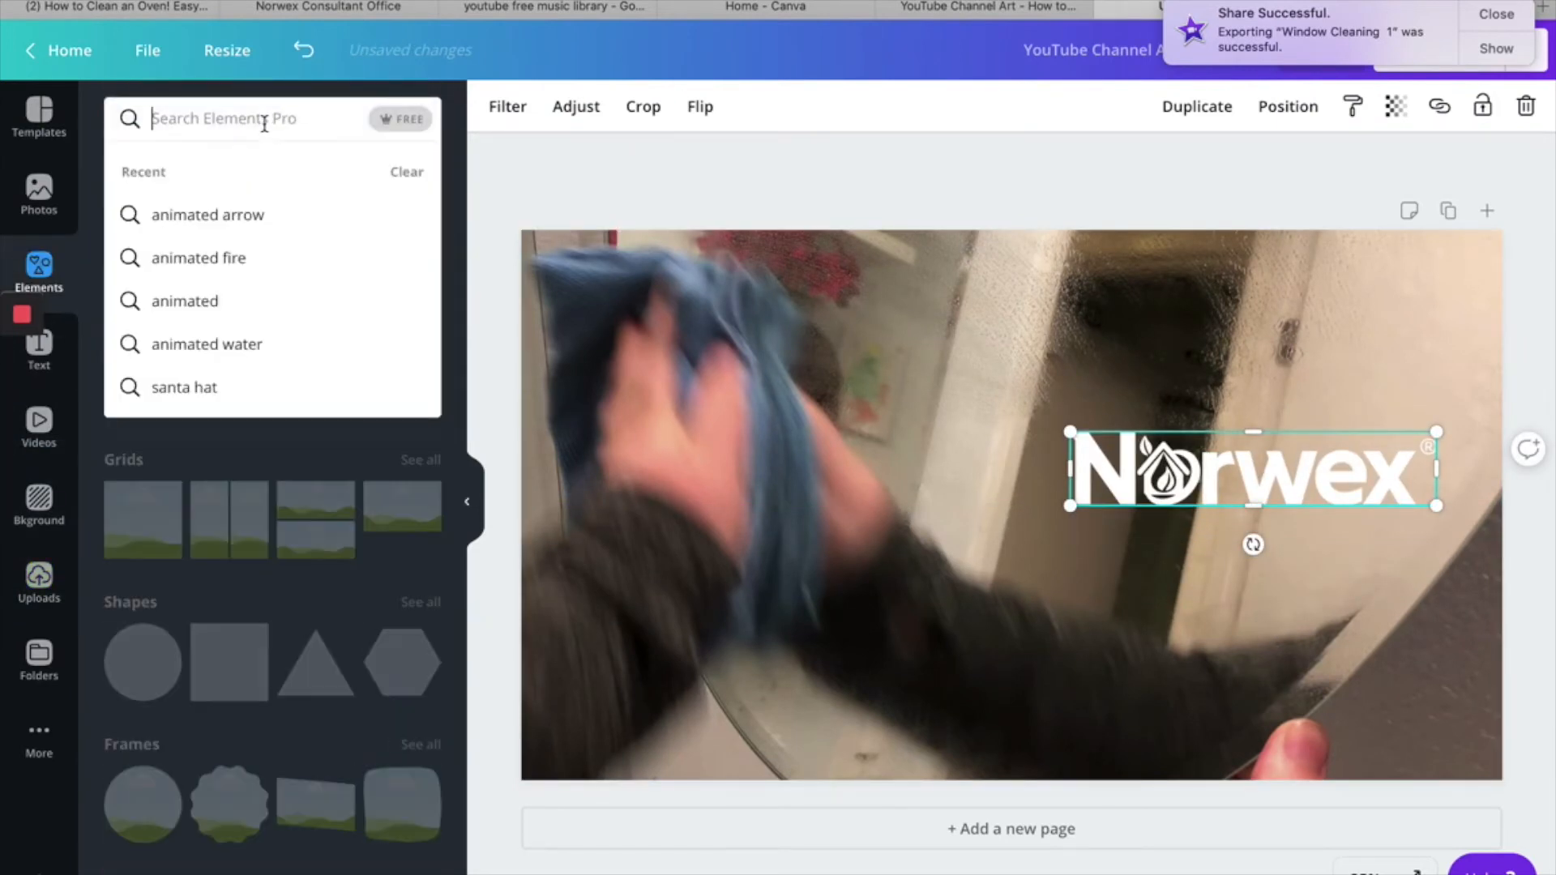
text(water anima)
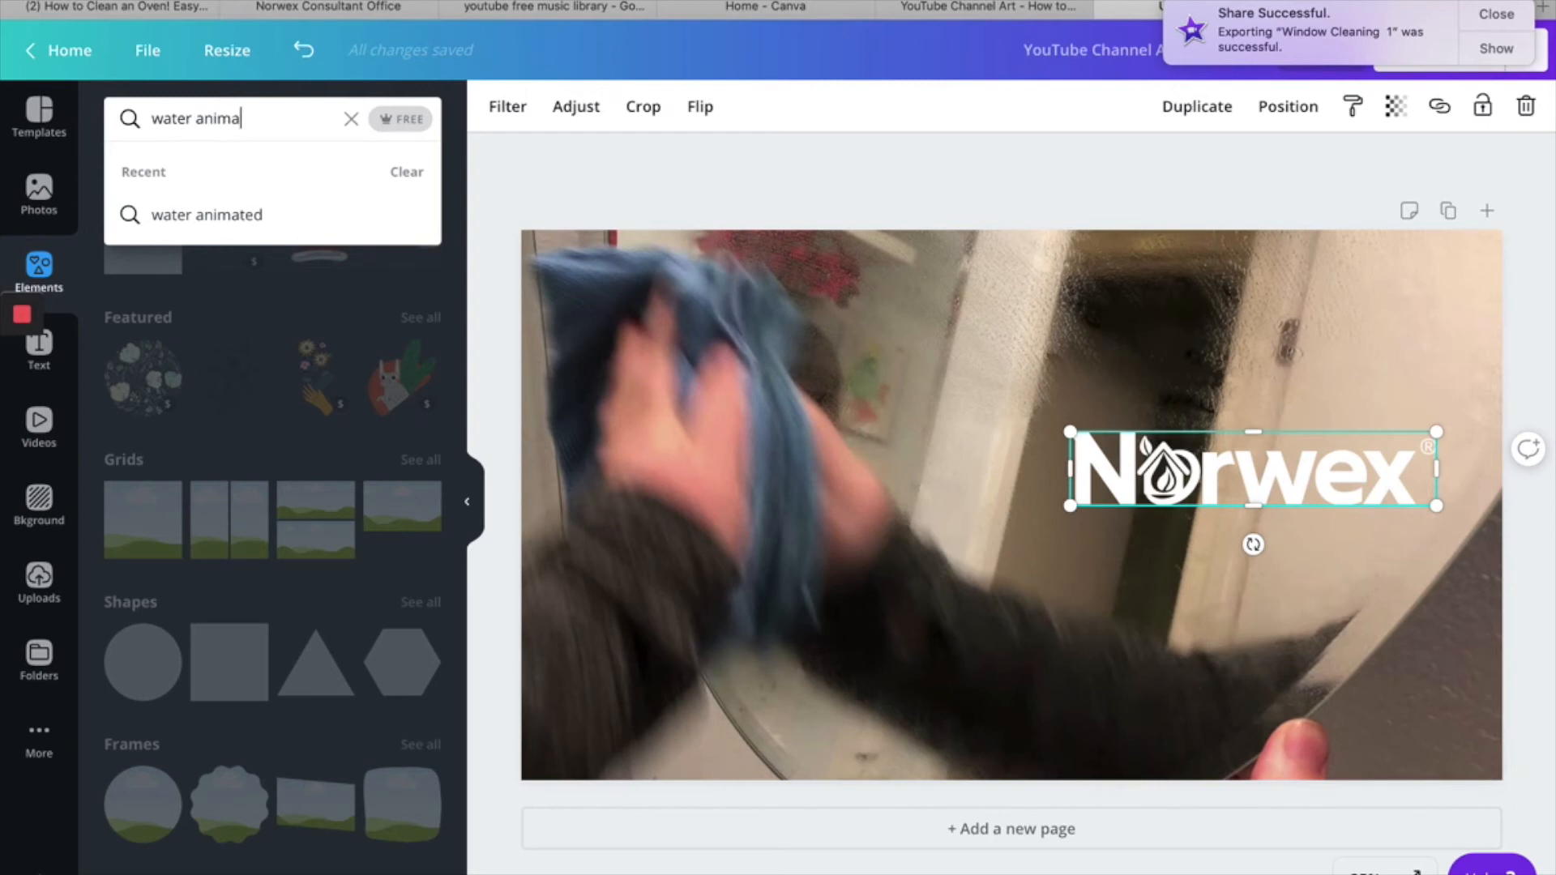
text(ted)
key(Return)
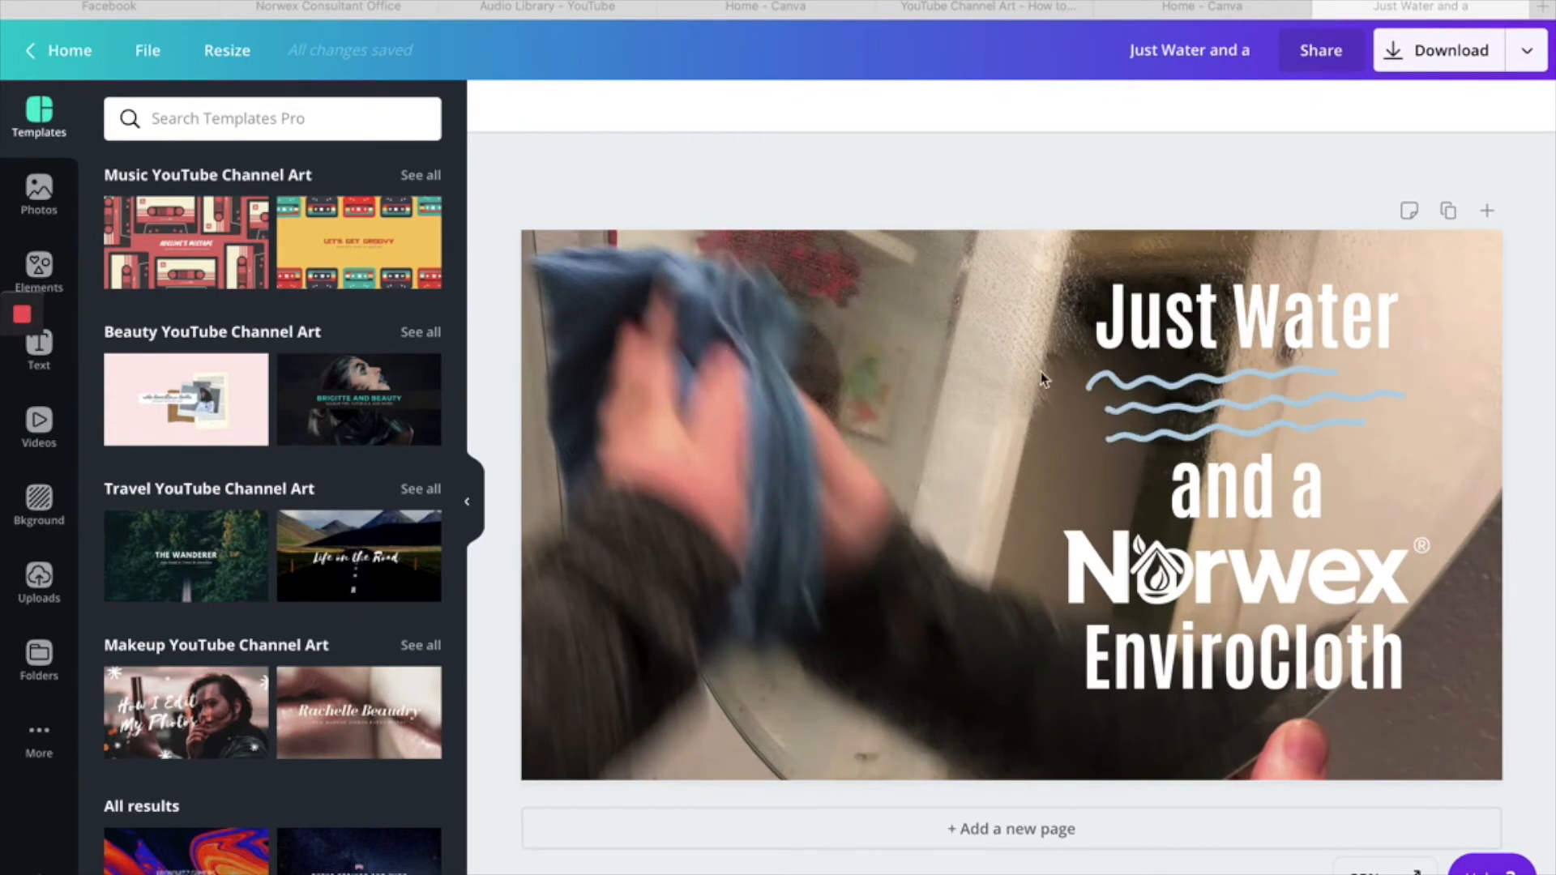
- Download the finished "Just Water and a Norwex EnviroCloth" design as a video
click(1443, 60)
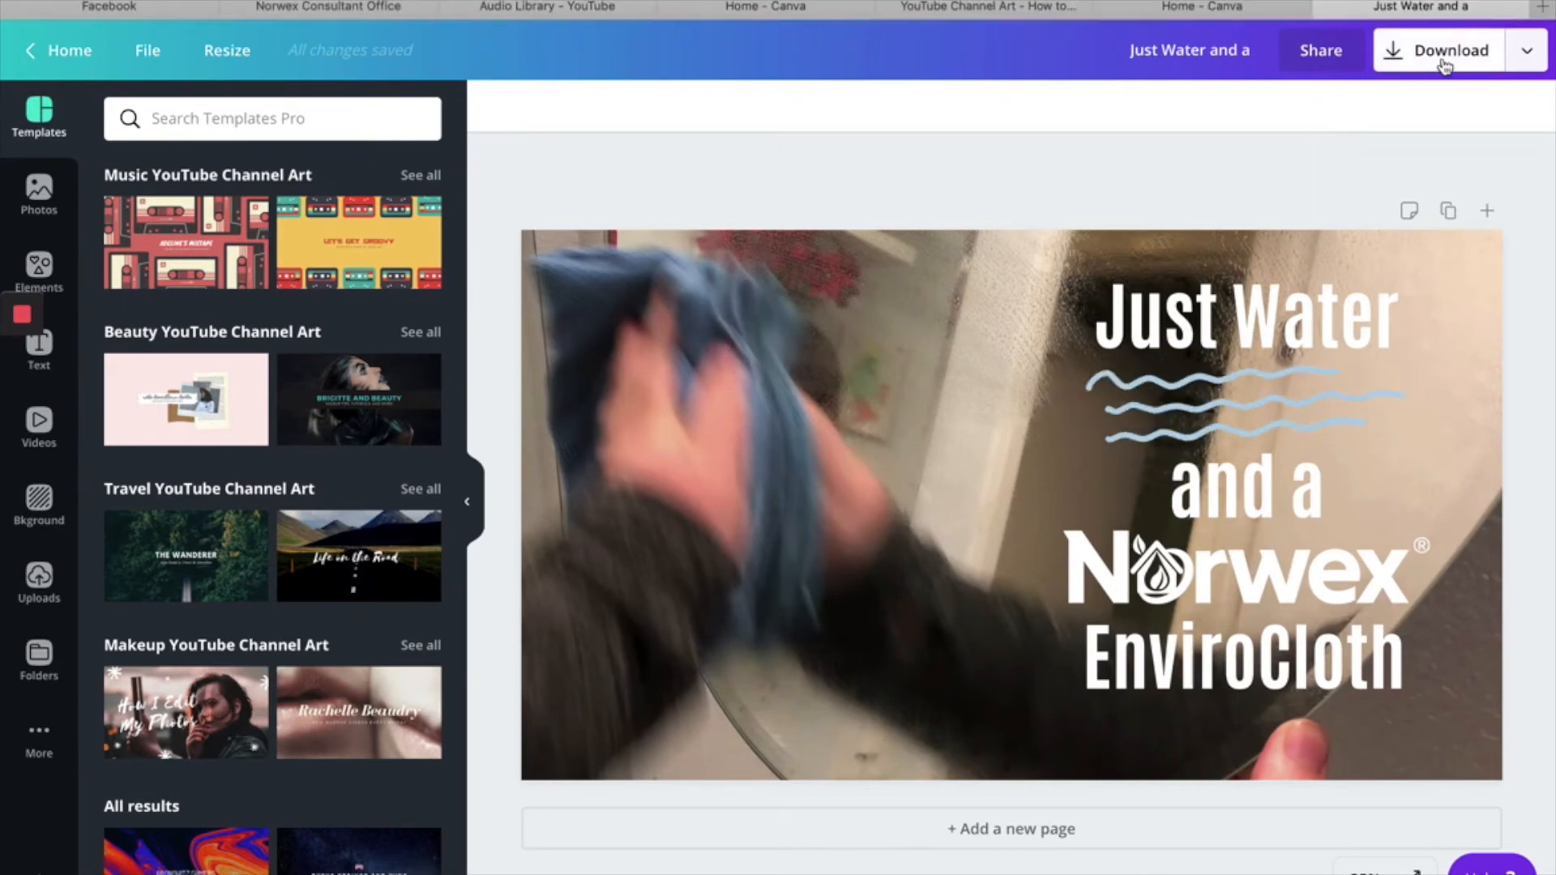
click(1442, 60)
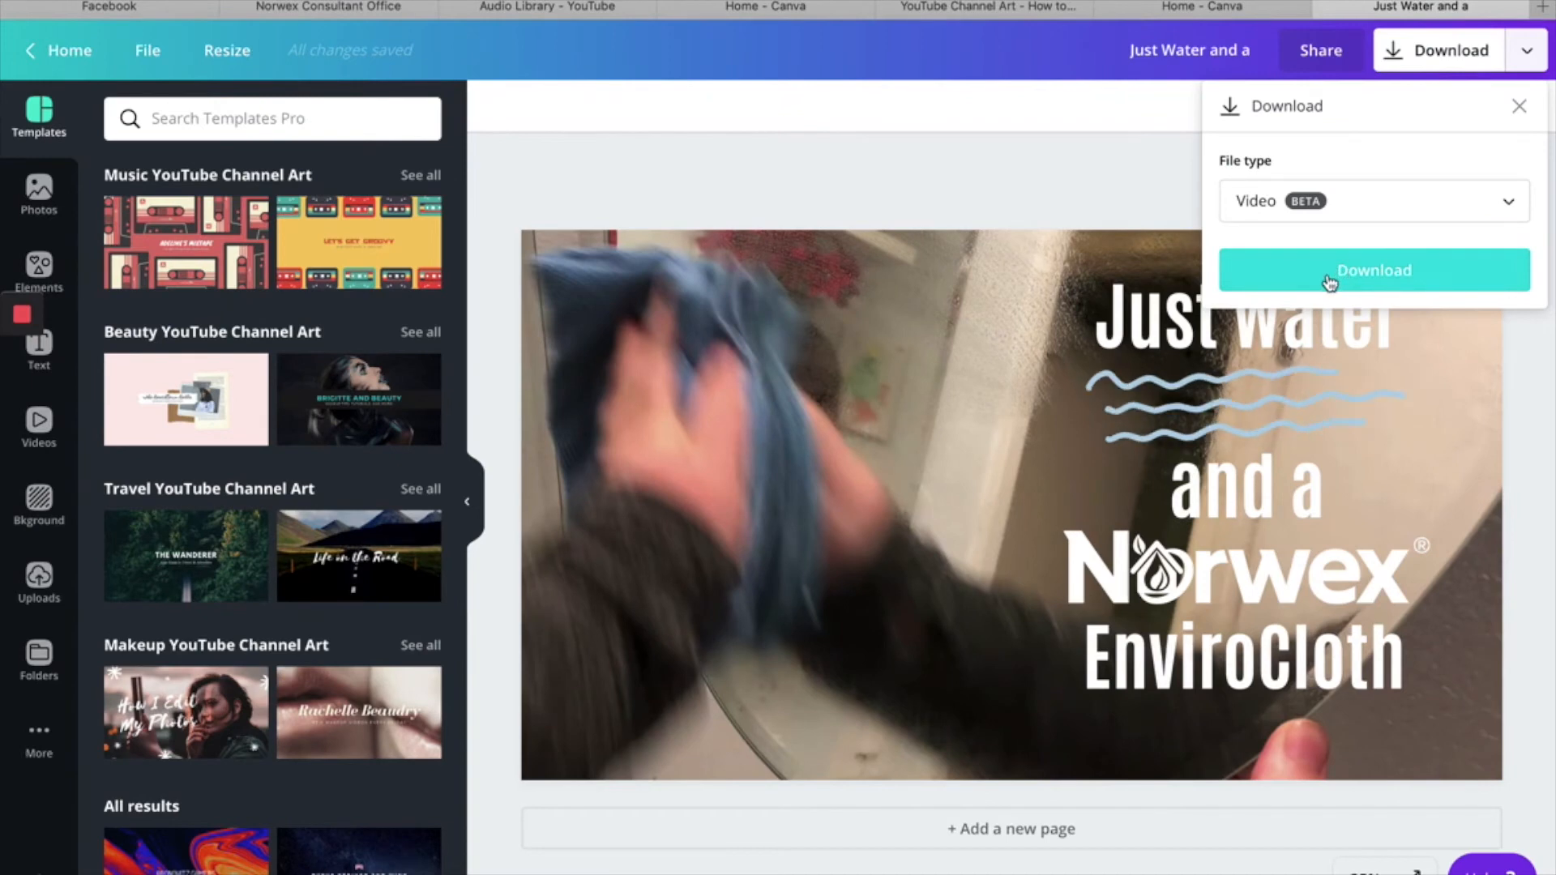
click(1376, 276)
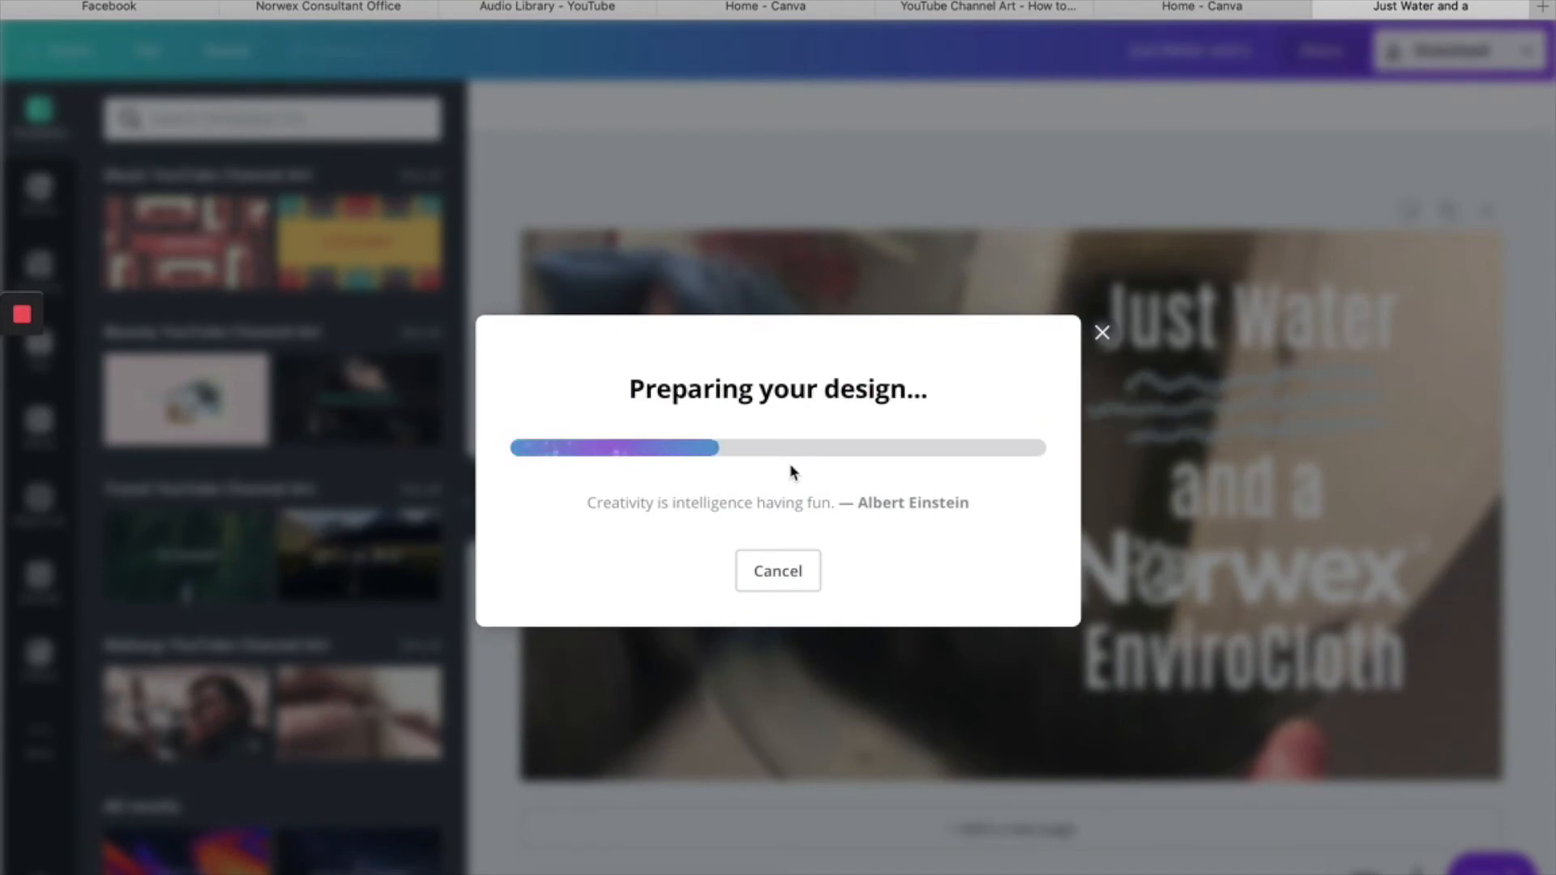
- Switch to iMovie and preview the downloaded "Just Water and a Norwex EnviroCloth" video from the Downloads folder
key(super+Tab)
key(super+Tab)
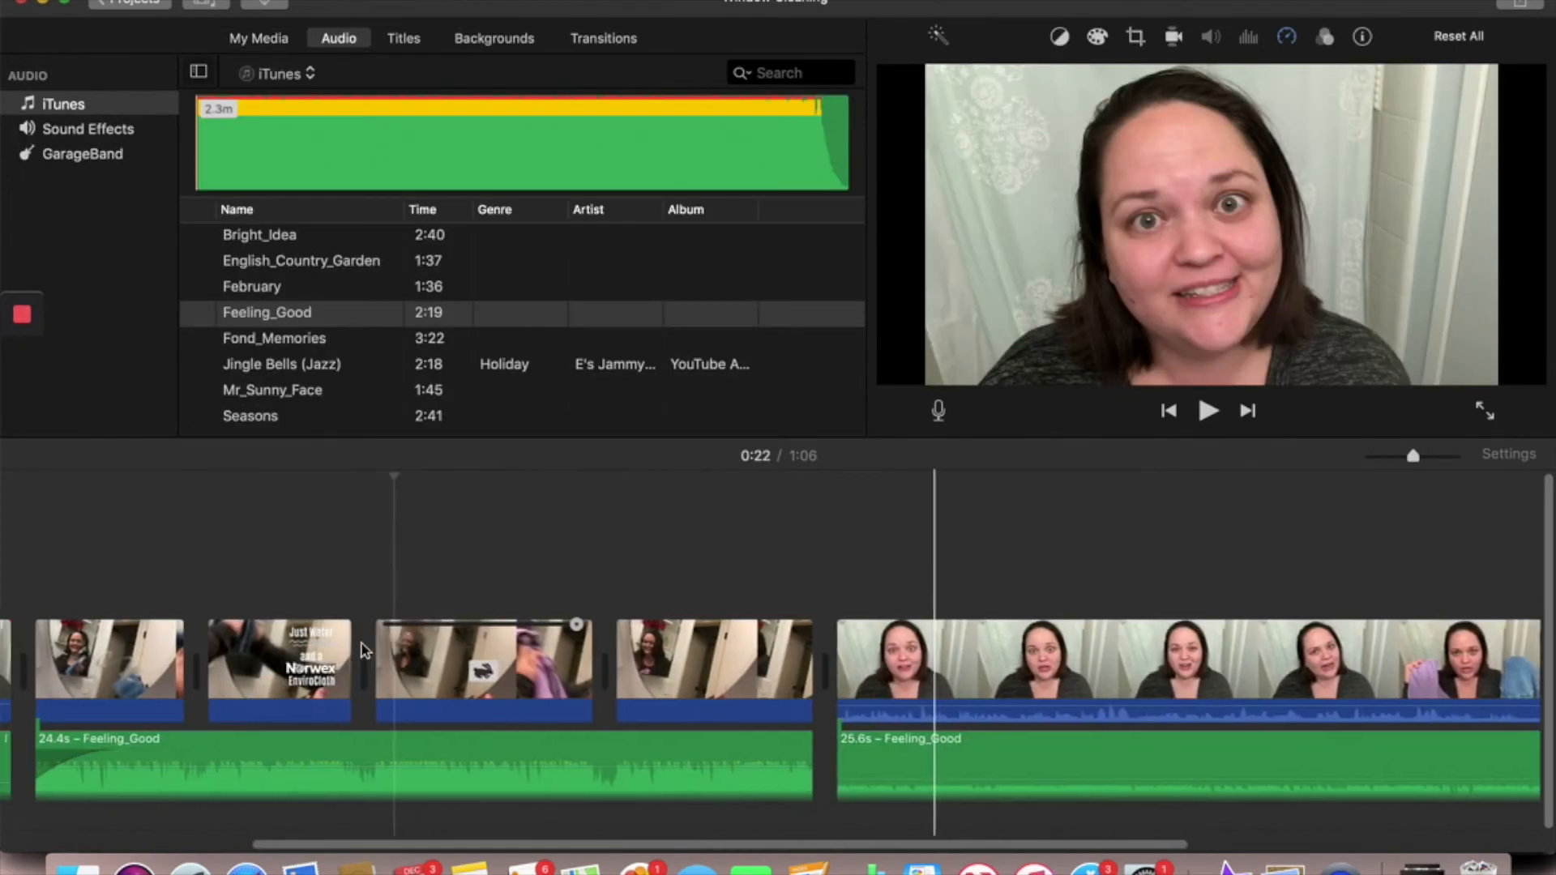
scroll(146, 511, right, 3)
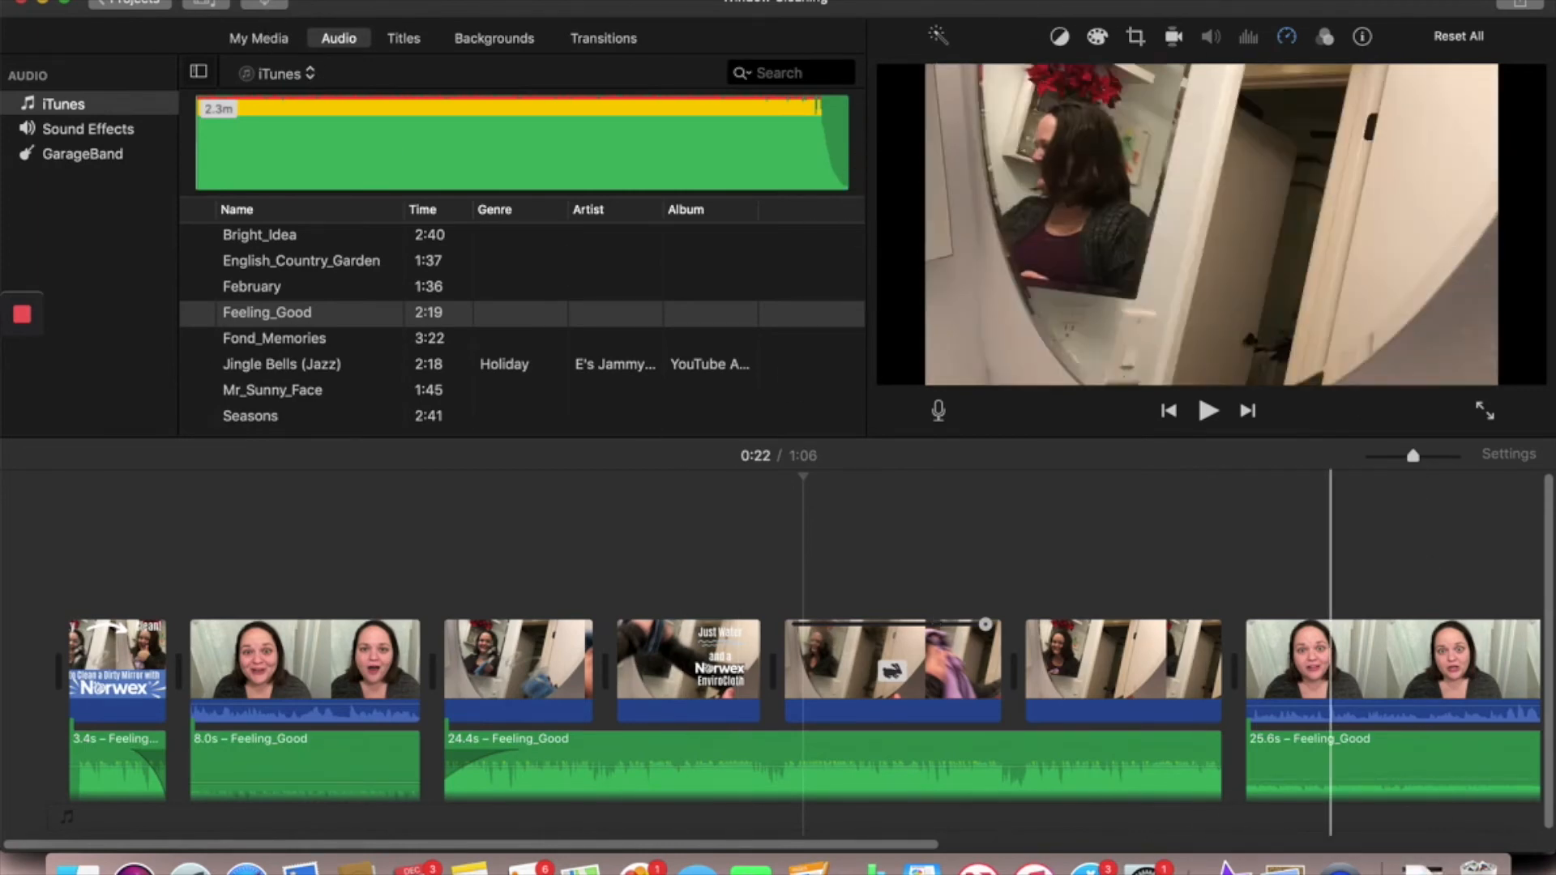
click(1423, 871)
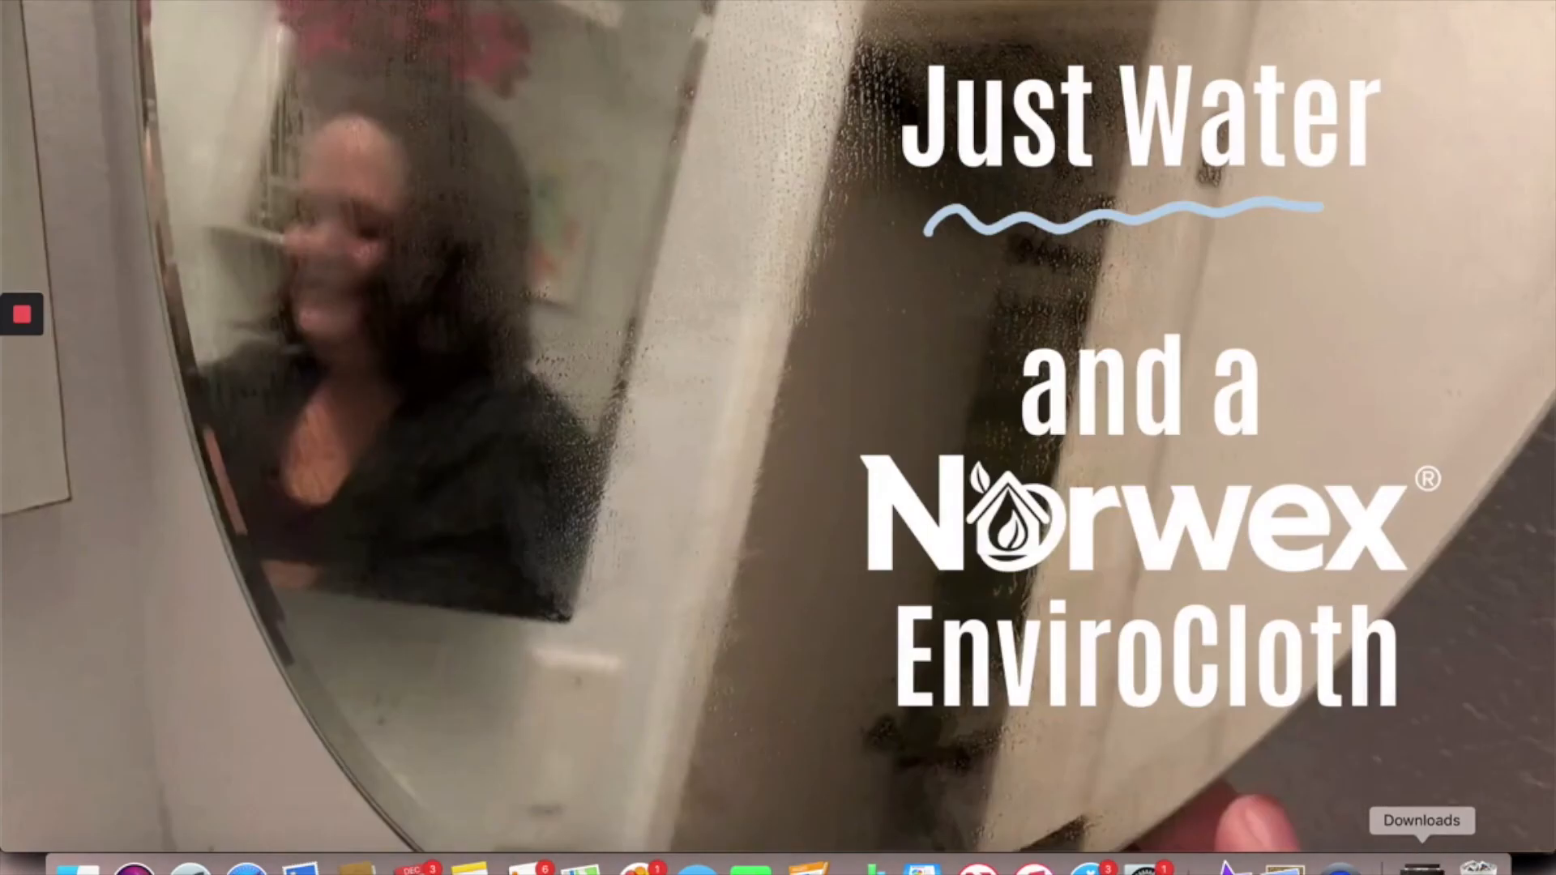
key(super+Tab)
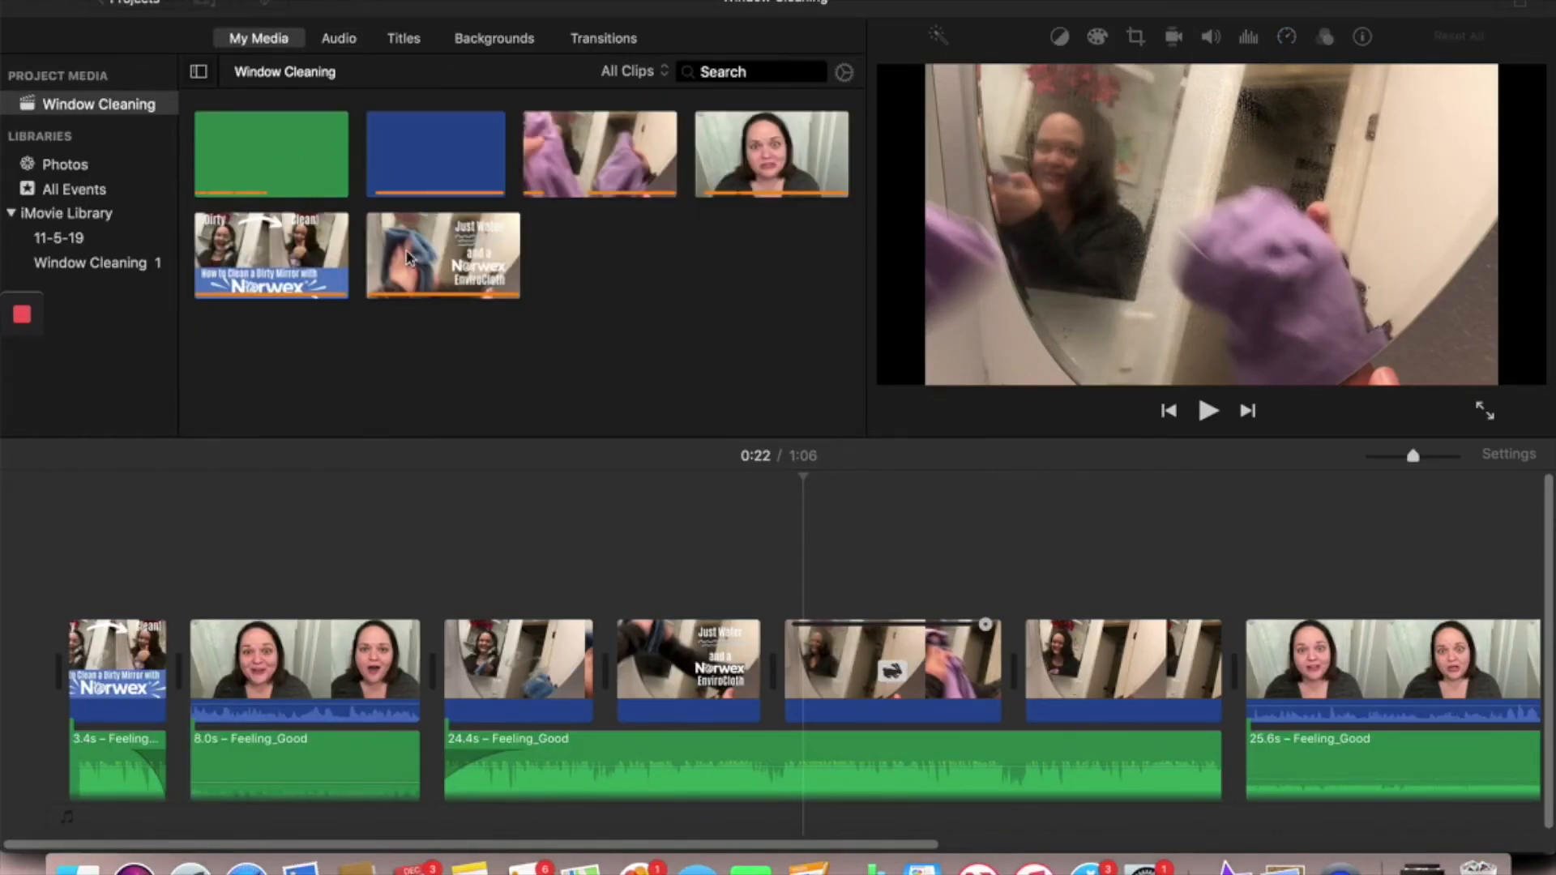
- Open the media import for the EnviroCloth video and examine the clip's place in the Window Cleaning timeline
click(264, 4)
click(1227, 869)
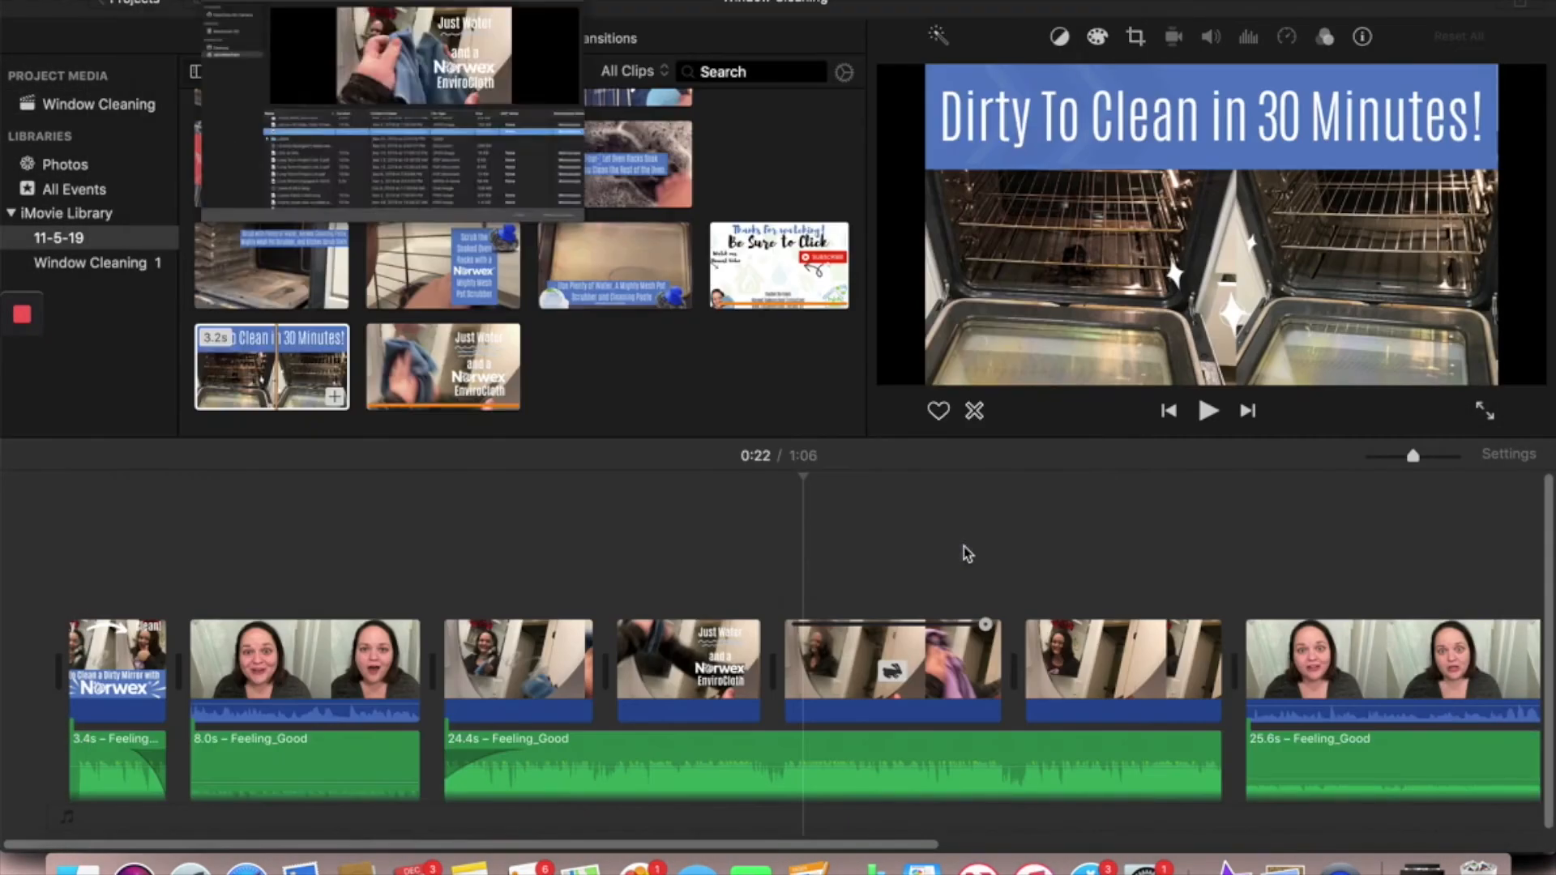
scroll(750, 674, right, 2)
scroll(751, 675, right, 10)
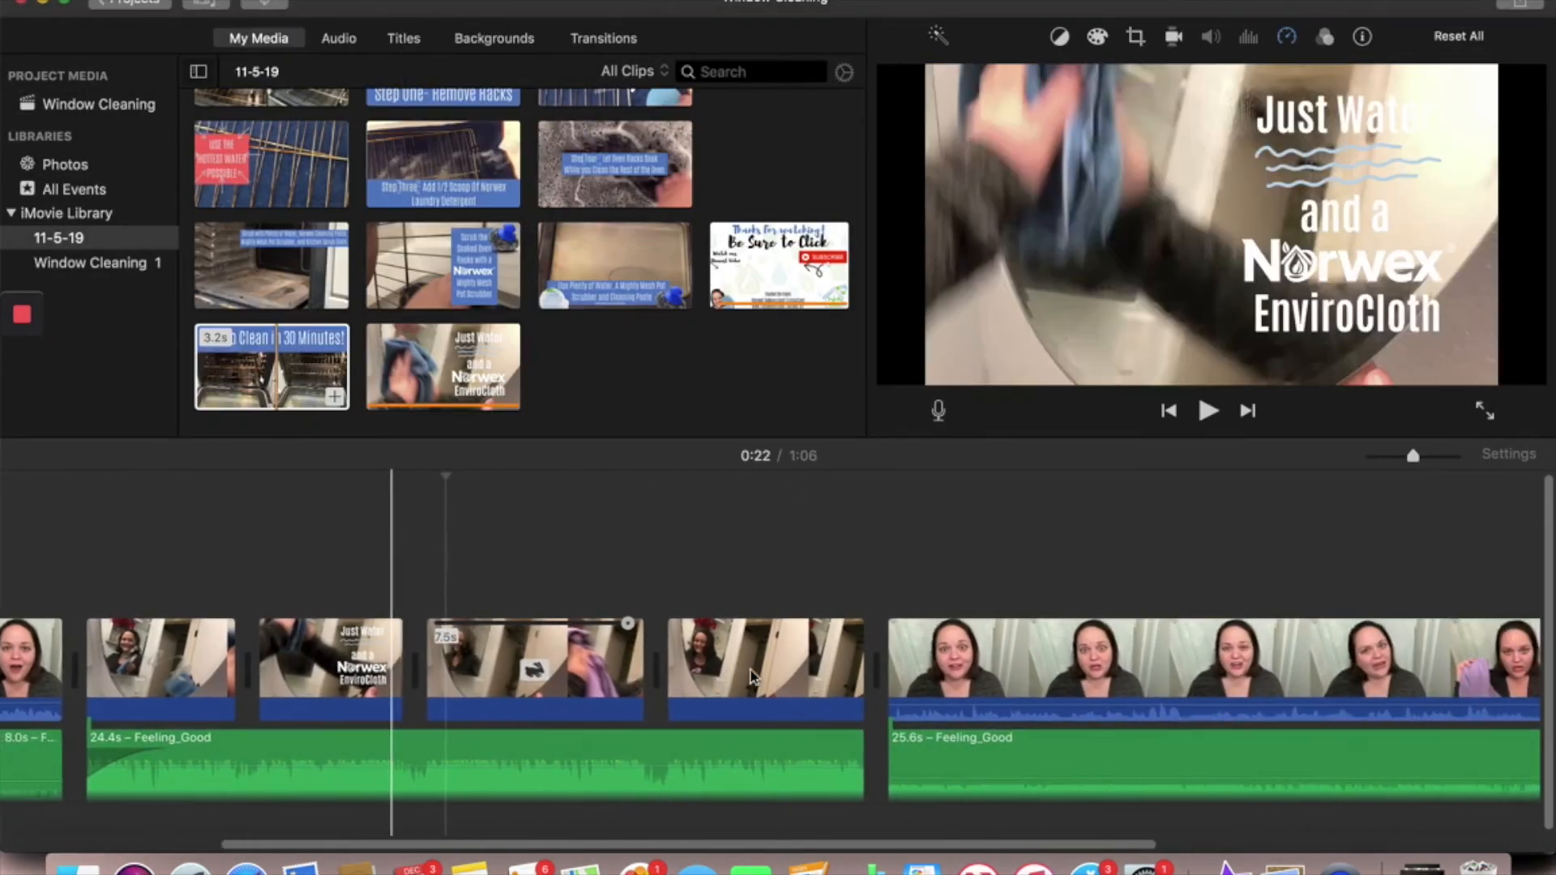
scroll(751, 676, left, 9)
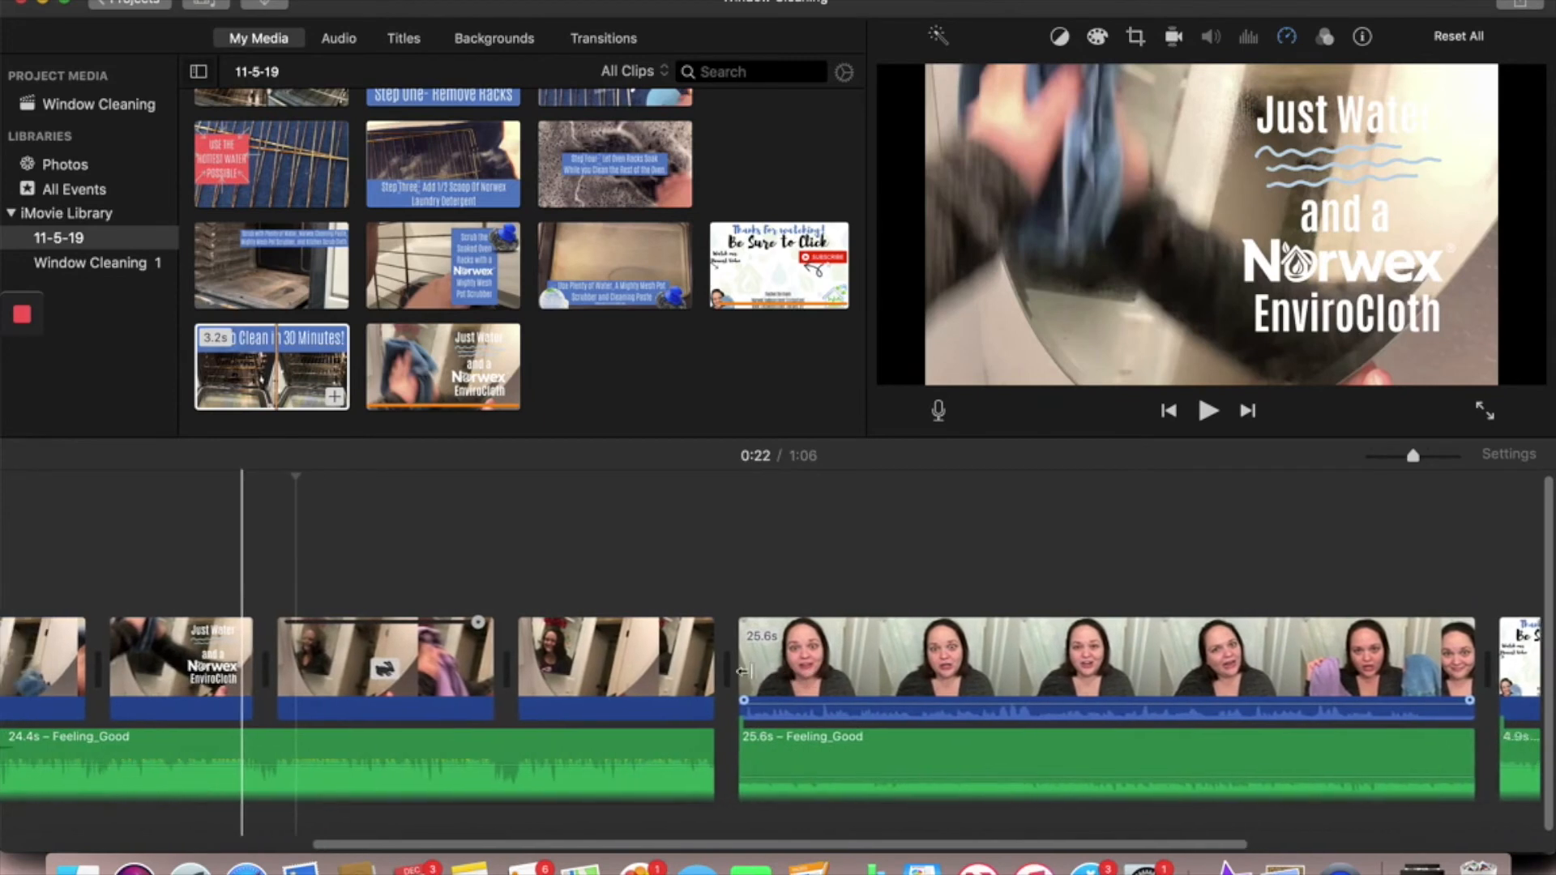
scroll(658, 592, left, 1)
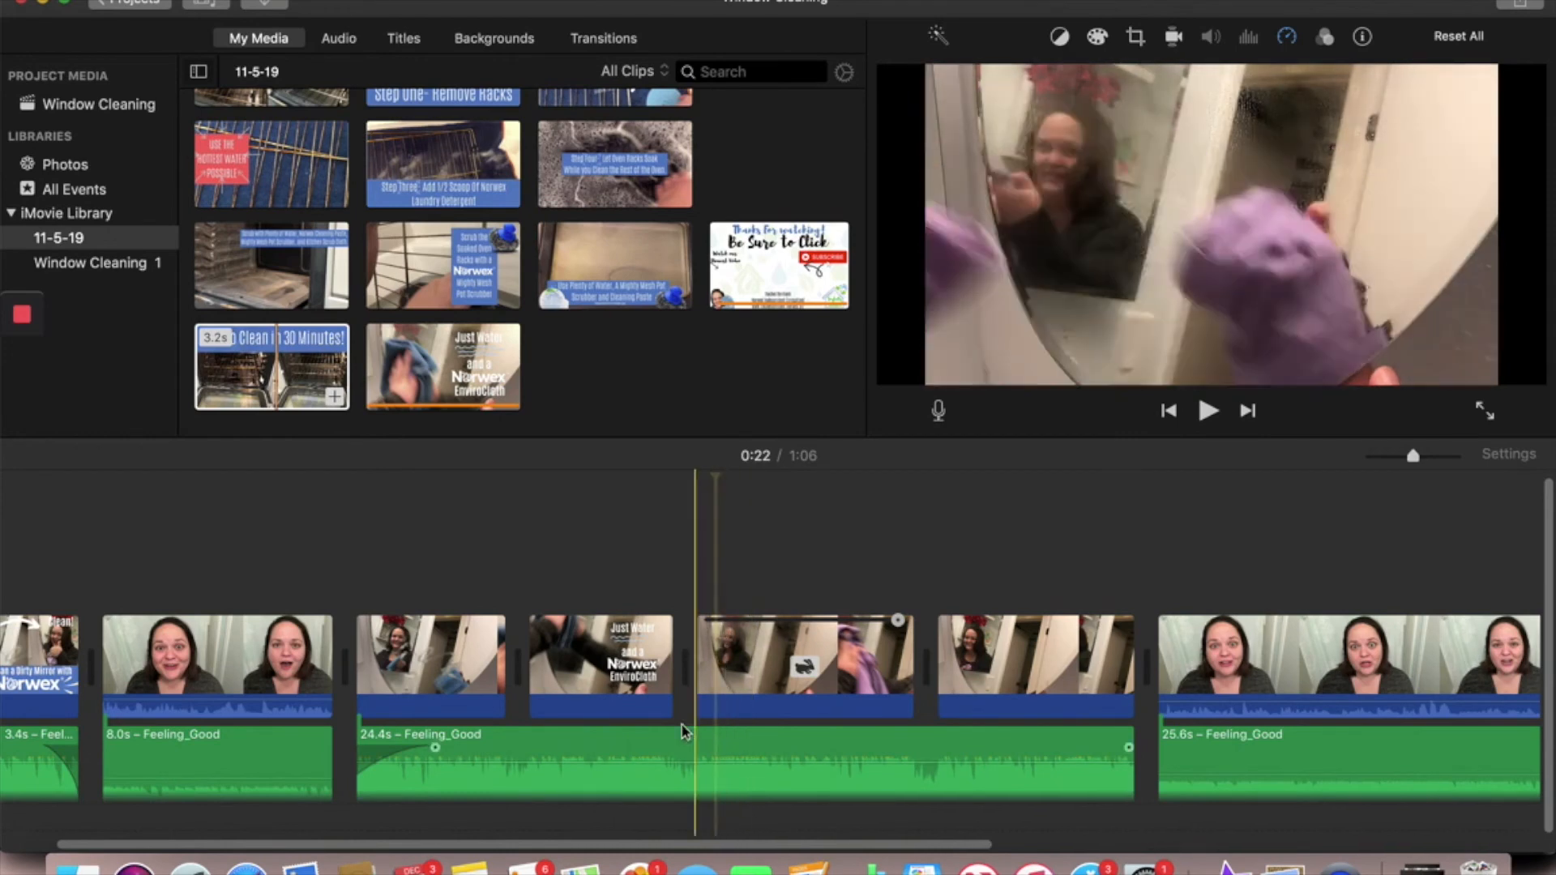
scroll(658, 712, right, 1)
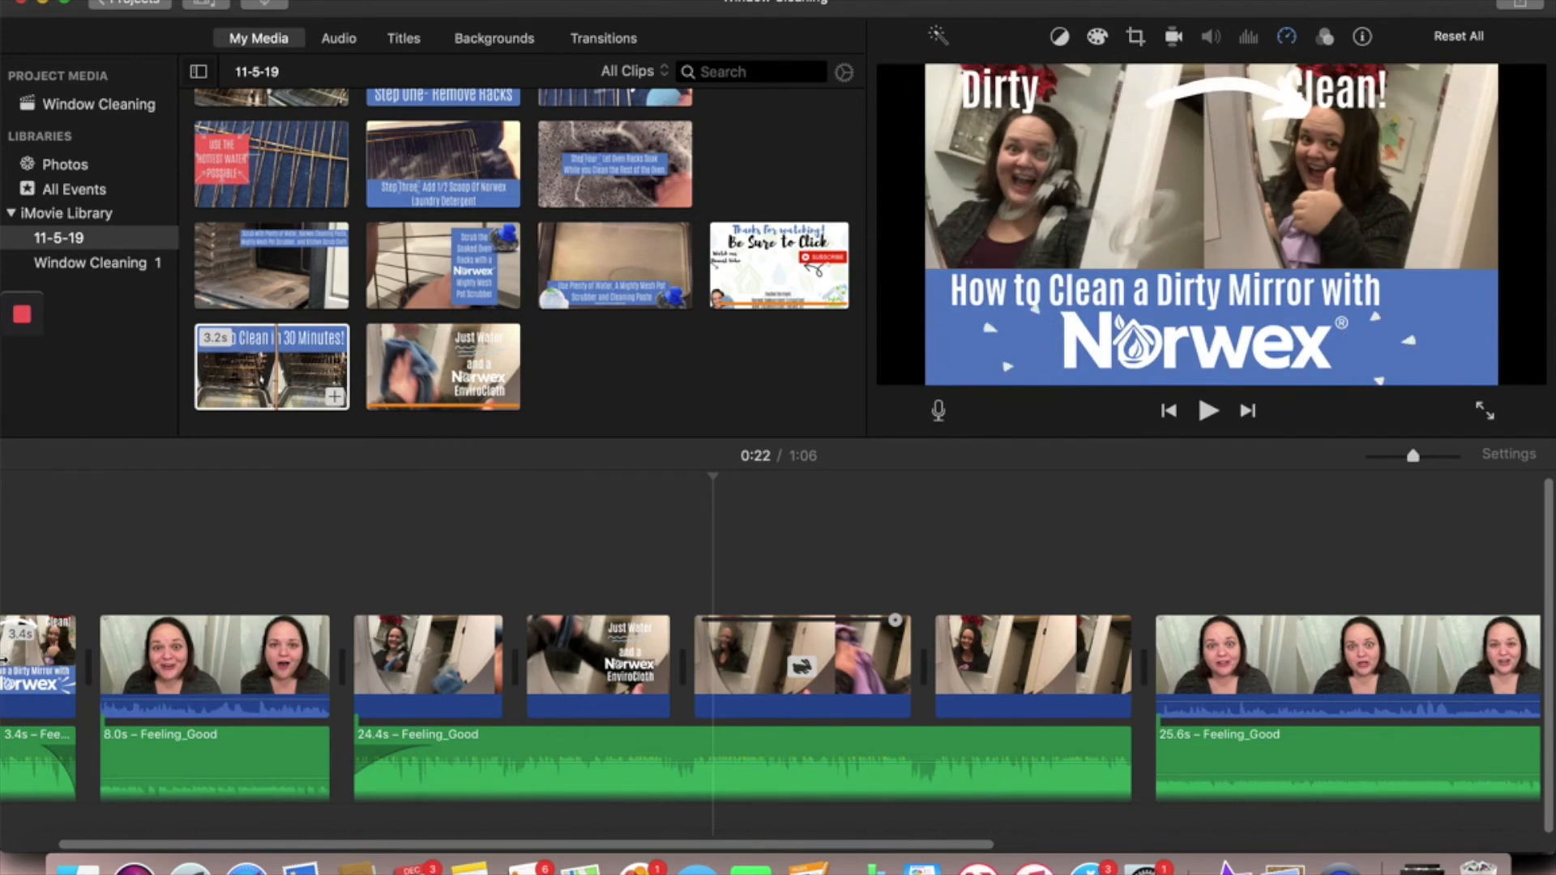
scroll(65, 658, left, 3)
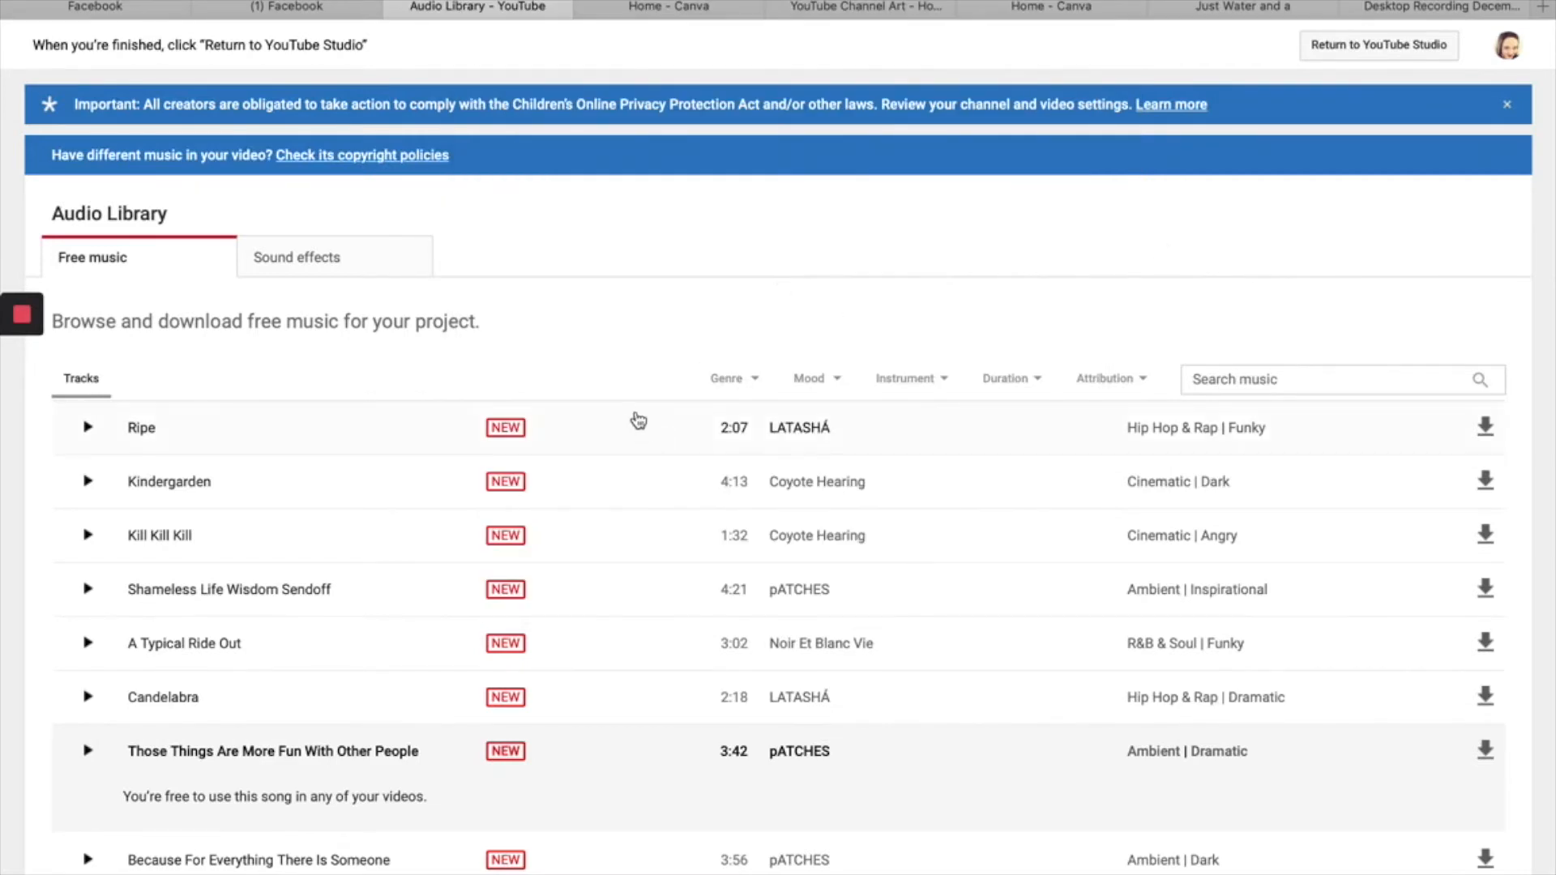
- Browse the free music tracks in YouTube's Audio Library and check the usage terms of Sweet Tides
scroll(637, 422, down, 4)
scroll(646, 698, up, 3)
scroll(652, 699, up, 1)
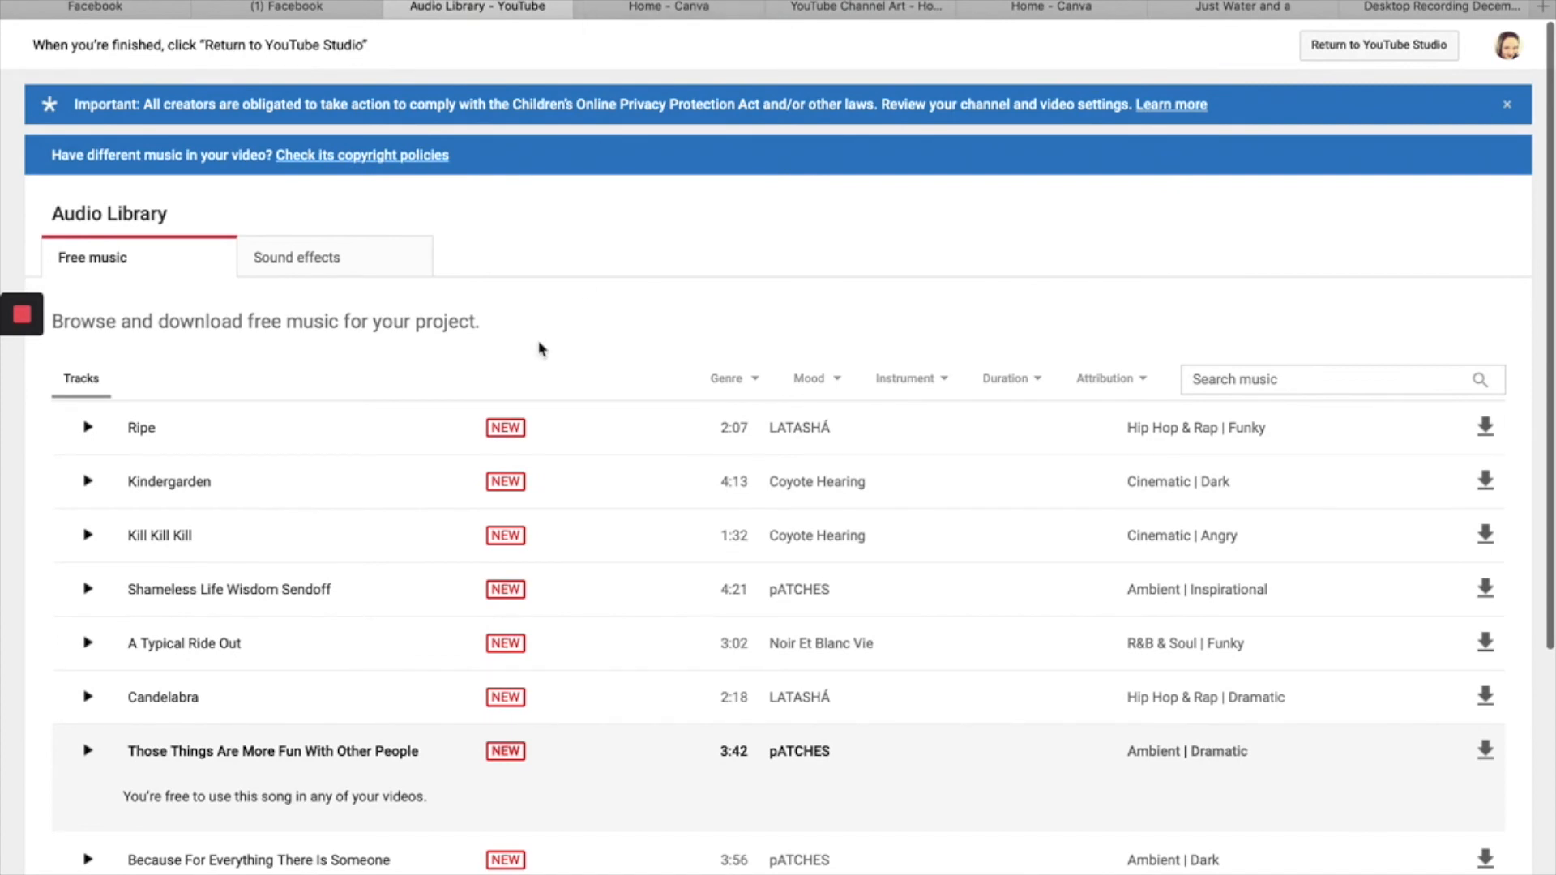
scroll(489, 516, down, 7)
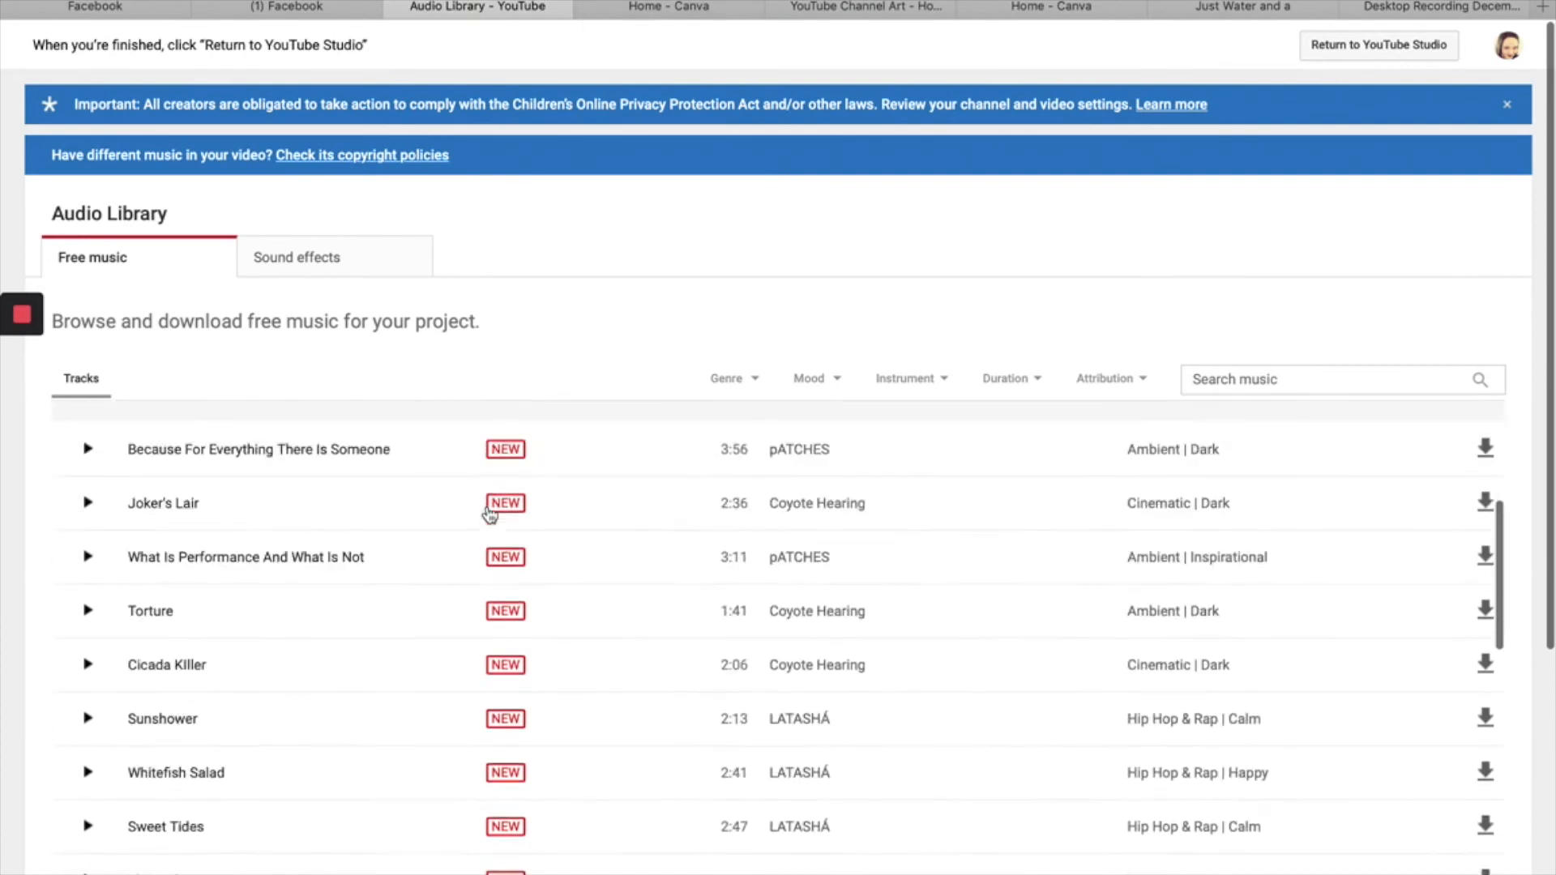
click(267, 637)
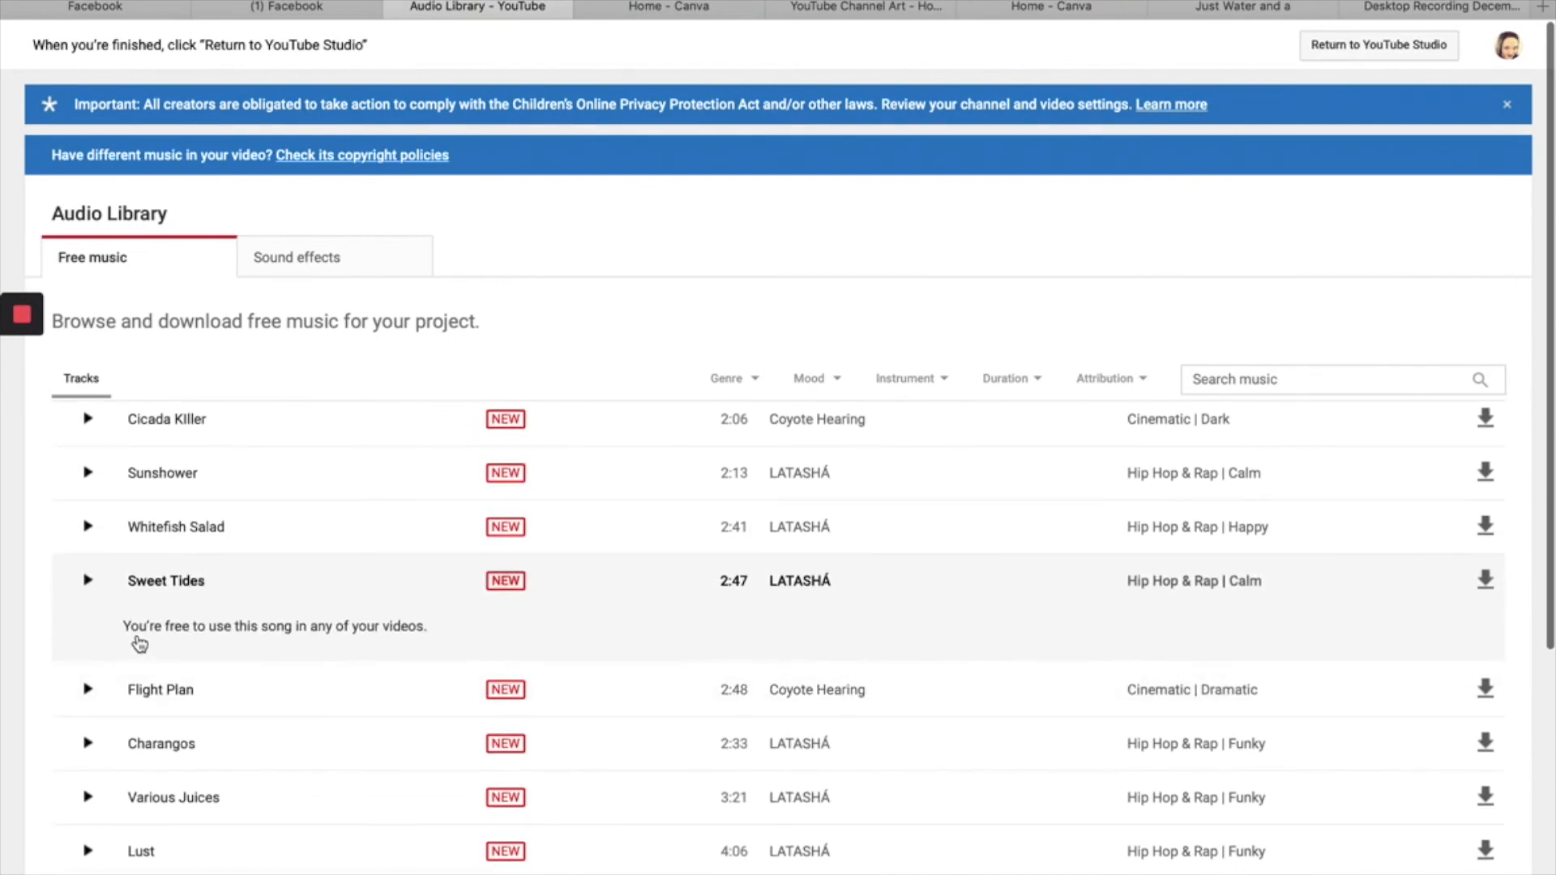
scroll(294, 632, down, 9)
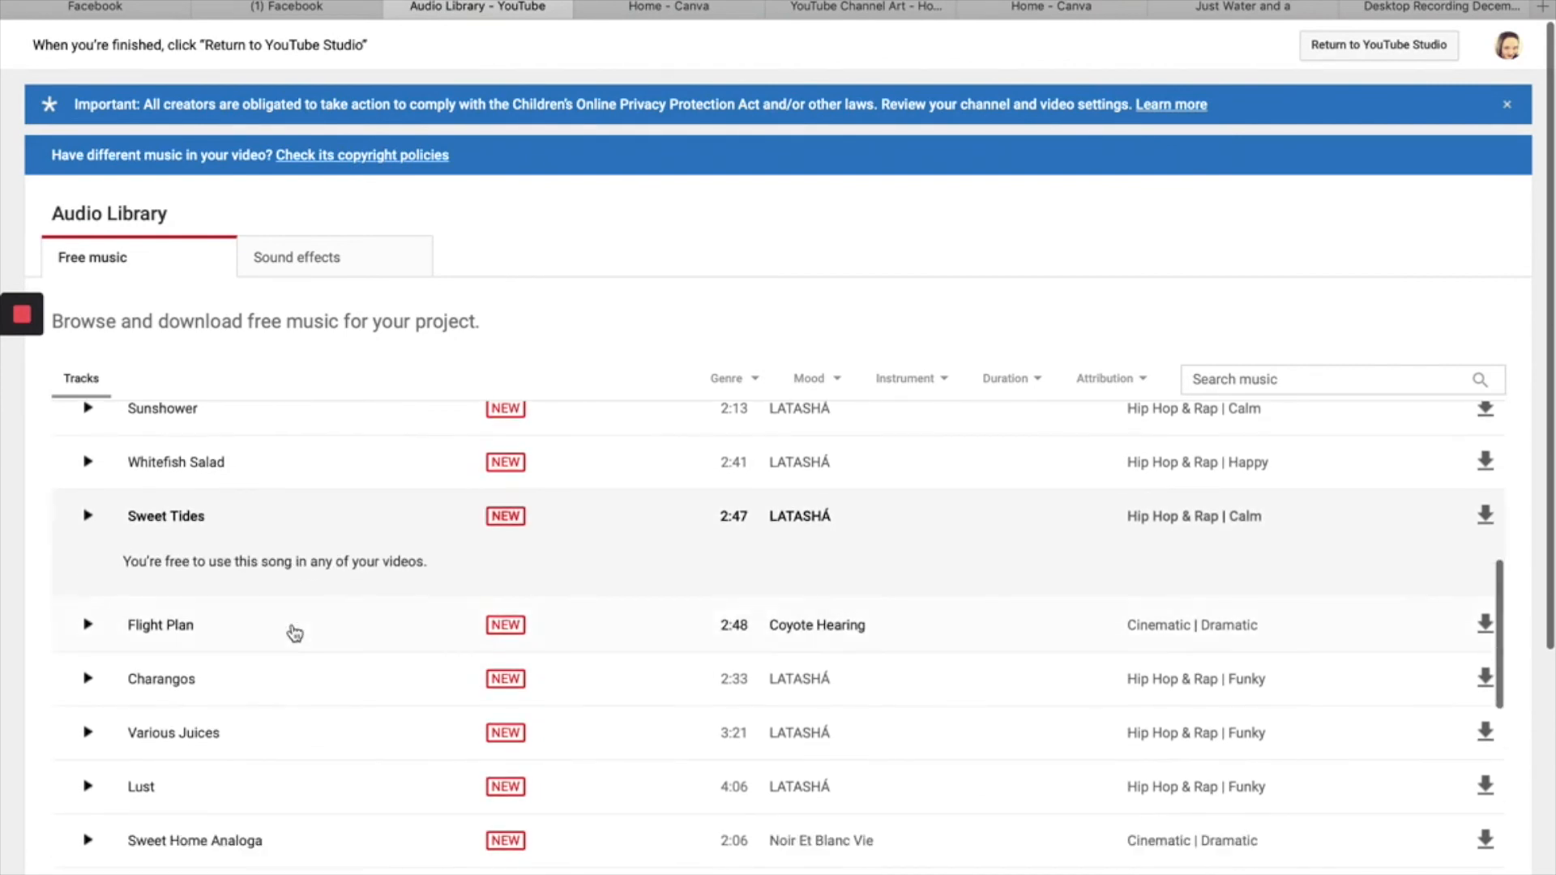
scroll(293, 632, down, 10)
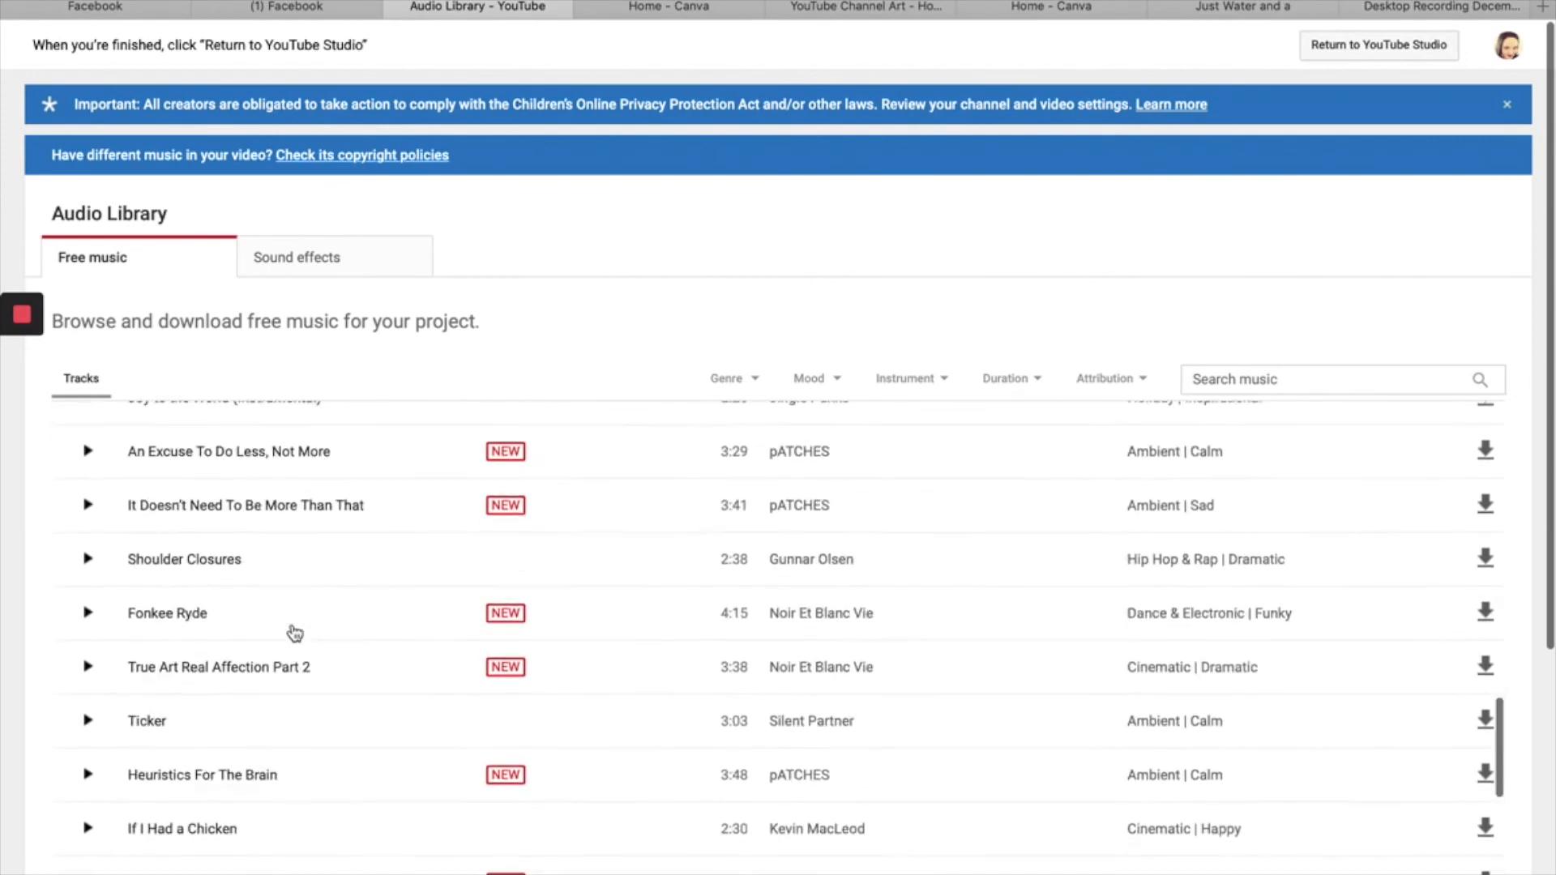
scroll(293, 632, up, 8)
scroll(294, 633, up, 5)
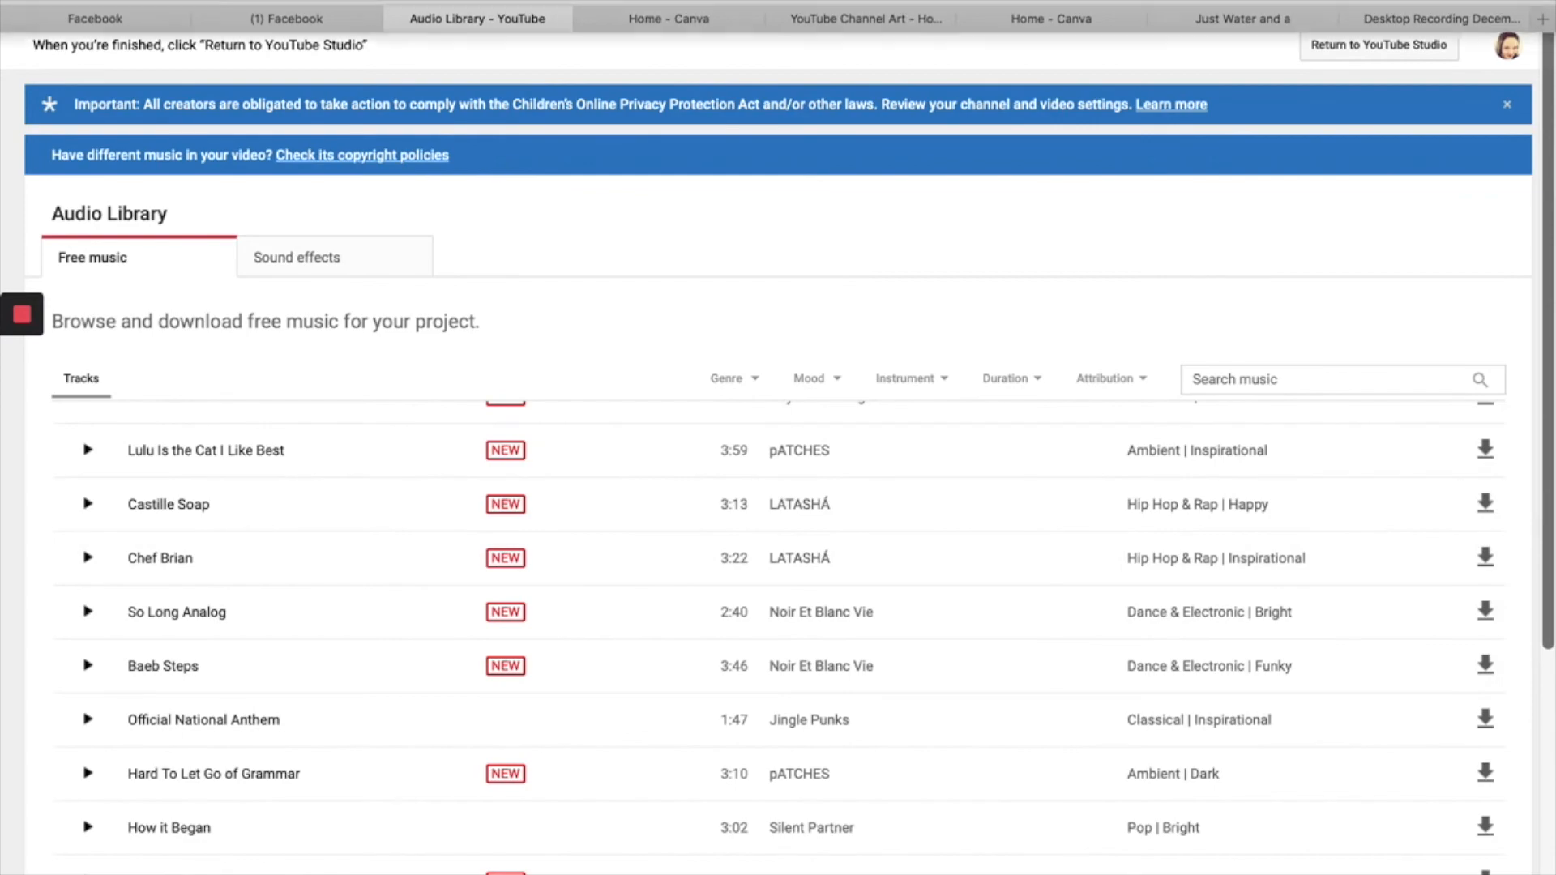
- Switch to iMovie and try bringing the Feeling_Good track from the iTunes audio list into the Tutorial project's timeline
key(super+Tab)
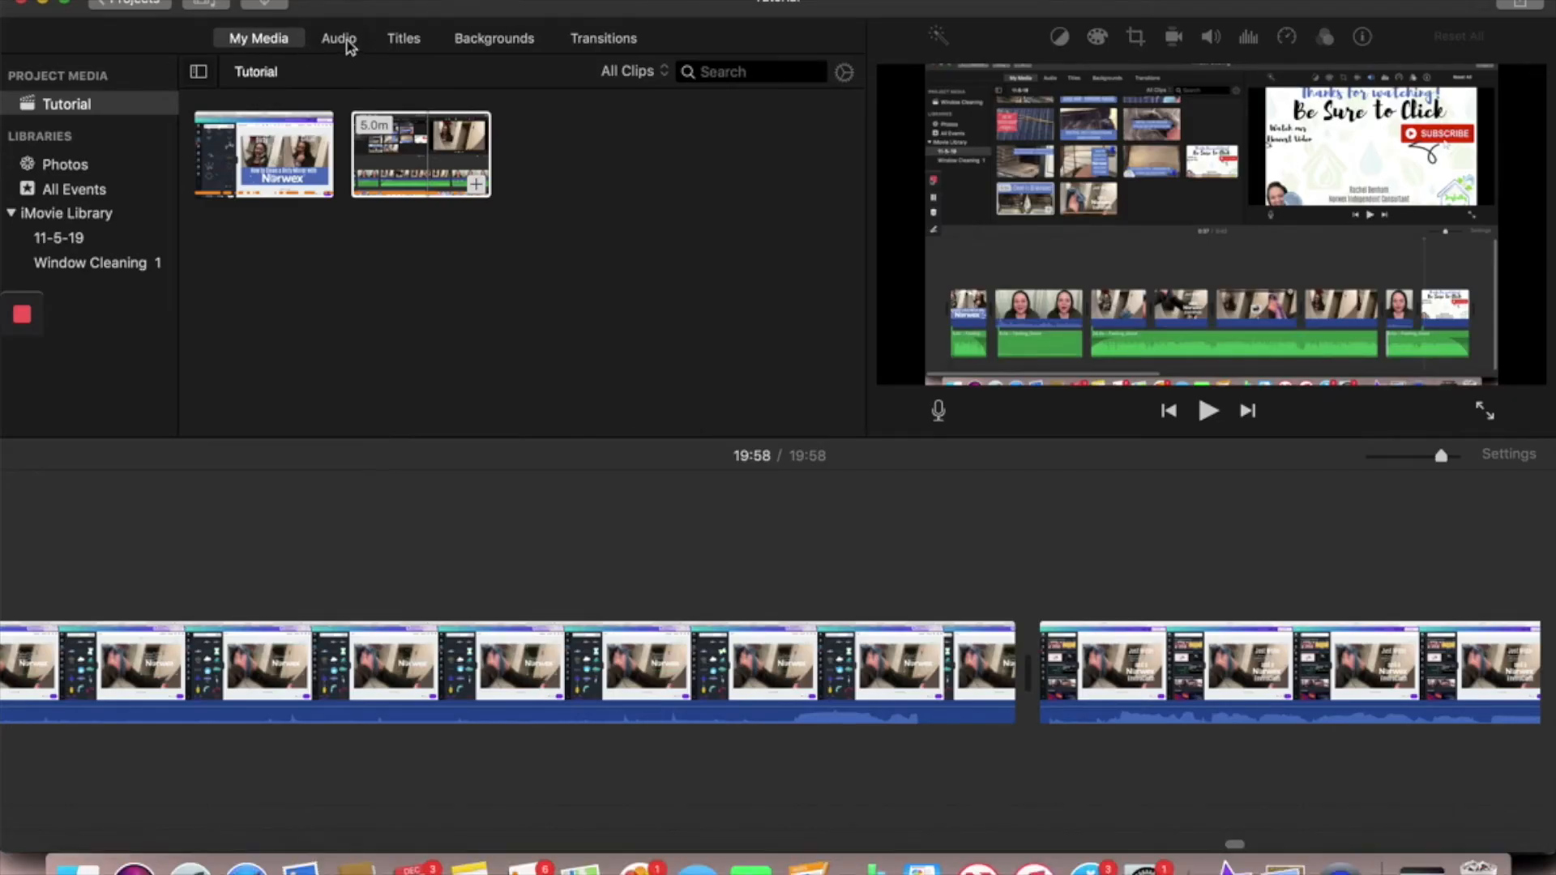
click(344, 41)
scroll(308, 247, down, 3)
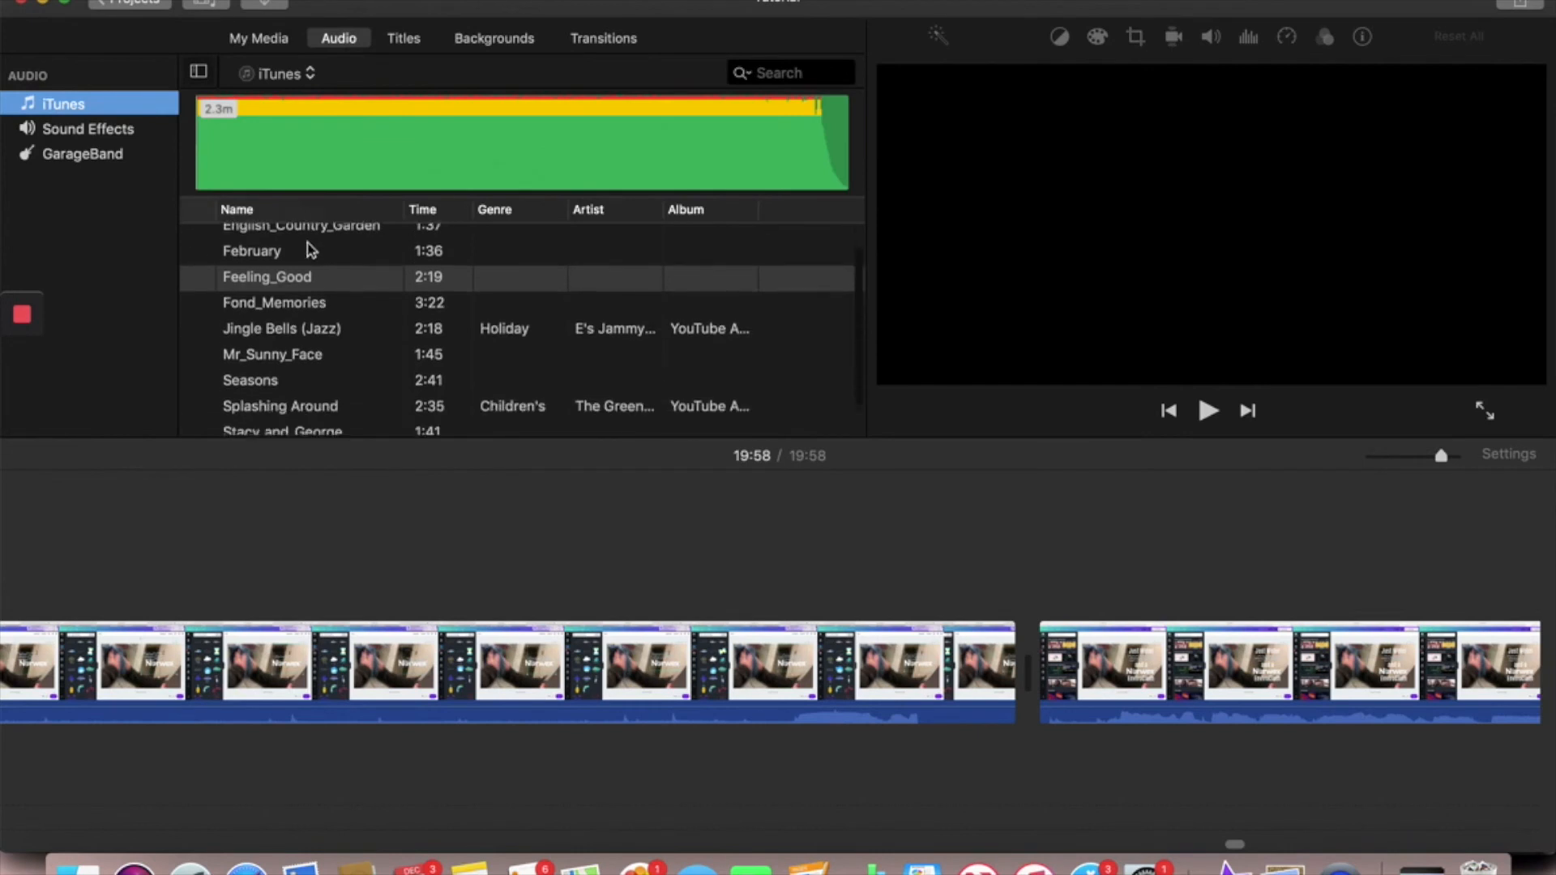
scroll(308, 250, up, 3)
scroll(276, 264, up, 1)
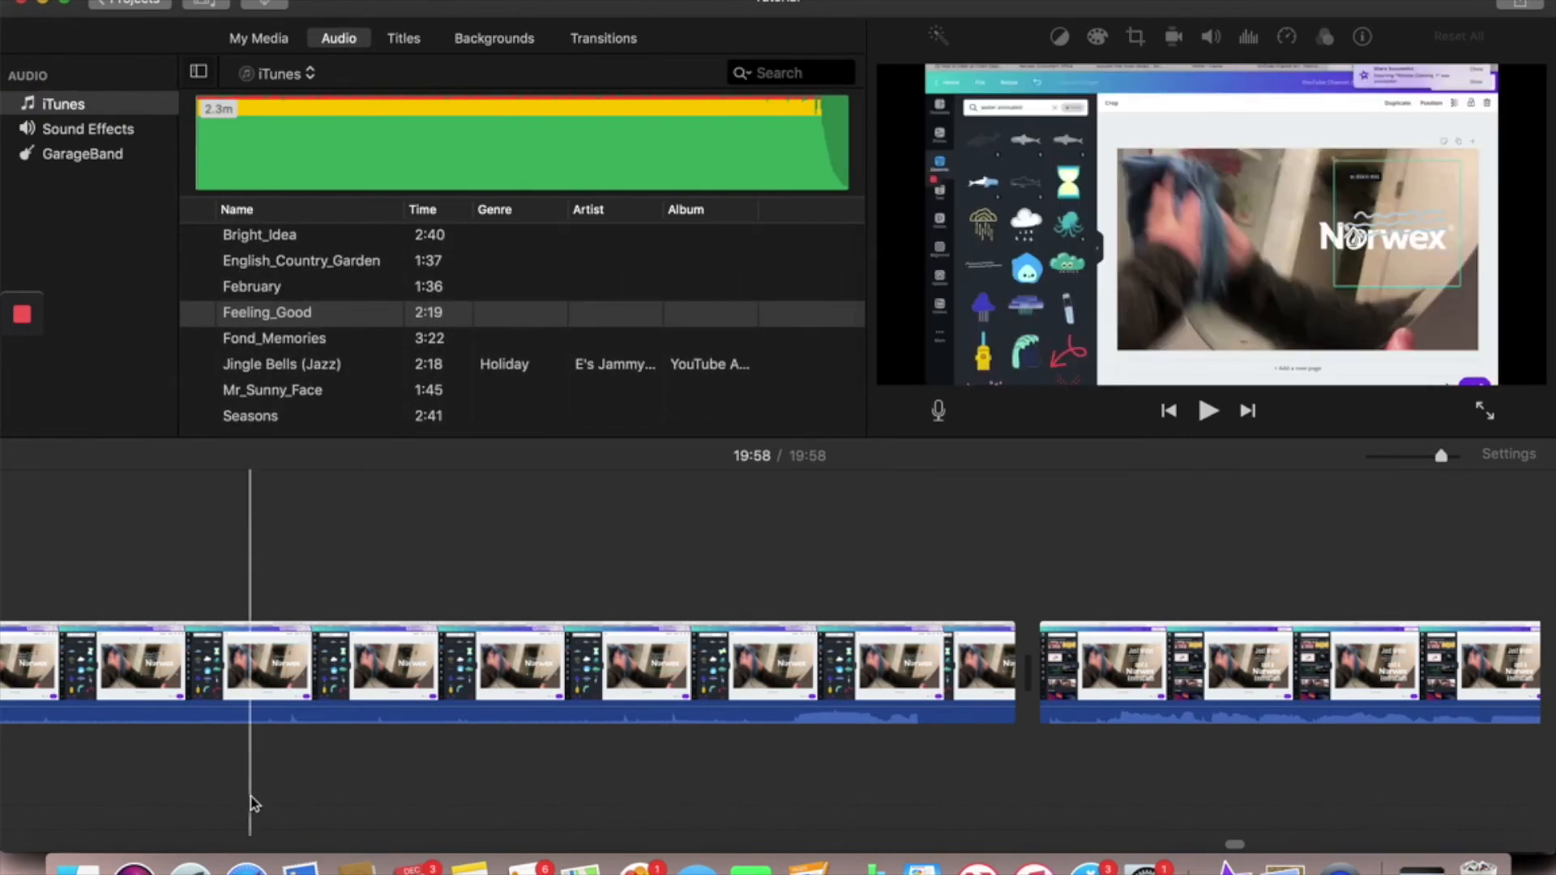
click(321, 313)
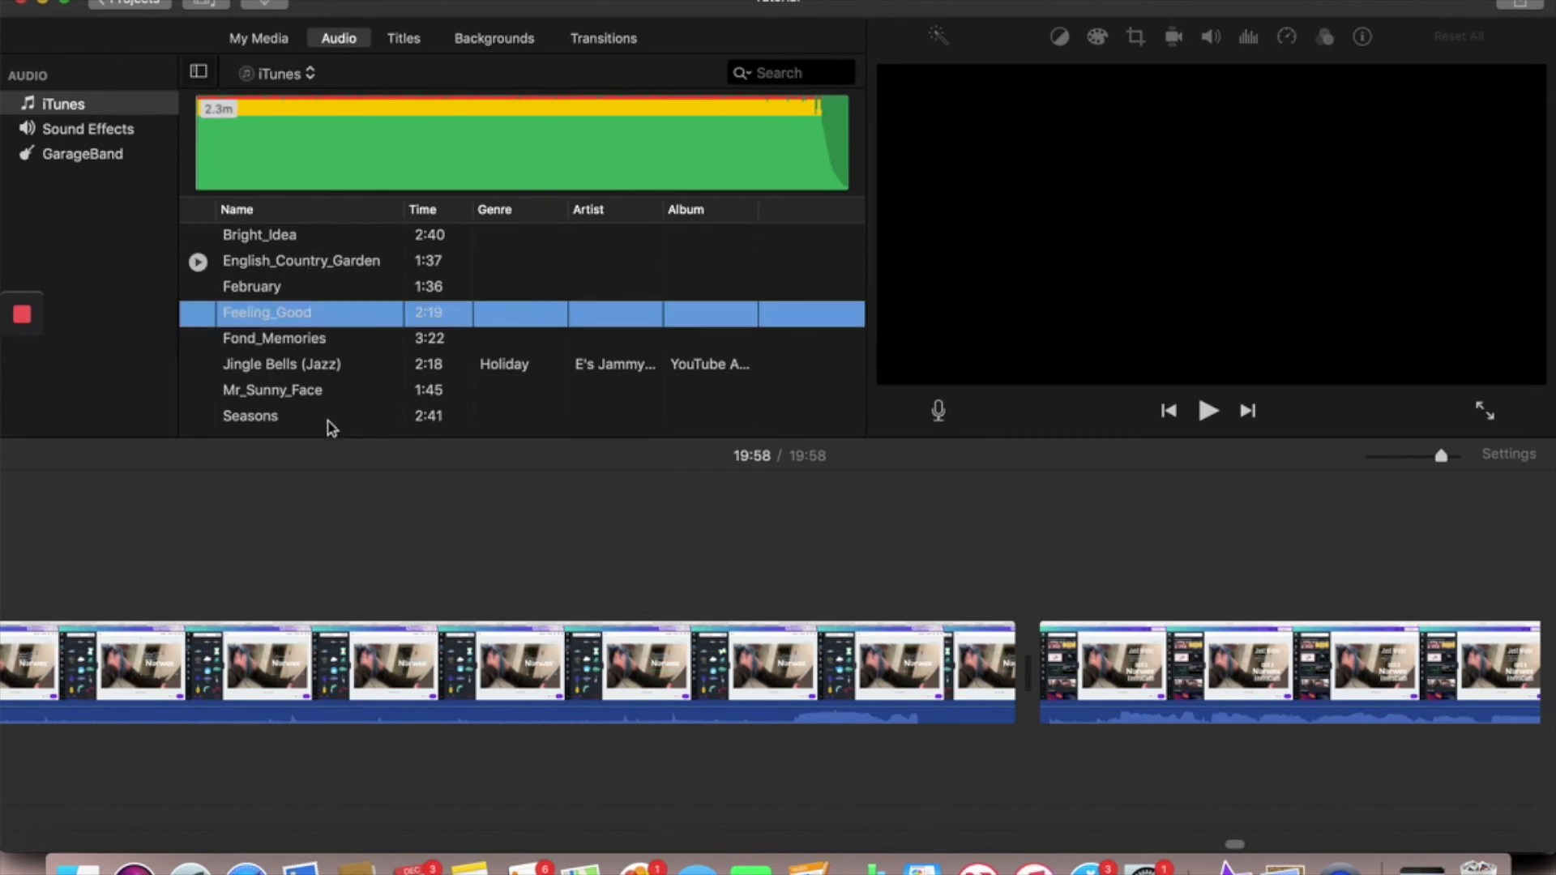
drag(339, 622, 293, 362)
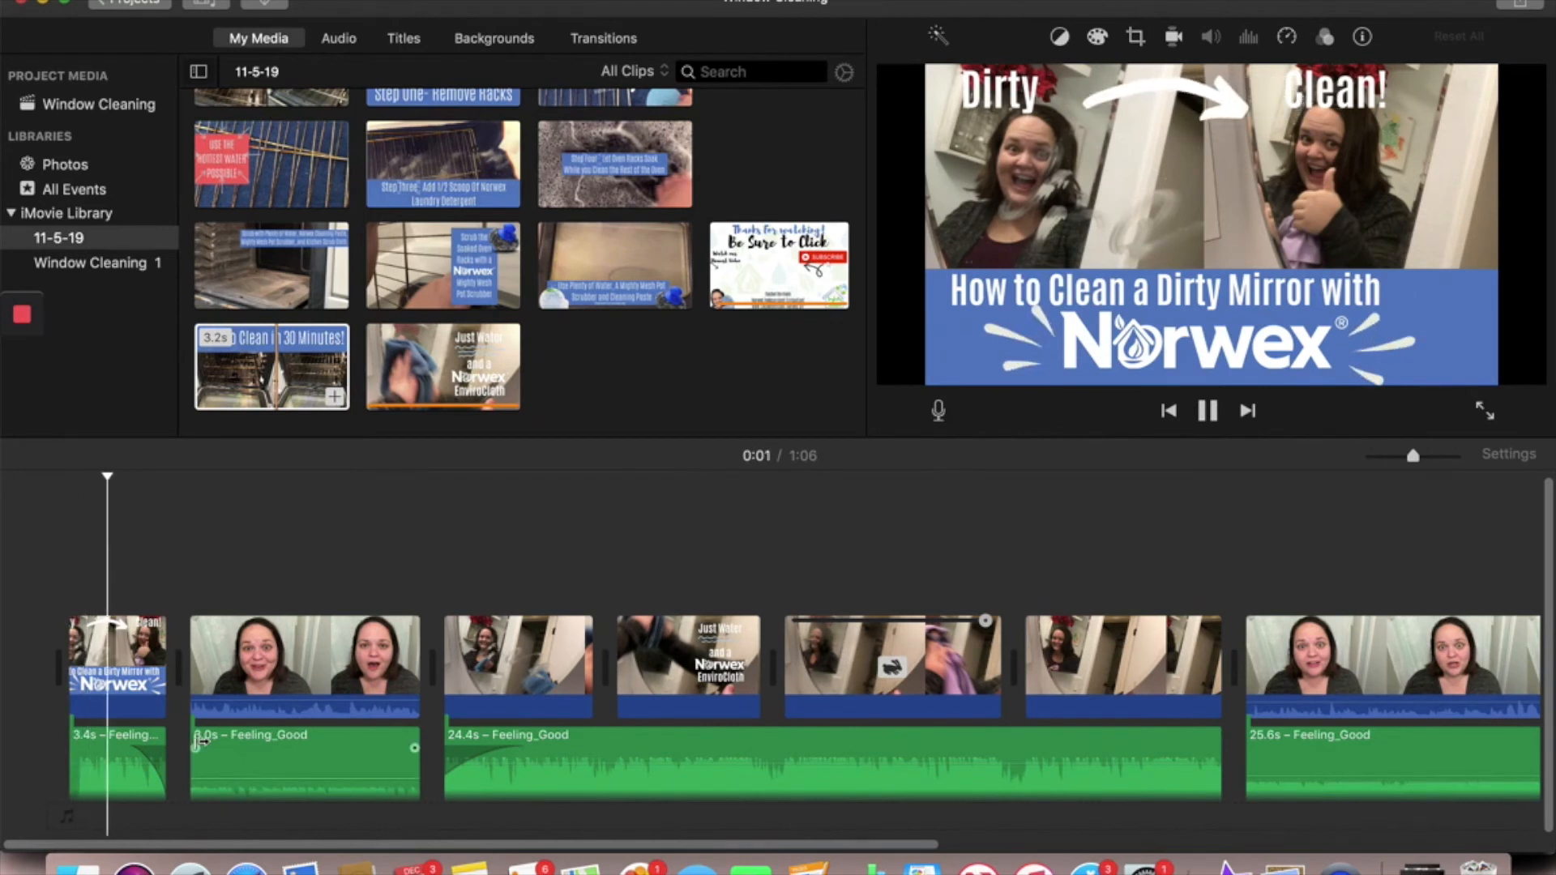
- Play the opening of the Window Cleaning project and lower the volume of the Feeling_Good music under the first talking clip
key(XF86AudioMute)
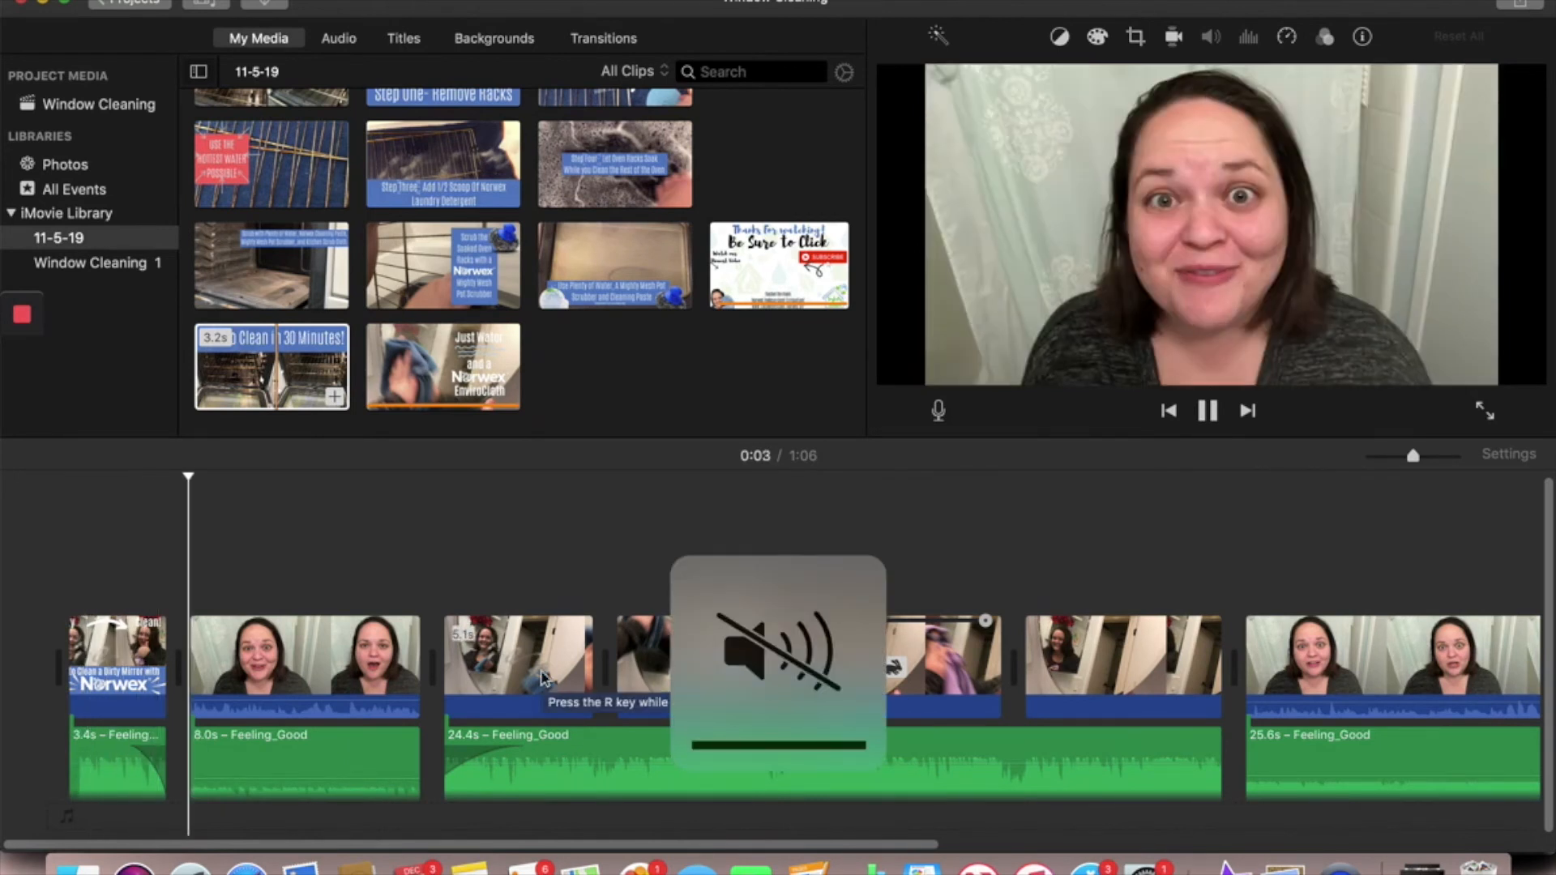
key(XF86AudioRaiseVolume)
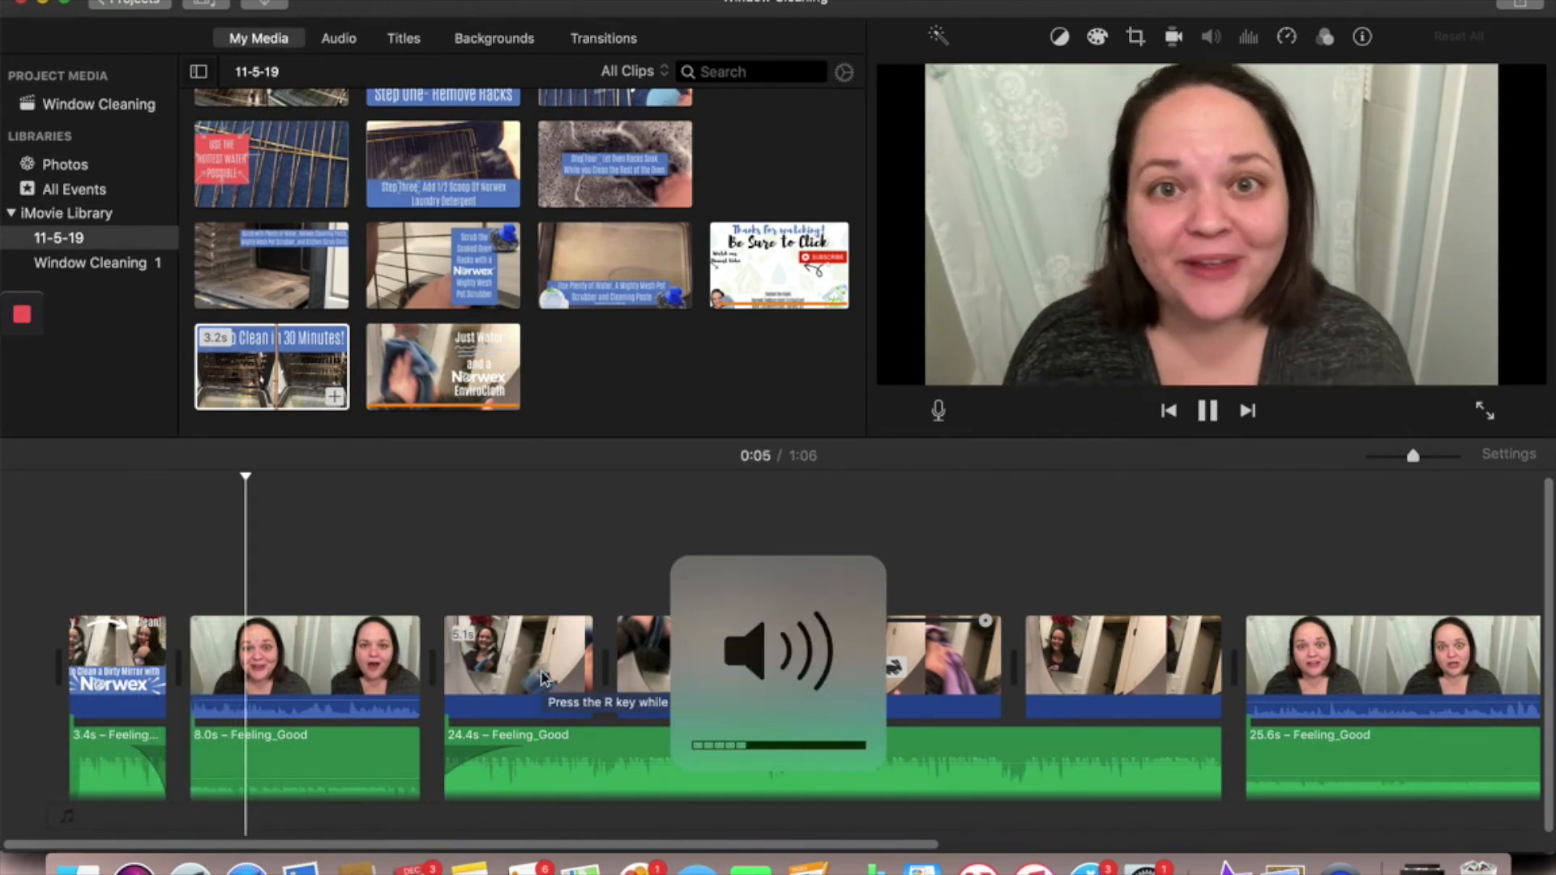
key(XF86AudioLowerVolume)
key(XF86AudioLowerVolume)
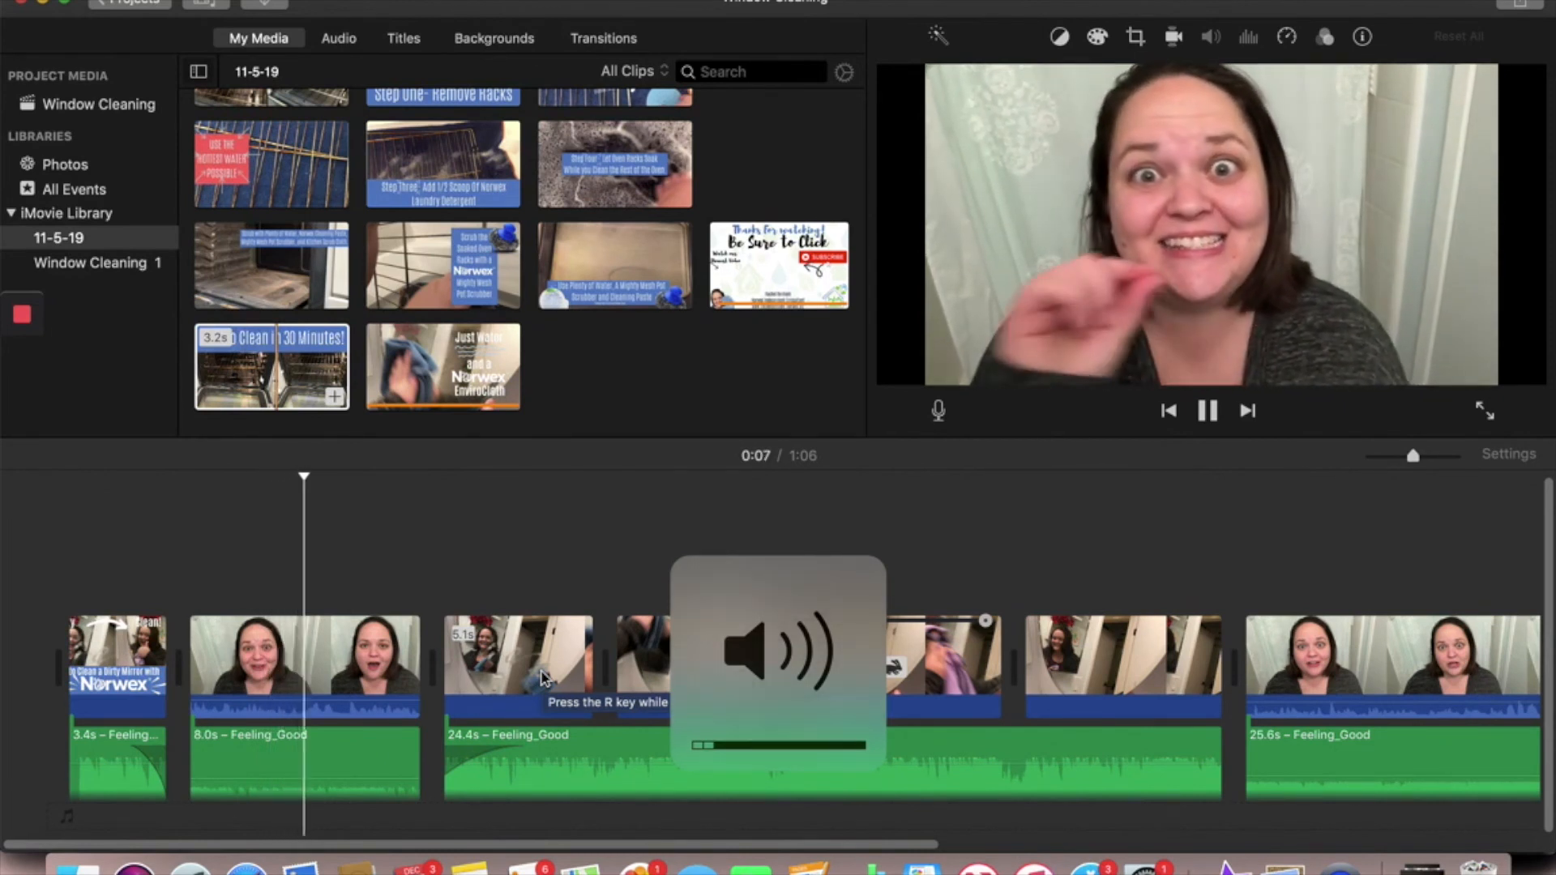
click(266, 777)
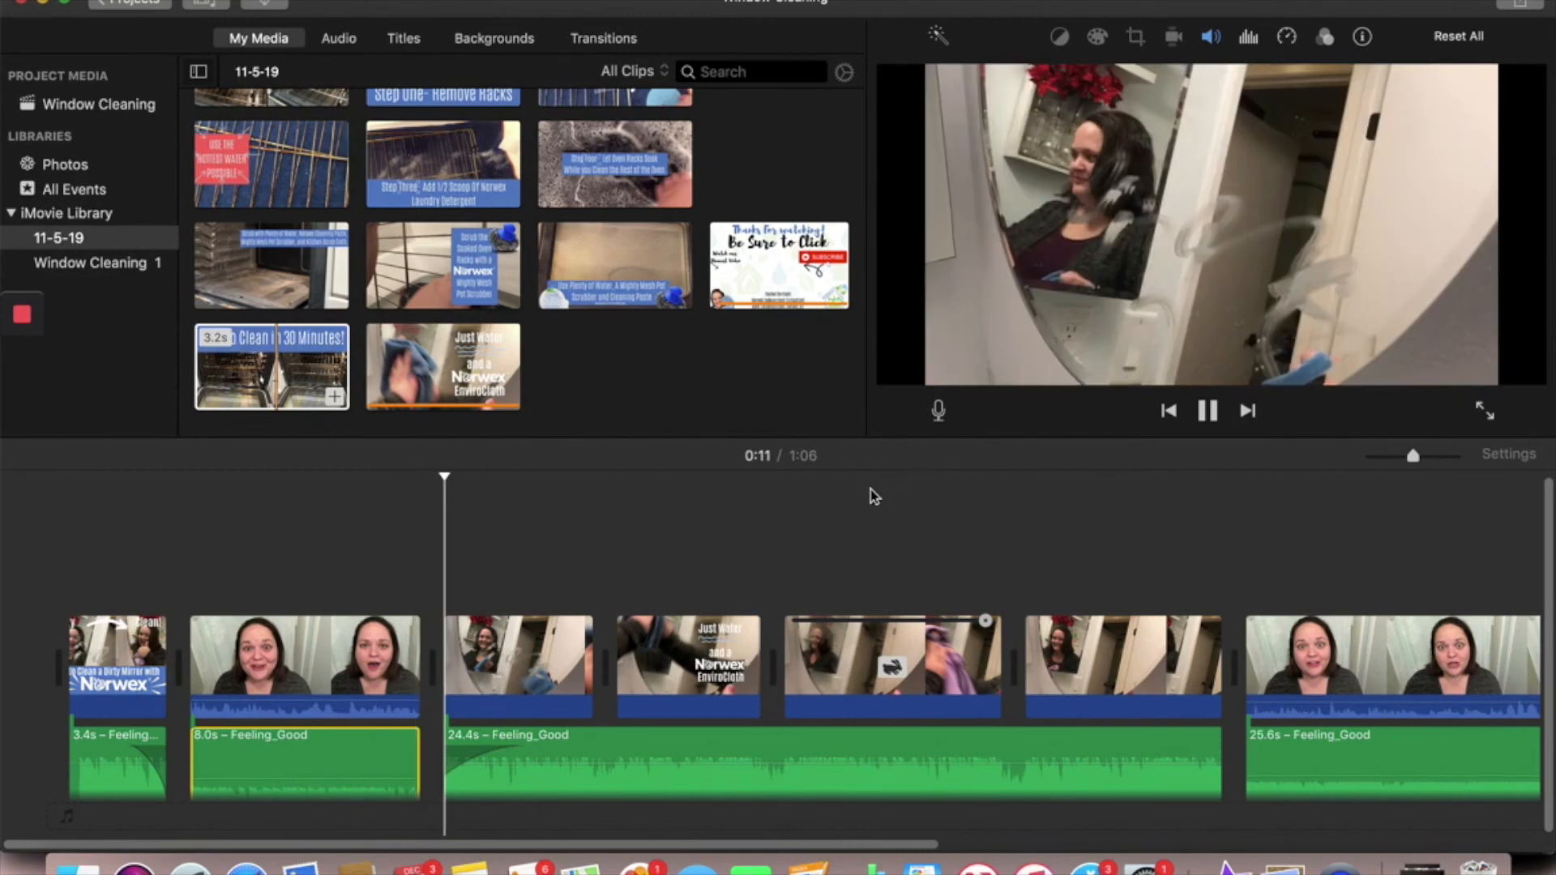
click(1208, 411)
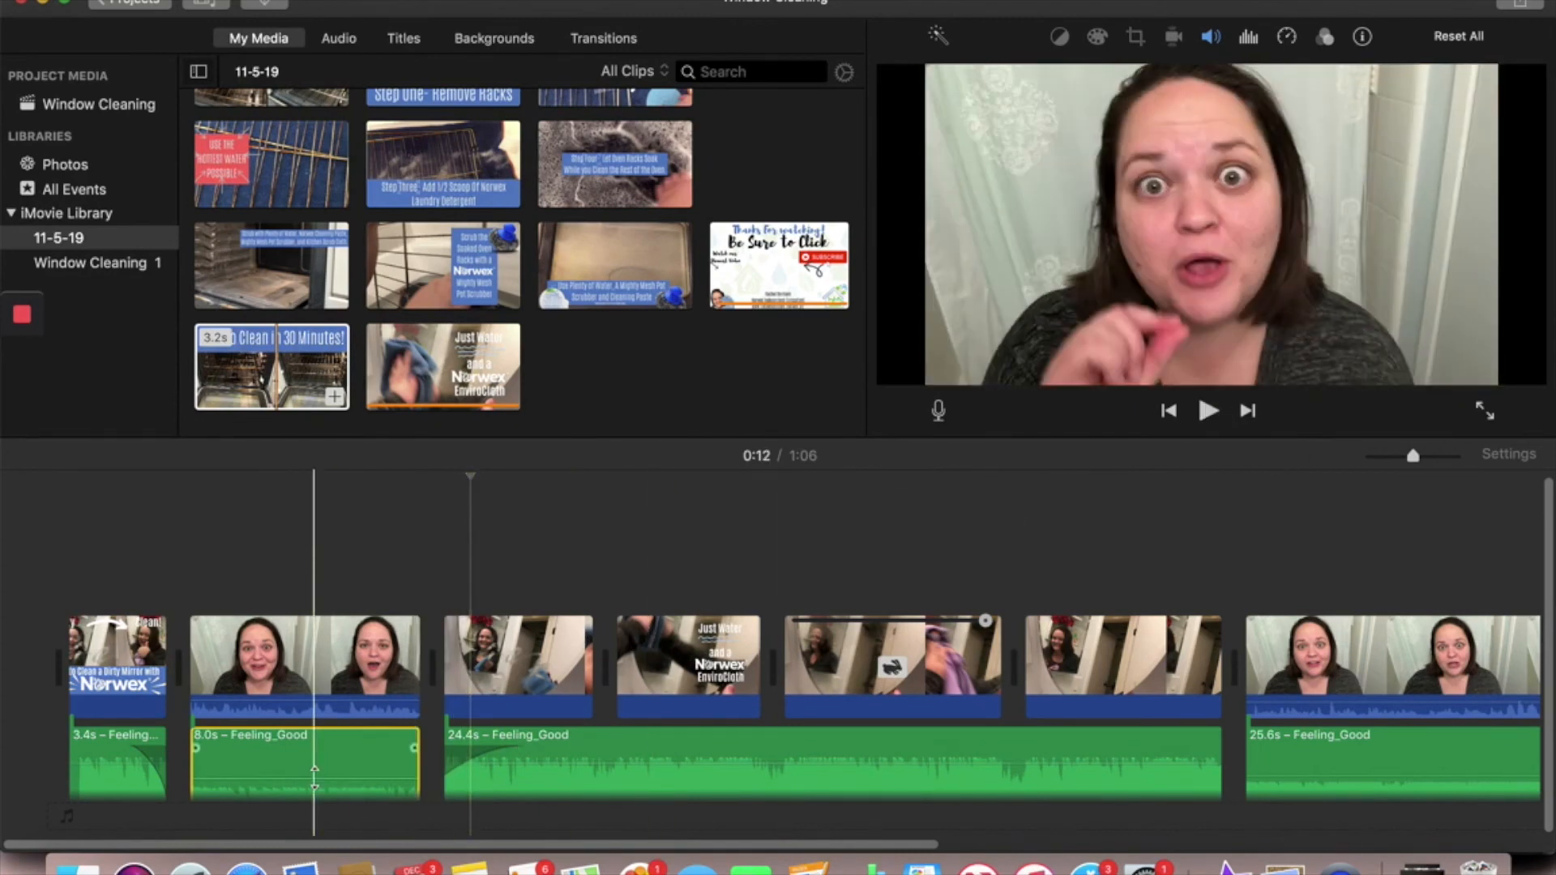
drag(314, 776, 313, 780)
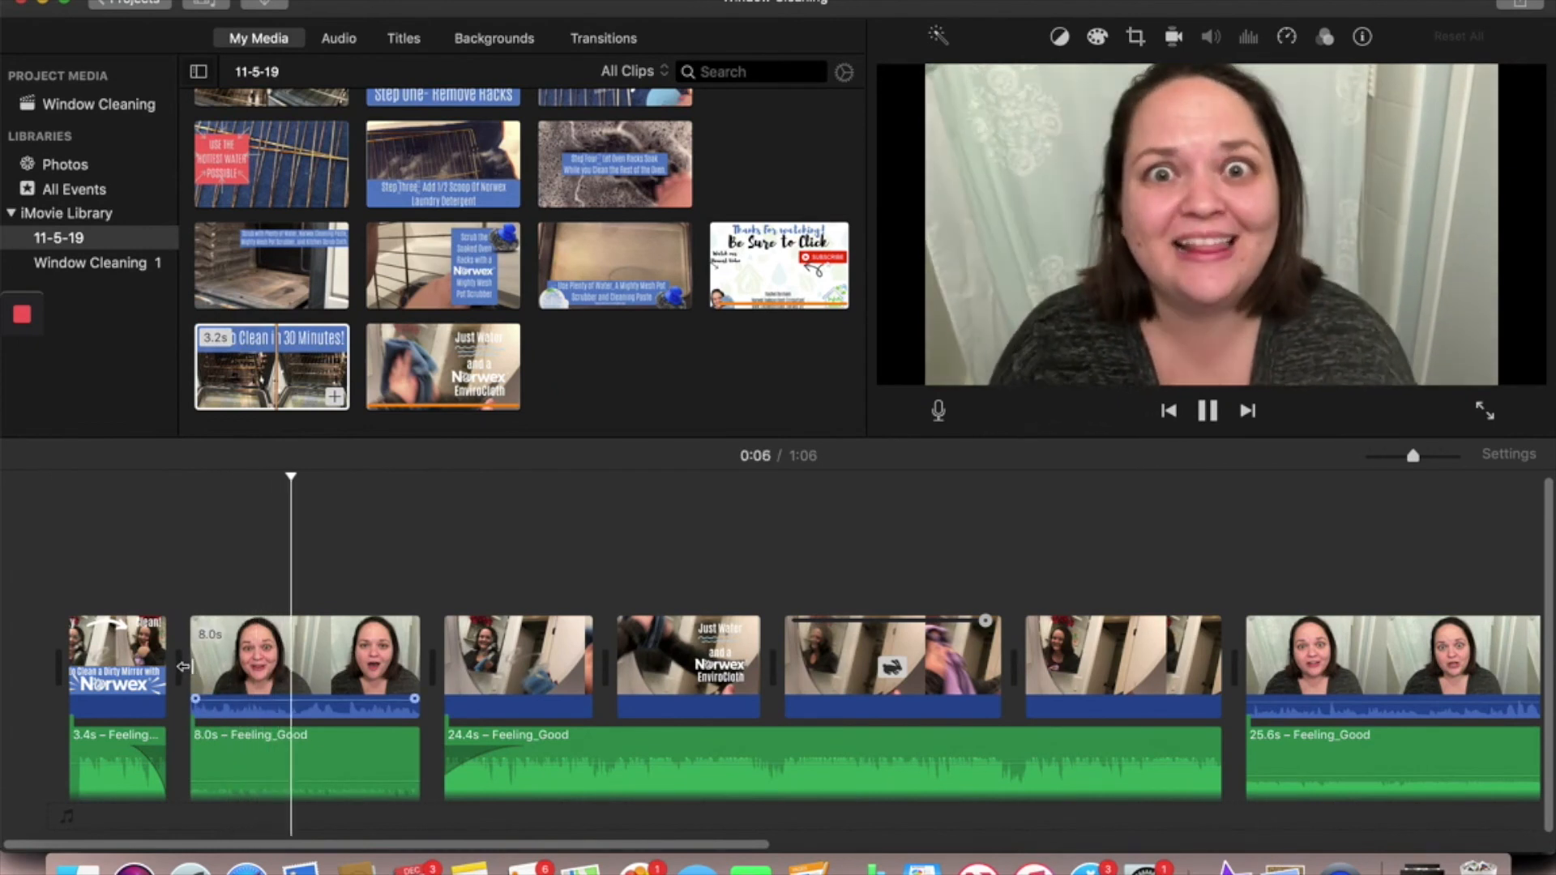
- Extend the start of the first talking clip slightly and shorten the fade-in of the 24.4 s Feeling_Good music segment
drag(190, 673, 181, 666)
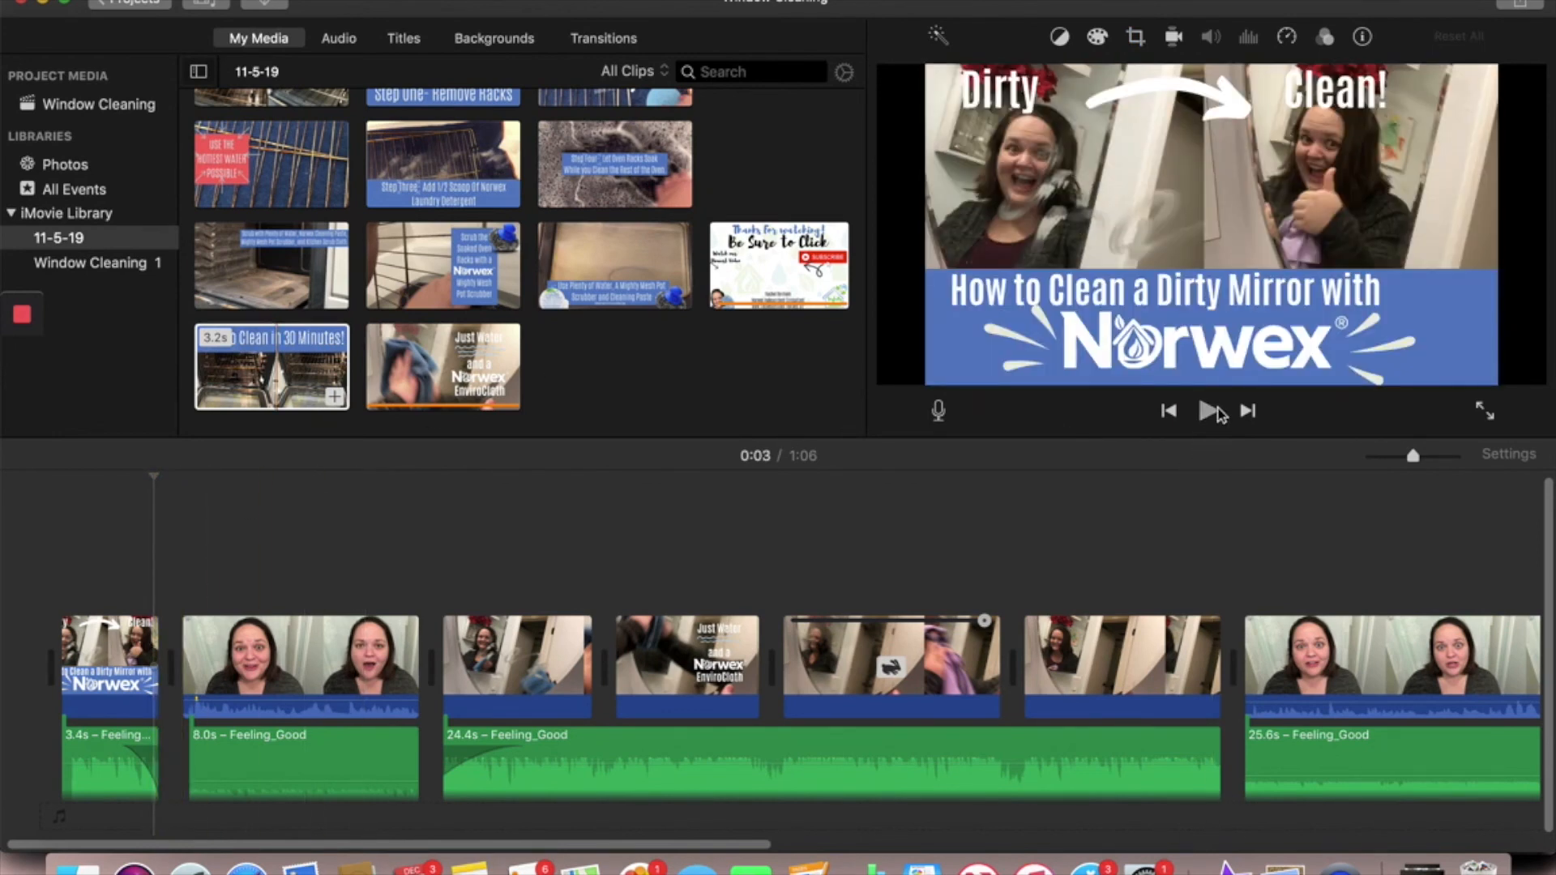
click(1209, 412)
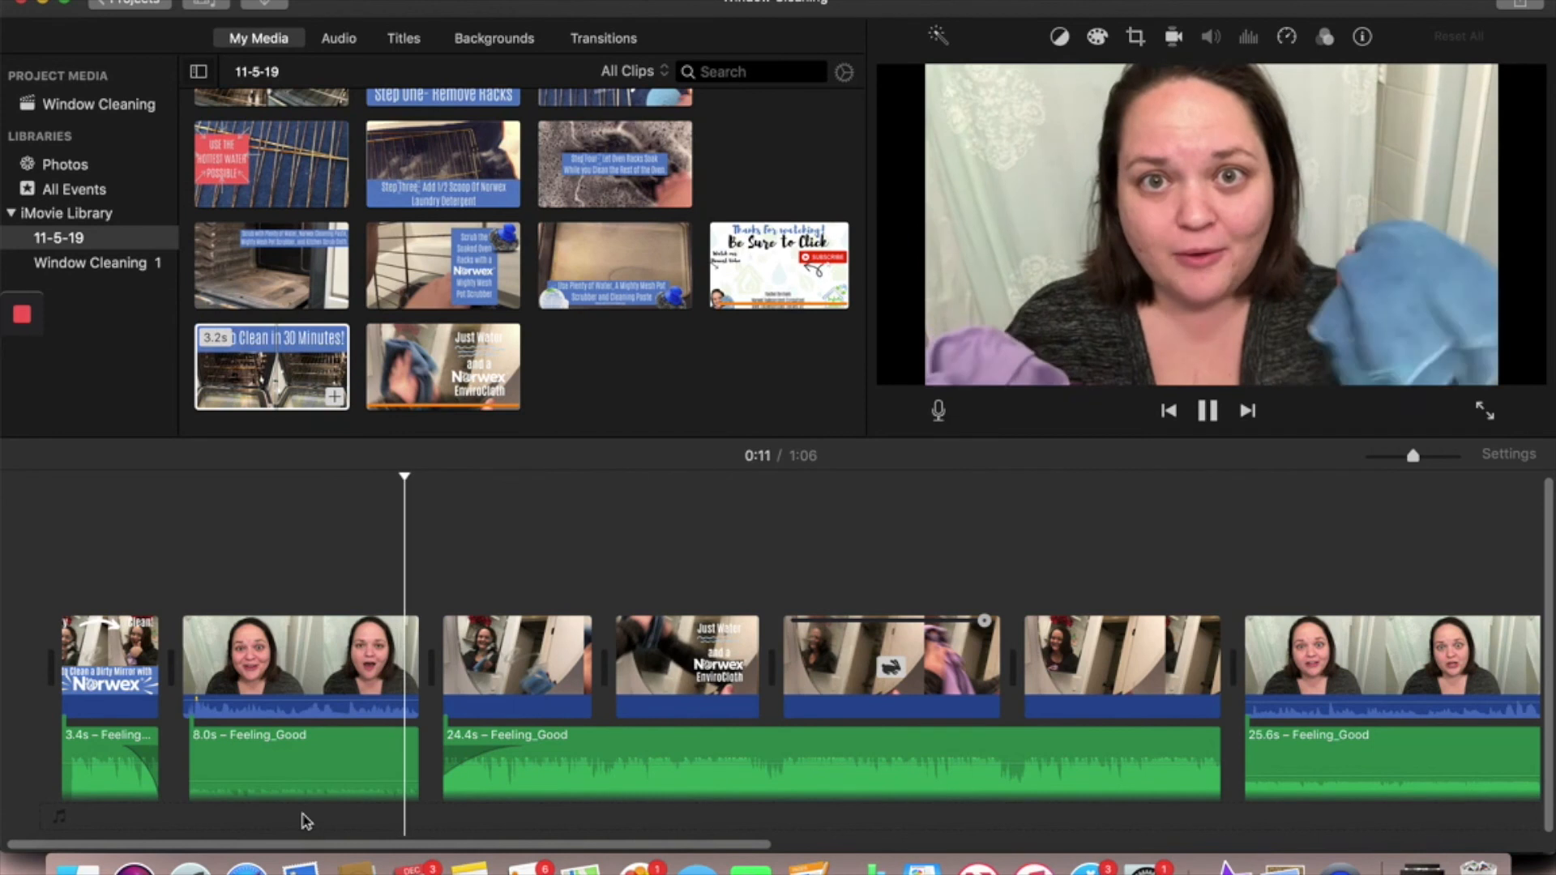
key(XF86AudioLowerVolume)
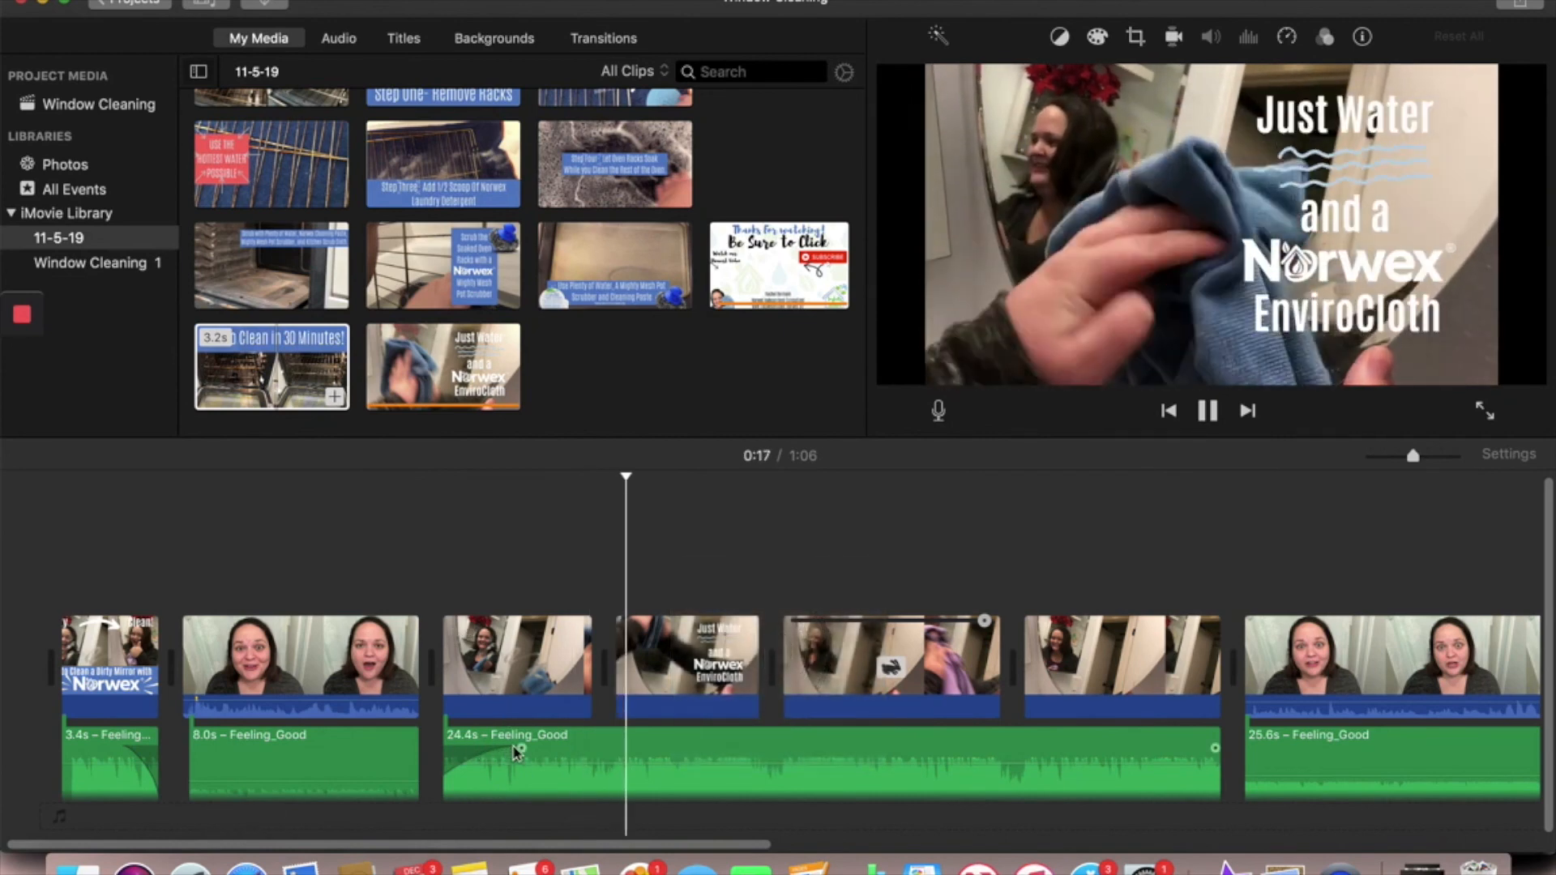
drag(521, 745, 504, 745)
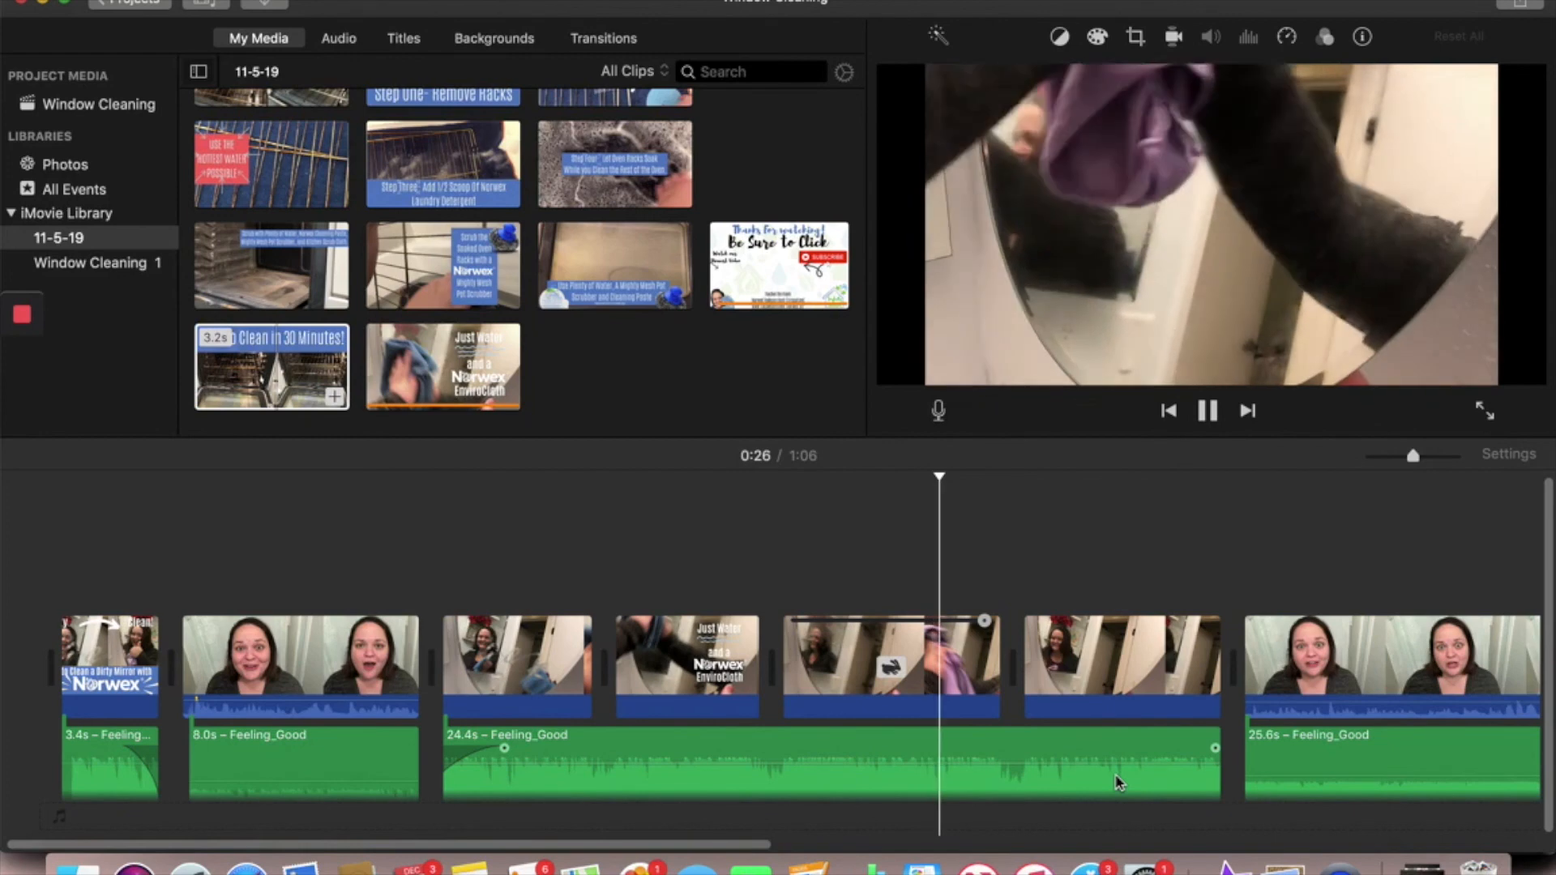
- Split the second talking clip at about 0:58 and delete the part before the split
scroll(1218, 739, right, 3)
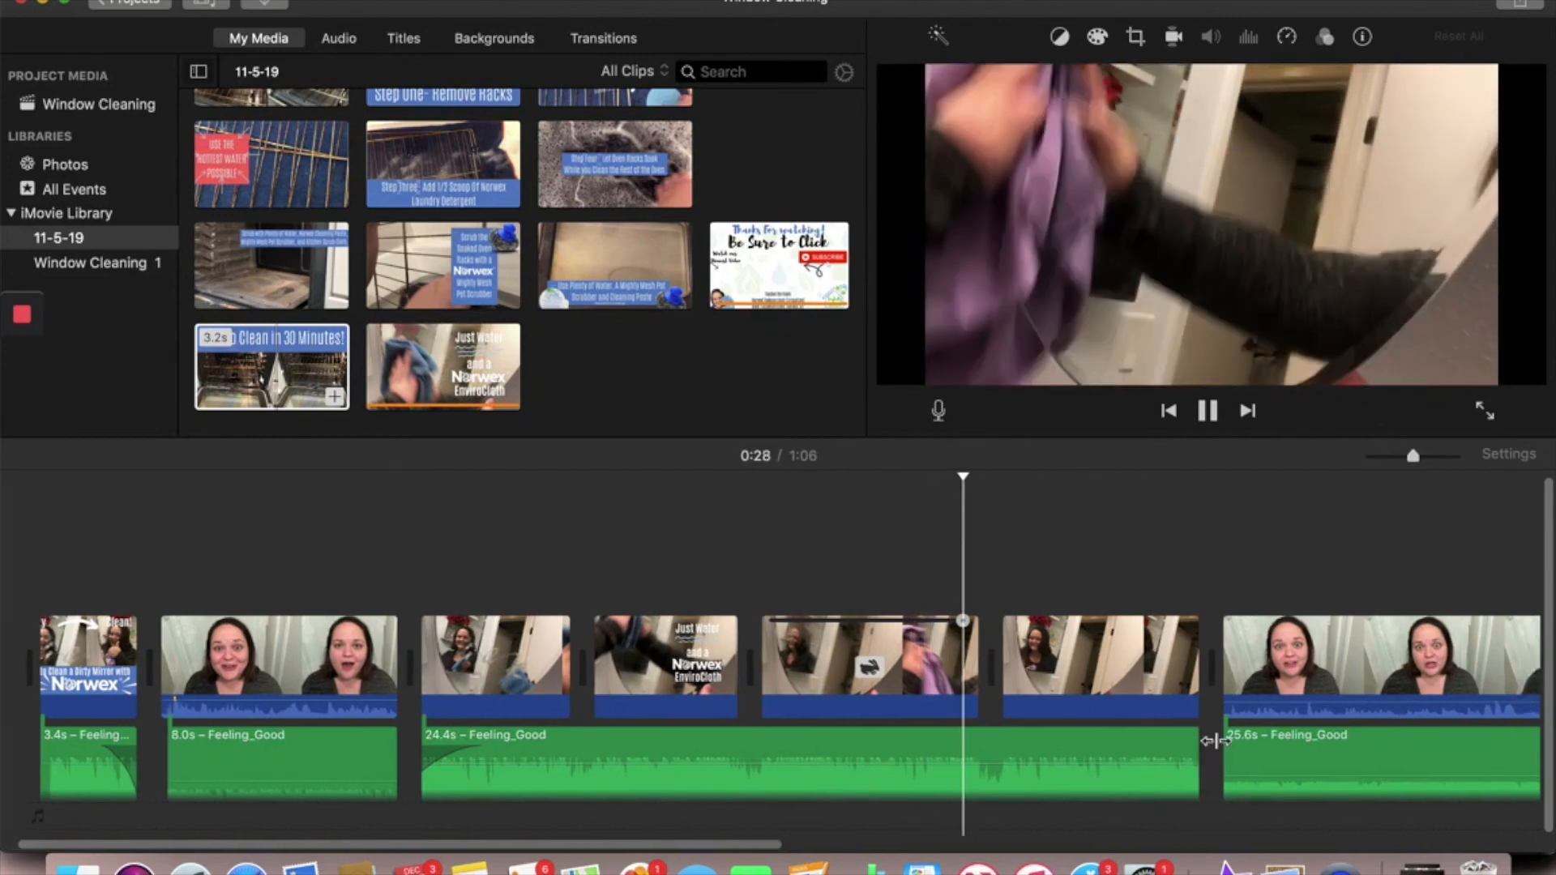
scroll(1217, 739, right, 3)
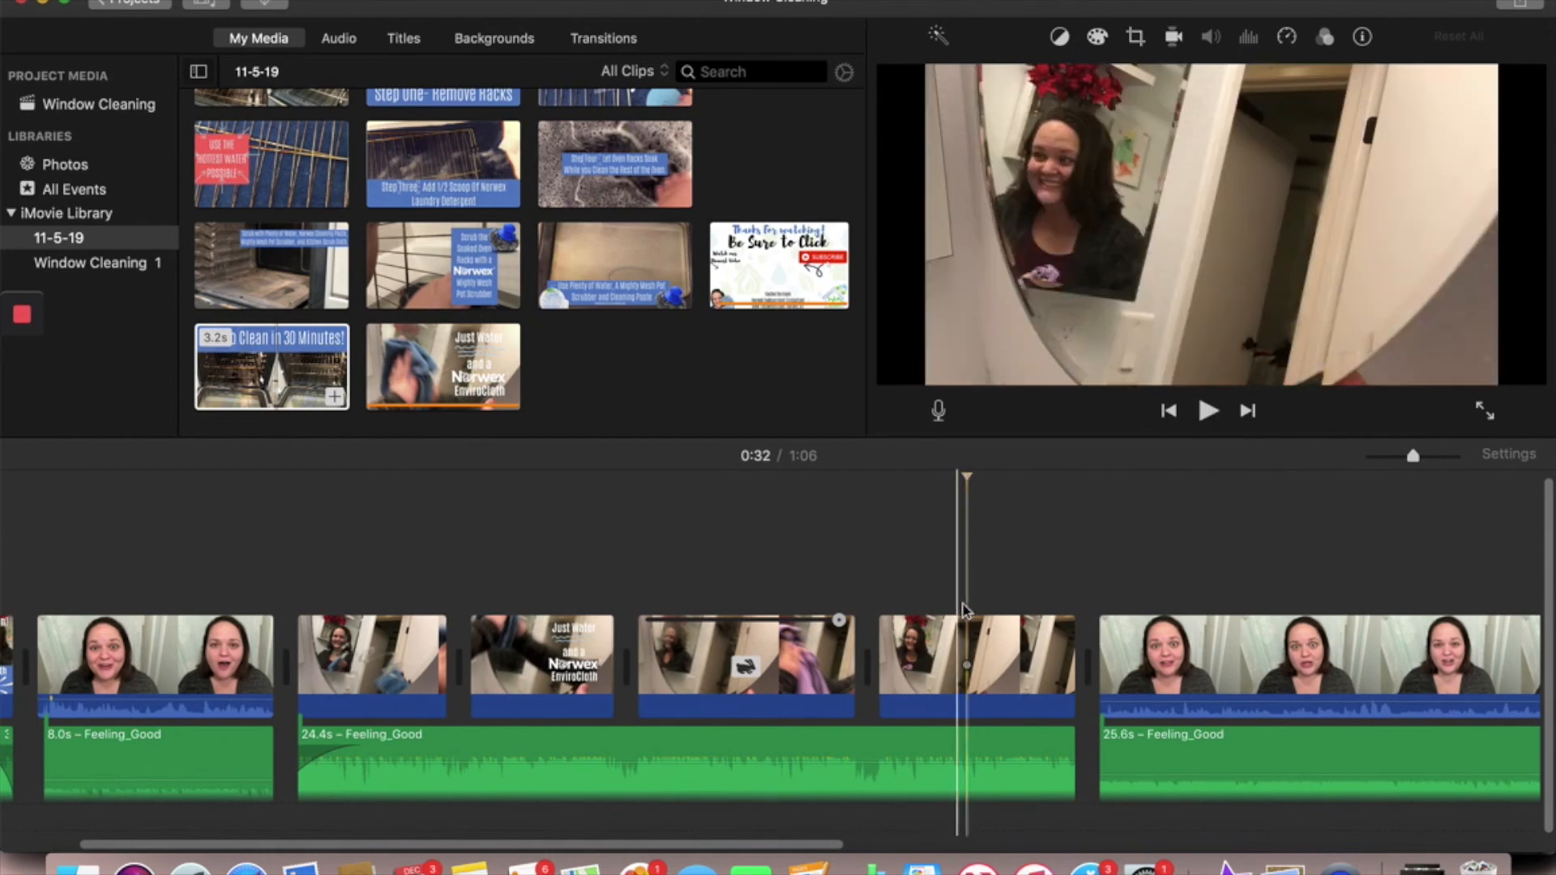
scroll(964, 671, right, 15)
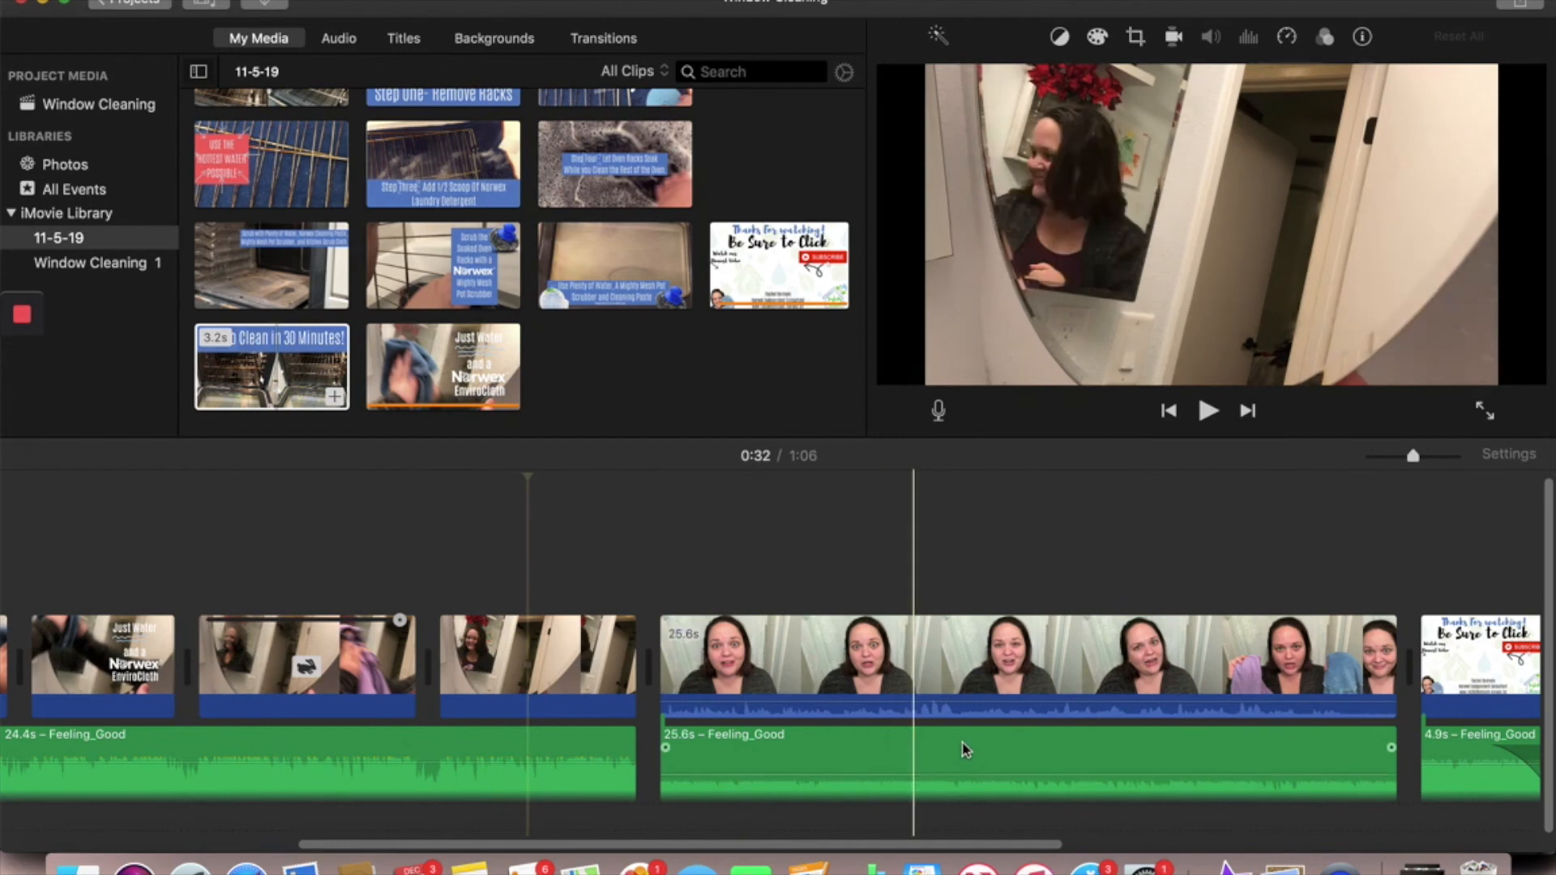
scroll(932, 729, right, 2)
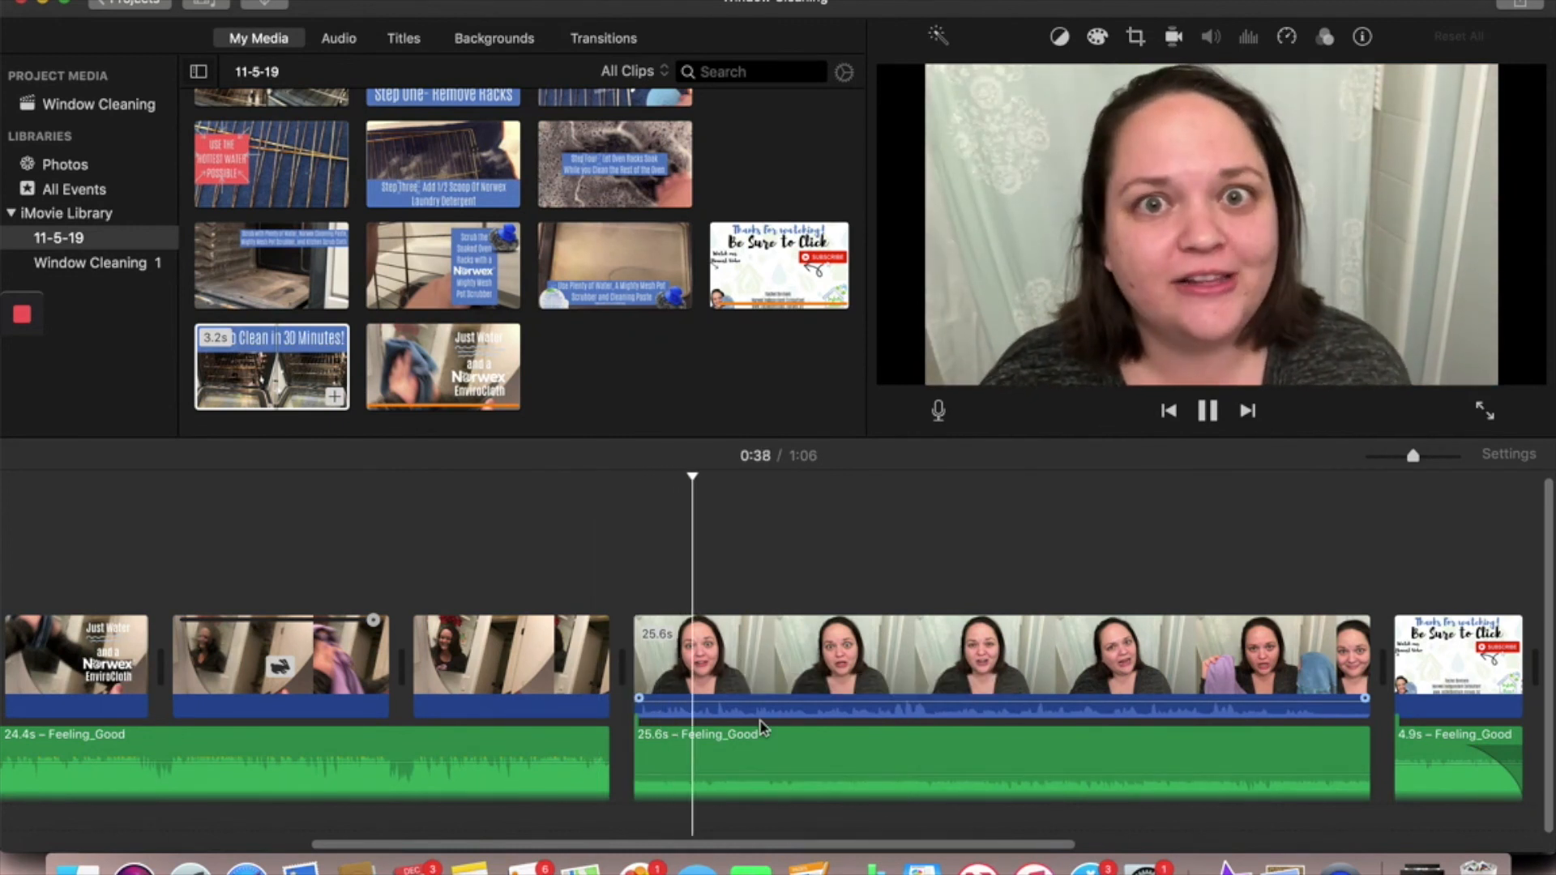
click(924, 653)
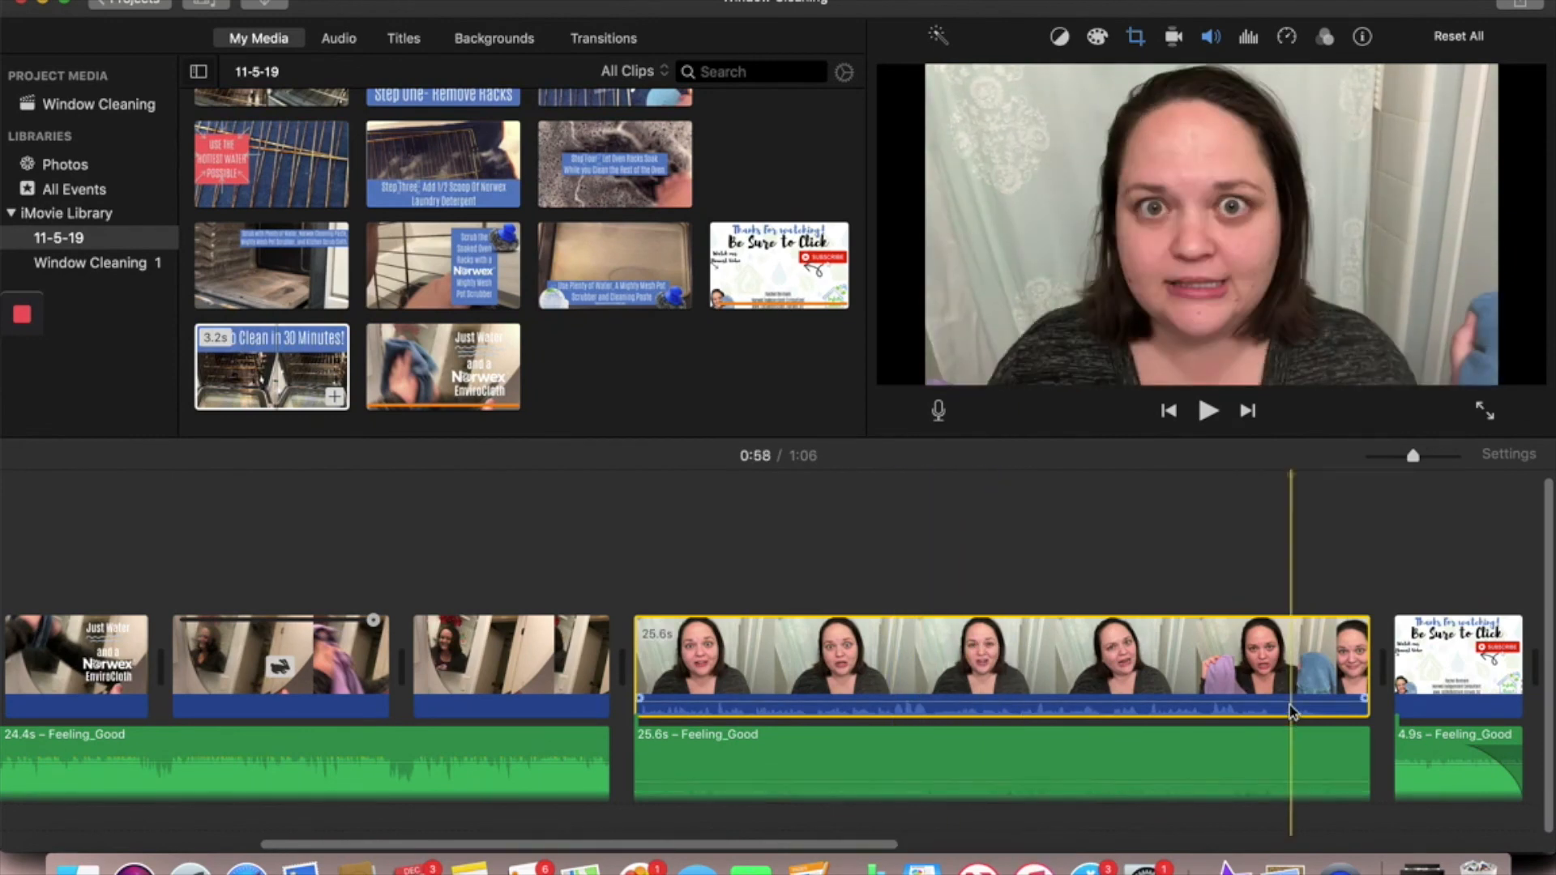
right_click(1292, 712)
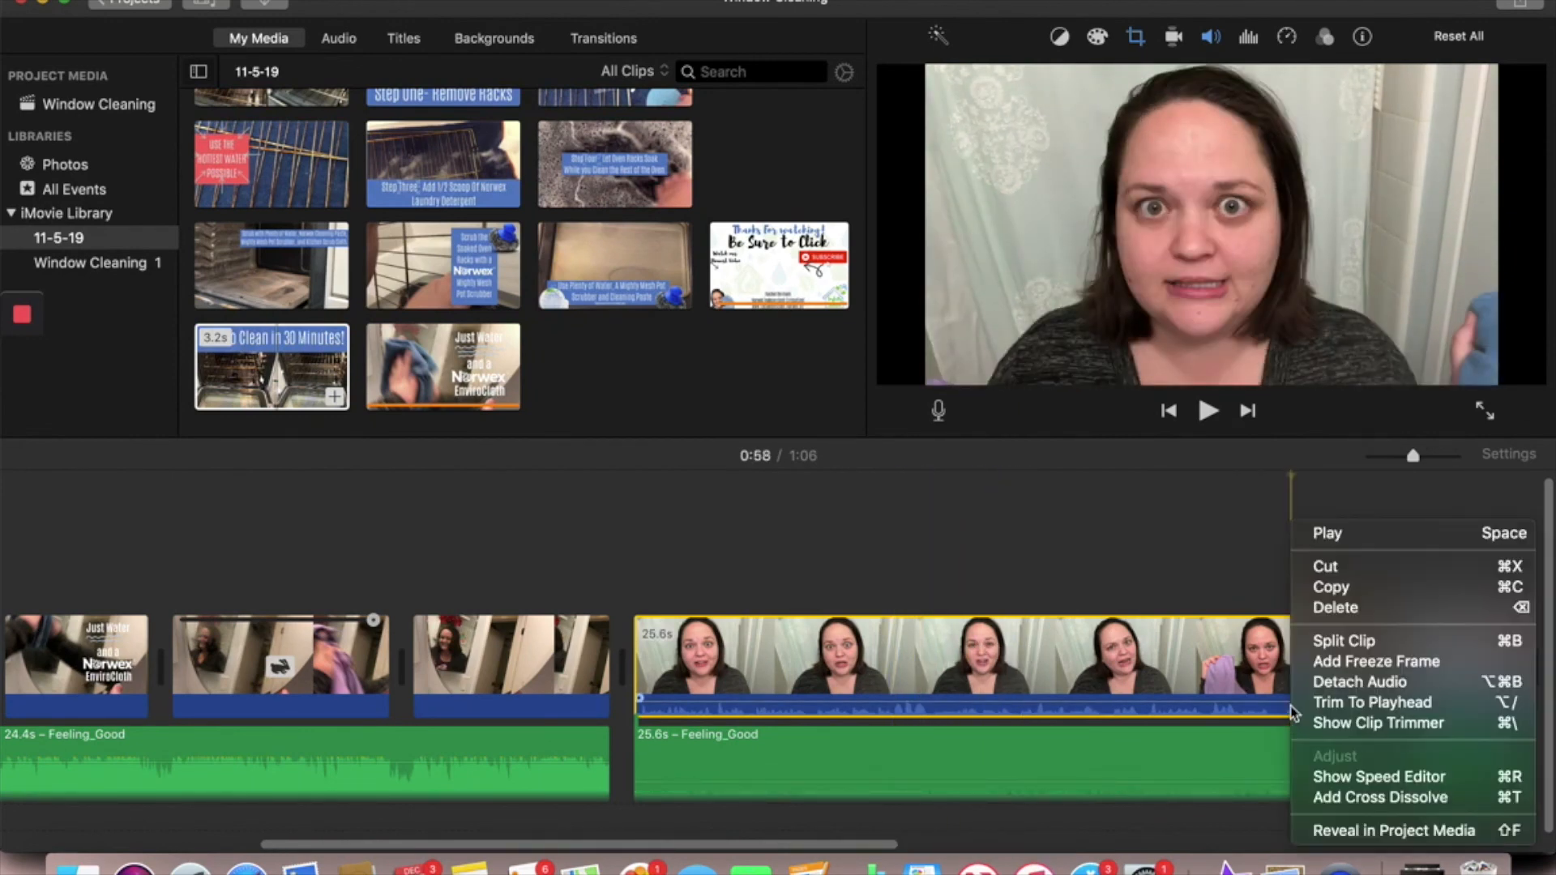
click(1337, 641)
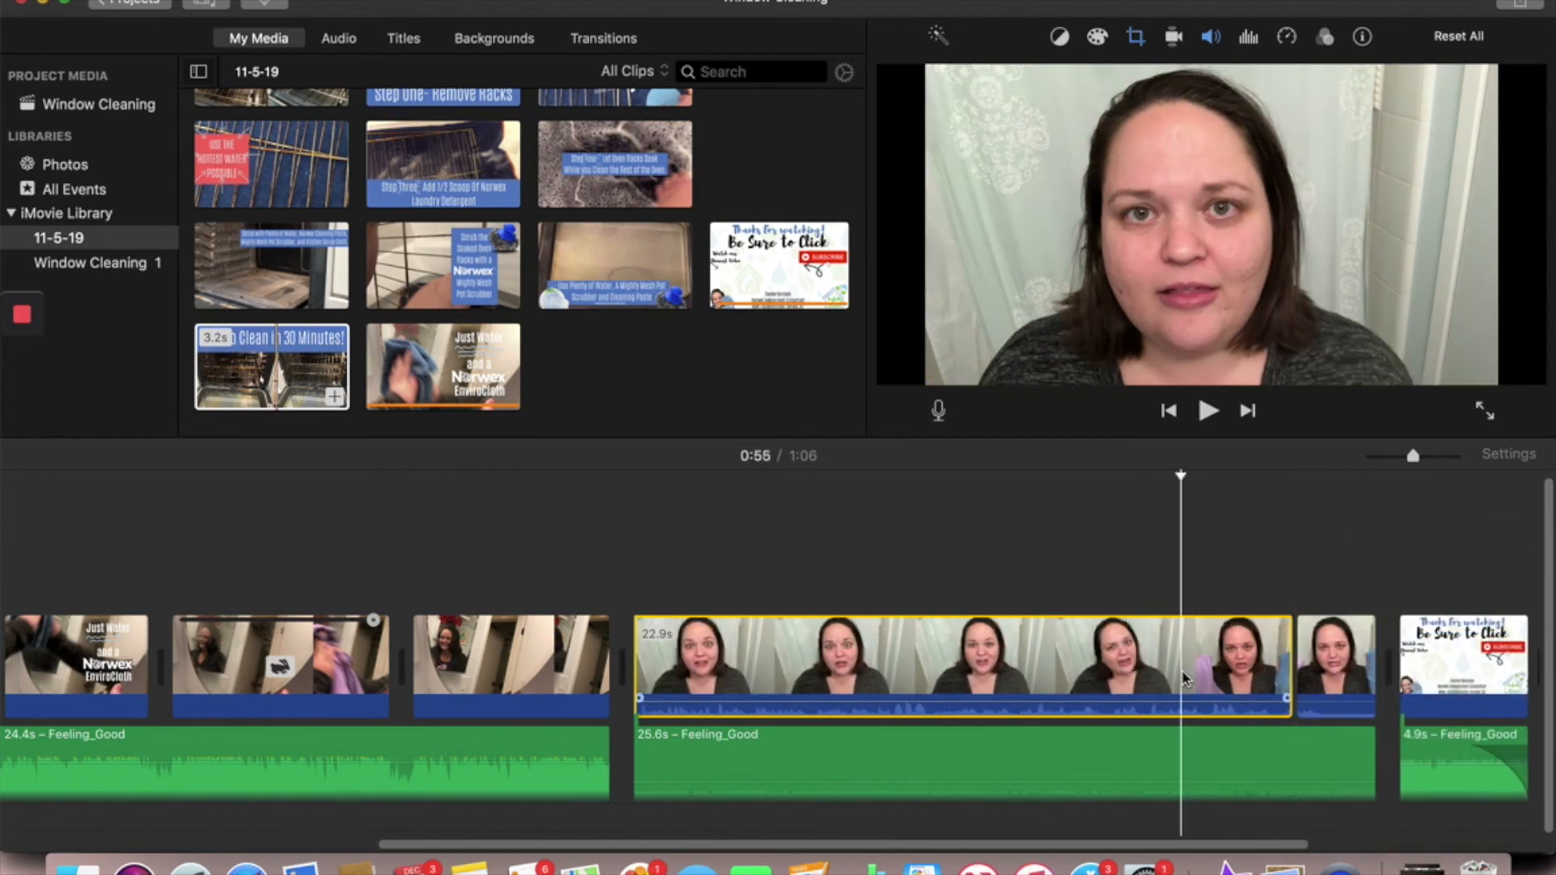
key(Delete)
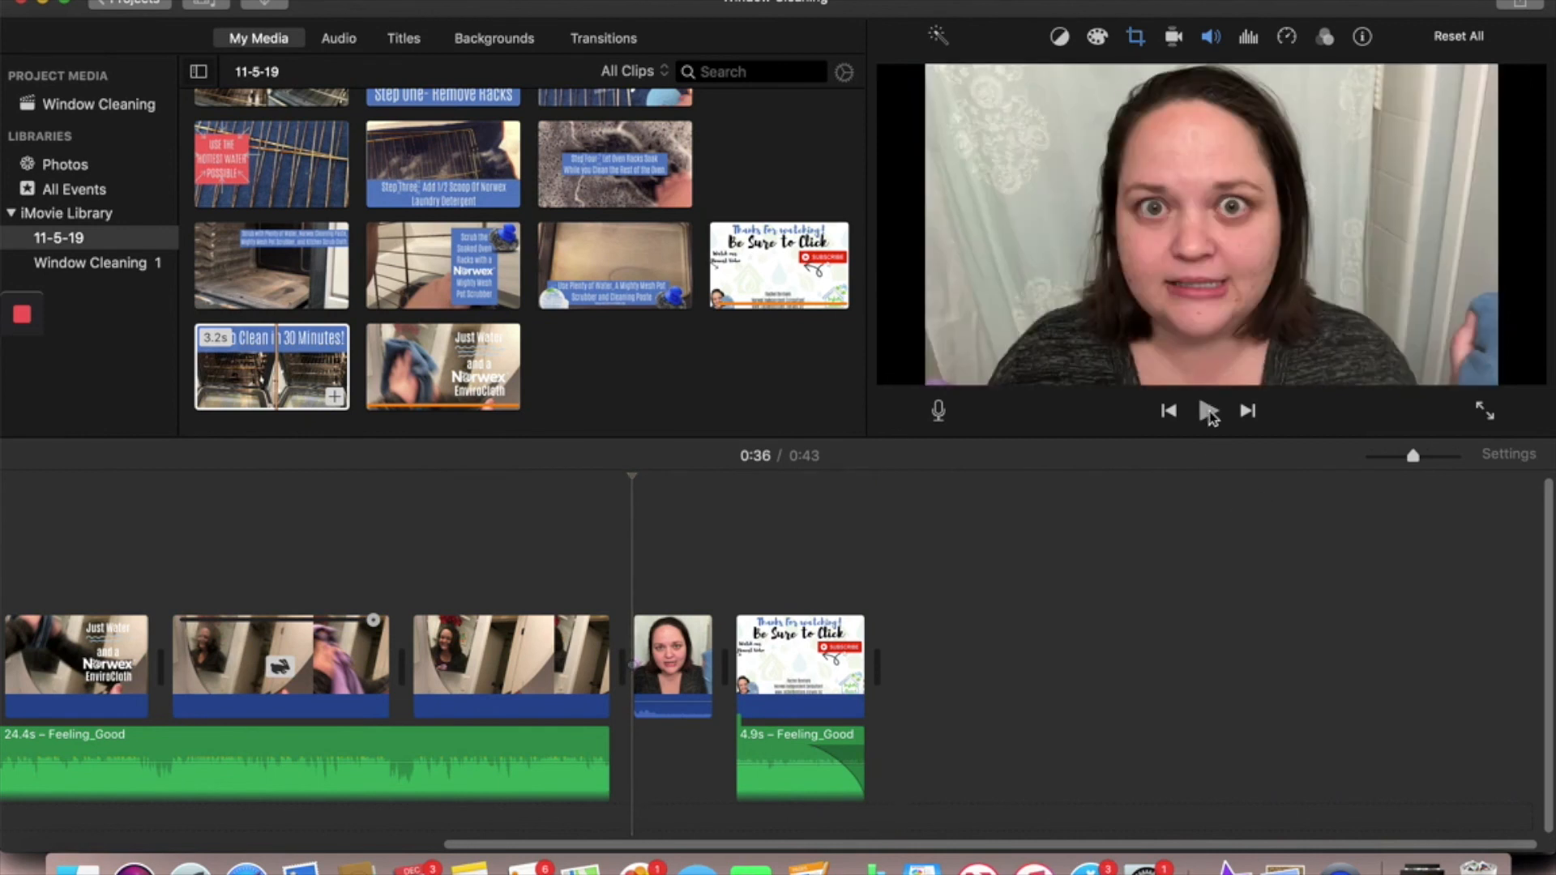
- Trim the remaining short talking clip slightly and extend the closing Feeling_Good music back beneath it to 6.6 s
drag(705, 668, 594, 653)
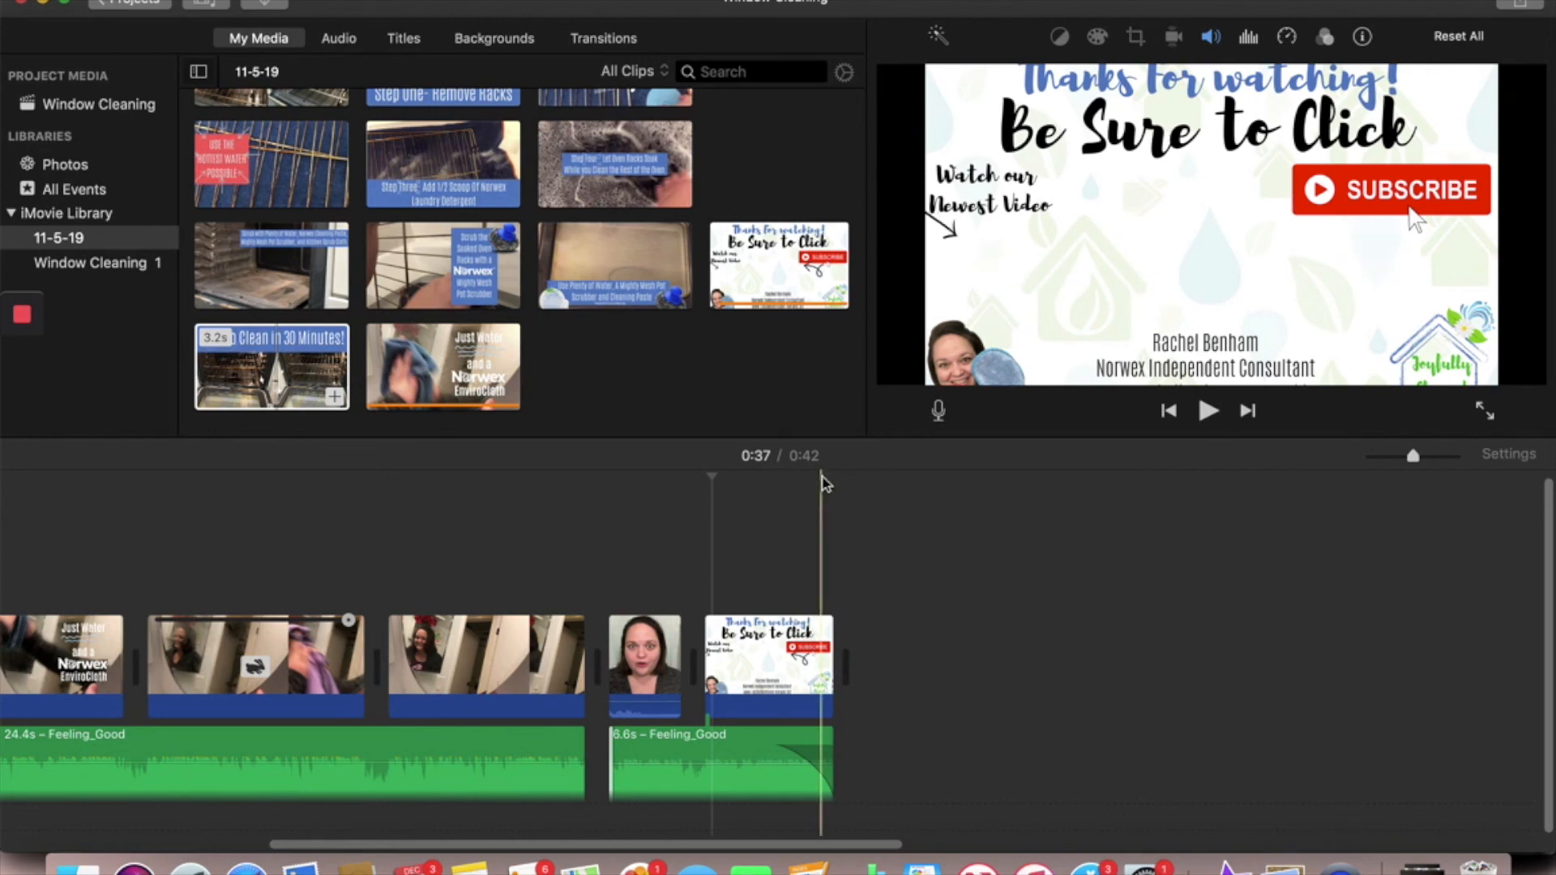
scroll(470, 567, left, 15)
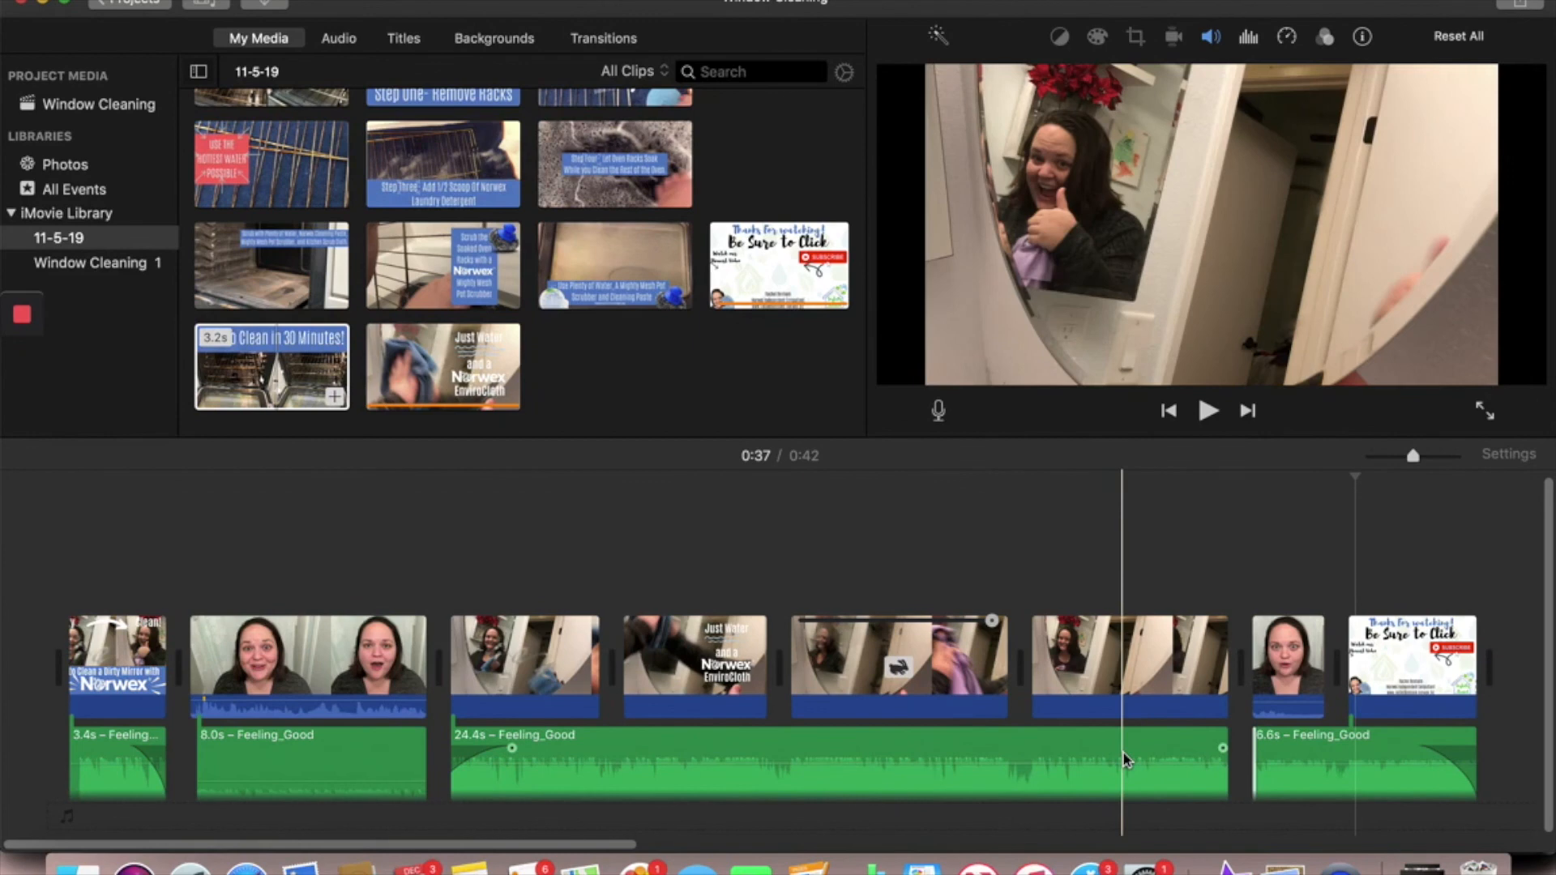
scroll(1123, 752, right, 5)
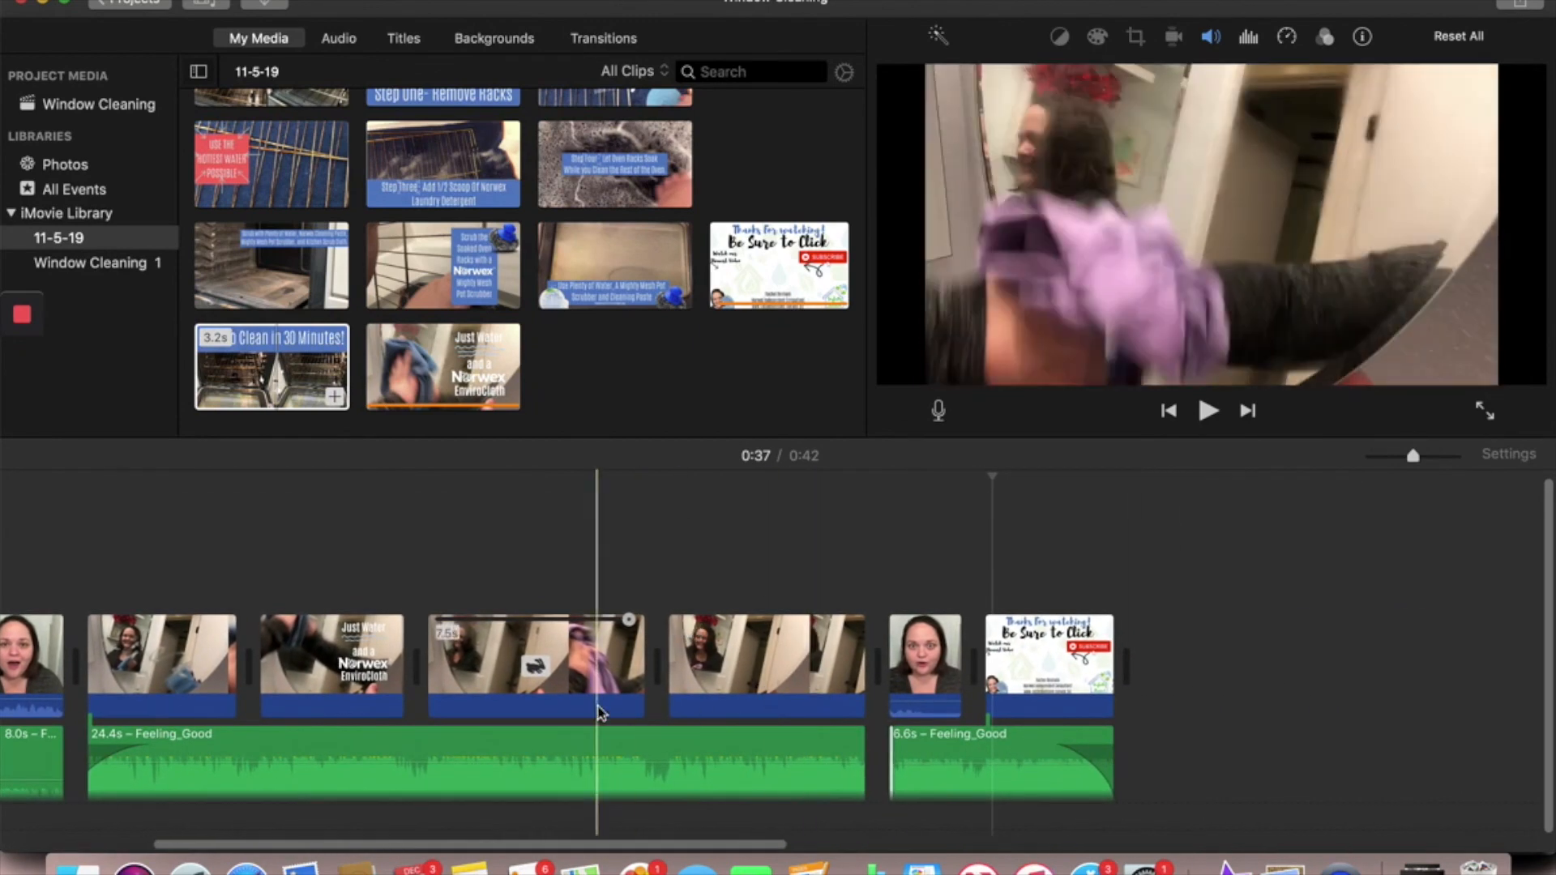
scroll(305, 693, left, 5)
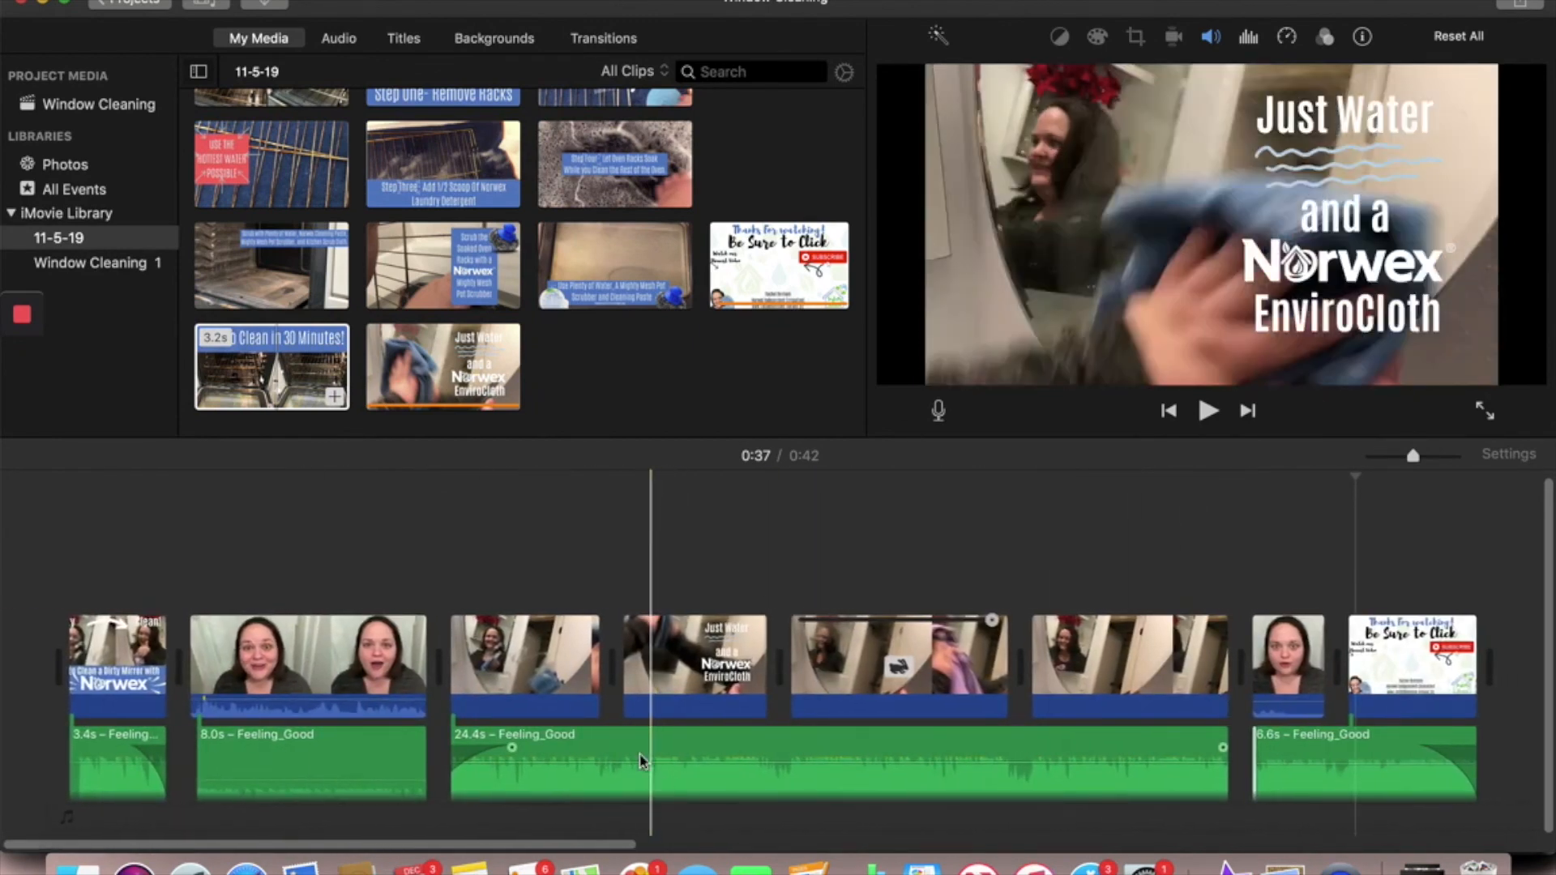